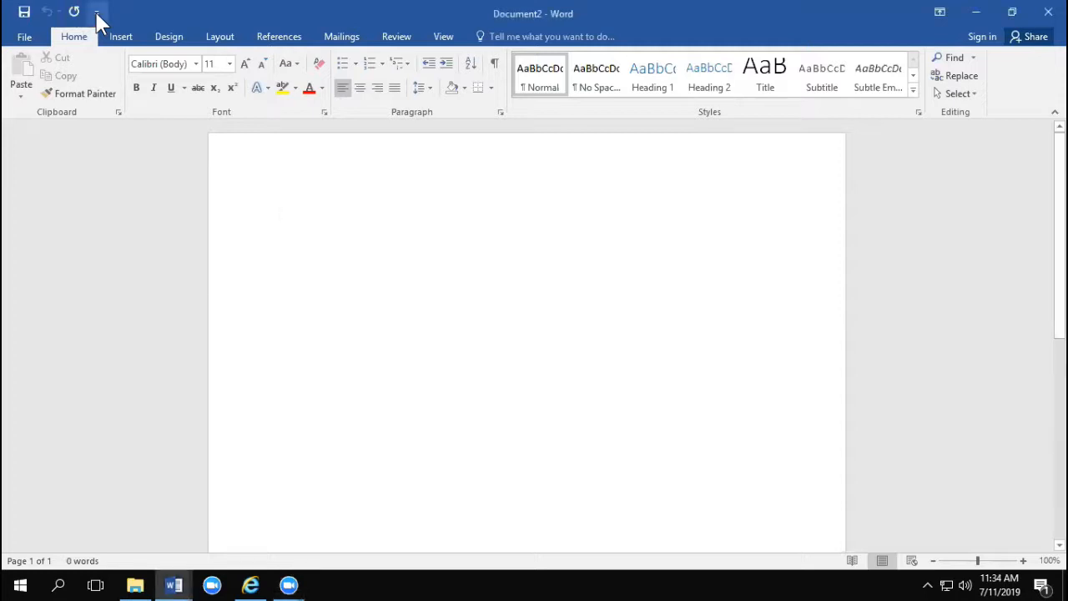
# Step: Add the New, Open, Print Preview and Print, and Spelling & Grammar commands to the Quick Access Toolbar
pyautogui.click(96, 12)
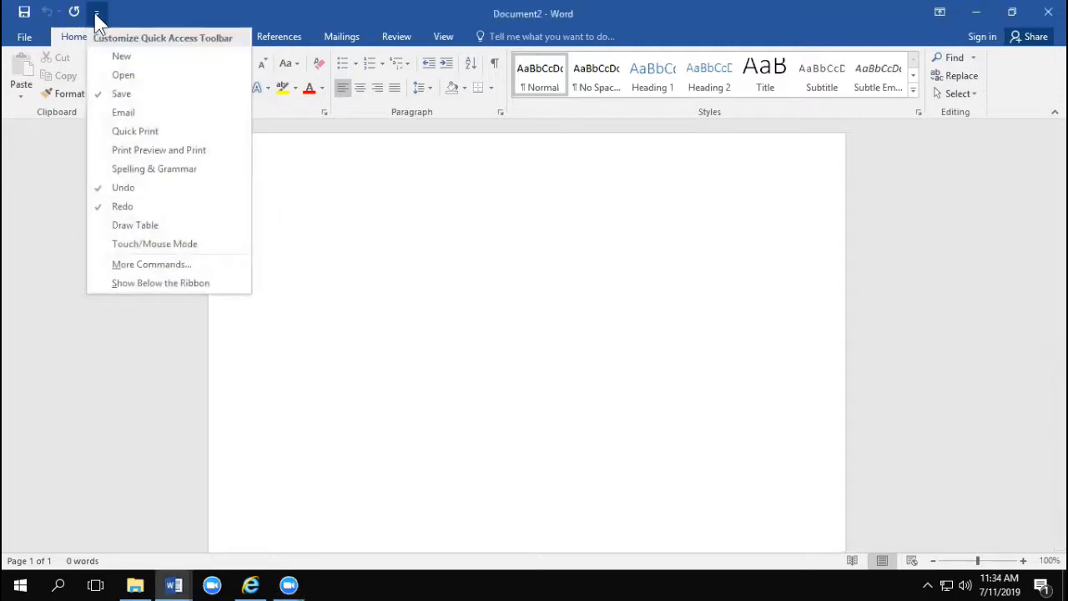
pyautogui.click(113, 56)
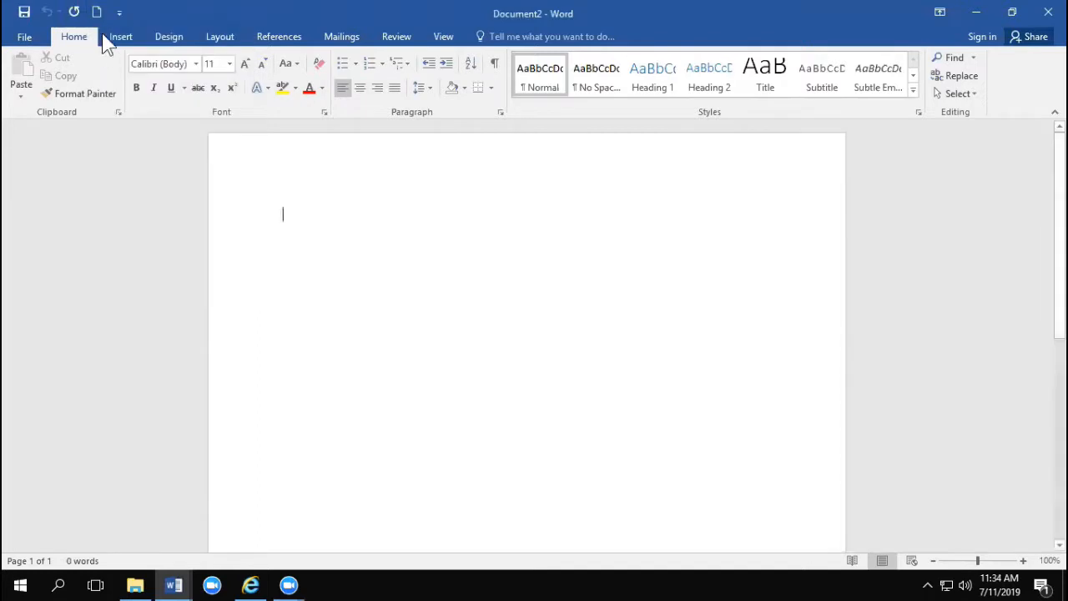
pyautogui.click(120, 13)
pyautogui.click(122, 74)
pyautogui.click(143, 11)
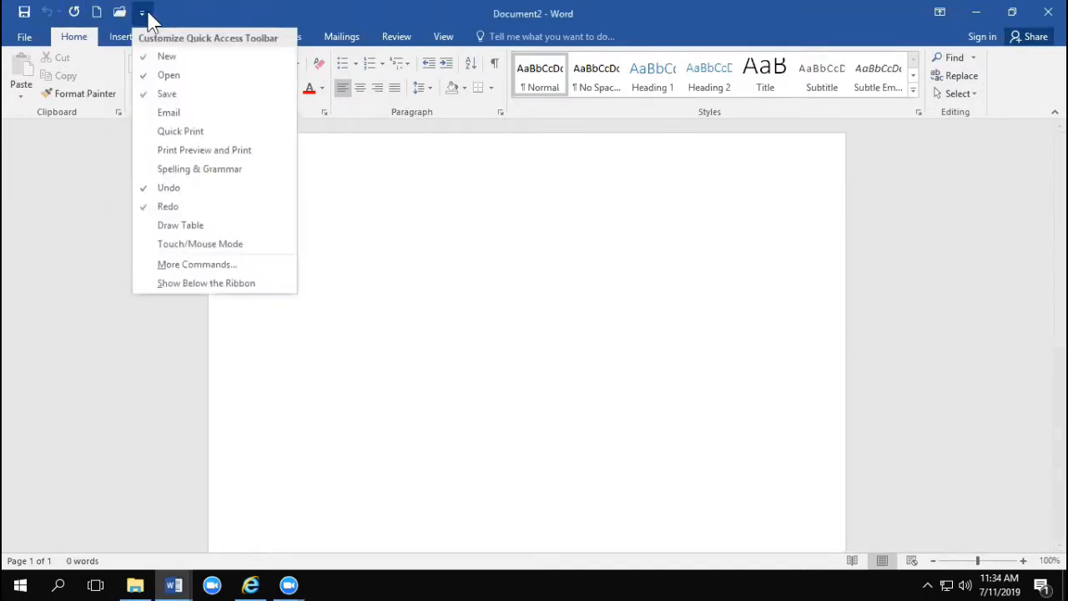
pyautogui.click(161, 155)
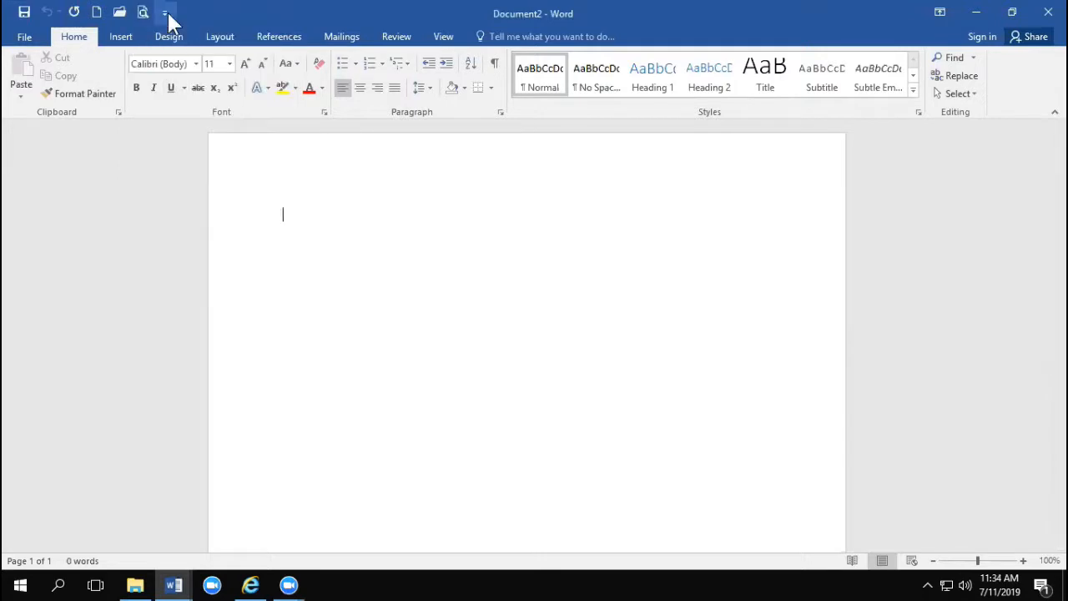
pyautogui.click(165, 11)
pyautogui.click(182, 170)
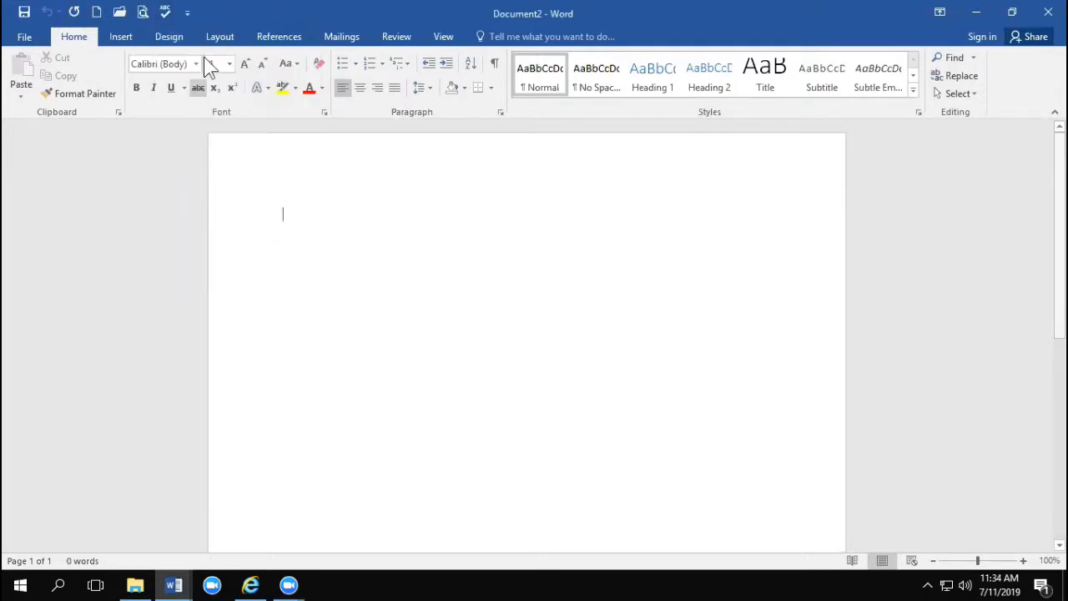
# Step: Remove Print Preview and Print from the Quick Access Toolbar
pyautogui.click(188, 12)
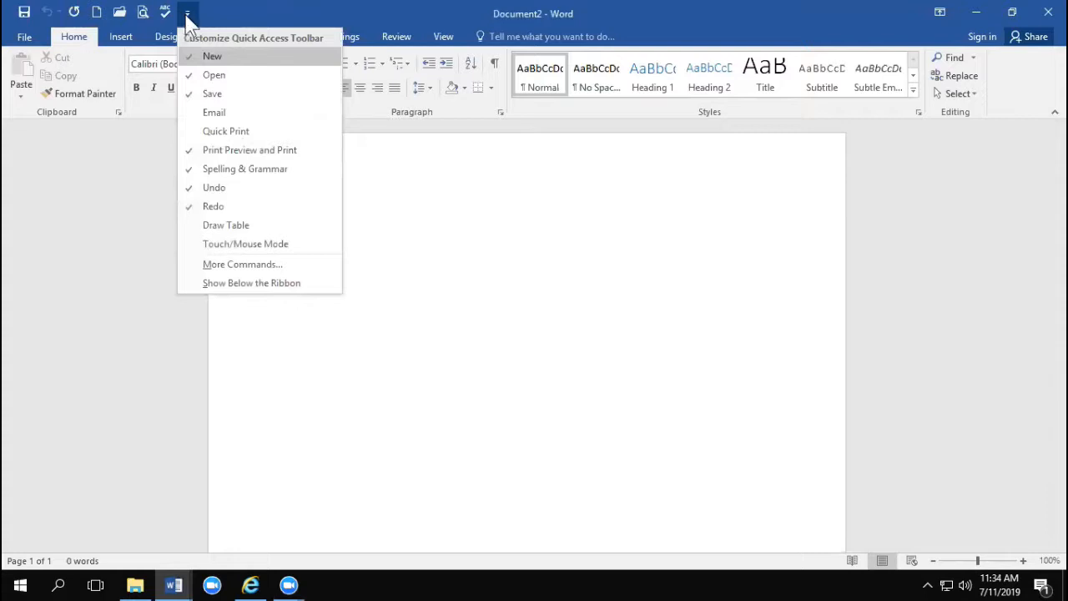
pyautogui.click(205, 150)
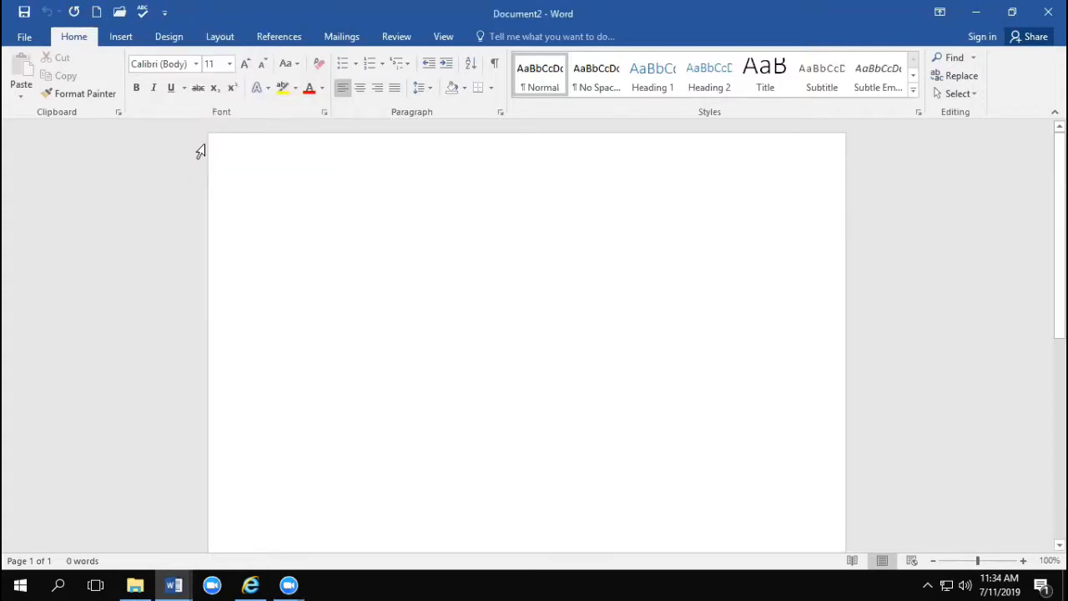
pyautogui.click(167, 14)
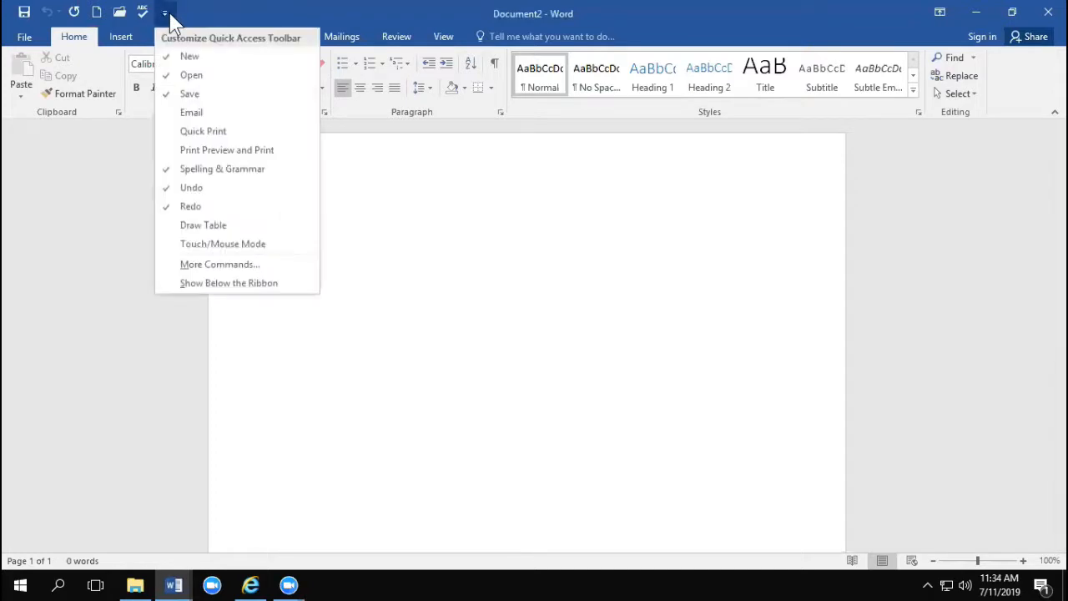
pyautogui.click(224, 12)
pyautogui.click(132, 39)
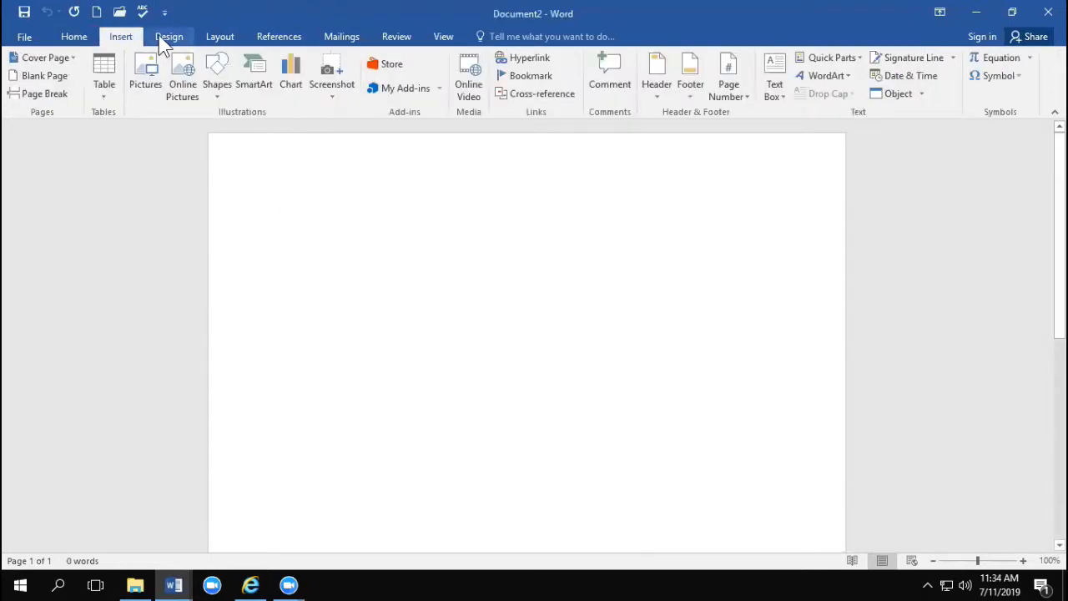
pyautogui.click(167, 39)
pyautogui.click(228, 40)
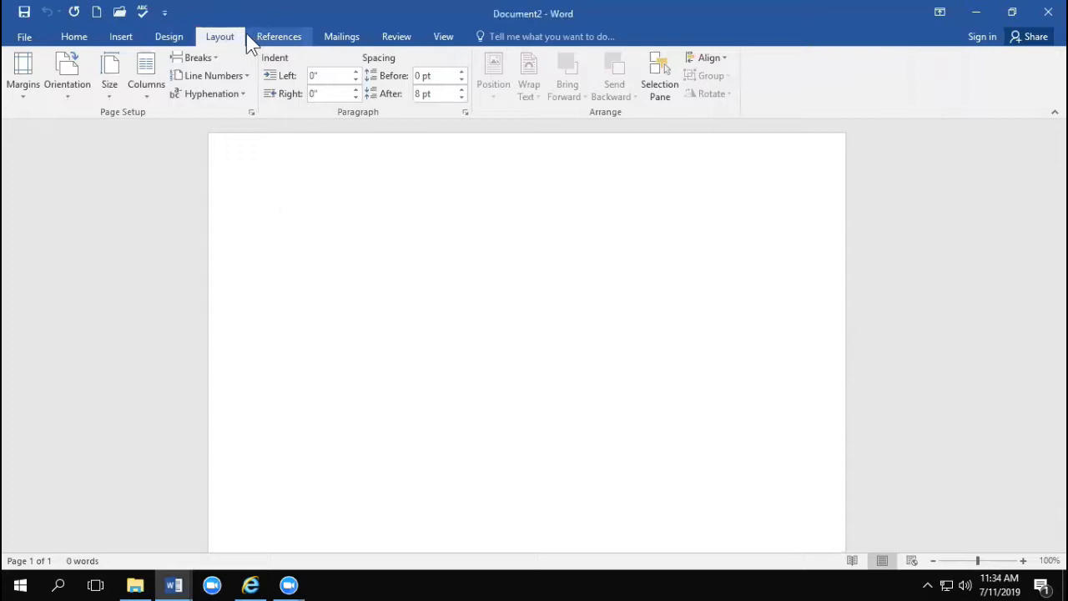
pyautogui.click(91, 42)
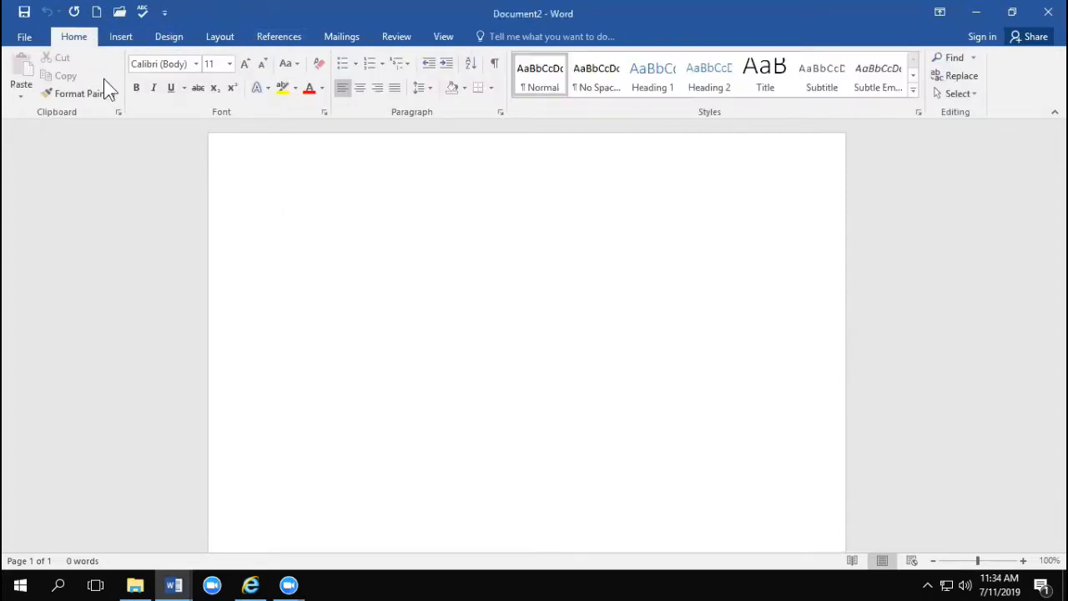
pyautogui.click(122, 39)
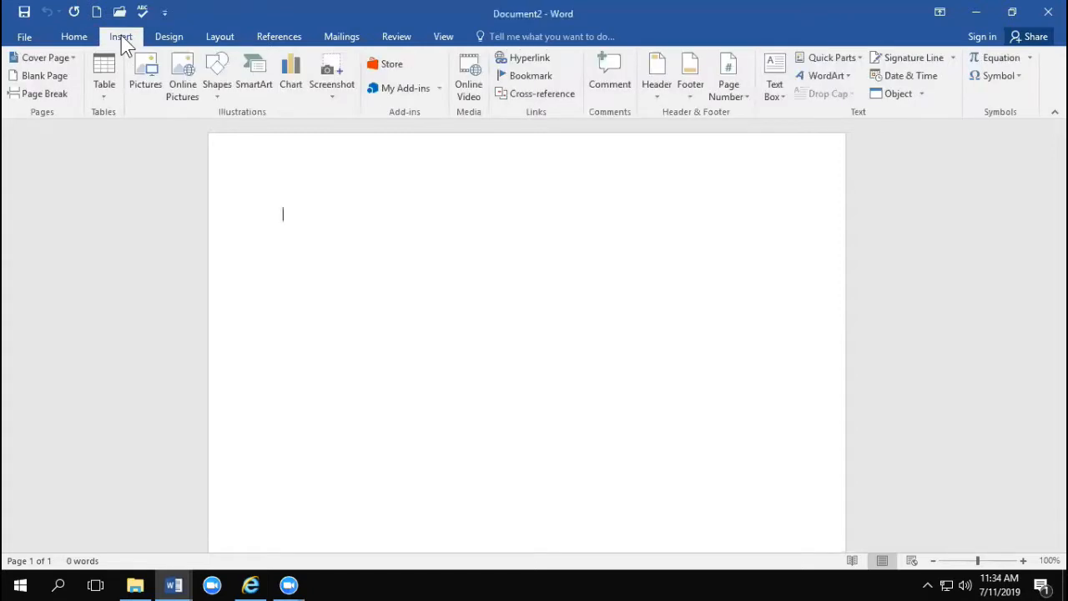
pyautogui.click(84, 38)
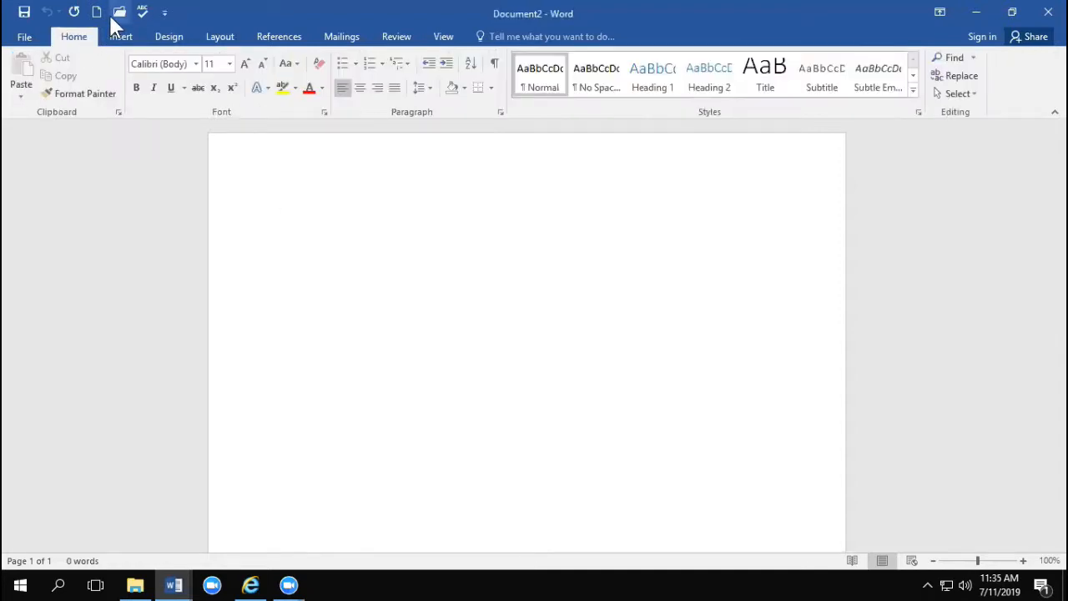
# Step: Add the Table, Screenshot and Chart commands from the ribbon to the Quick Access Toolbar
pyautogui.click(123, 40)
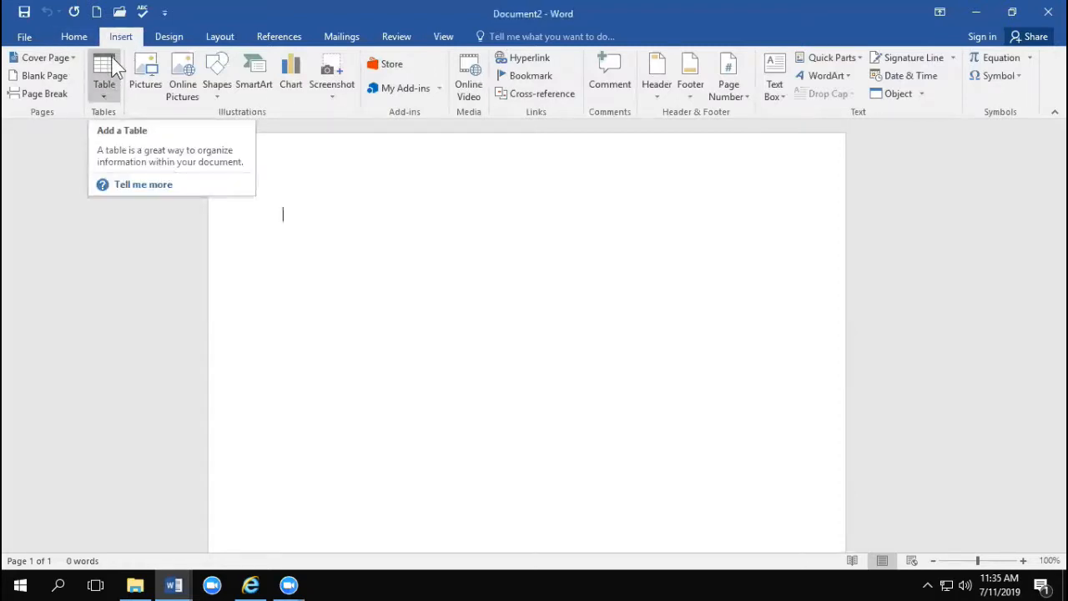
pyautogui.rightClick(115, 67)
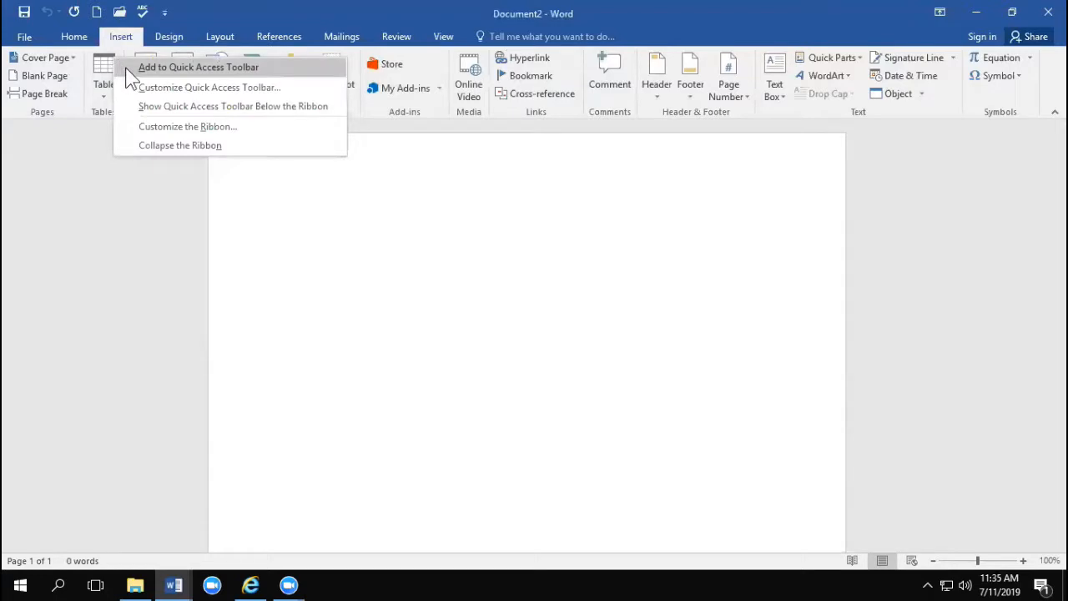
pyautogui.click(128, 69)
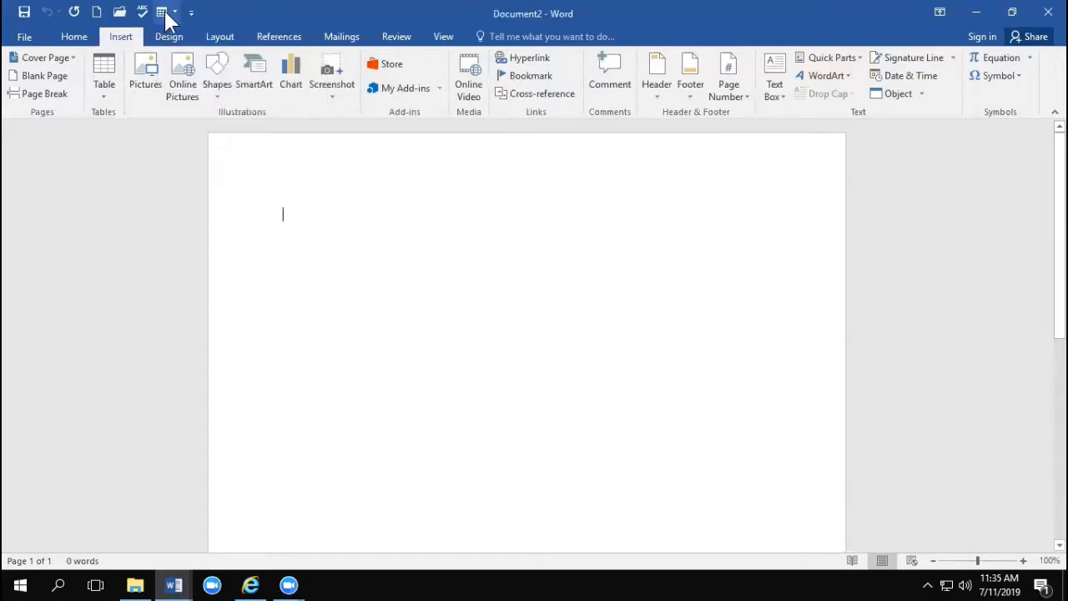
pyautogui.click(163, 14)
pyautogui.click(166, 15)
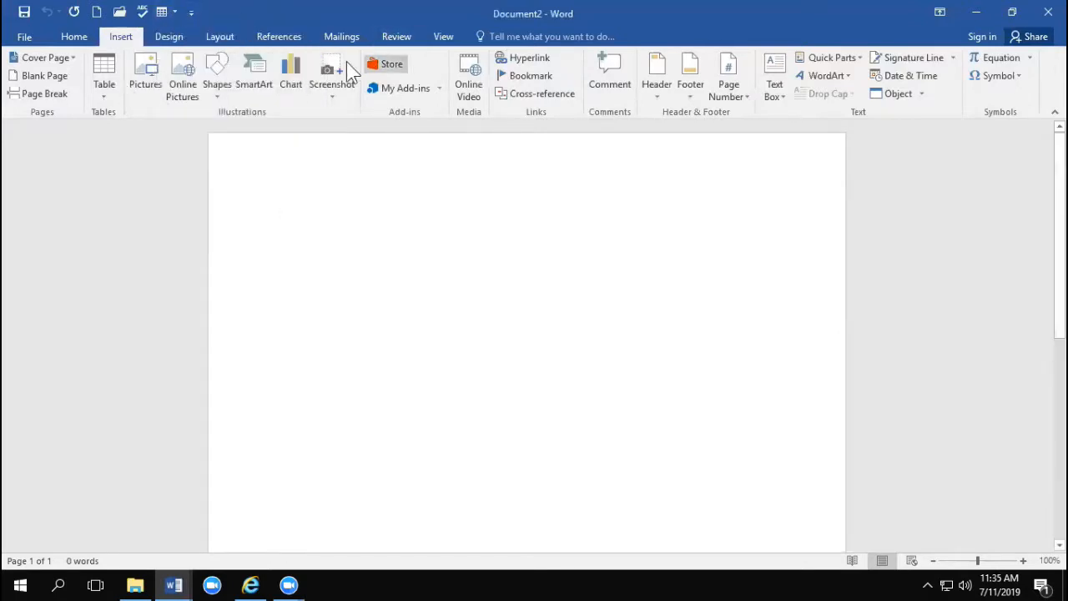
pyautogui.rightClick(332, 58)
pyautogui.click(359, 70)
pyautogui.rightClick(297, 63)
pyautogui.click(310, 71)
# Step: Add the Margins command to the Quick Access Toolbar and remove it again
pyautogui.click(227, 37)
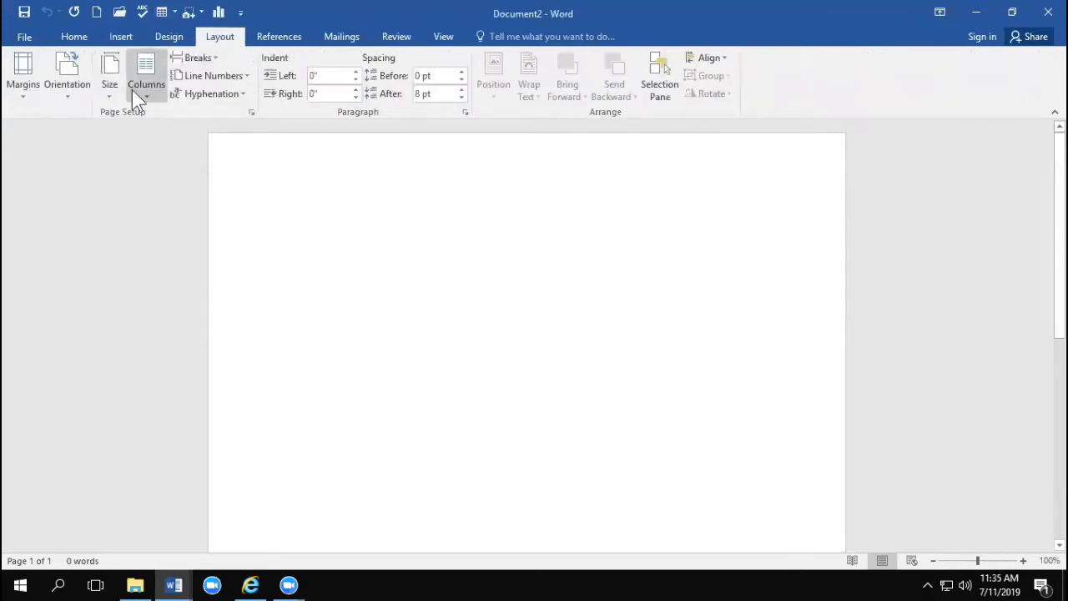
pyautogui.rightClick(36, 93)
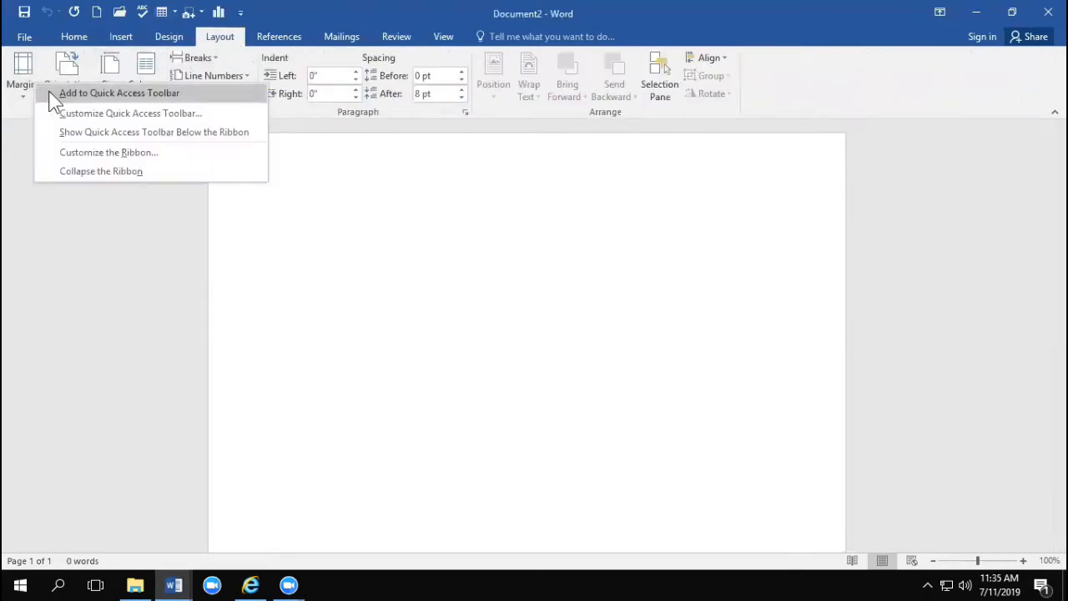
pyautogui.click(52, 94)
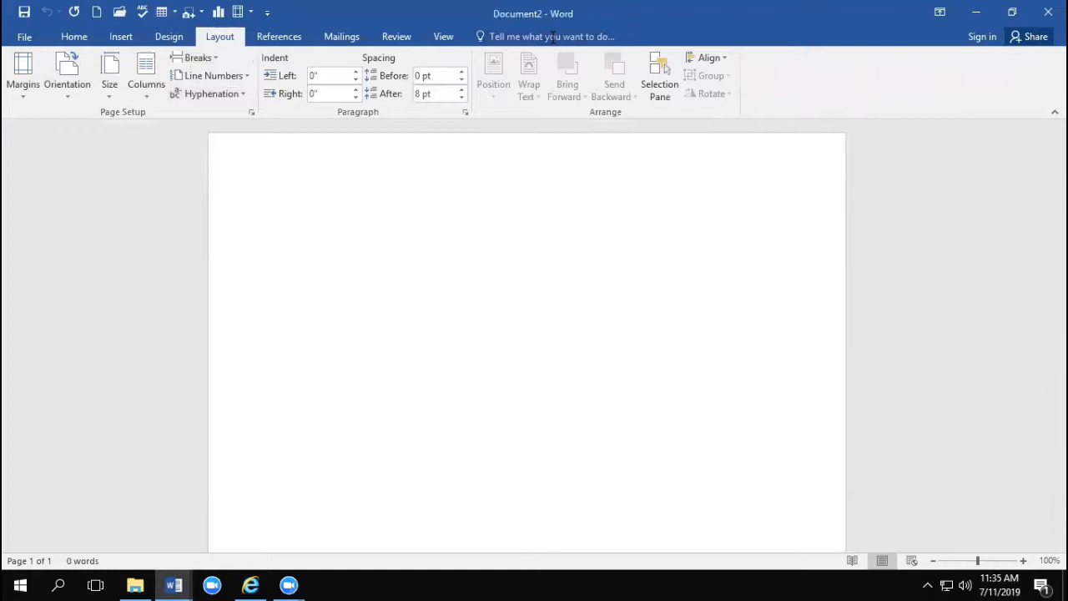
pyautogui.rightClick(240, 10)
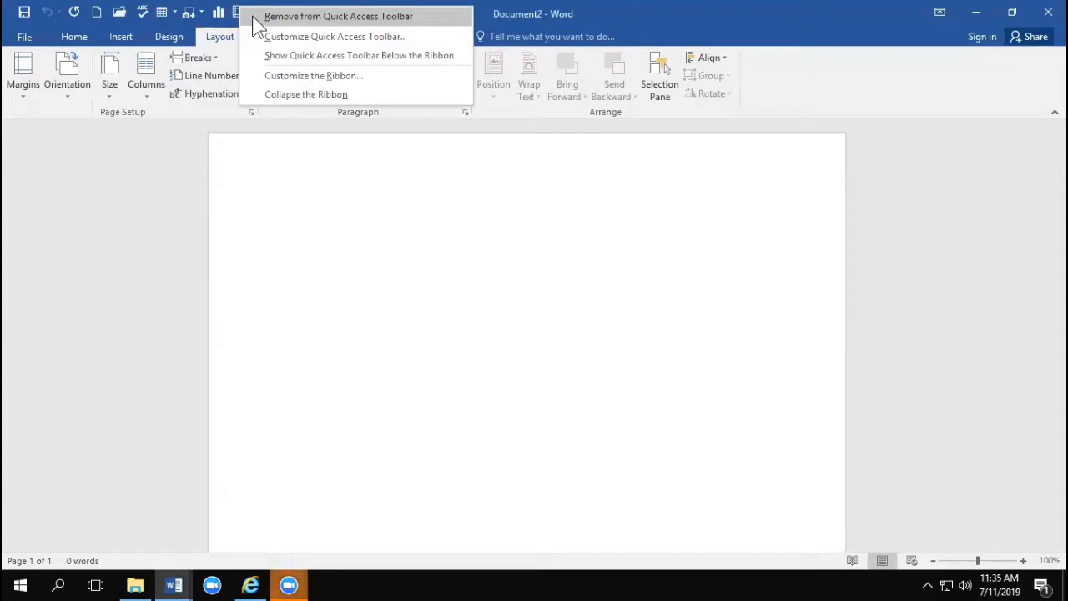
pyautogui.click(253, 17)
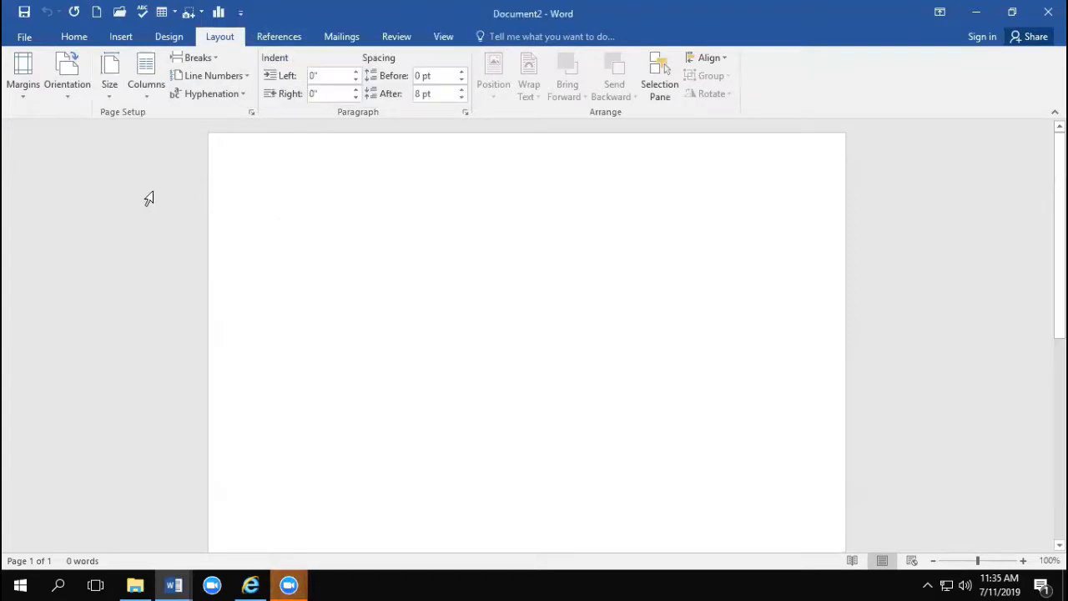
pyautogui.click(78, 35)
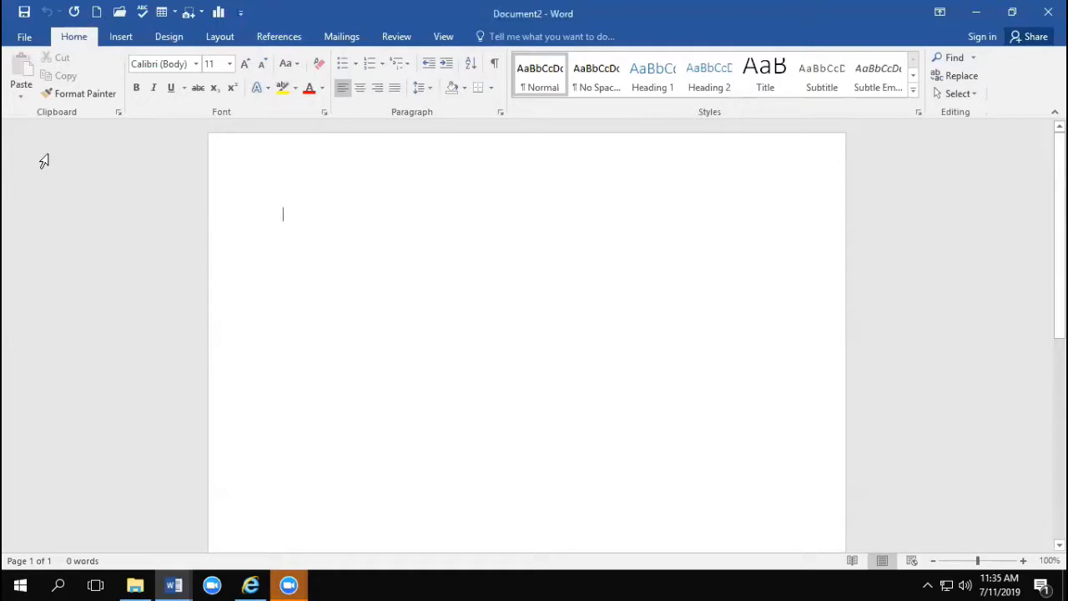
# Step: Pin Long document example.docx in the recent documents list, unpin it again and return to the document
pyautogui.click(25, 36)
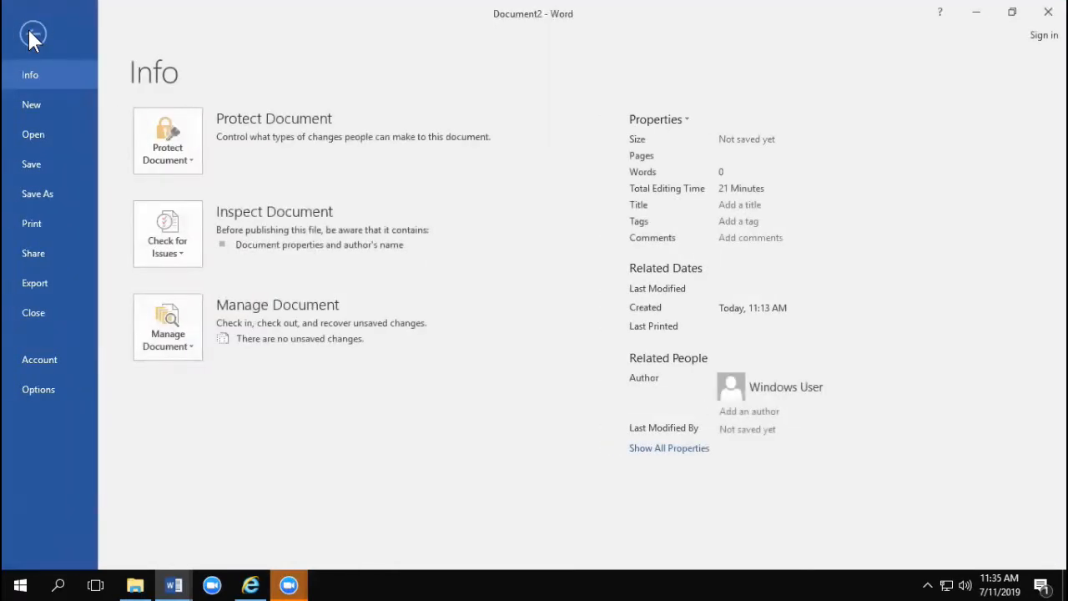
pyautogui.click(30, 132)
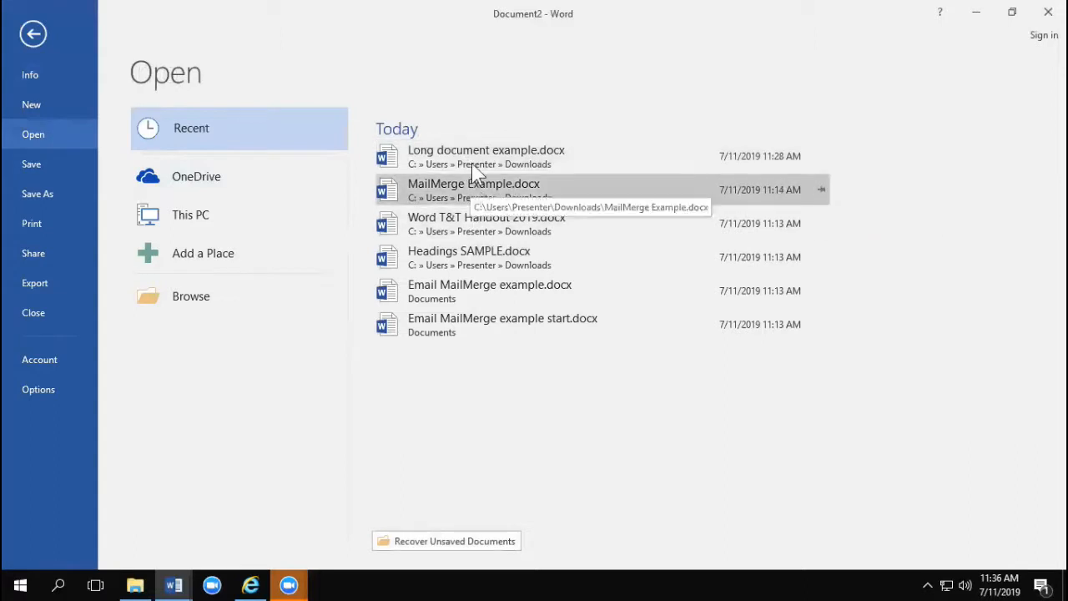
pyautogui.click(822, 164)
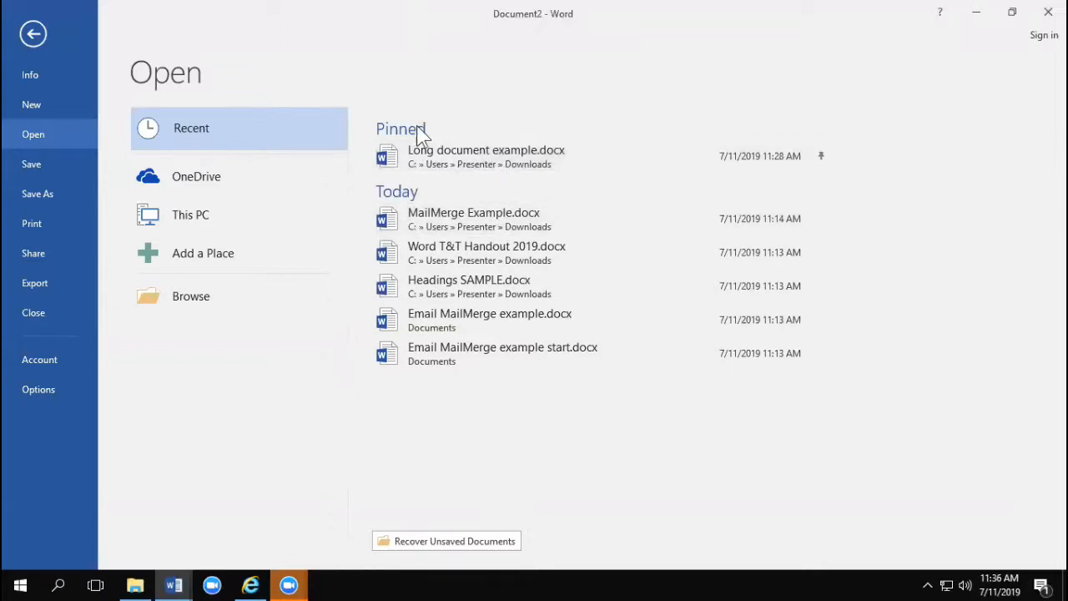
pyautogui.click(823, 156)
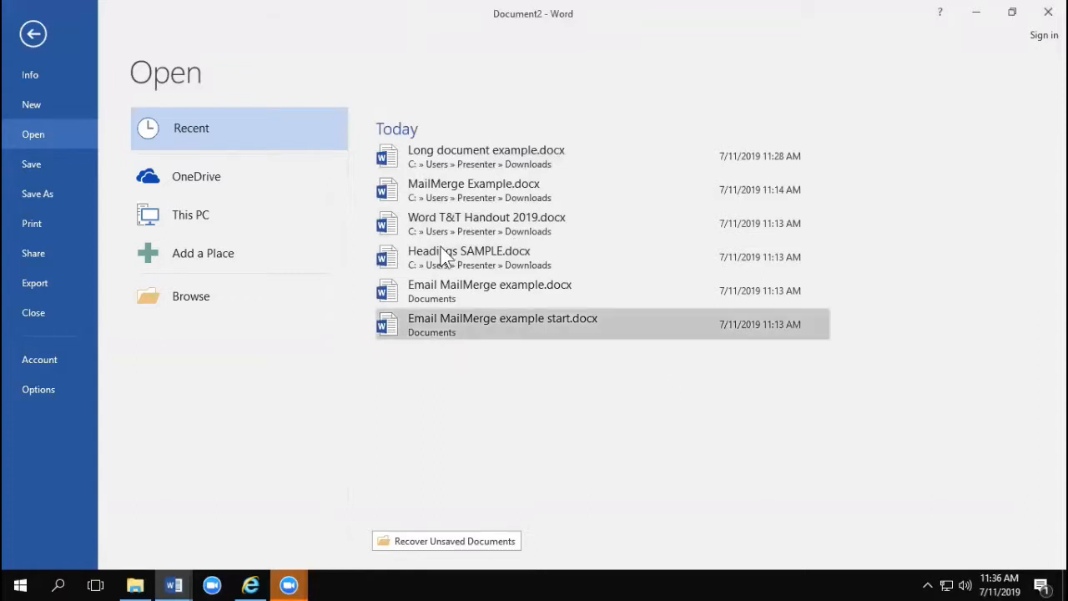
pyautogui.click(34, 33)
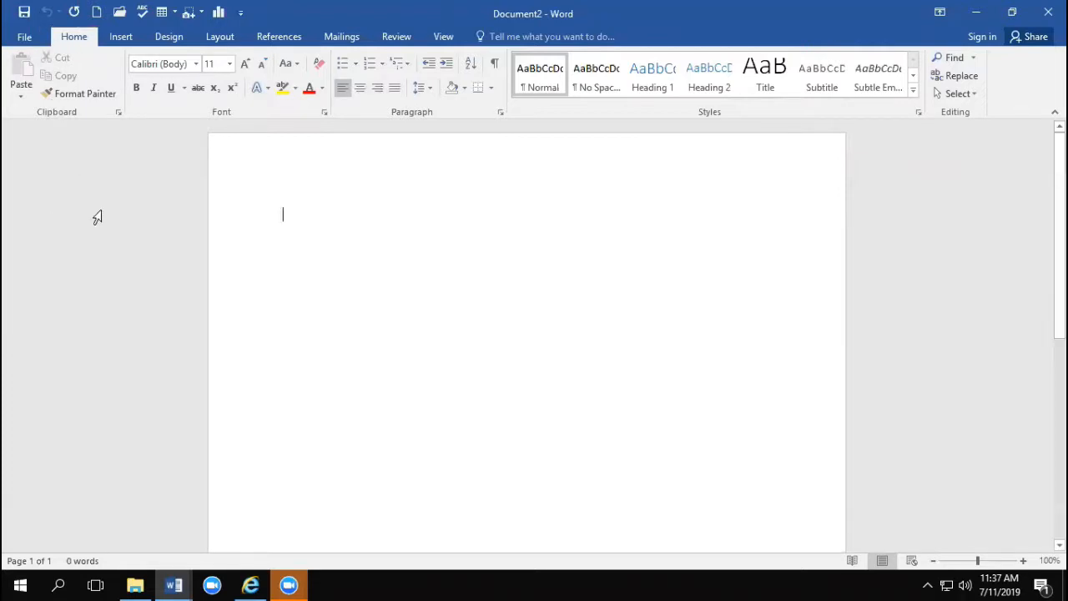
# Step: Check the Quick Access Toolbar's command list, view the recent documents with its Open command and return to the document
pyautogui.click(240, 14)
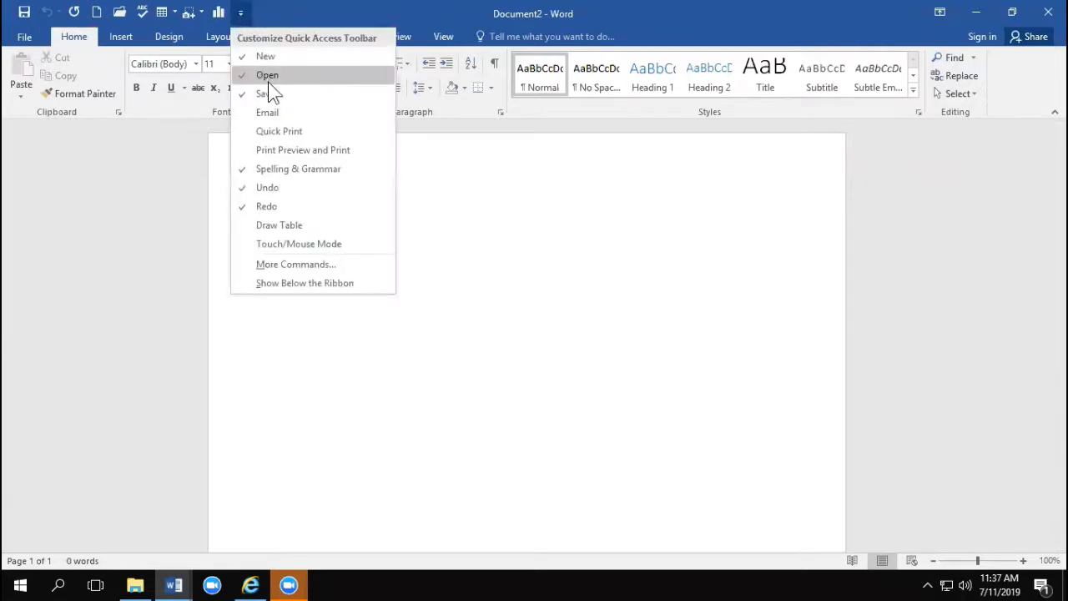
pyautogui.click(270, 27)
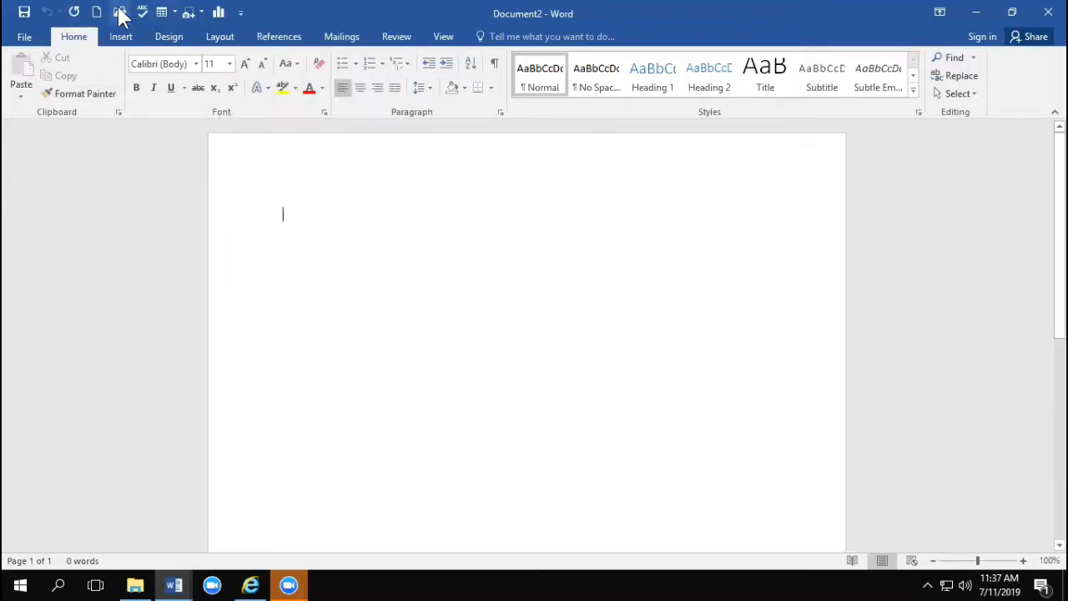
pyautogui.click(120, 14)
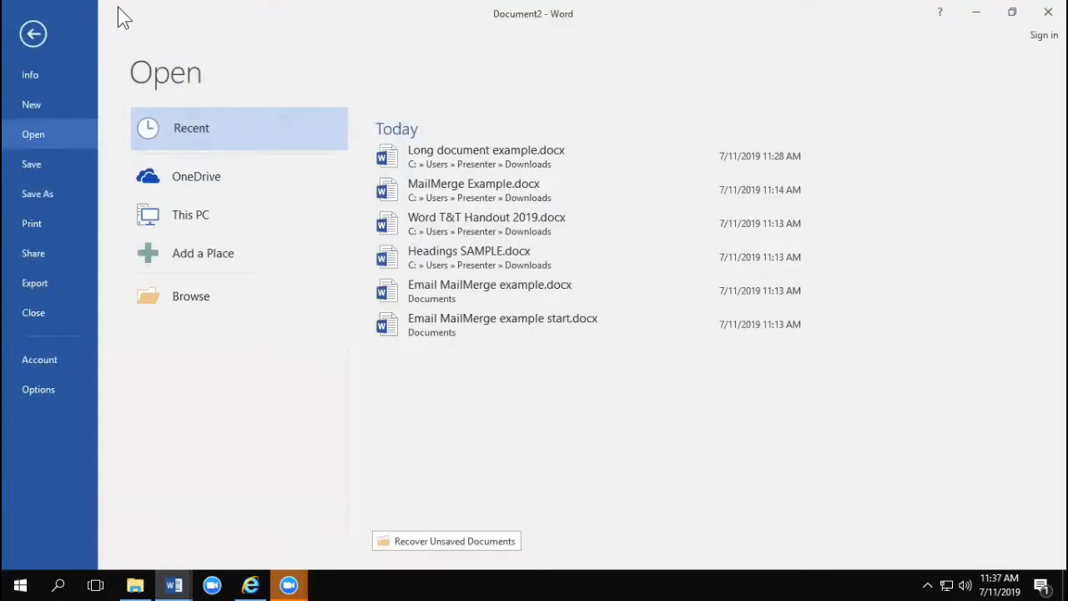
pyautogui.click(31, 38)
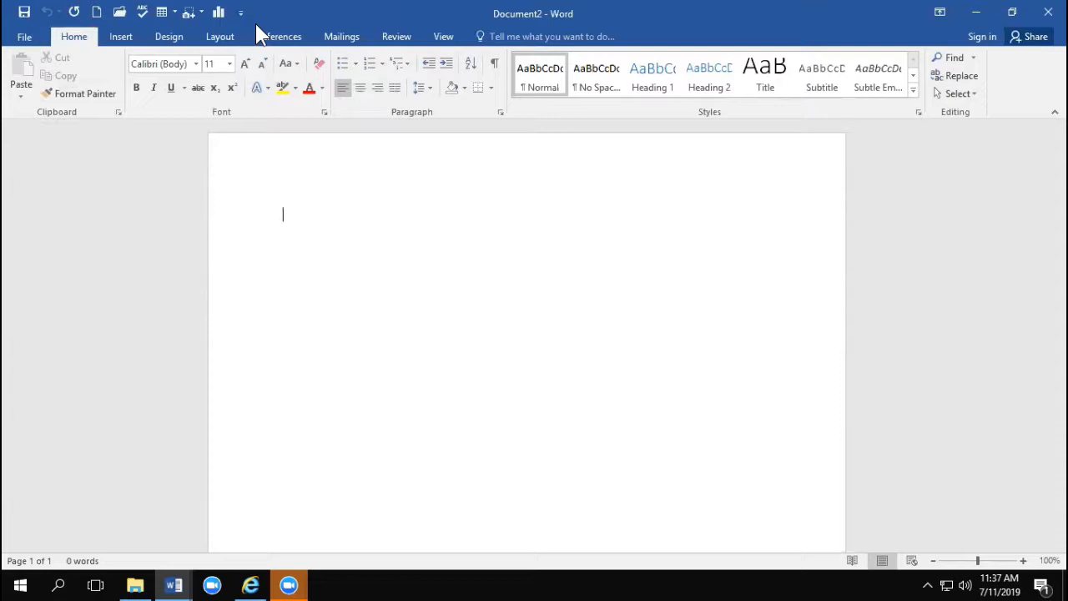
# Step: Start saving the blank document to a browsed location, review the available file types and cancel the save
pyautogui.click(25, 40)
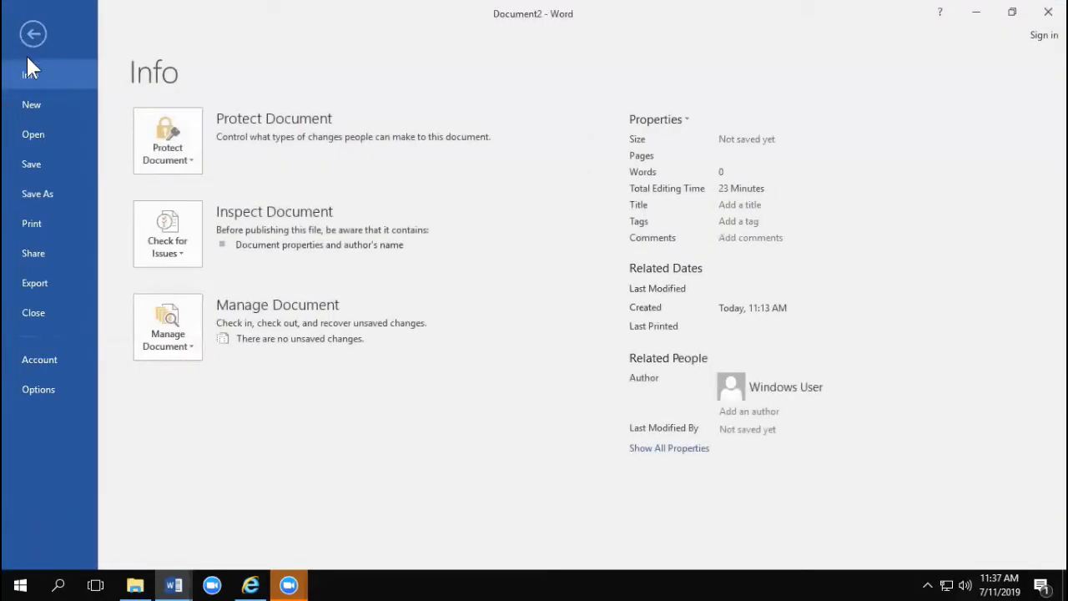
pyautogui.click(33, 165)
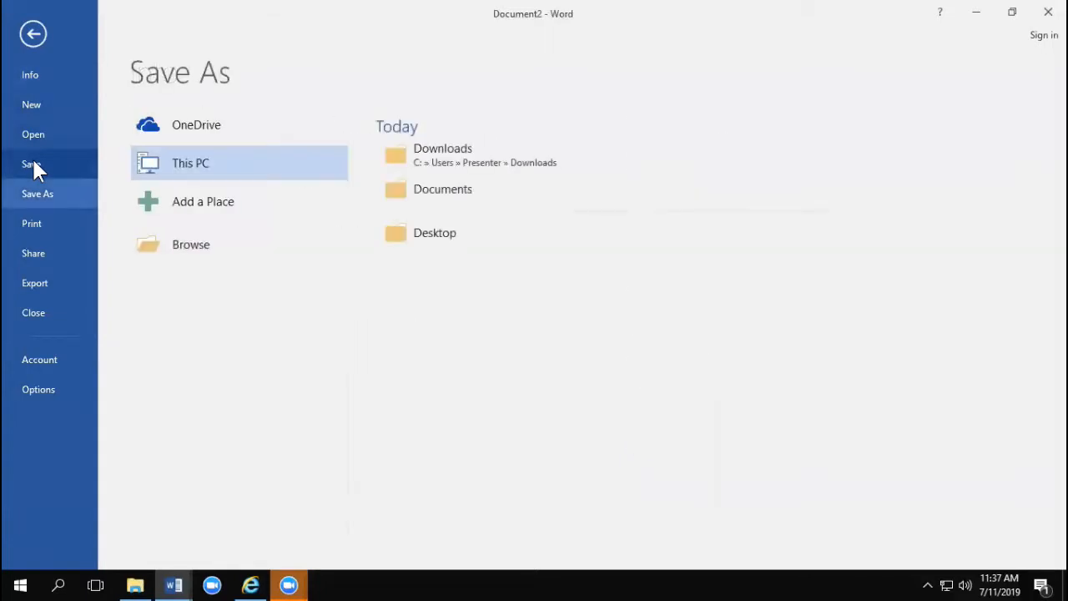
pyautogui.click(222, 243)
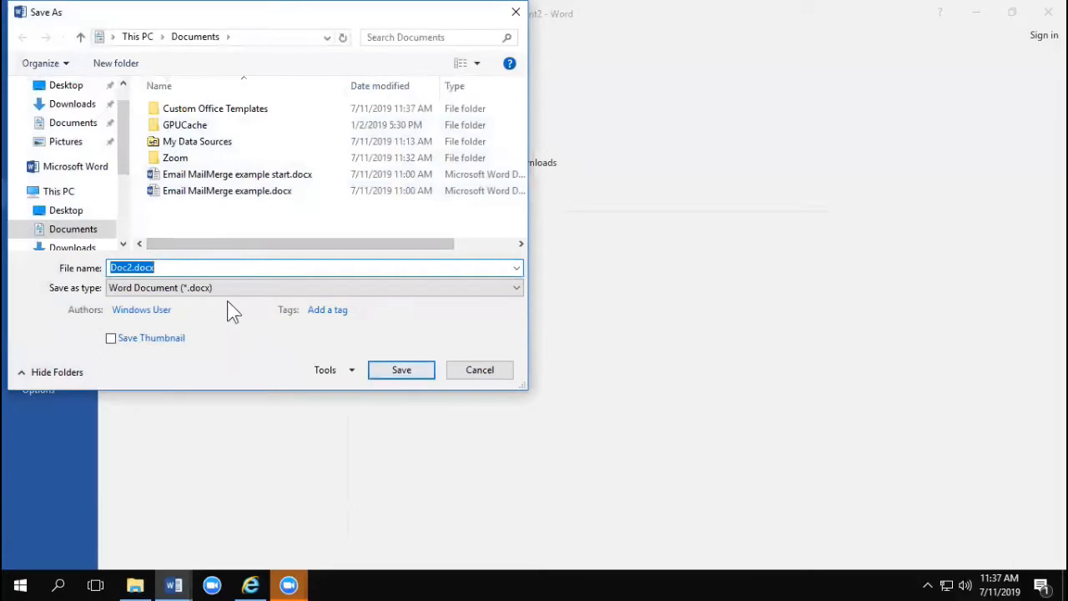
pyautogui.click(248, 288)
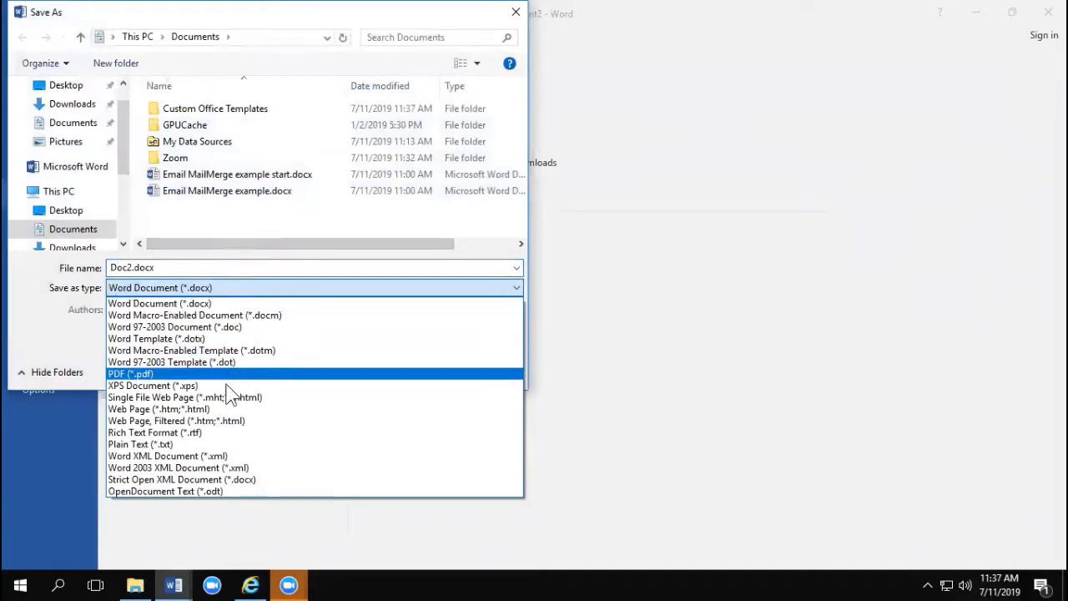
pyautogui.click(496, 367)
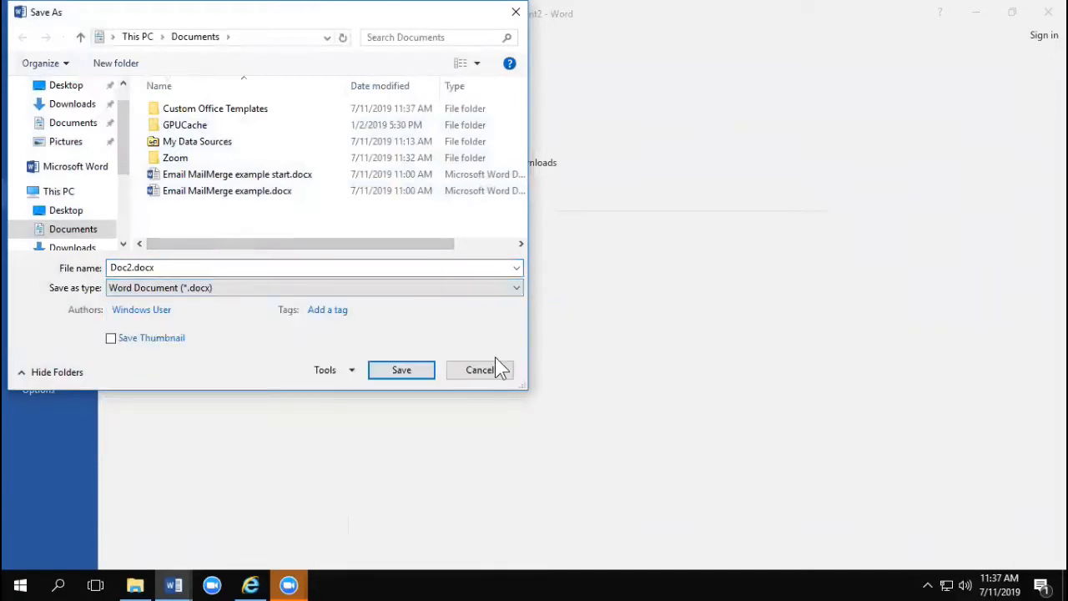
pyautogui.click(486, 372)
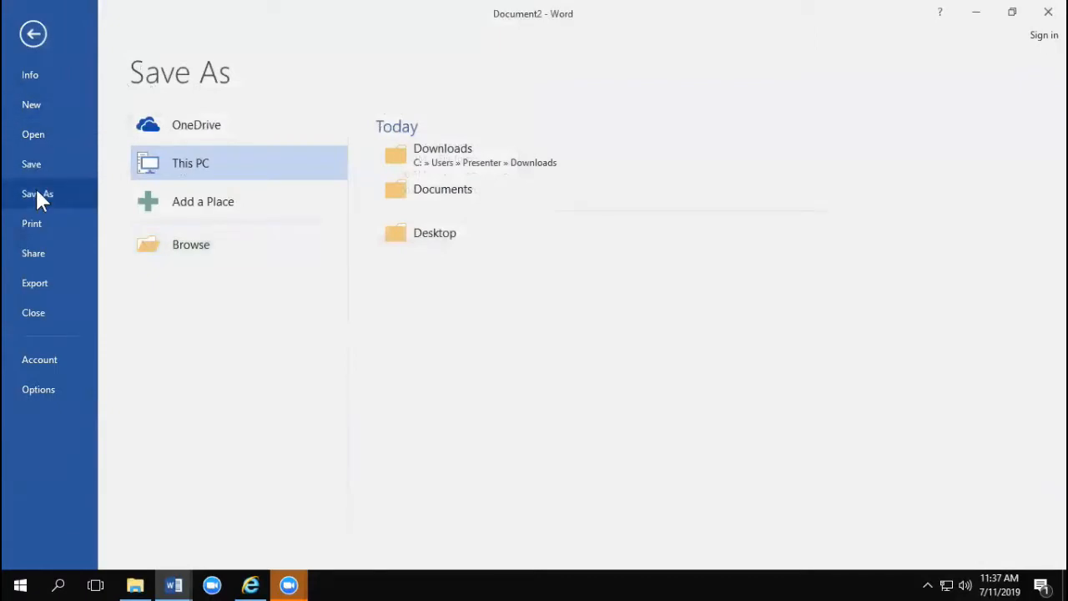
# Step: Browse for a Save As location again, check the file type list for PDF, cancel and return to the document
pyautogui.click(195, 245)
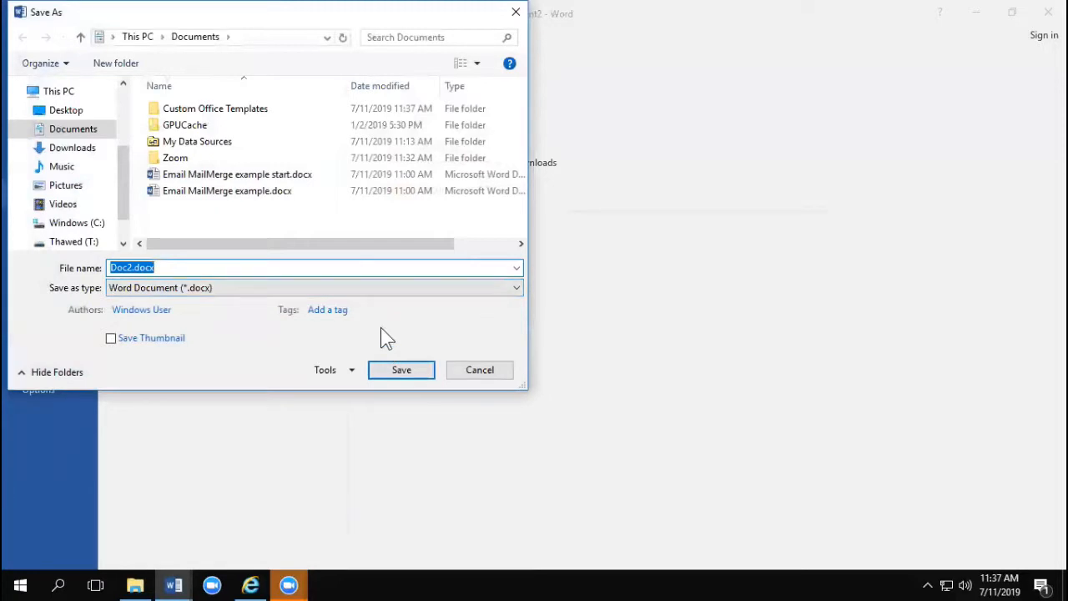
pyautogui.click(480, 374)
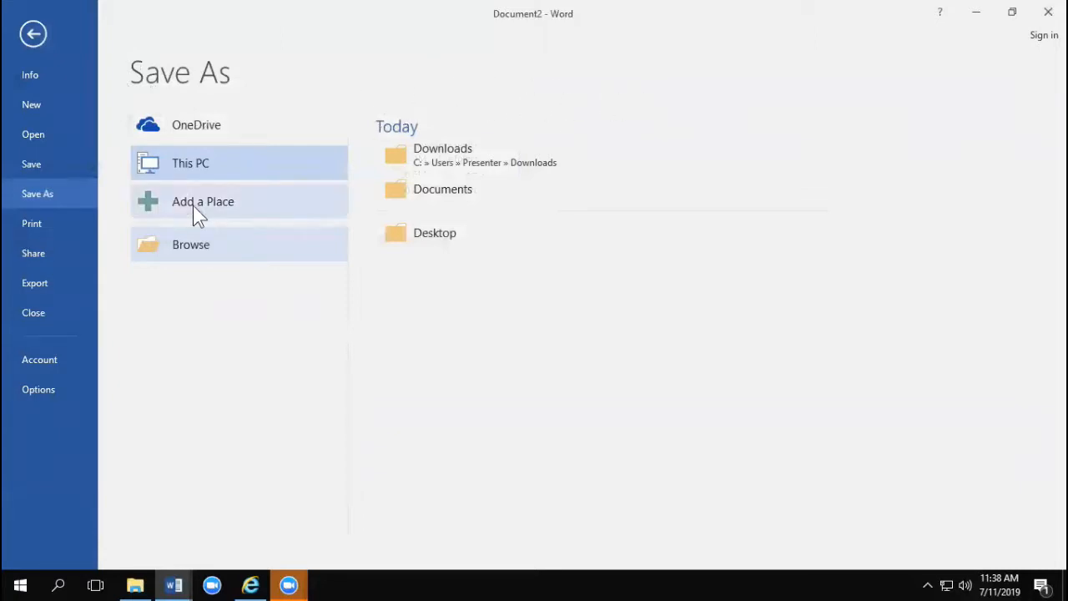
pyautogui.click(204, 243)
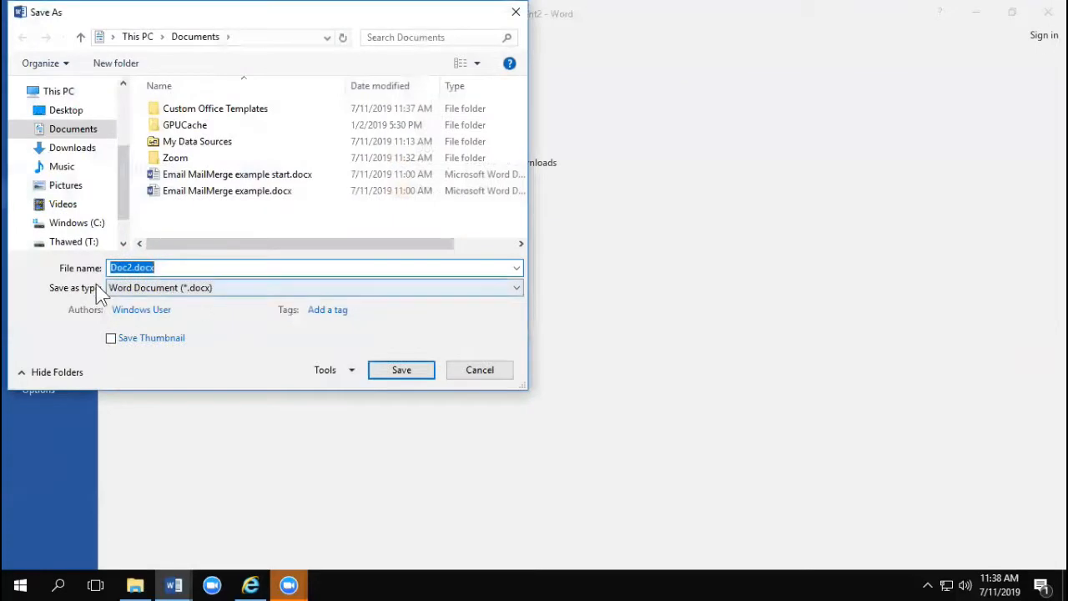
pyautogui.click(155, 290)
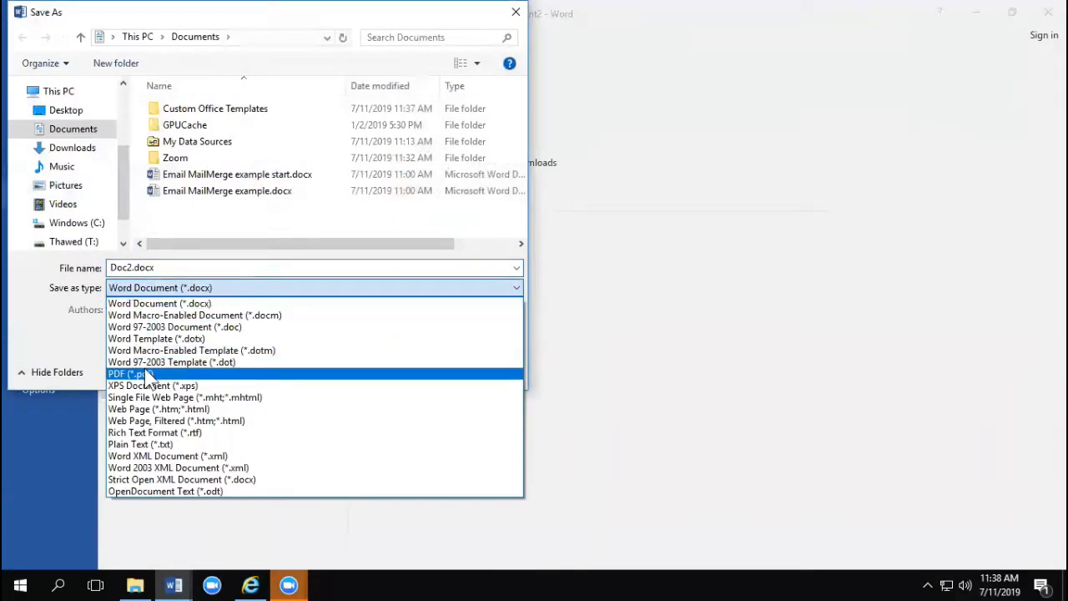
pyautogui.click(430, 302)
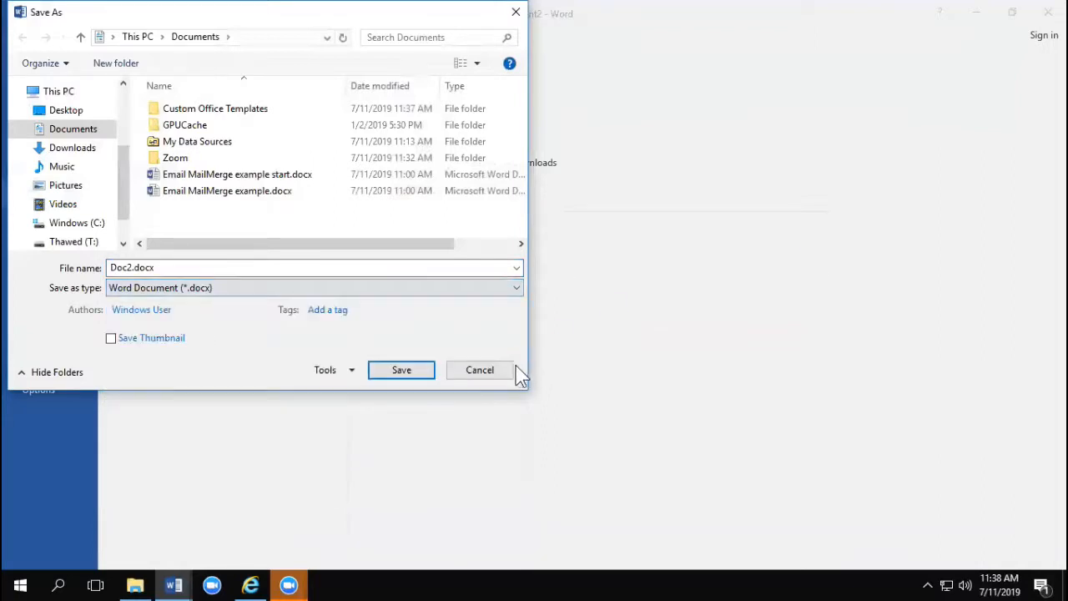
pyautogui.press('Escape')
pyautogui.click(34, 36)
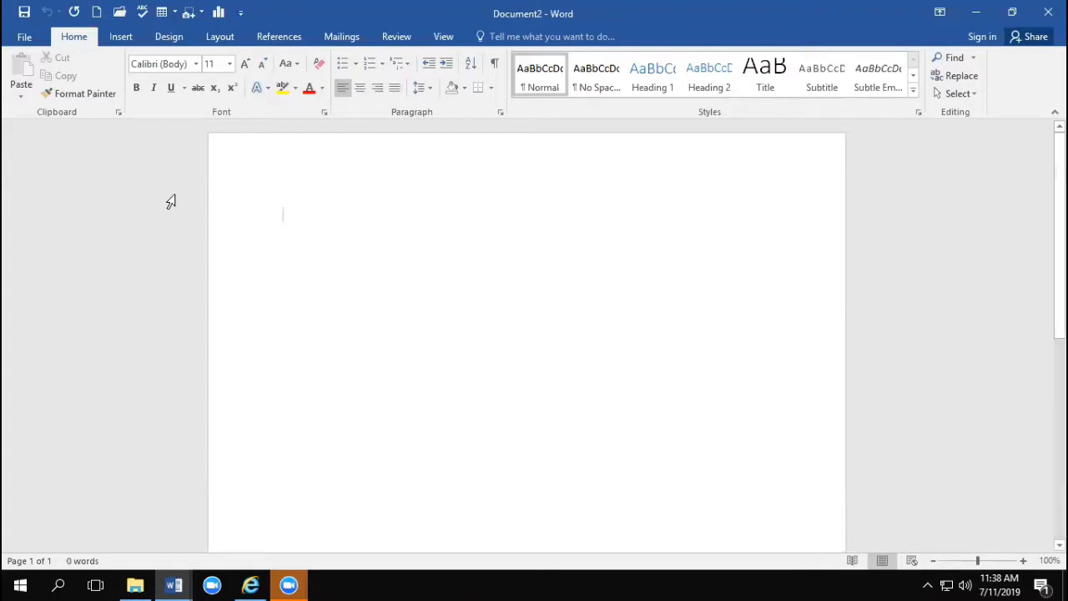
# Step: Insert a screenshot of the open long Word document's window into the blank document and delete it again
pyautogui.click(122, 43)
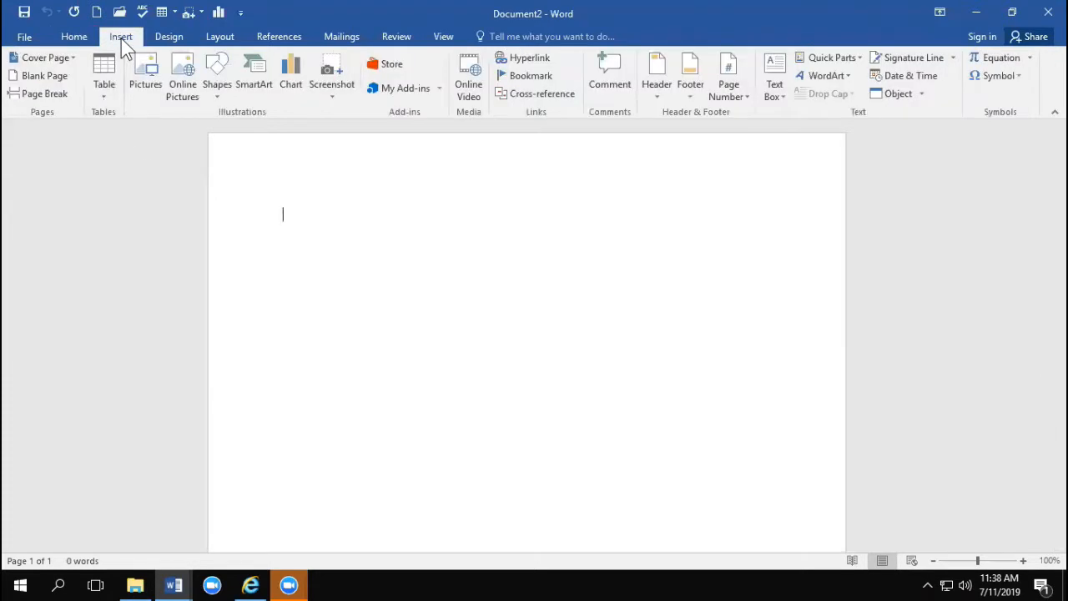
pyautogui.click(328, 100)
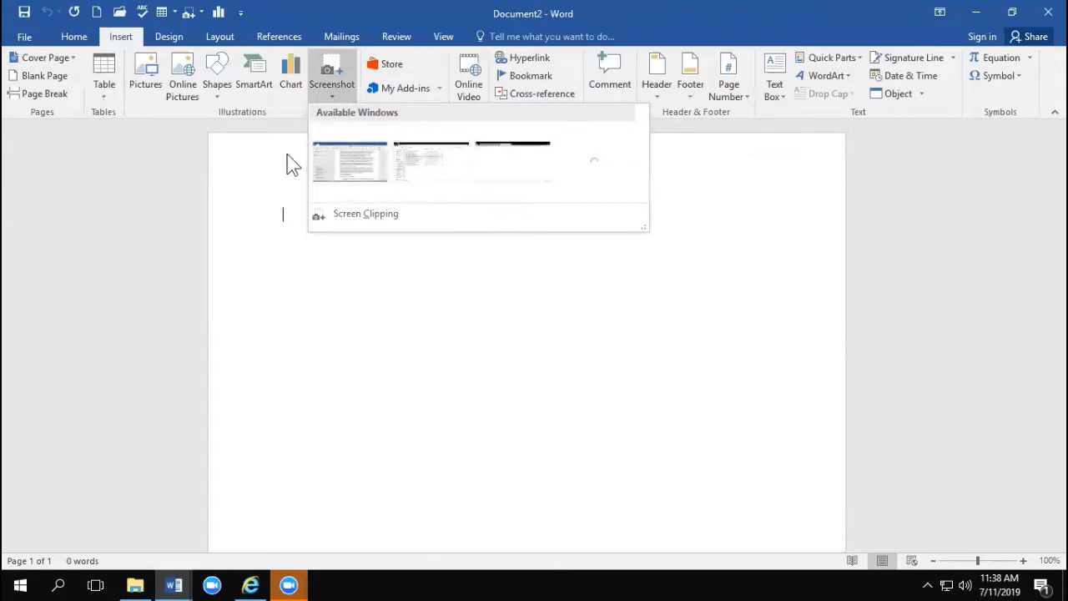
pyautogui.click(358, 178)
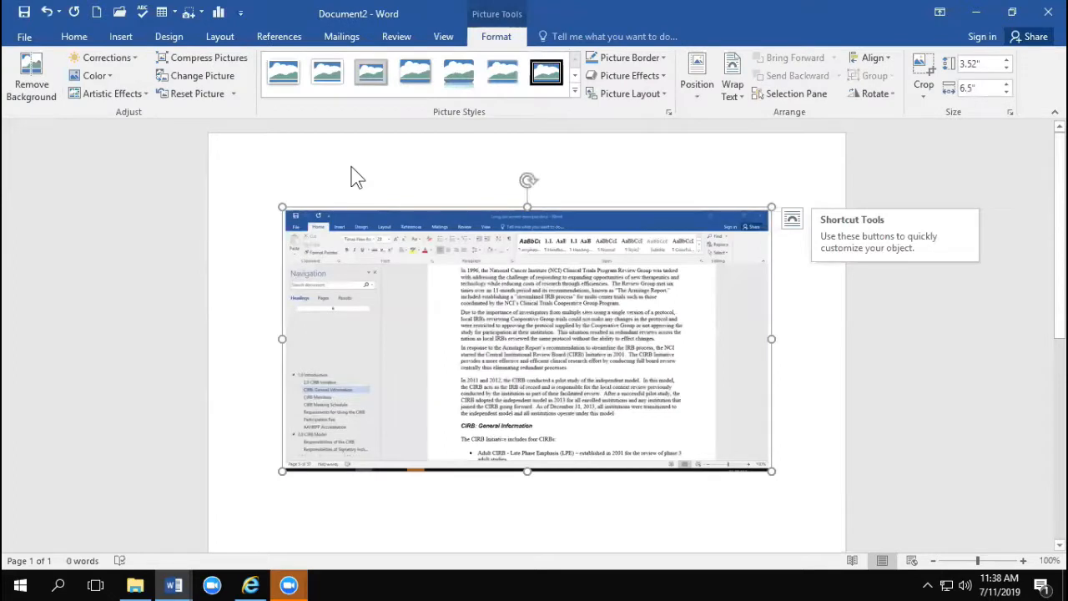
pyautogui.press('Delete')
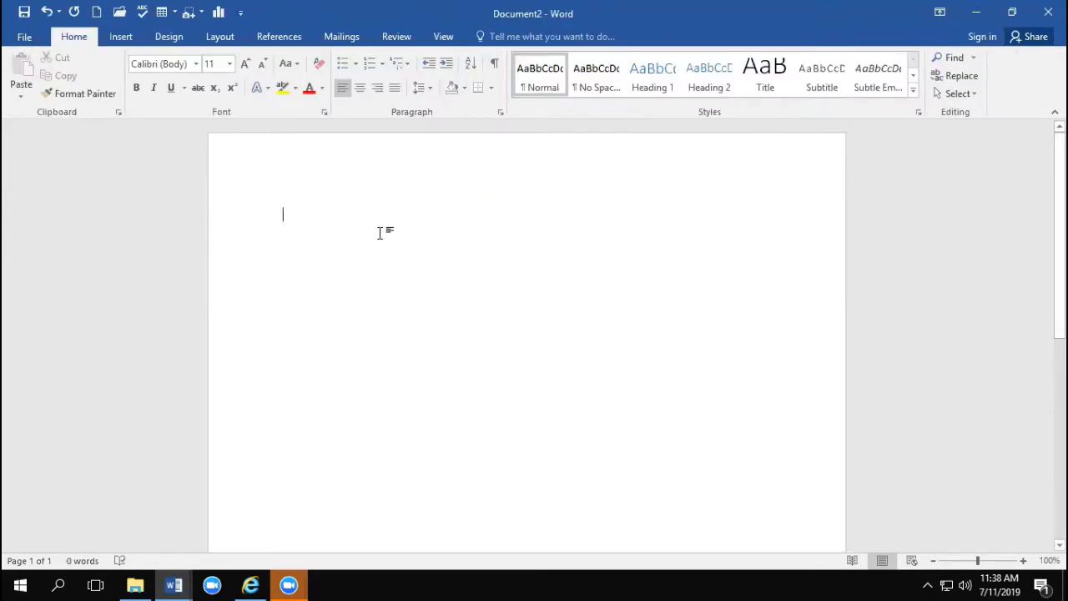
# Step: Bring the browser window behind Word, insert a screen clipping about 1.78 by 1.05 inches around its Zoom tab, and delete the clipping
pyautogui.click(251, 584)
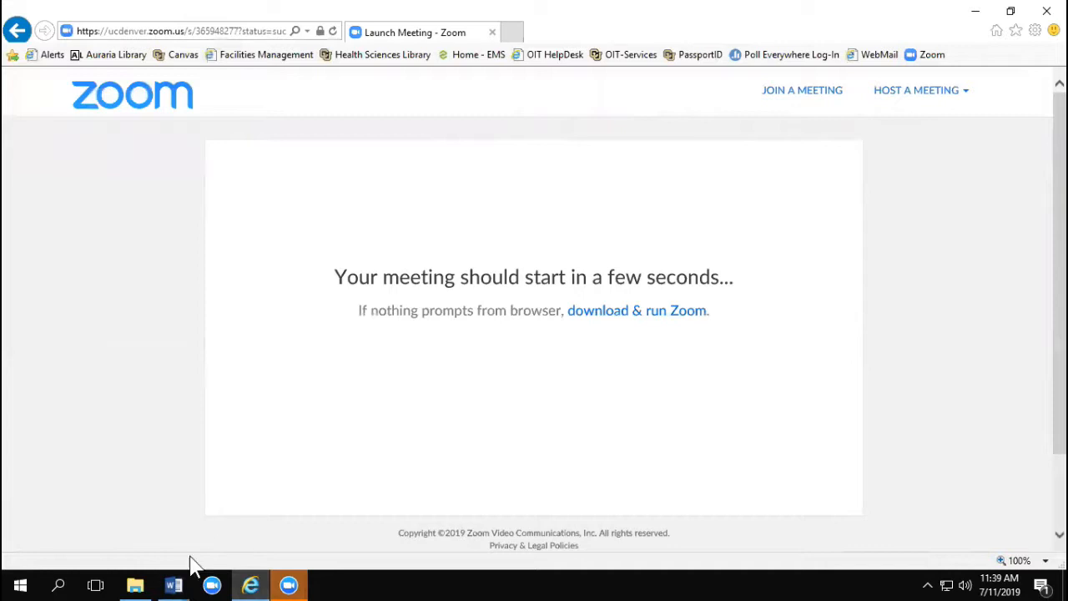
pyautogui.moveTo(178, 587)
pyautogui.click(155, 509)
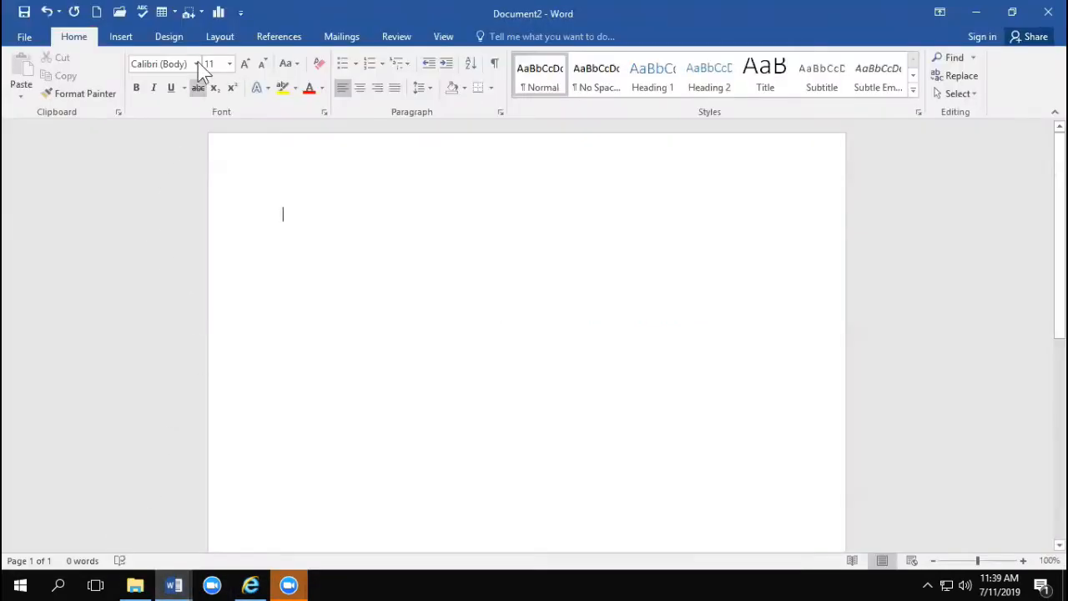
pyautogui.click(121, 37)
pyautogui.click(331, 96)
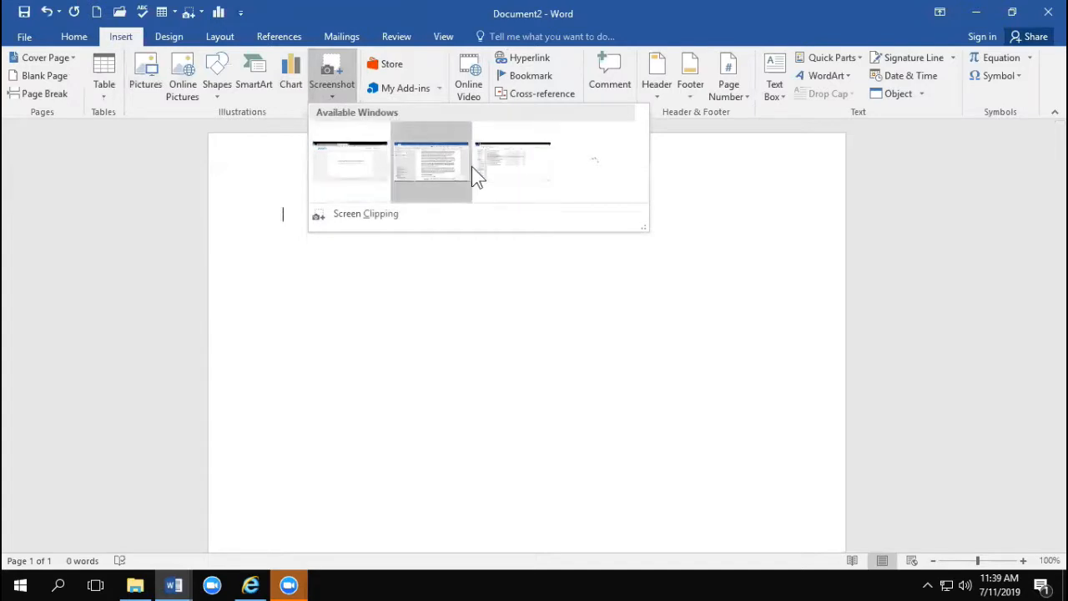
pyautogui.click(387, 214)
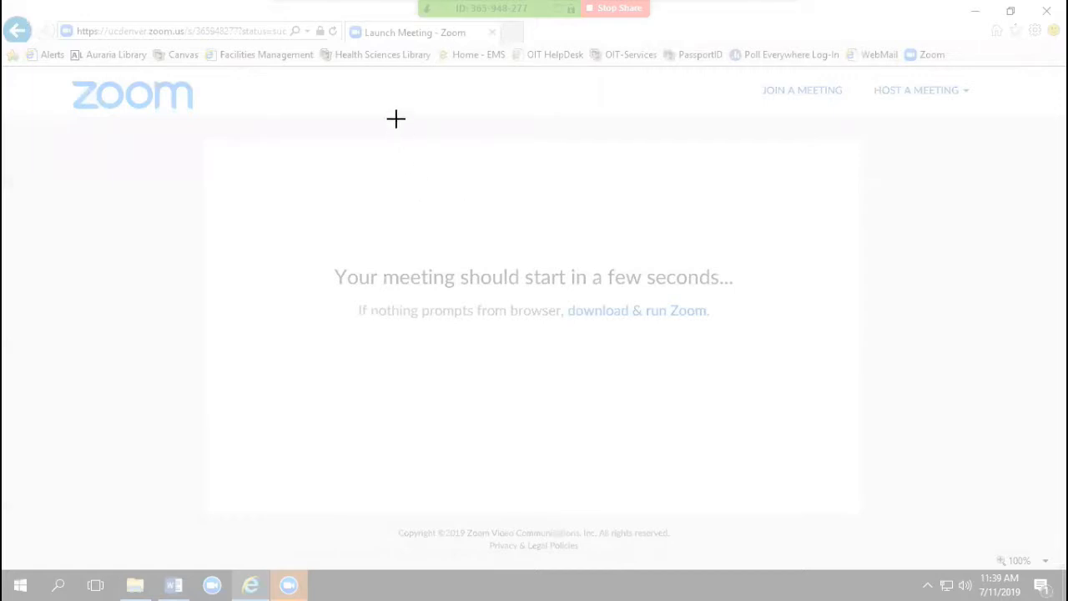
pyautogui.moveTo(353, 12); pyautogui.dragTo(486, 90)
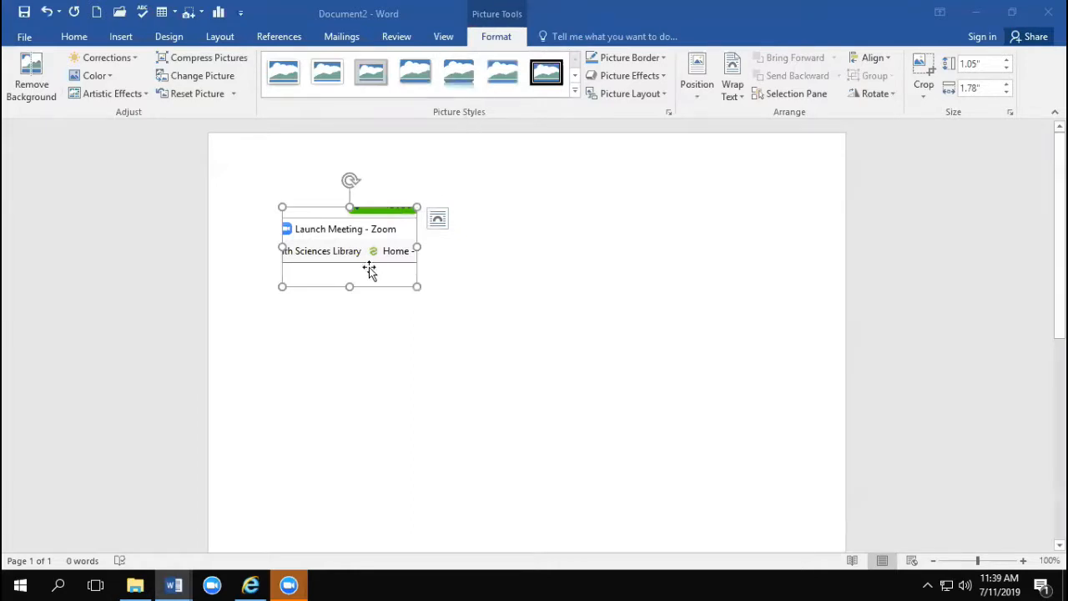
pyautogui.press('Delete')
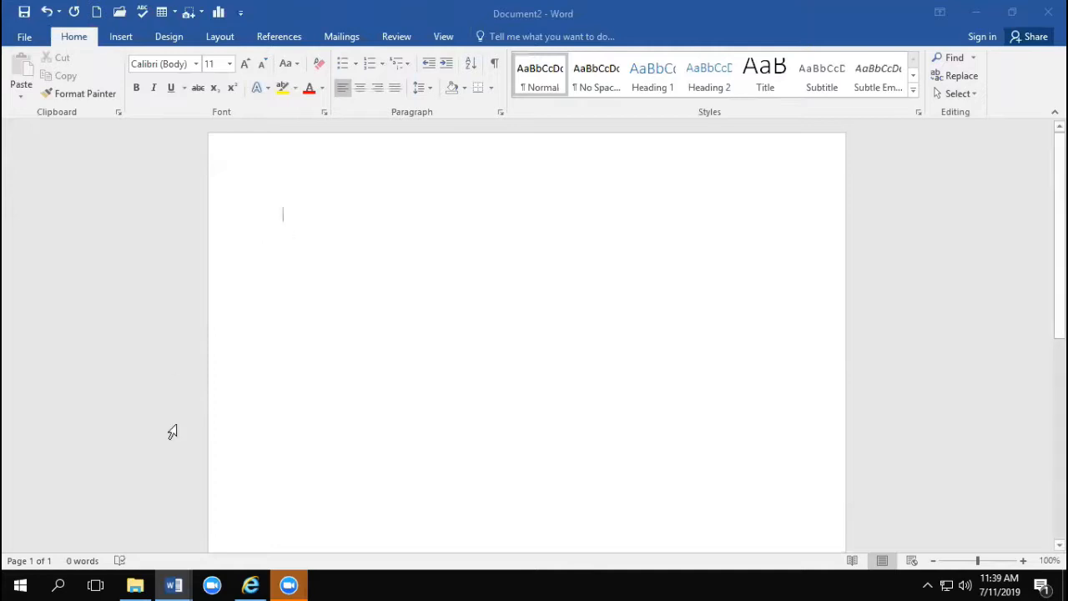
# Step: Bring the Downloads folder window behind Word, insert a screen clipping of its first few file names, and delete the clipping
pyautogui.click(136, 586)
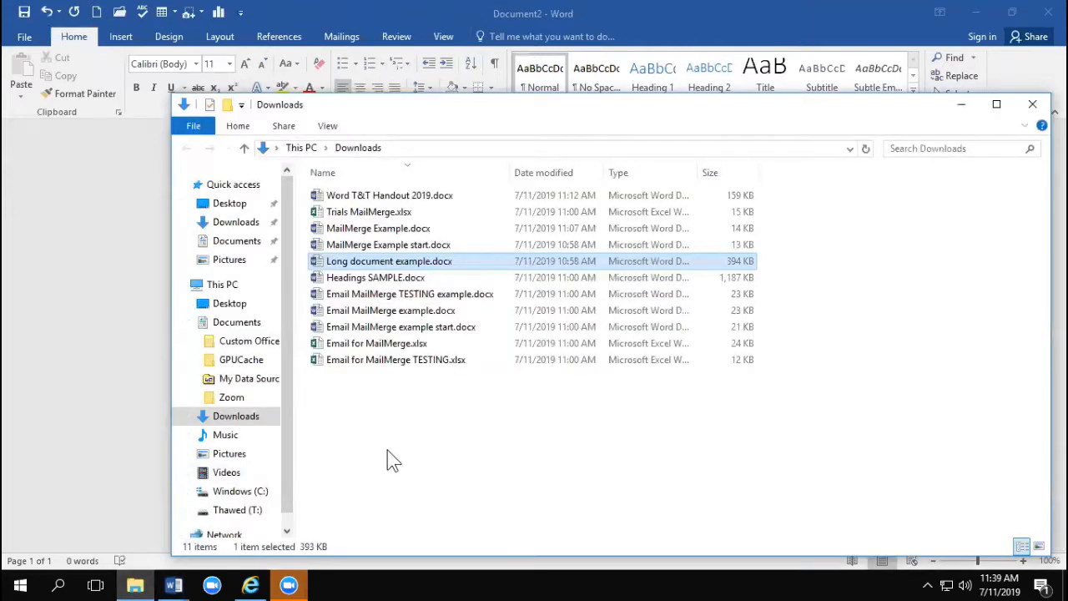
pyautogui.click(126, 238)
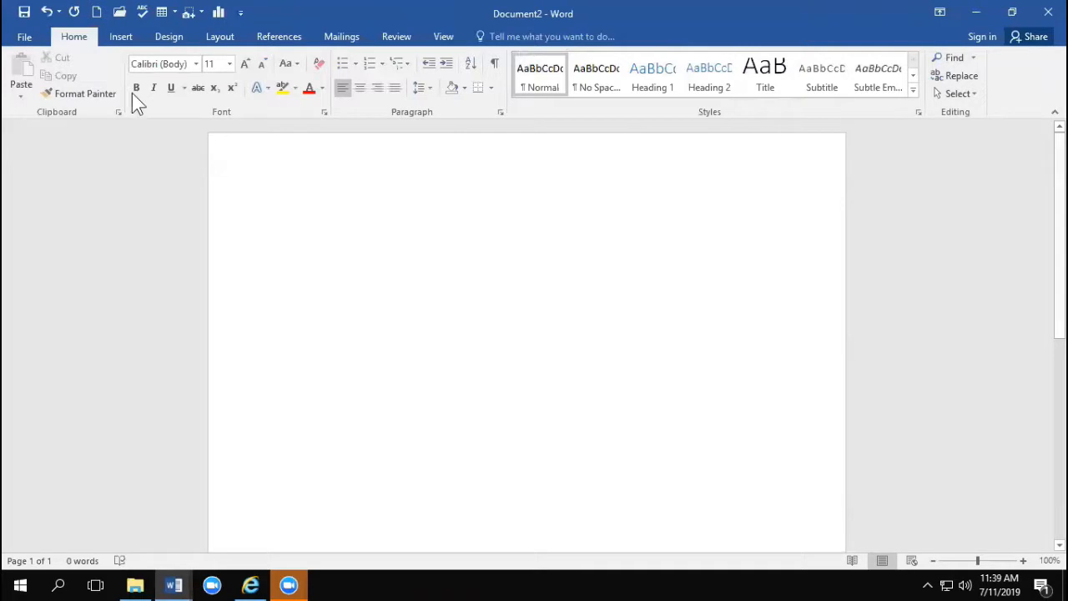
pyautogui.click(119, 38)
pyautogui.click(332, 91)
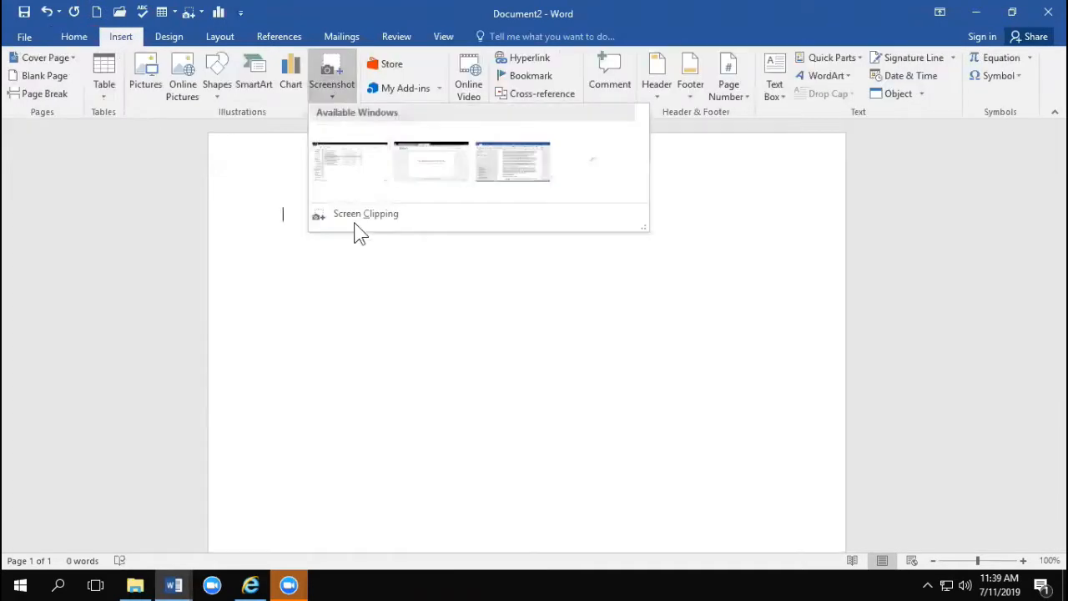
pyautogui.click(350, 213)
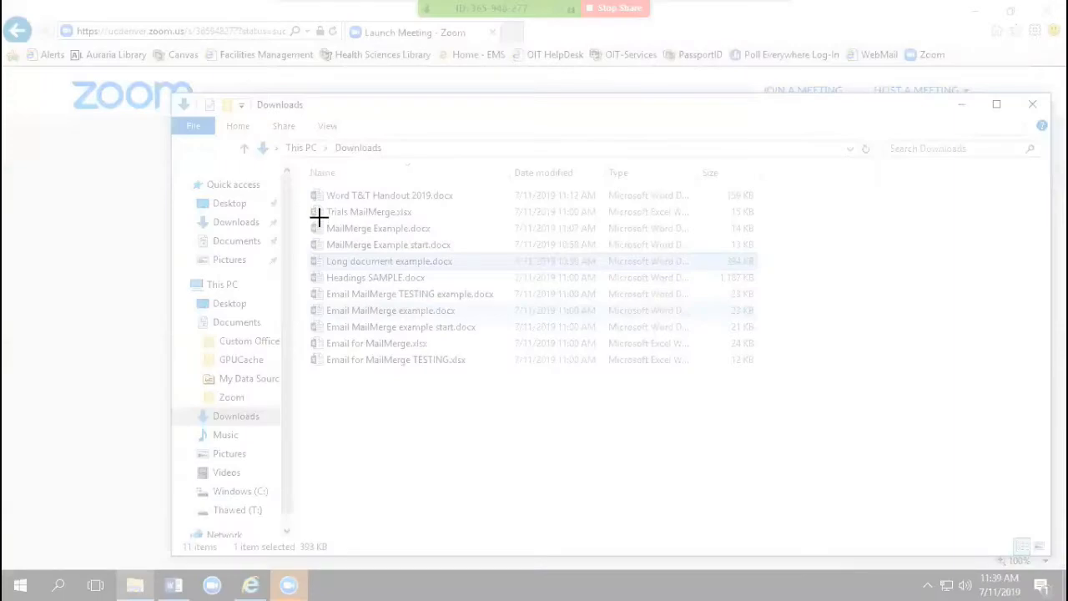
pyautogui.moveTo(321, 185); pyautogui.dragTo(384, 237)
pyautogui.press('Delete')
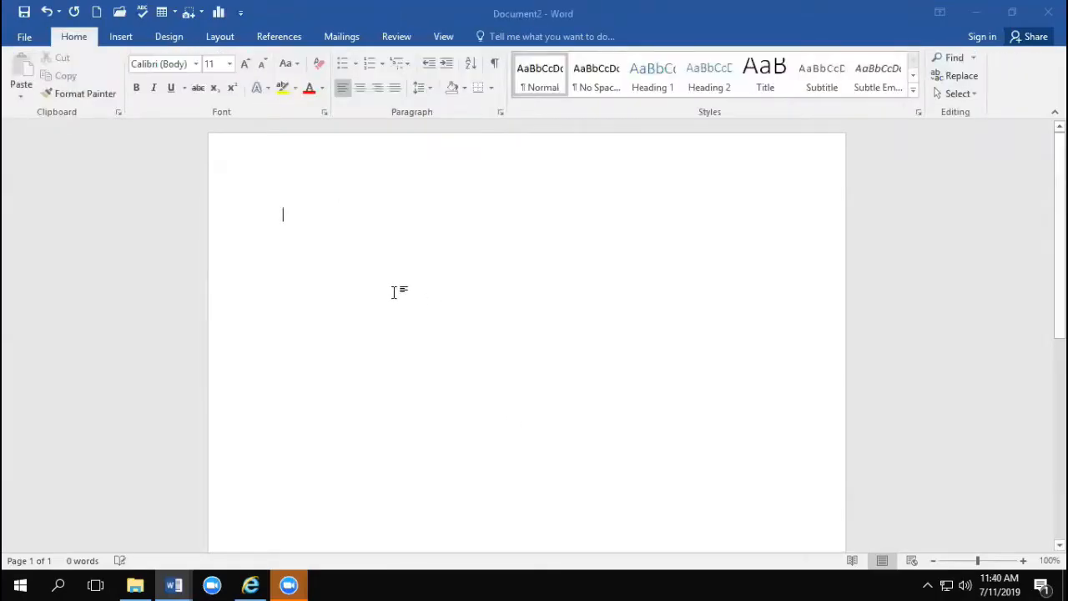
# Step: Add the Screen Clipping command from the Screenshot options to the Quick Access Toolbar
pyautogui.click(121, 38)
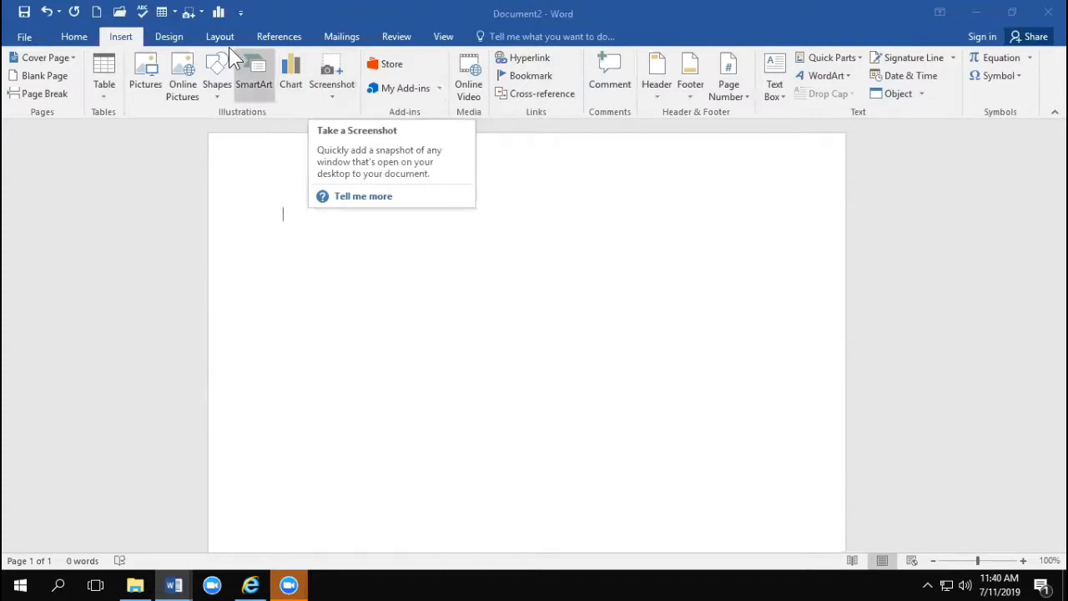
pyautogui.click(199, 15)
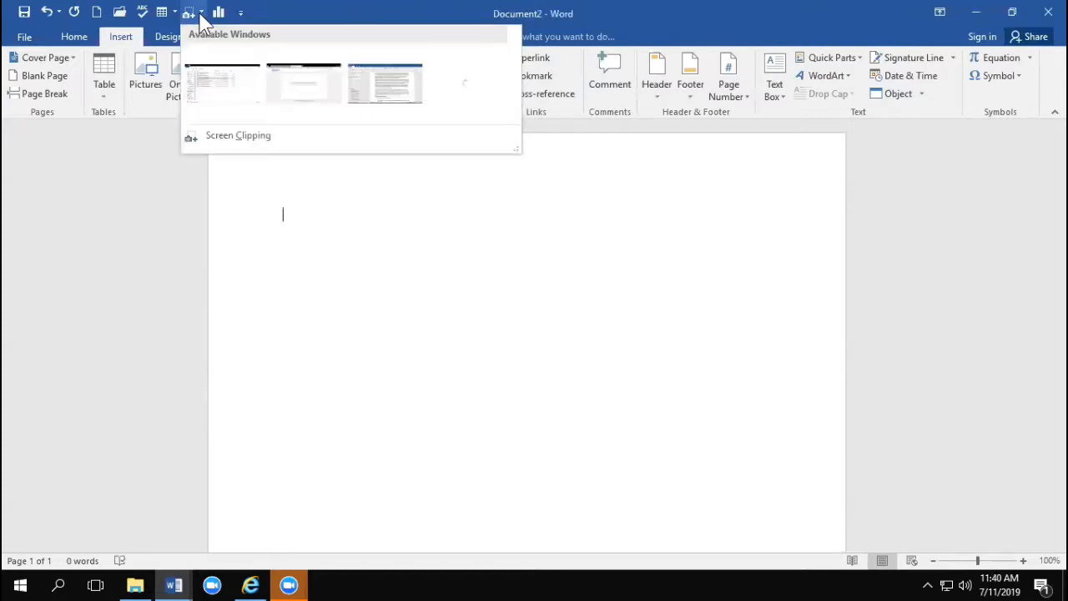
pyautogui.click(260, 14)
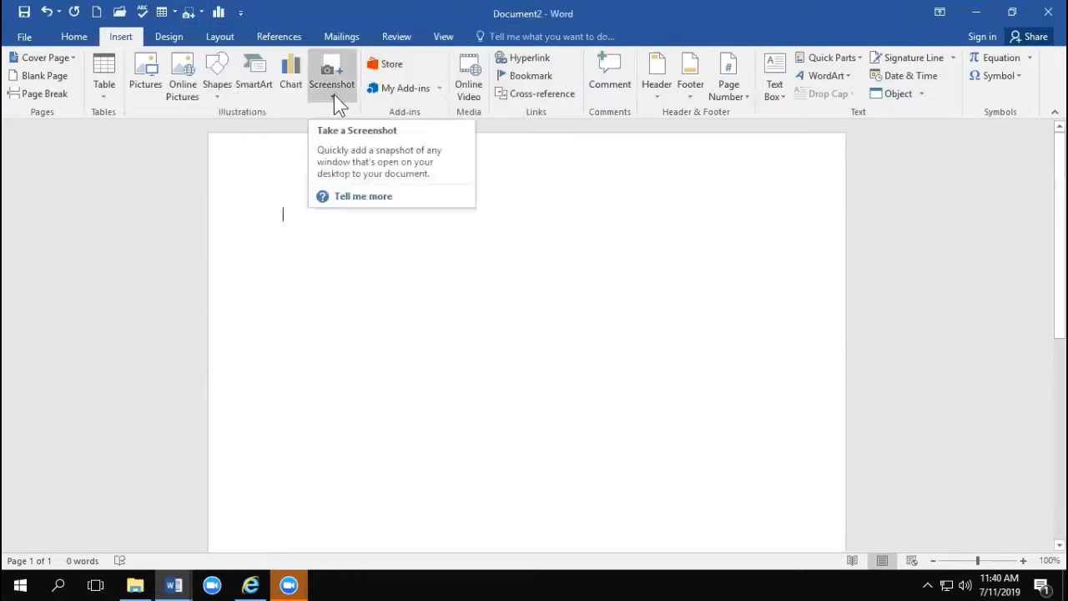
pyautogui.click(334, 96)
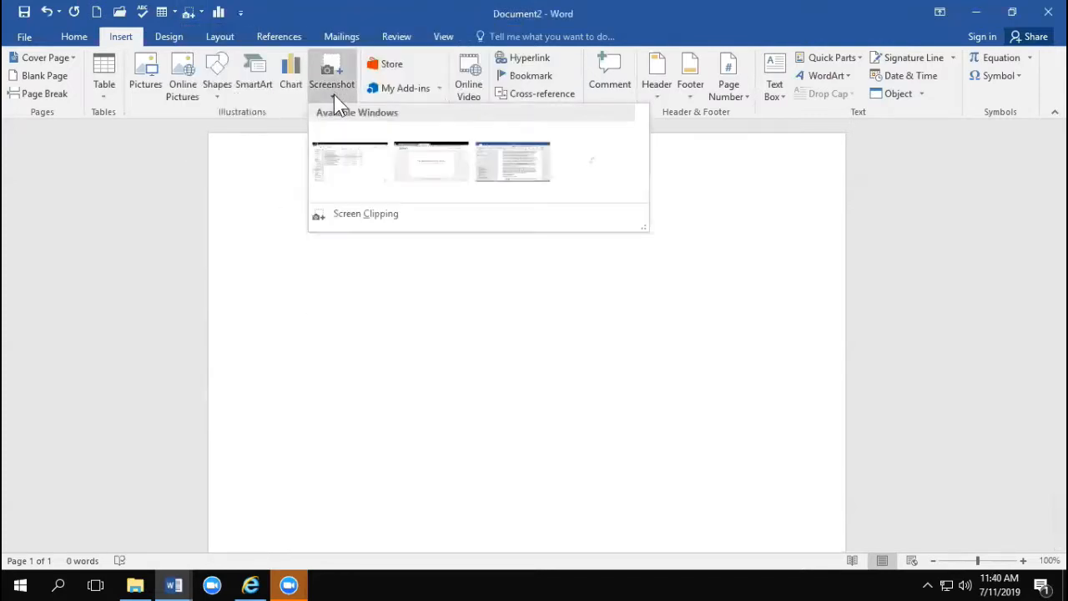
pyautogui.rightClick(345, 216)
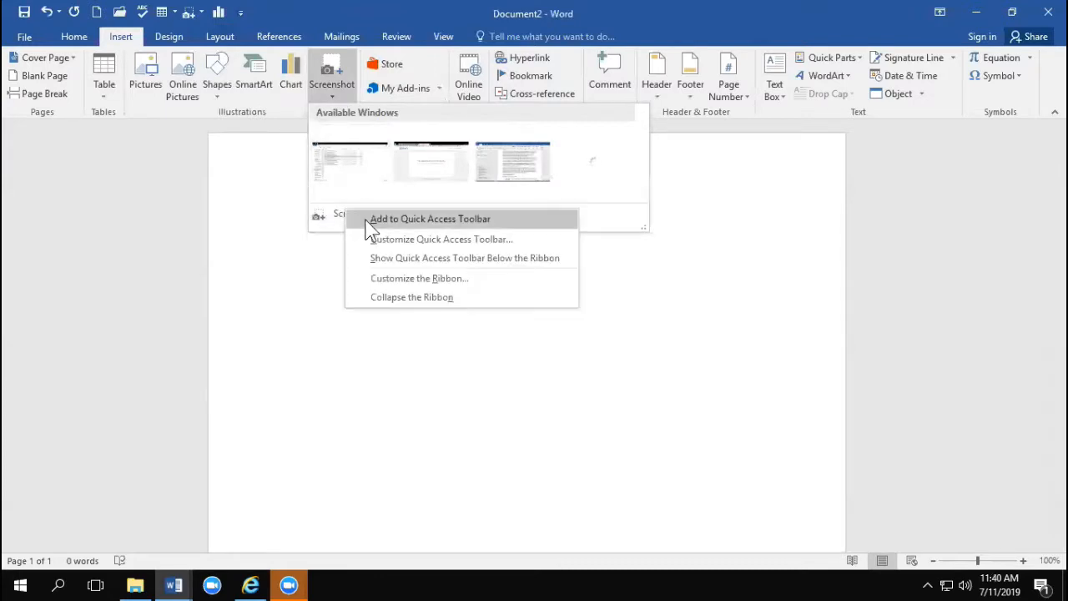
pyautogui.click(367, 221)
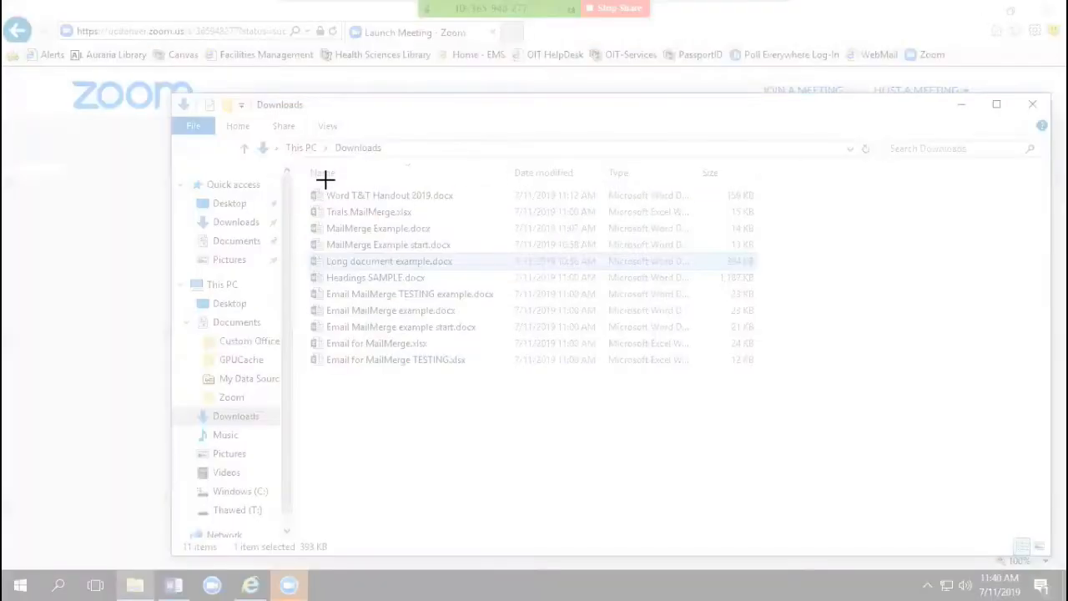
# Step: Take a screen clipping about 2.16 by 1.88 inches of the Downloads file names into the document and delete it again
pyautogui.moveTo(325, 179); pyautogui.dragTo(487, 320)
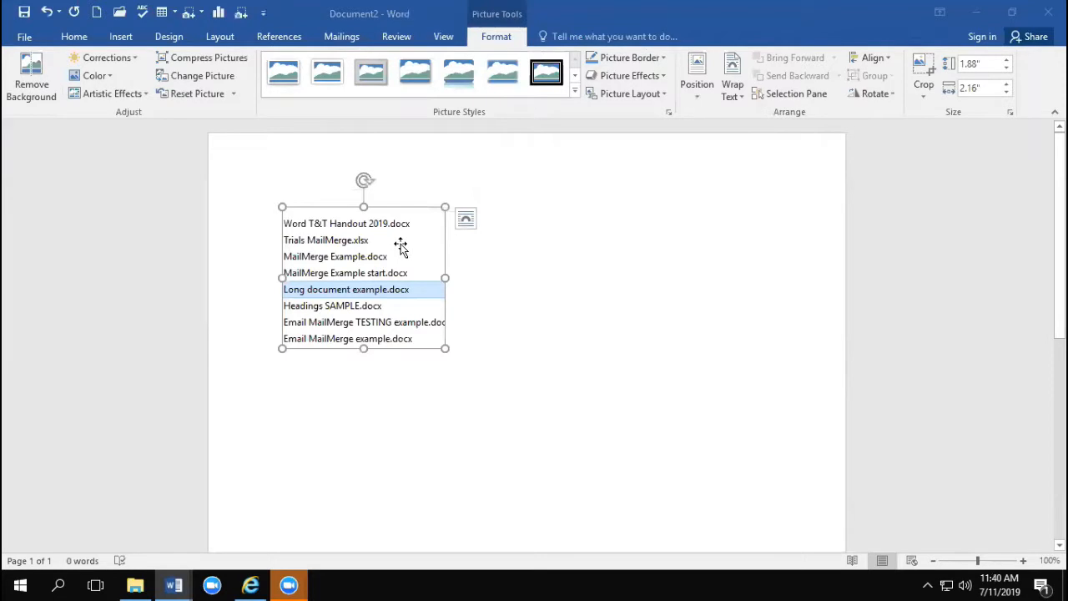
pyautogui.press('Delete')
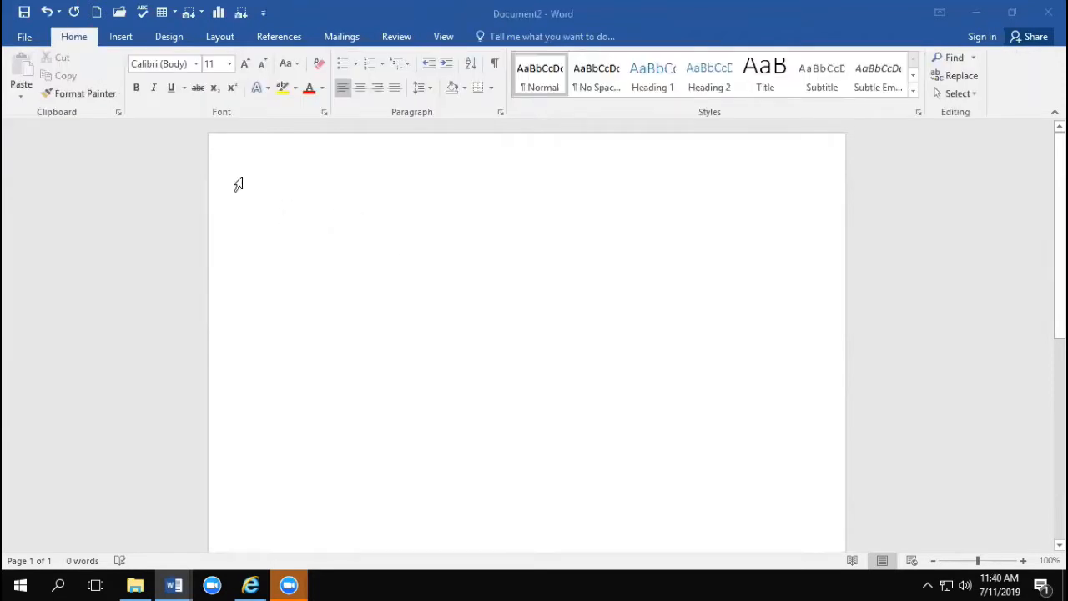
pyautogui.click(121, 36)
pyautogui.click(319, 98)
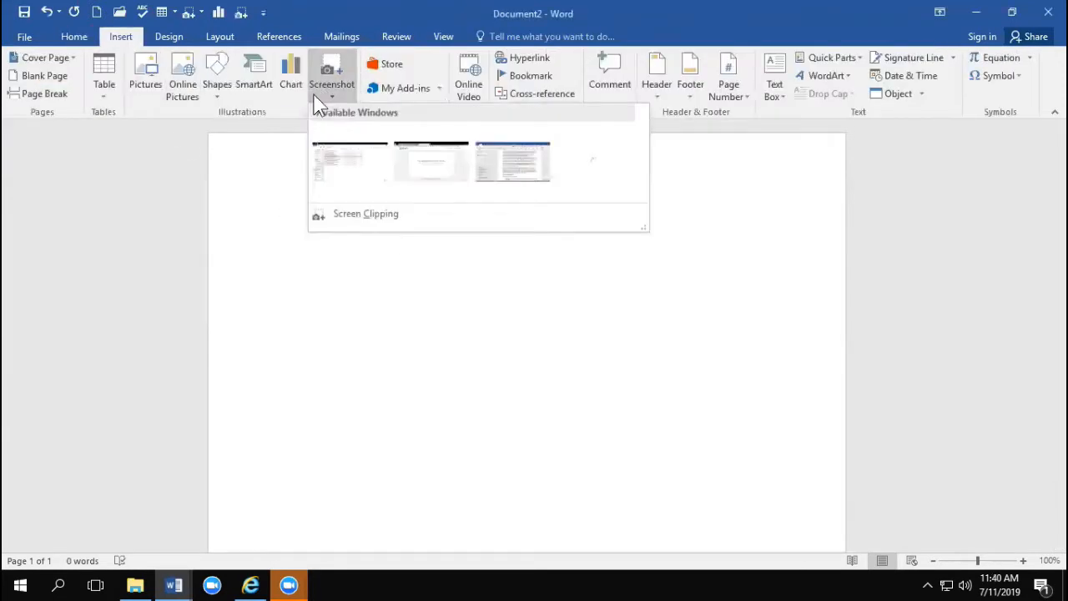
pyautogui.click(292, 302)
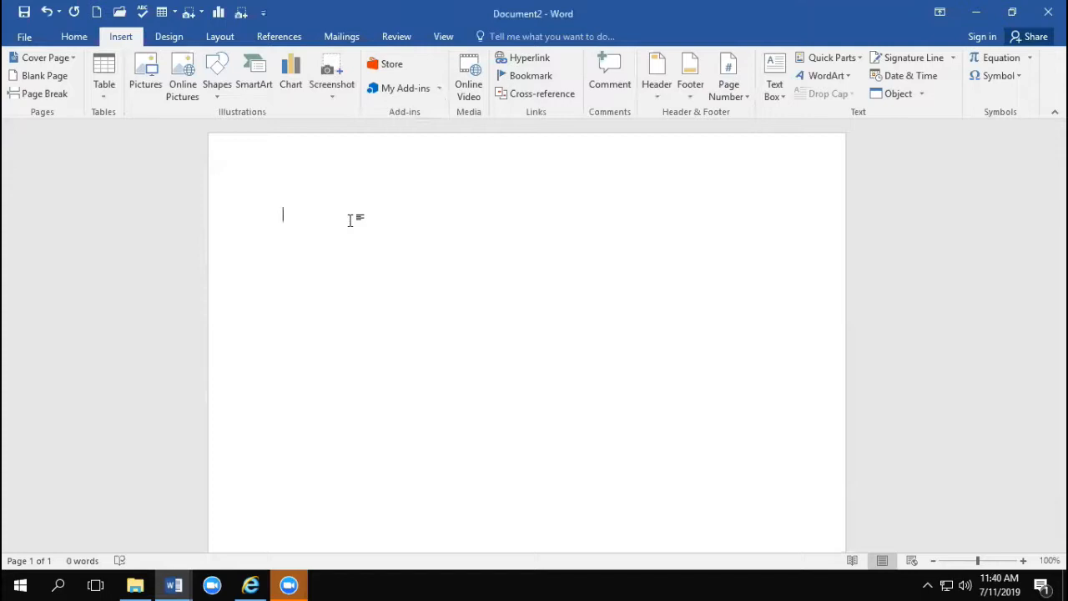
# Step: Write the sentence "This text is something I use a lot." in the blank document
pyautogui.write('This text ios')
pyautogui.press('BackSpace')
pyautogui.press('BackSpace')
pyautogui.press('BackSpace')
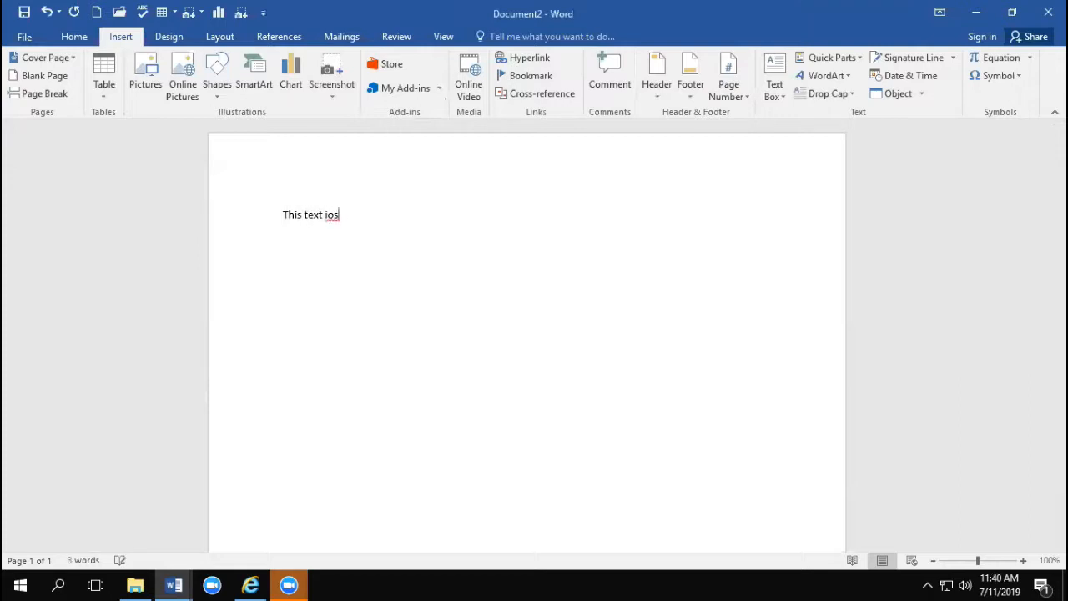
pyautogui.write('s something I use al')
pyautogui.press('BackSpace')
pyautogui.write('lot.')
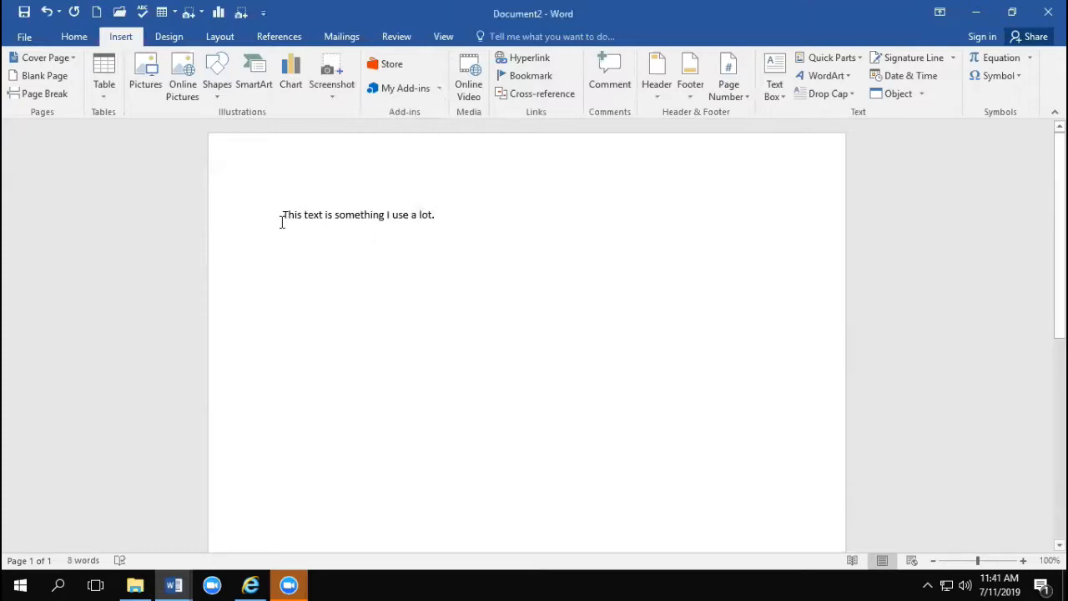
# Step: Save the whole sentence to the AutoText gallery as a building block named "This text is", in the General category of Normal.dotm
pyautogui.moveTo(282, 215); pyautogui.dragTo(436, 222)
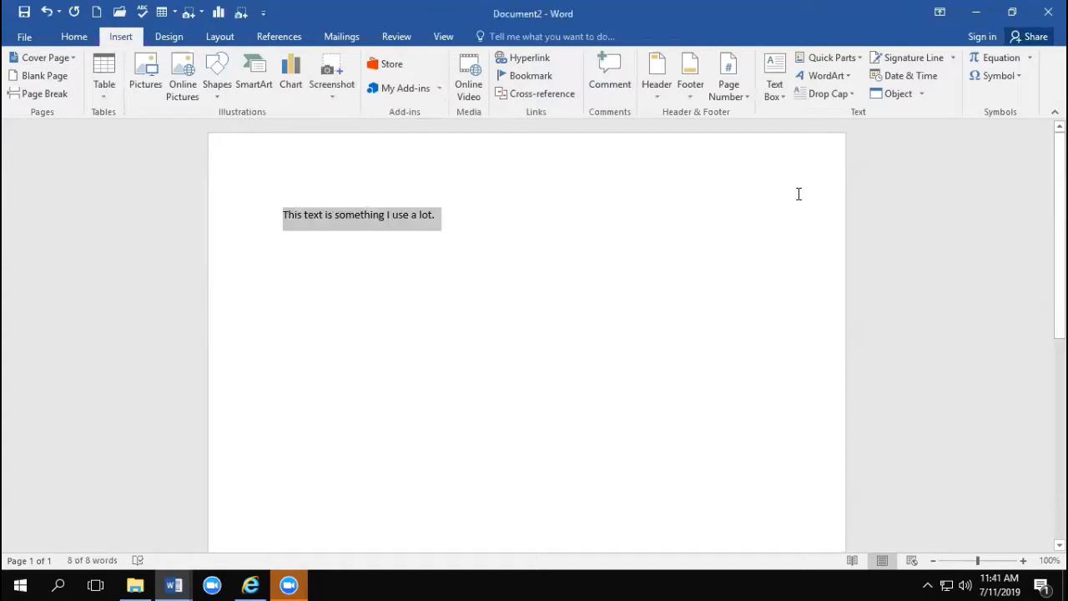
pyautogui.click(845, 57)
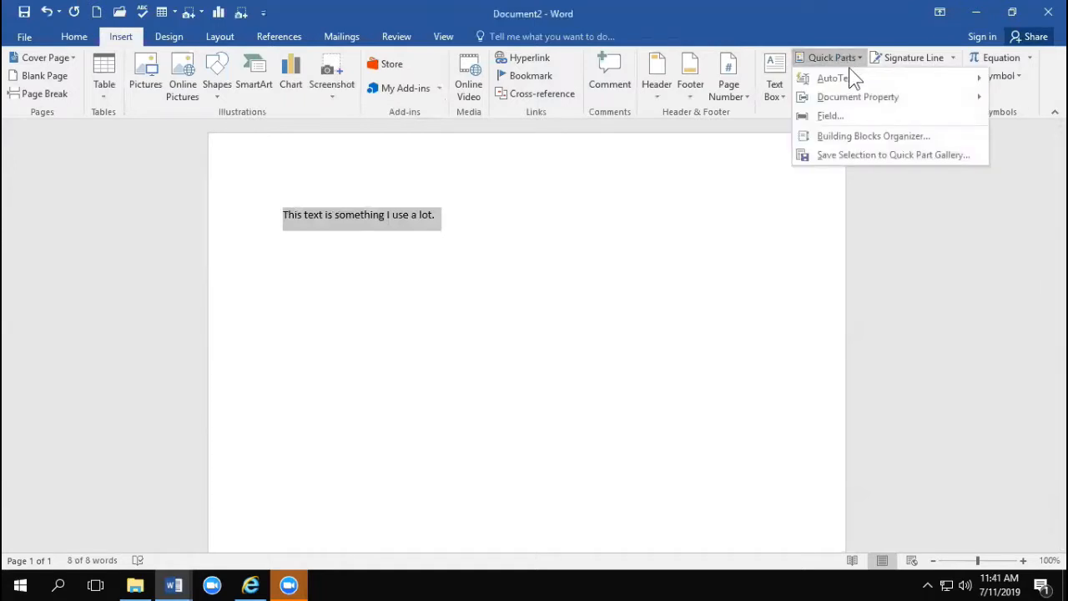
pyautogui.moveTo(849, 77)
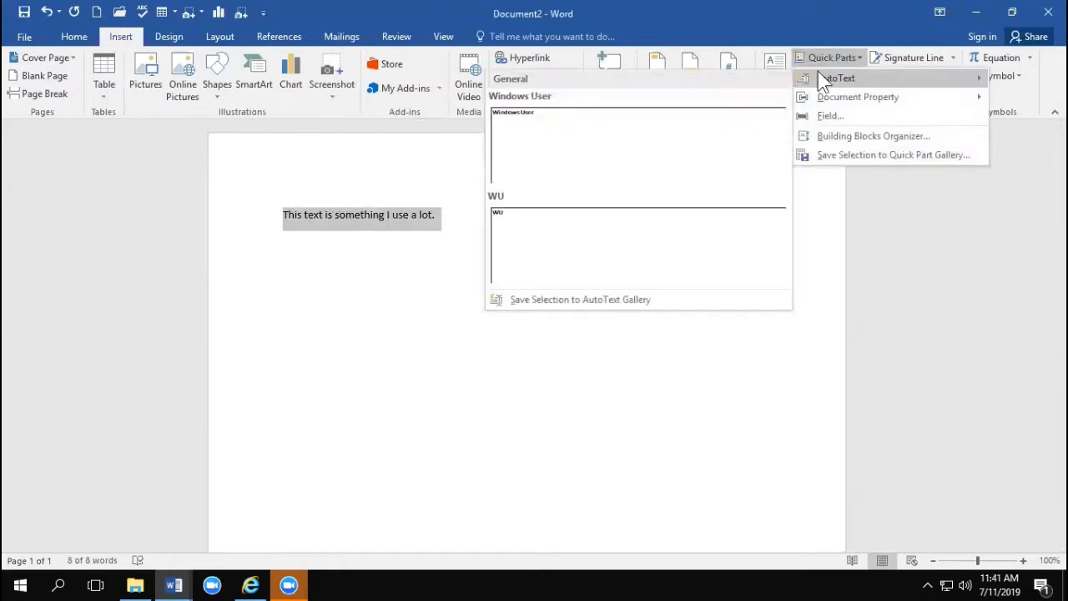
pyautogui.click(647, 301)
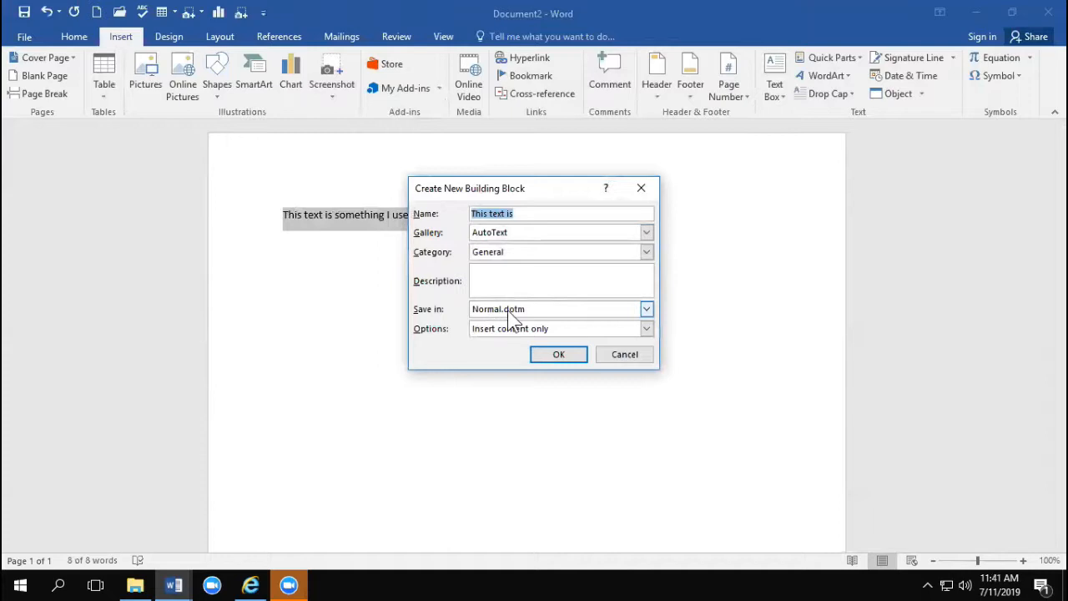
pyautogui.click(559, 354)
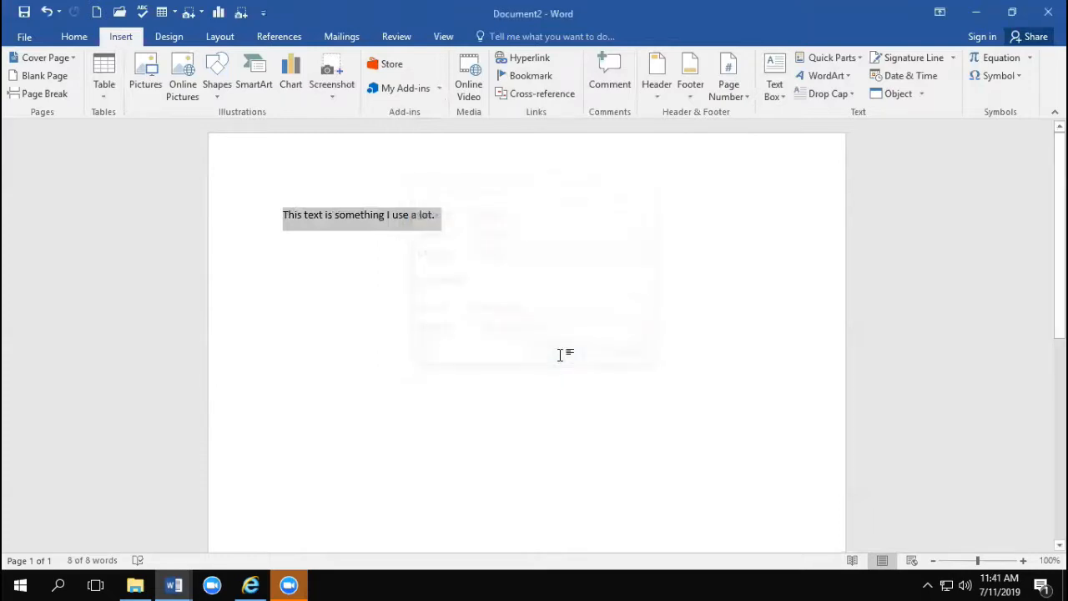
# Step: Delete the sentence and reinsert it by entering "This" and accepting the AutoText suggestion
pyautogui.press('Delete')
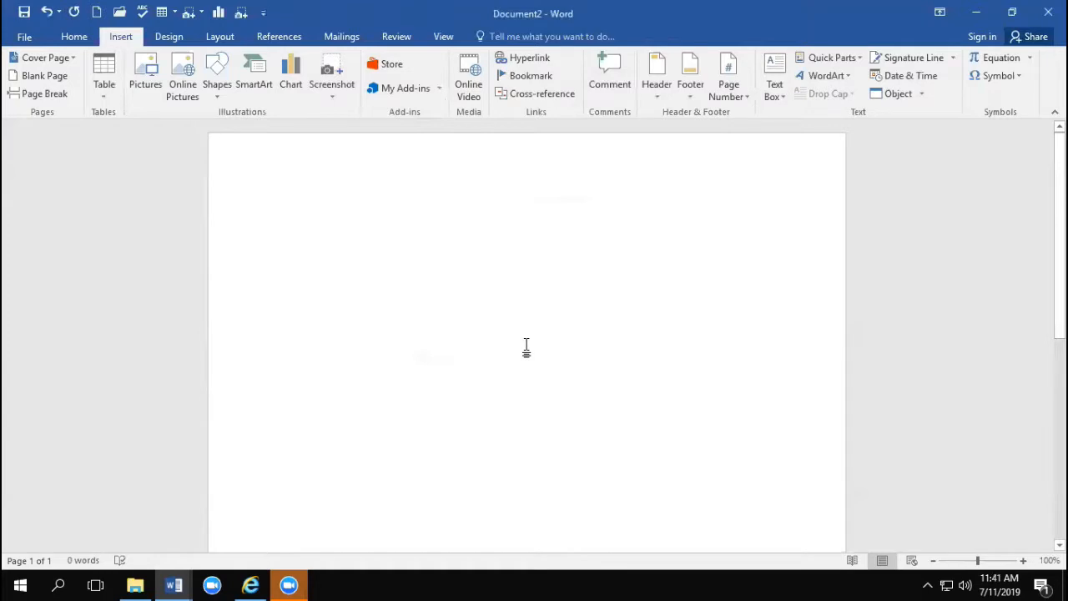
pyautogui.write('This')
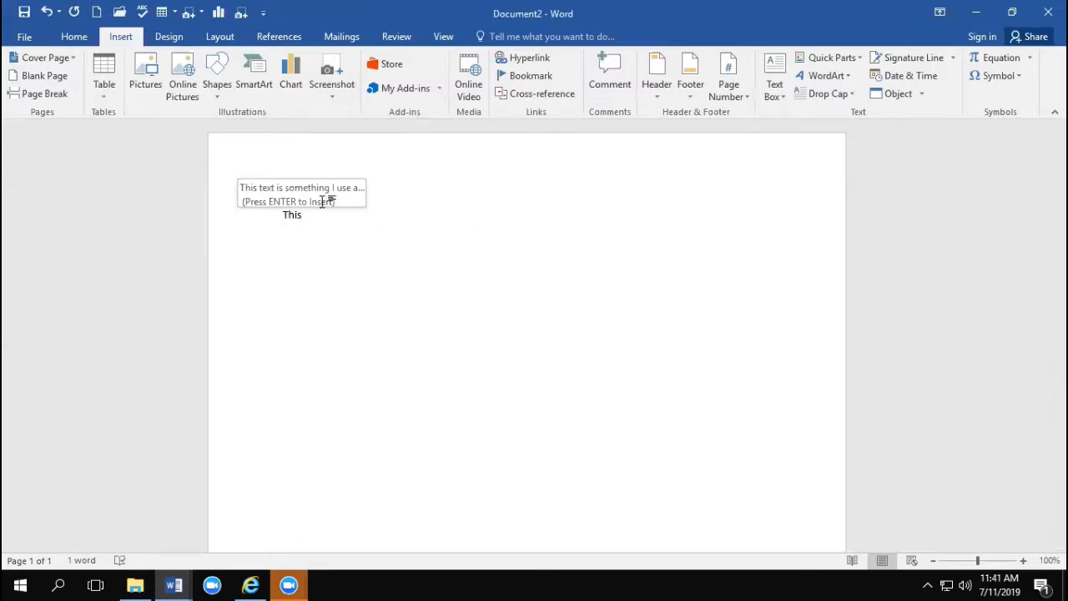
pyautogui.press('Return')
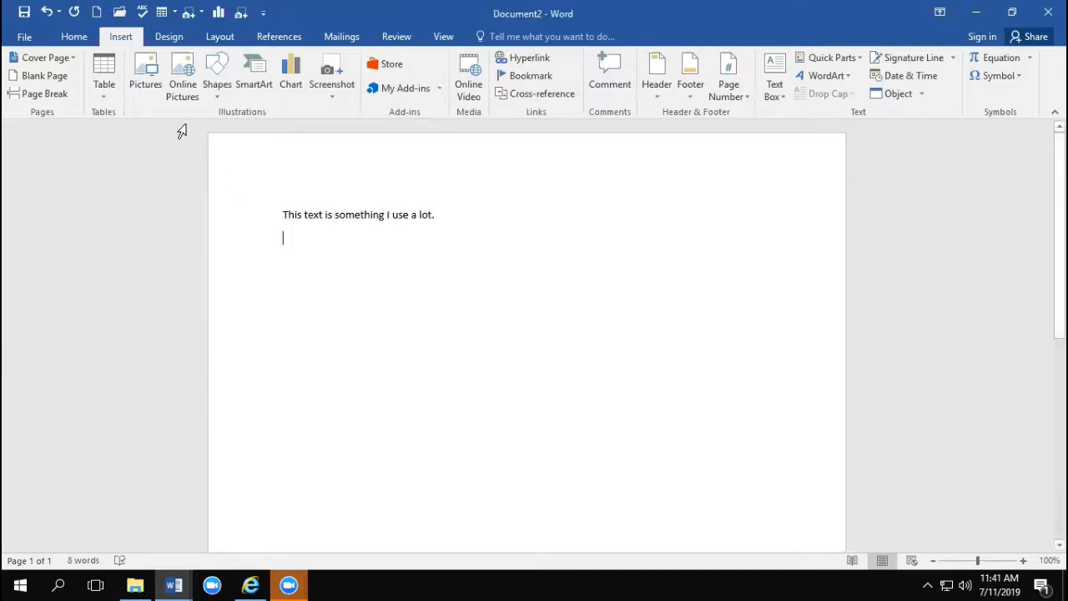
# Step: Add the AutoText gallery from Quick Parts to the Quick Access Toolbar
pyautogui.click(831, 57)
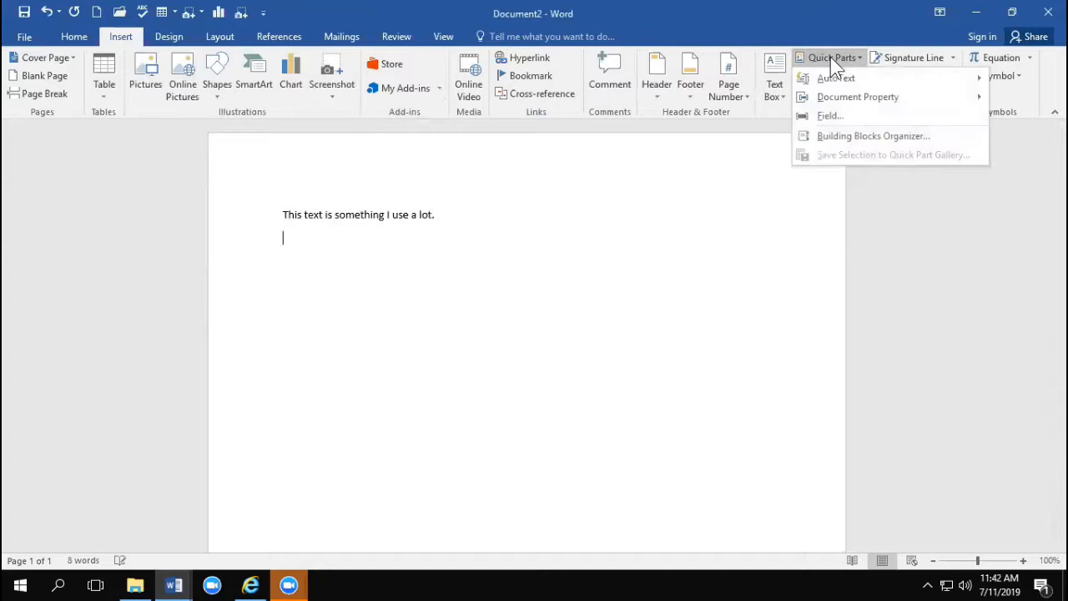
pyautogui.moveTo(839, 78)
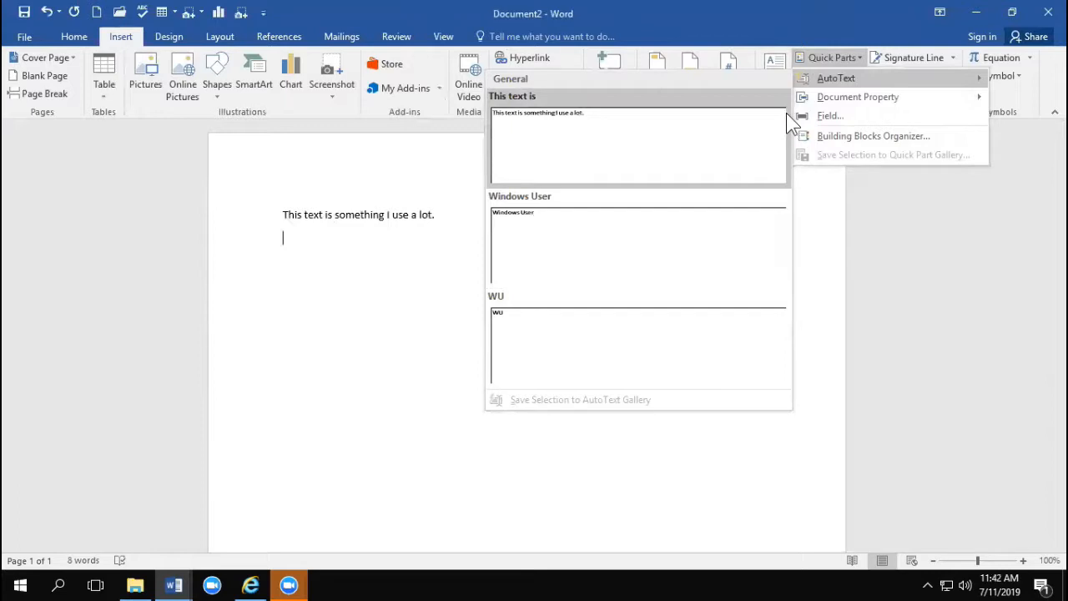
pyautogui.rightClick(831, 72)
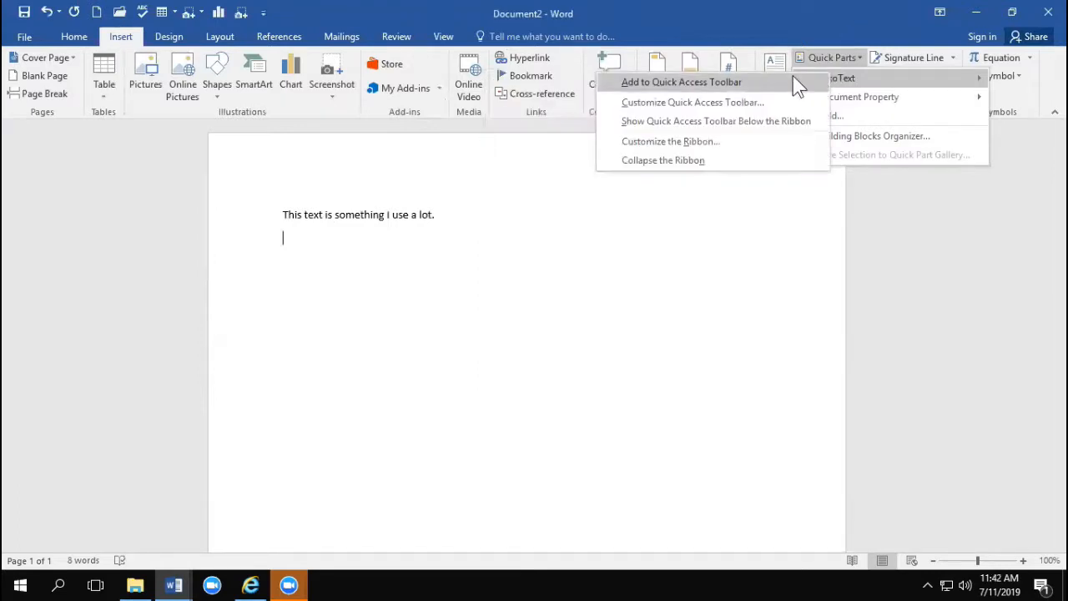
pyautogui.click(799, 82)
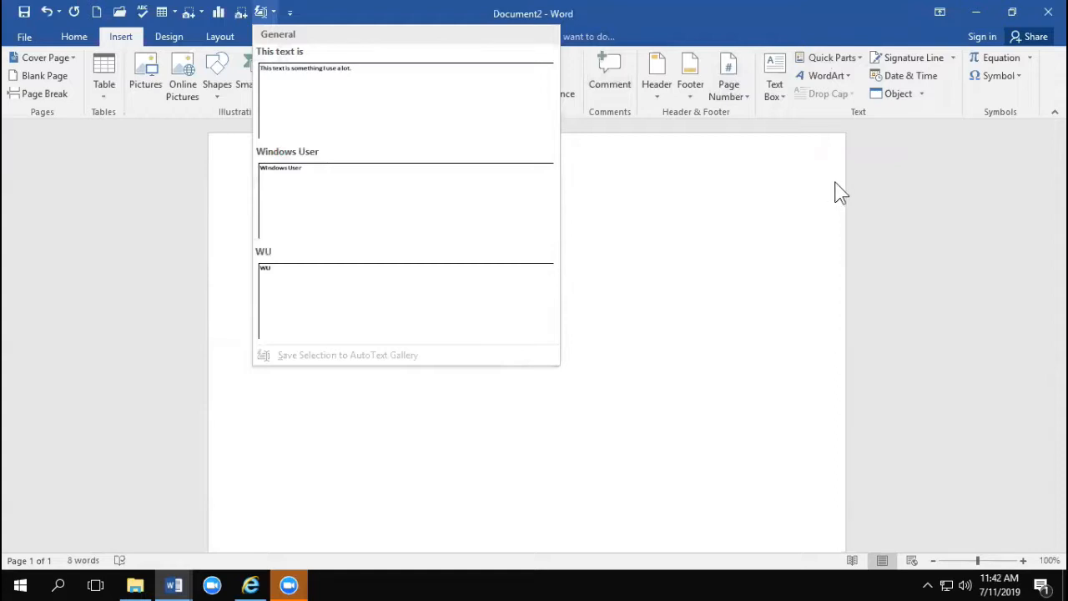
# Step: Delete the "This text is" AutoText entry in the Building Blocks Organizer and check the AutoText gallery again
pyautogui.click(828, 57)
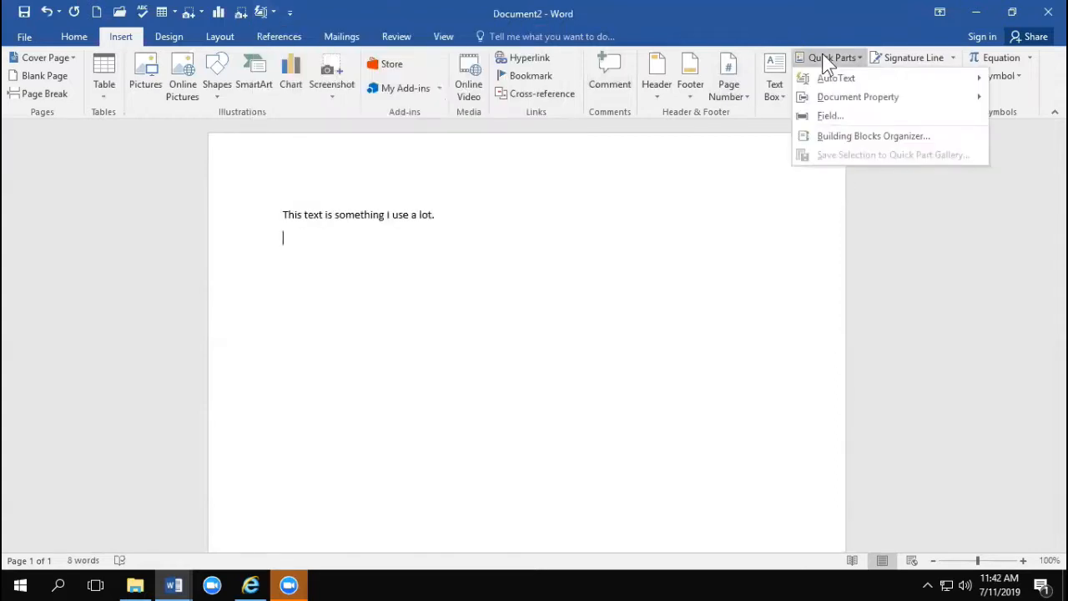
pyautogui.moveTo(818, 79)
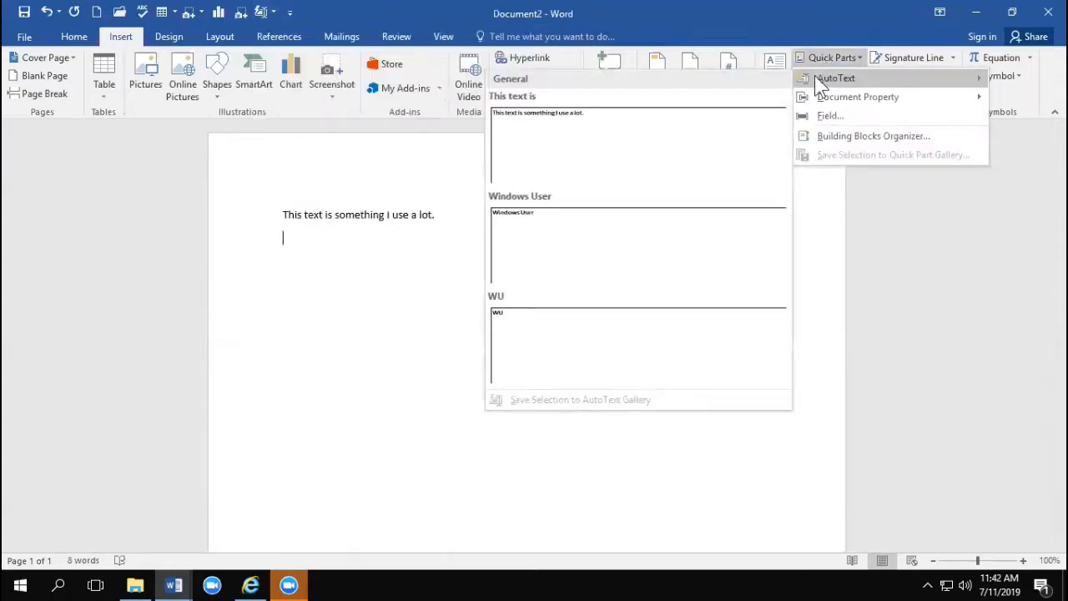
pyautogui.rightClick(622, 170)
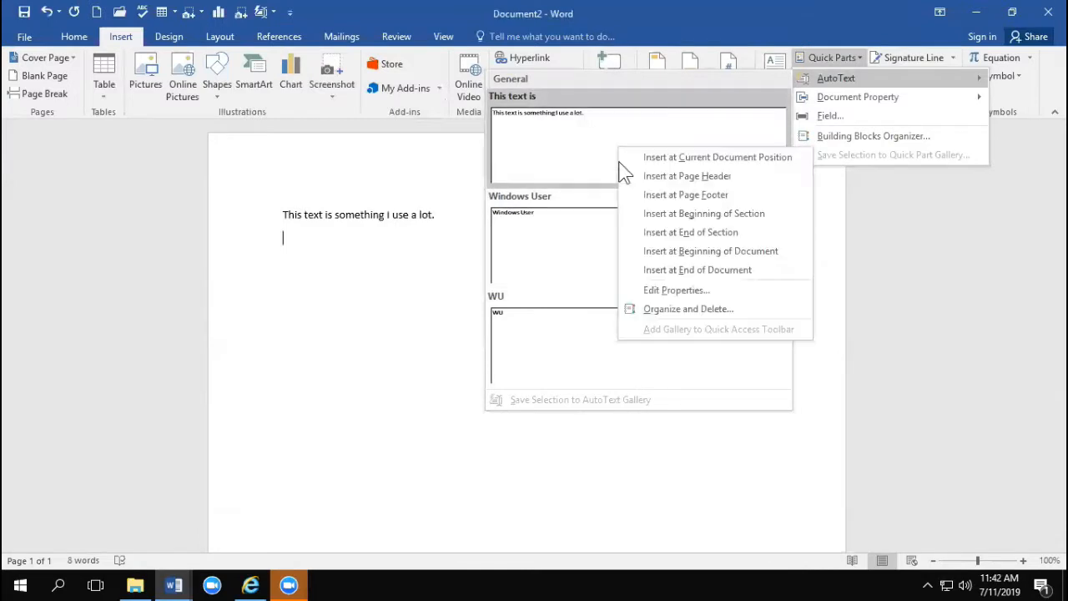
pyautogui.click(680, 314)
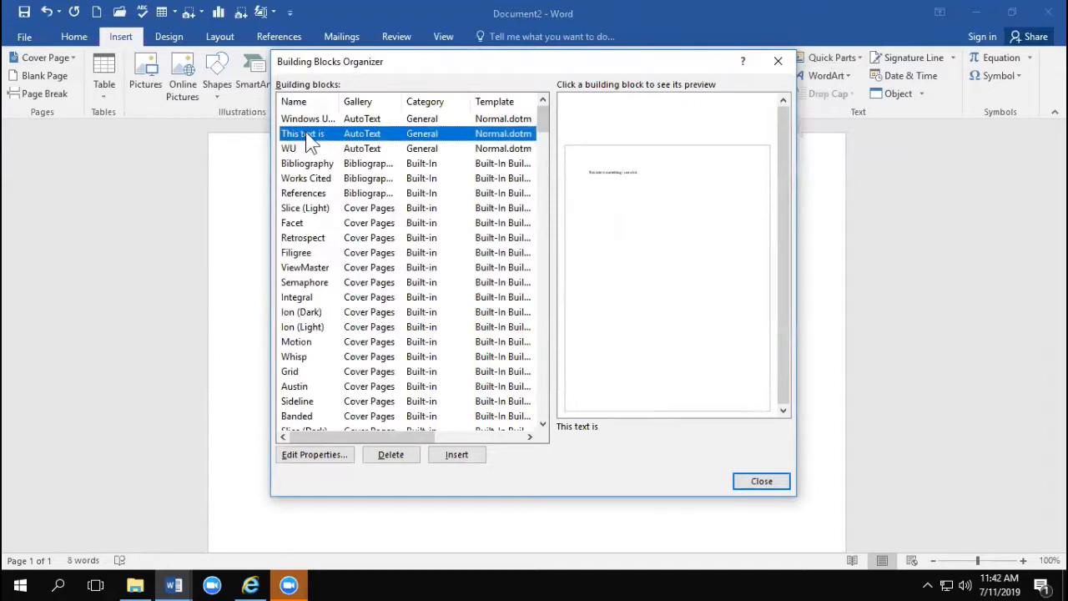
pyautogui.click(408, 455)
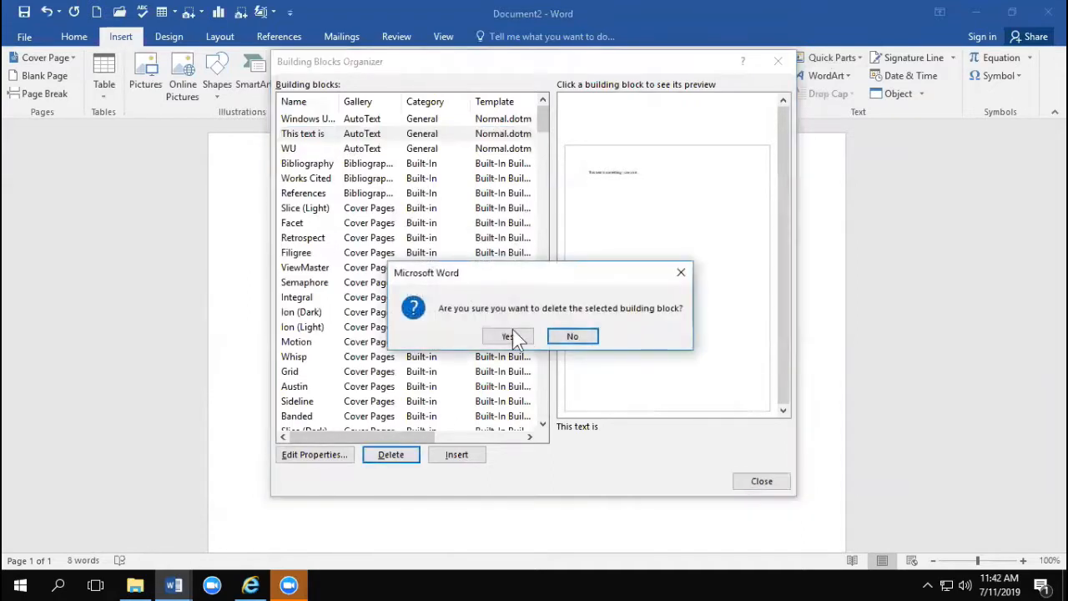
pyautogui.click(526, 338)
pyautogui.click(765, 480)
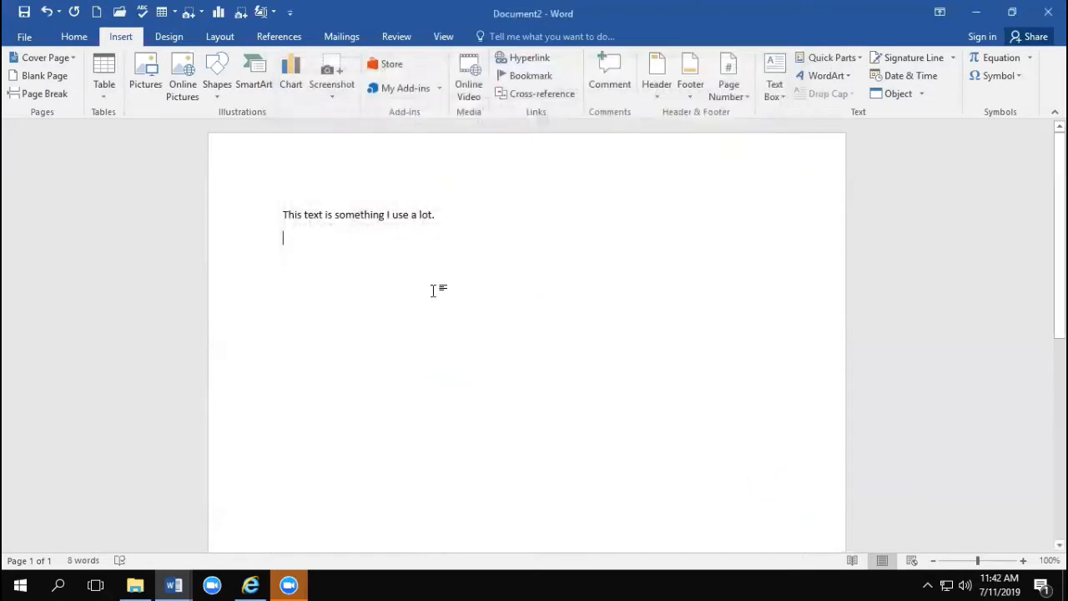
pyautogui.click(837, 60)
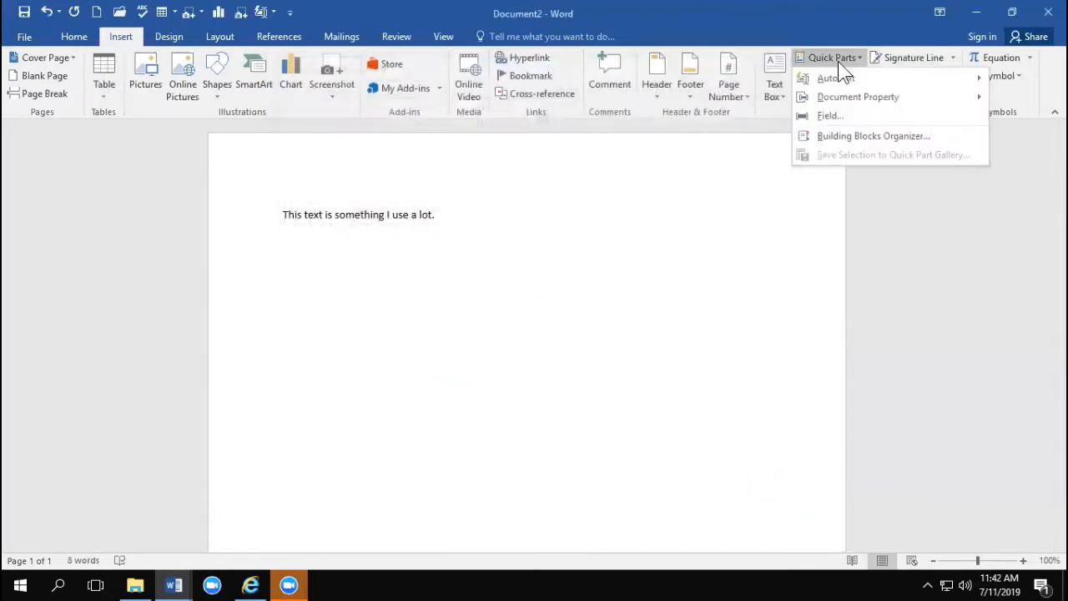
pyautogui.moveTo(838, 77)
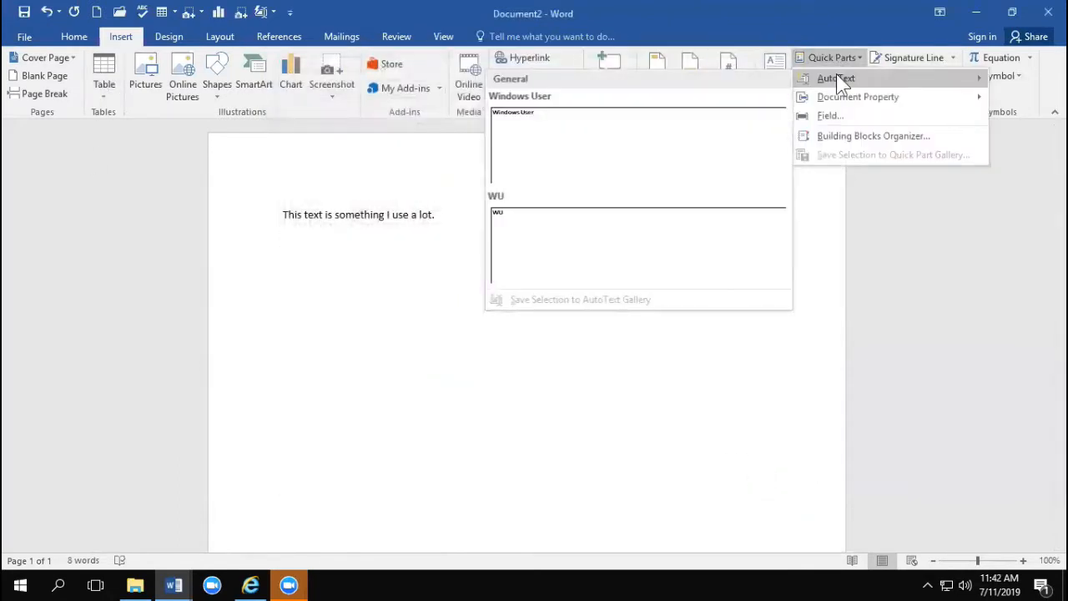
pyautogui.click(618, 380)
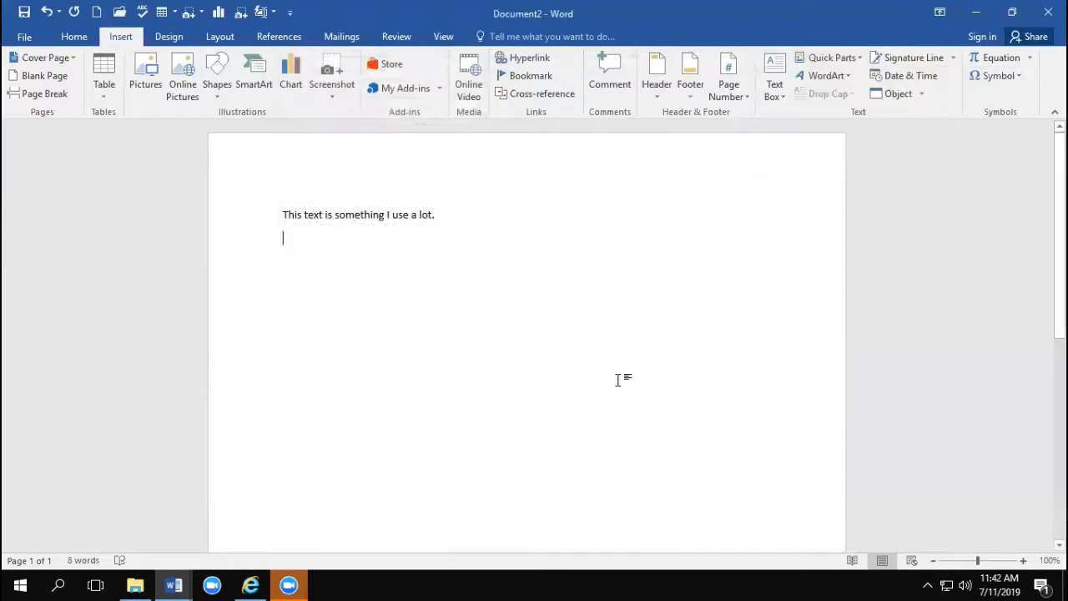
# Step: Switch to the document Long document example.docx and show it in Read Mode
pyautogui.click(185, 586)
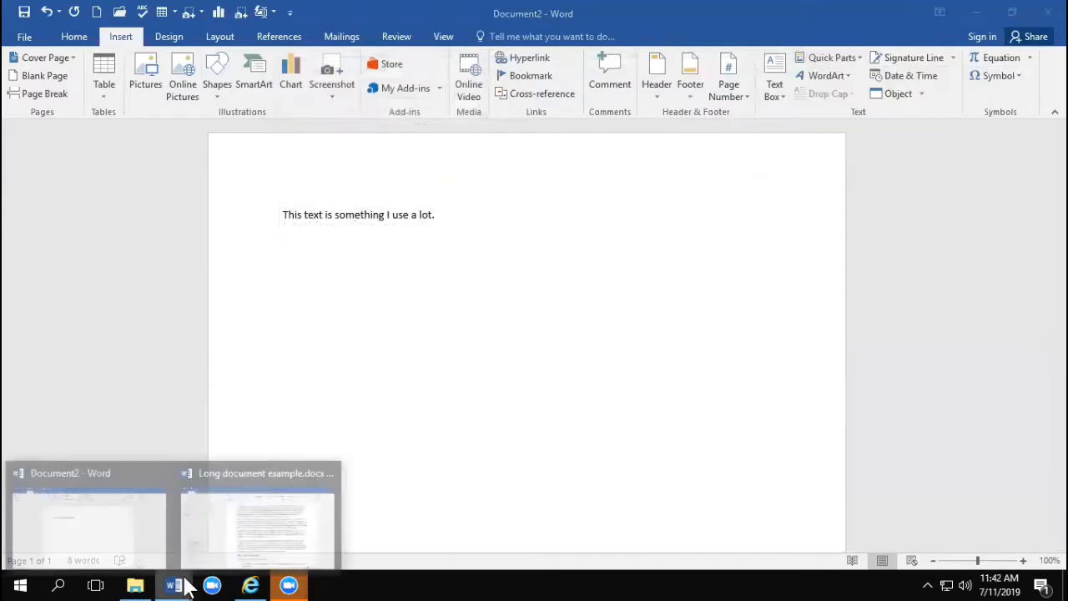
pyautogui.click(209, 561)
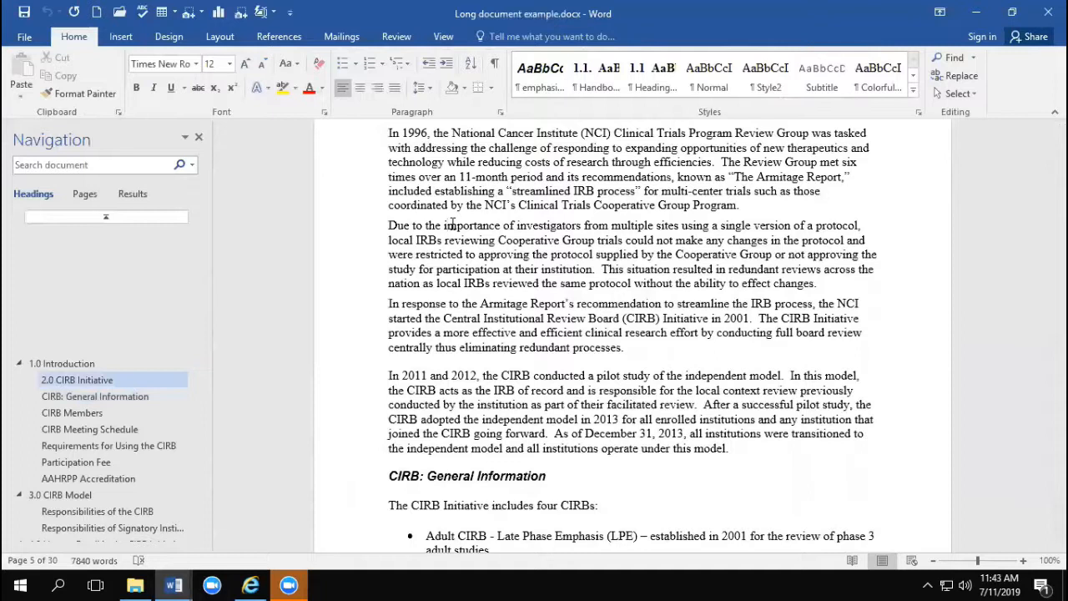
pyautogui.click(438, 38)
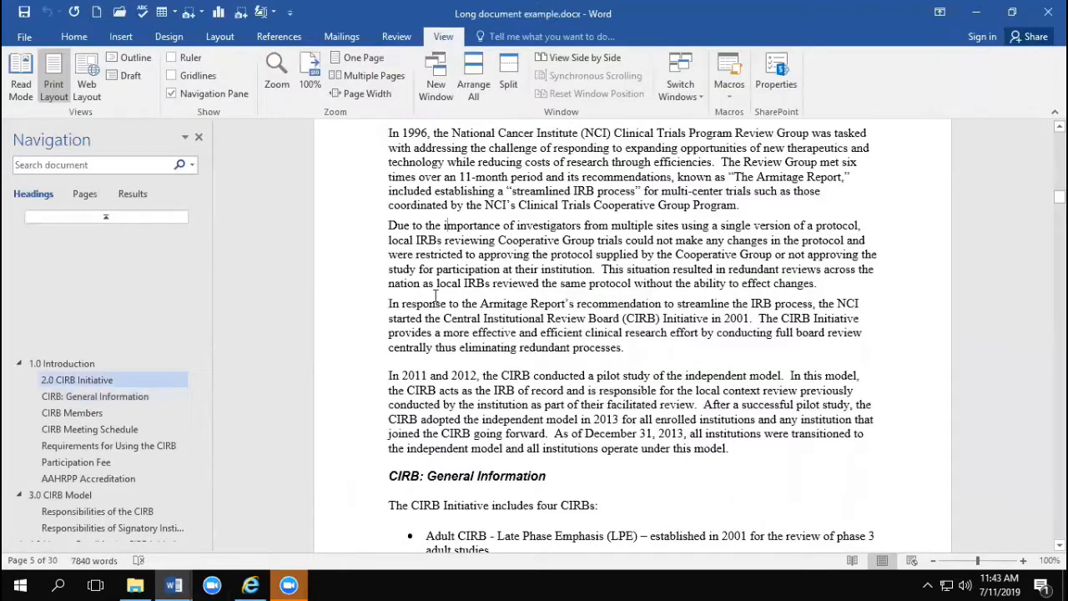
pyautogui.click(20, 90)
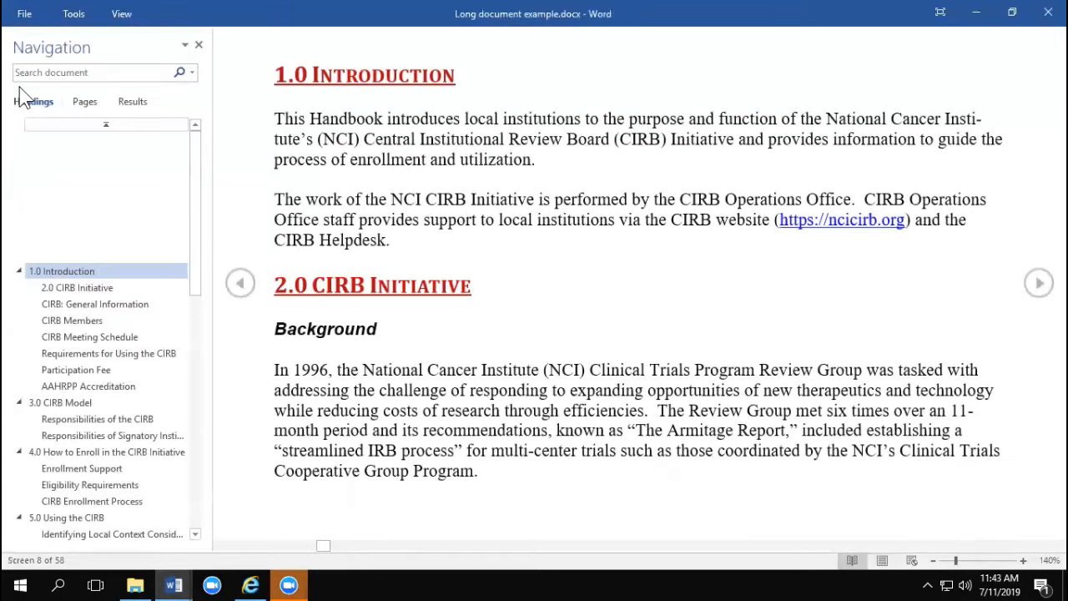
# Step: Set the Read Mode page color to Sepia
pyautogui.click(121, 15)
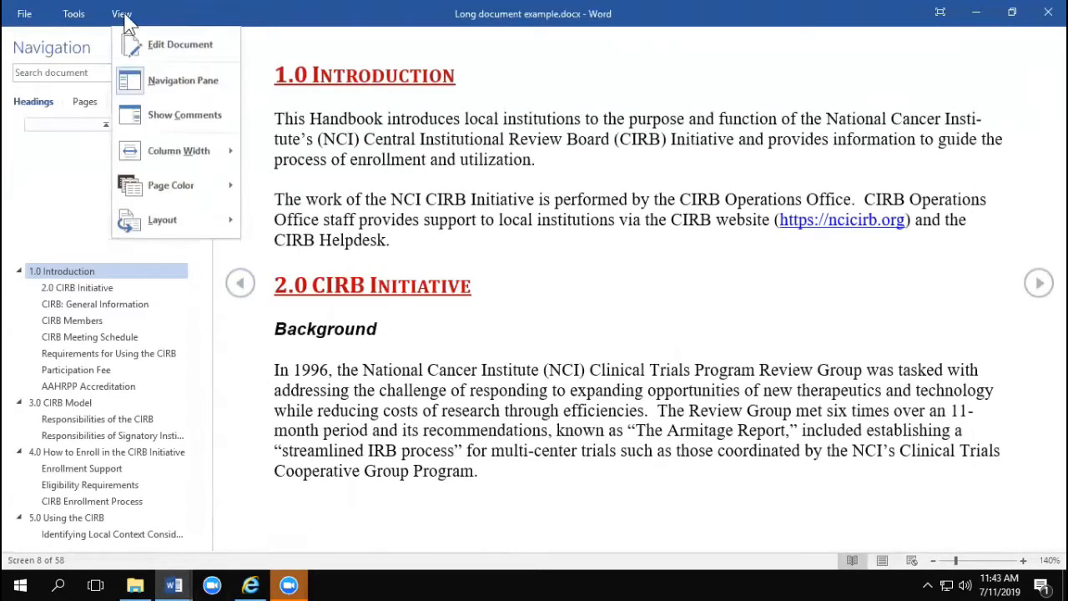
pyautogui.moveTo(177, 182)
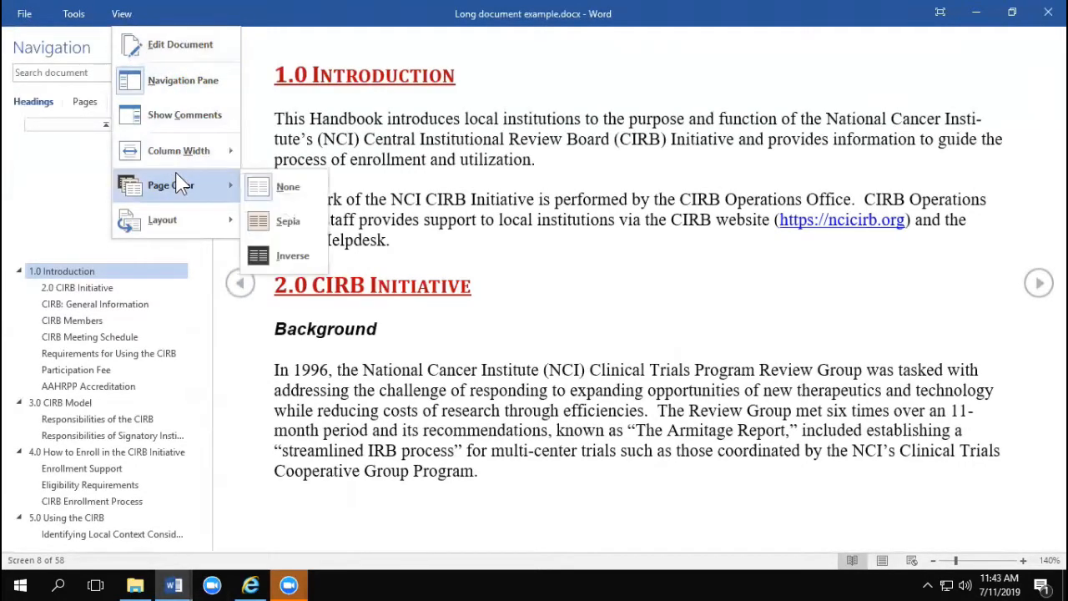
pyautogui.click(273, 225)
# Step: Set the Read Mode page color to Inverse
pyautogui.click(122, 13)
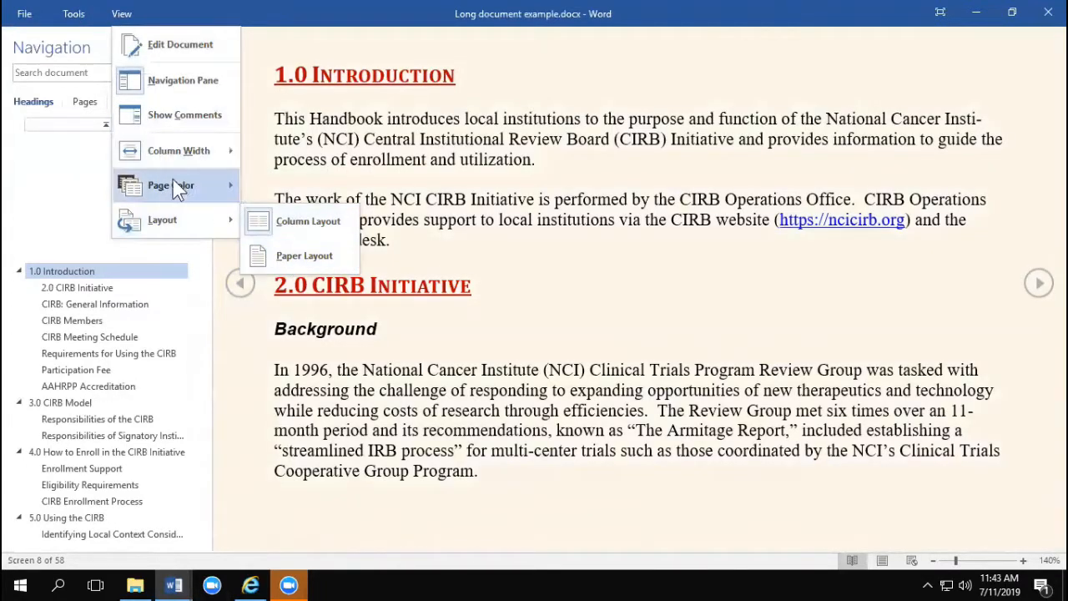
pyautogui.moveTo(184, 187)
pyautogui.click(304, 247)
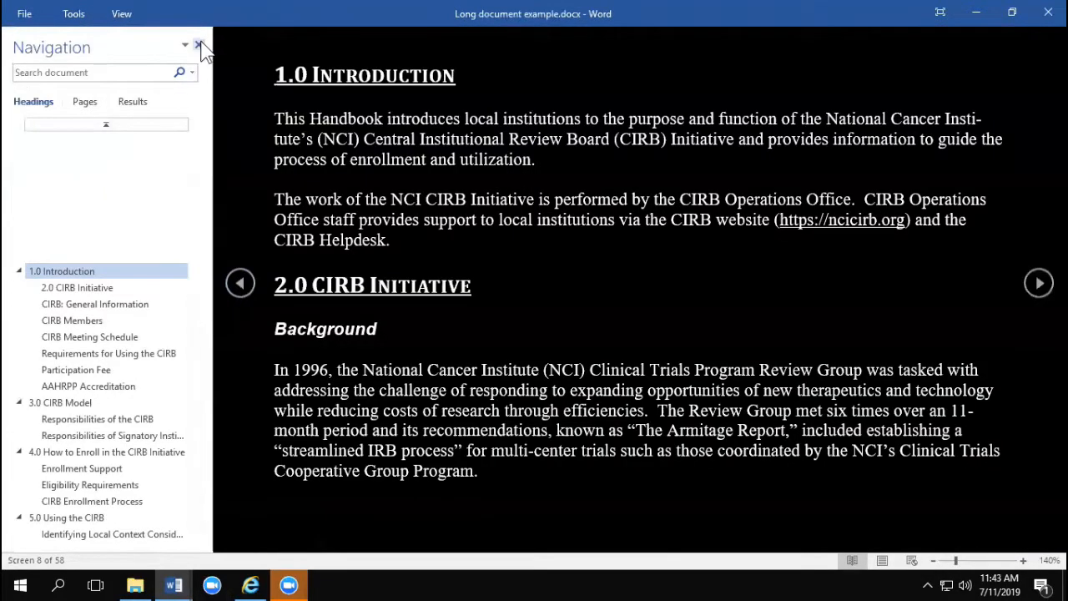
# Step: Close the Navigation pane and return the long document to Print Layout view
pyautogui.click(201, 48)
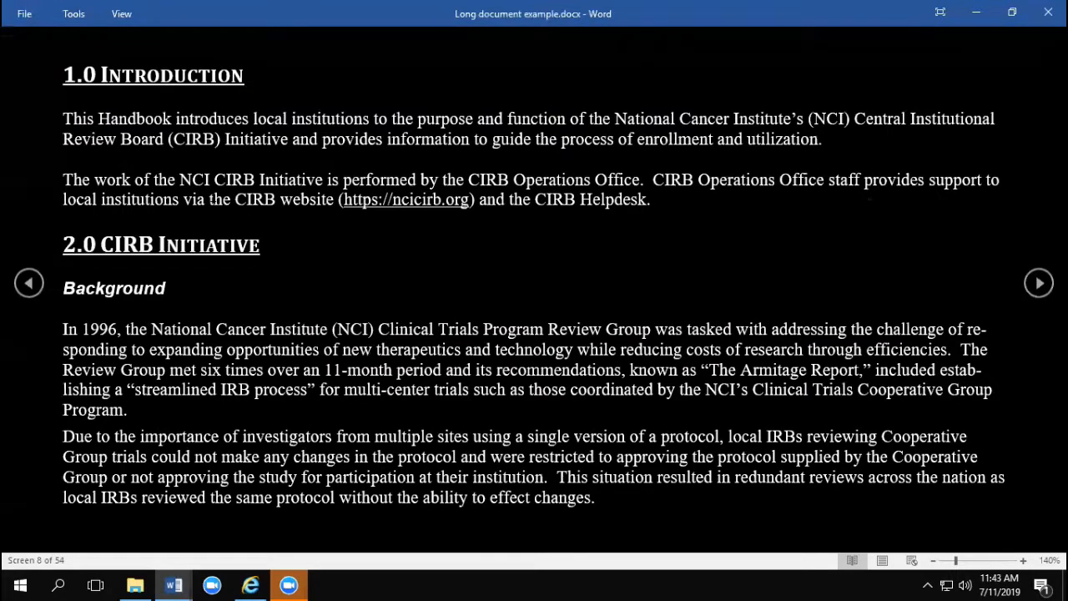
pyautogui.click(887, 565)
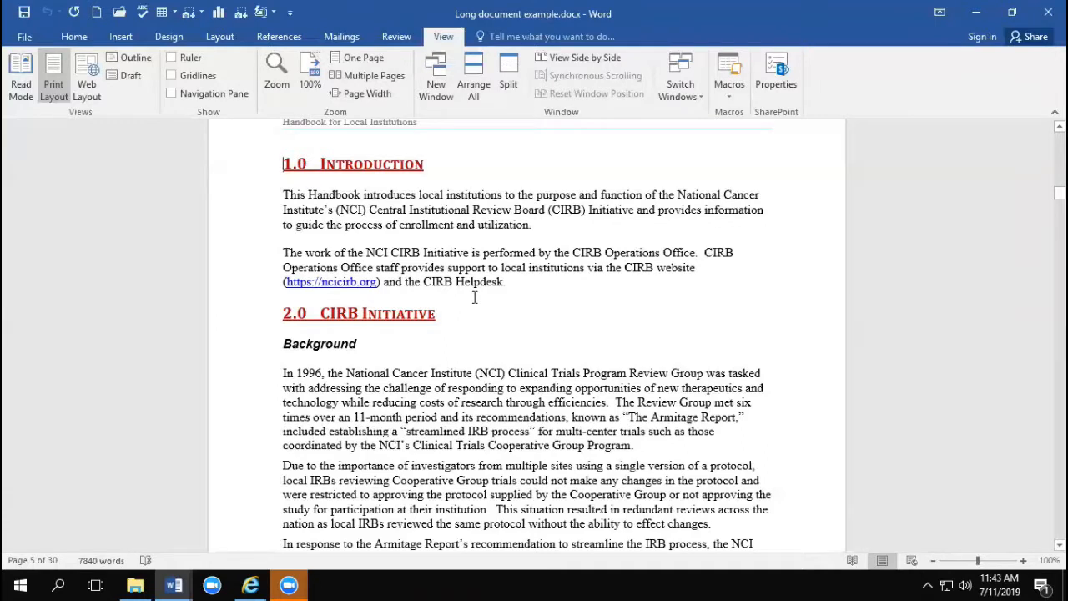
# Step: Show the document in Read Mode and return it to Print Layout view
pyautogui.click(850, 561)
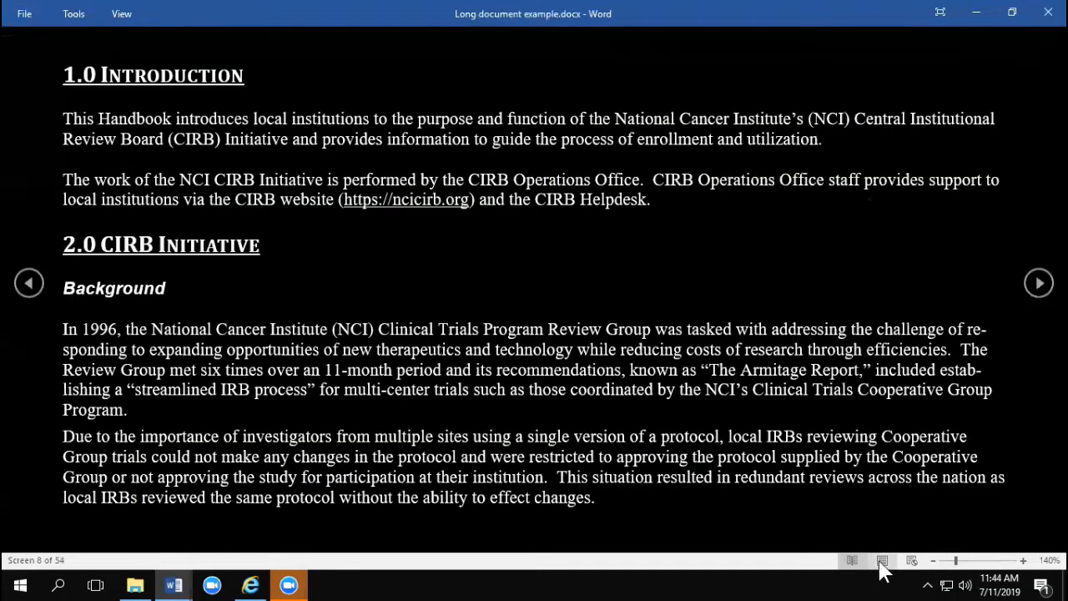
pyautogui.click(883, 561)
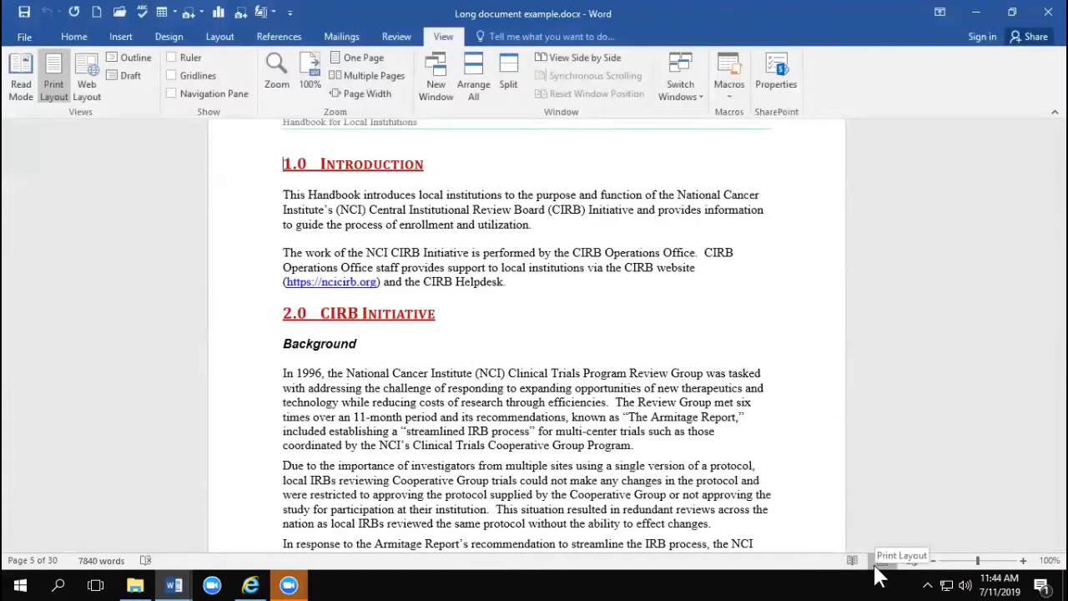
# Step: View the document at 46% and 228% zoom, and restore it to 100%, accepting the Zoom dialog
pyautogui.moveTo(978, 565); pyautogui.dragTo(962, 571)
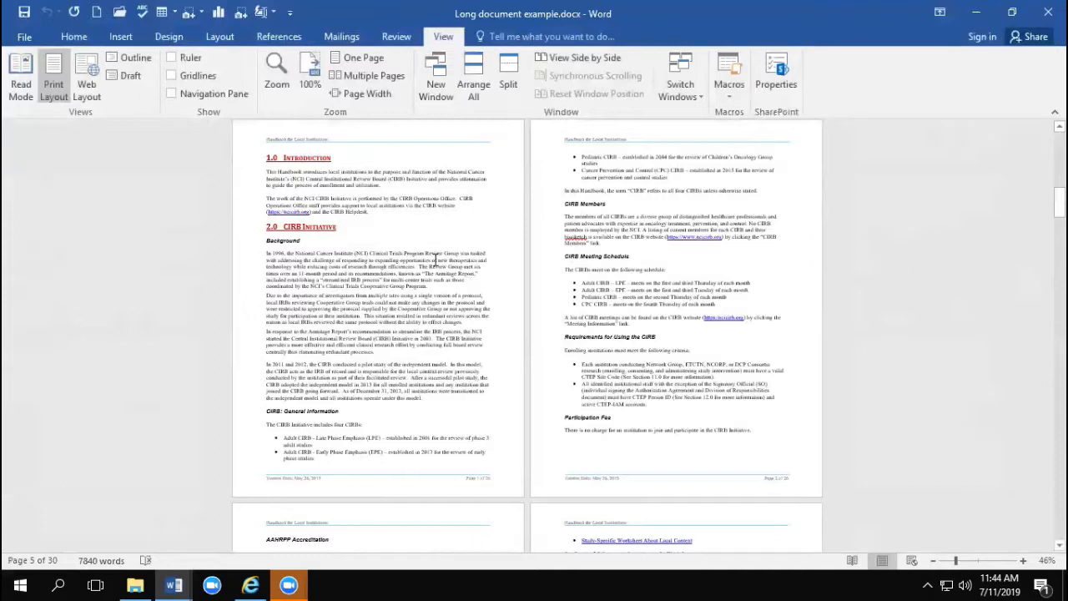
pyautogui.click(992, 562)
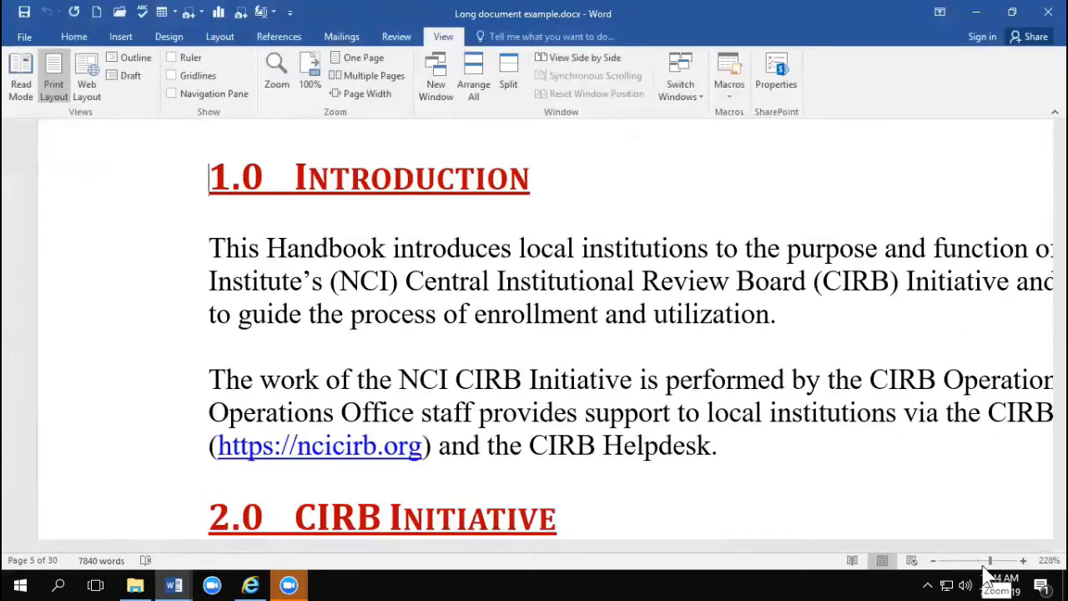
pyautogui.click(978, 561)
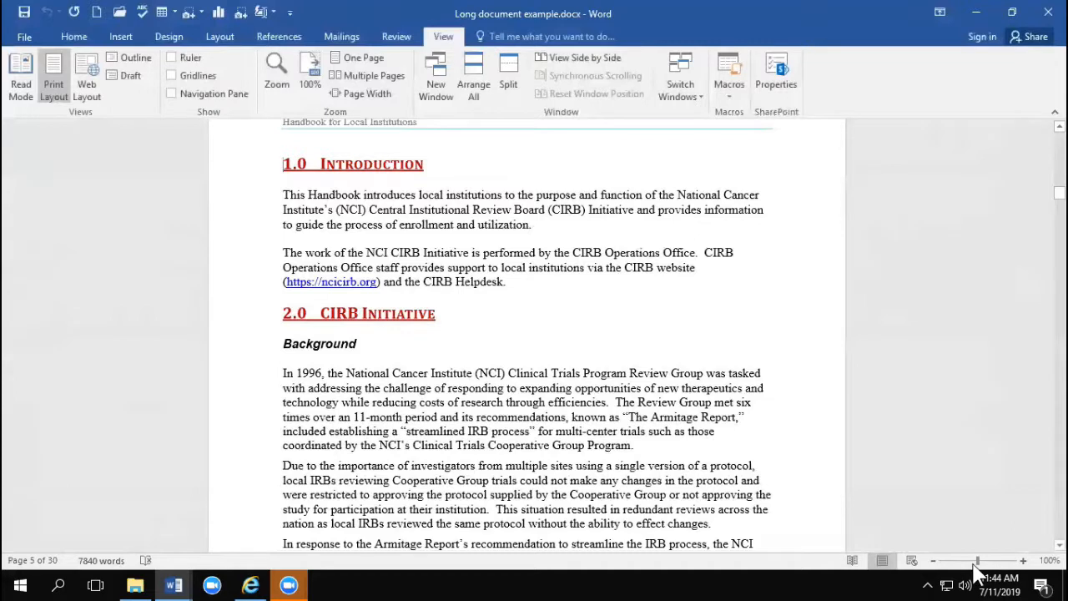
pyautogui.click(1045, 561)
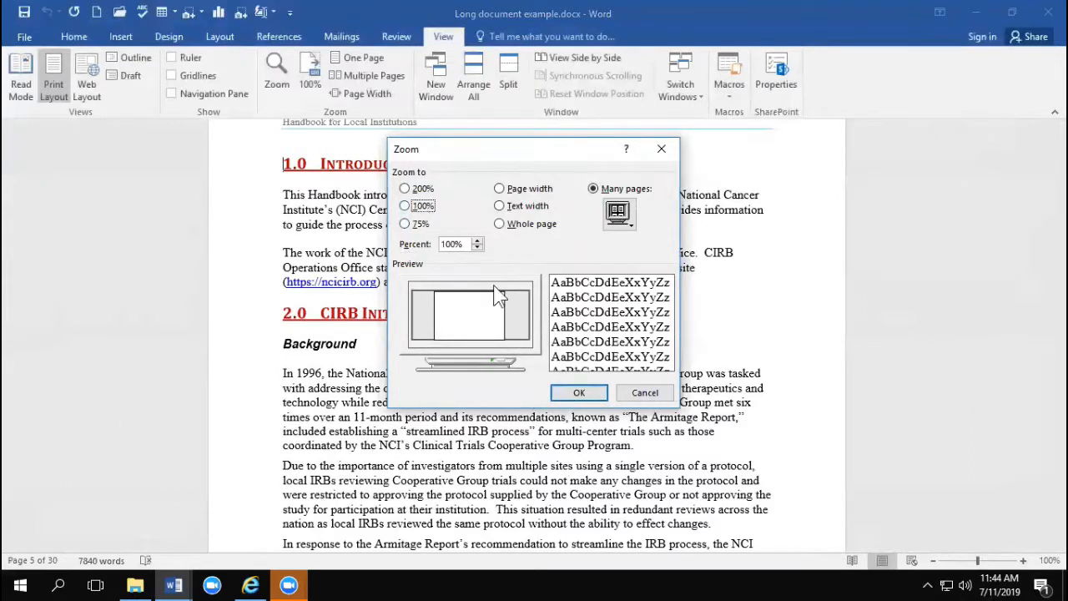
pyautogui.click(585, 392)
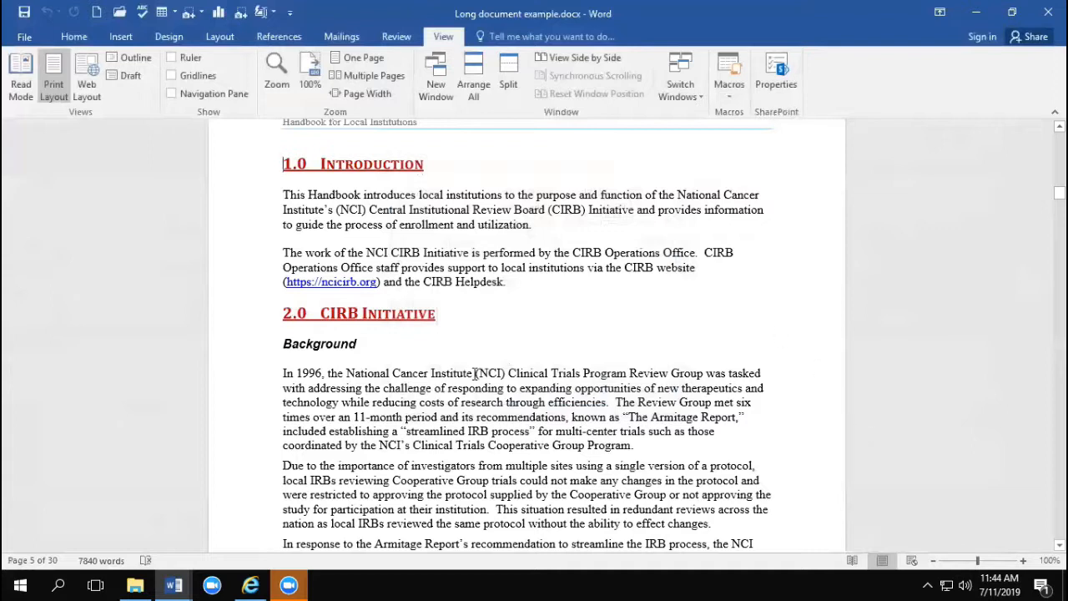
# Step: Select the Background text from "National" through "streamlined", clear it, and select a shorter passage starting at "National"
pyautogui.click(346, 373)
pyautogui.moveTo(351, 380); pyautogui.dragTo(468, 431)
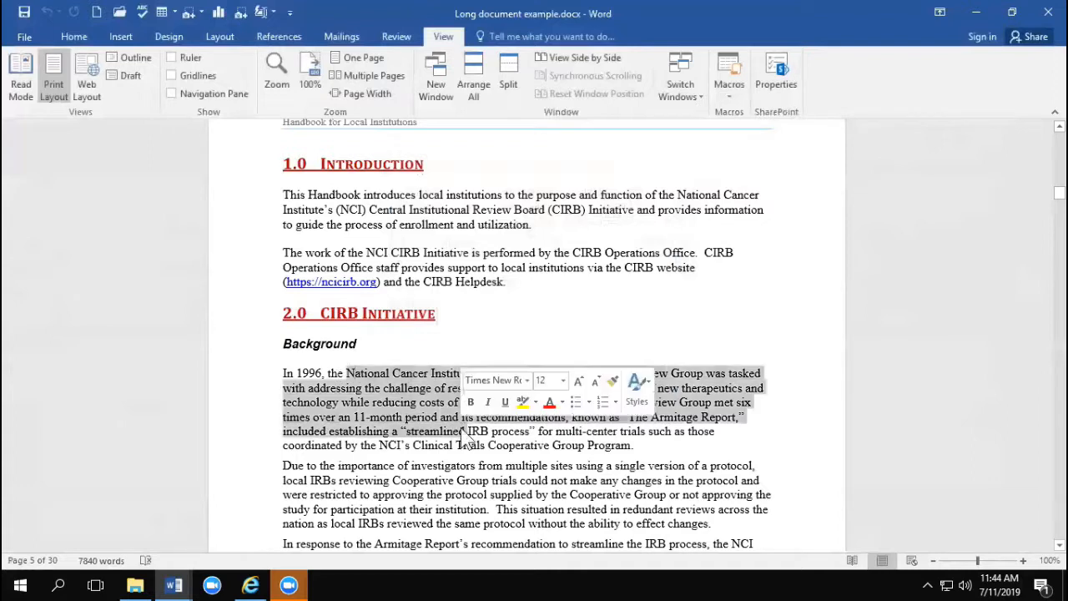
pyautogui.click(391, 391)
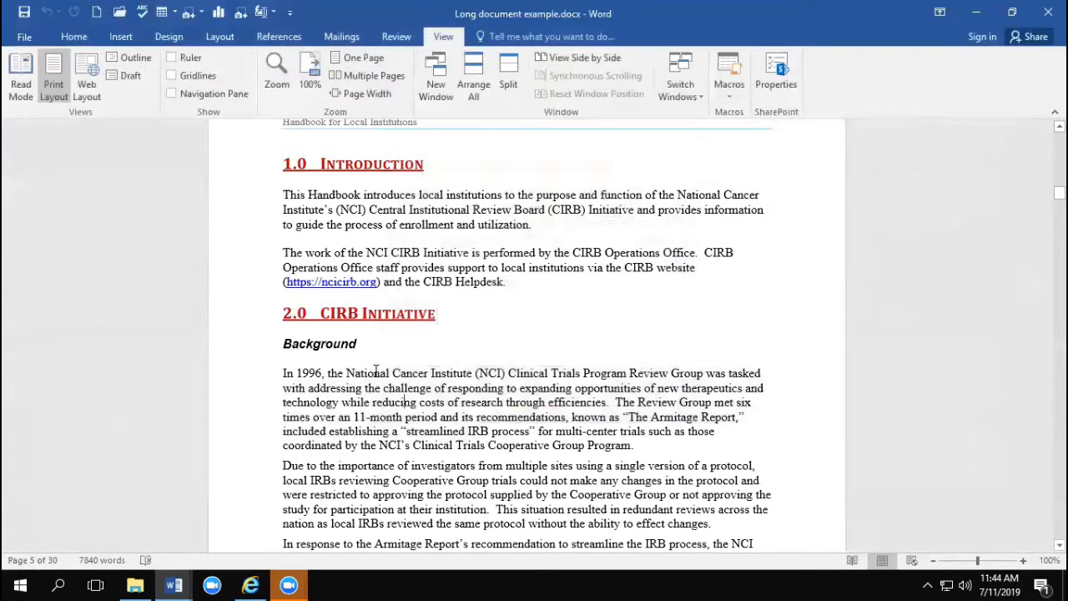
pyautogui.moveTo(359, 370); pyautogui.dragTo(369, 382)
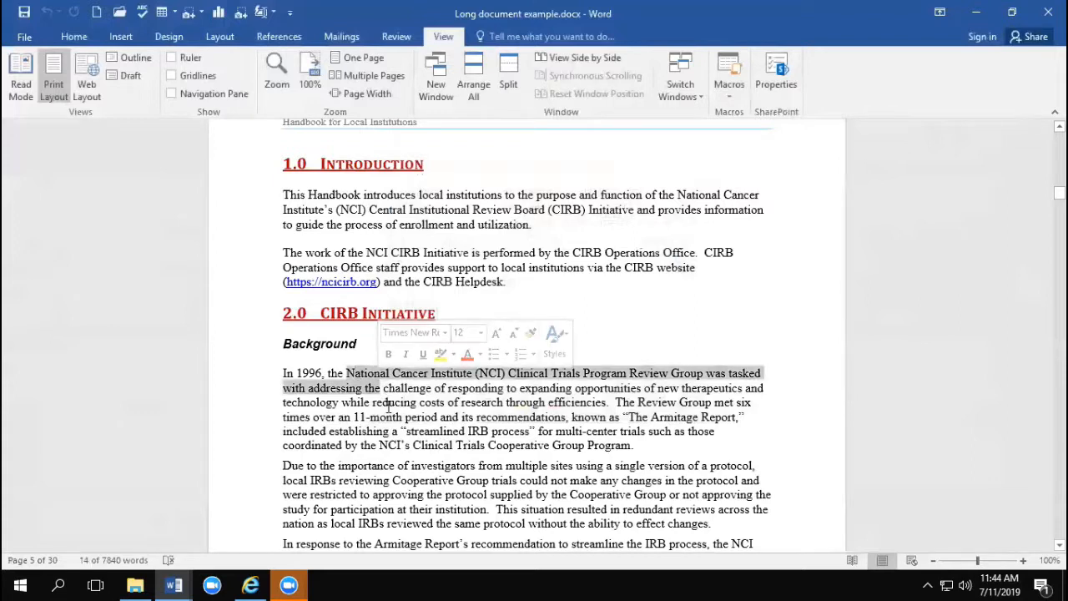
# Step: Select the word "National" in the first Background paragraph, extend the selection to the whole paragraph, and clear it
pyautogui.doubleClick(367, 377)
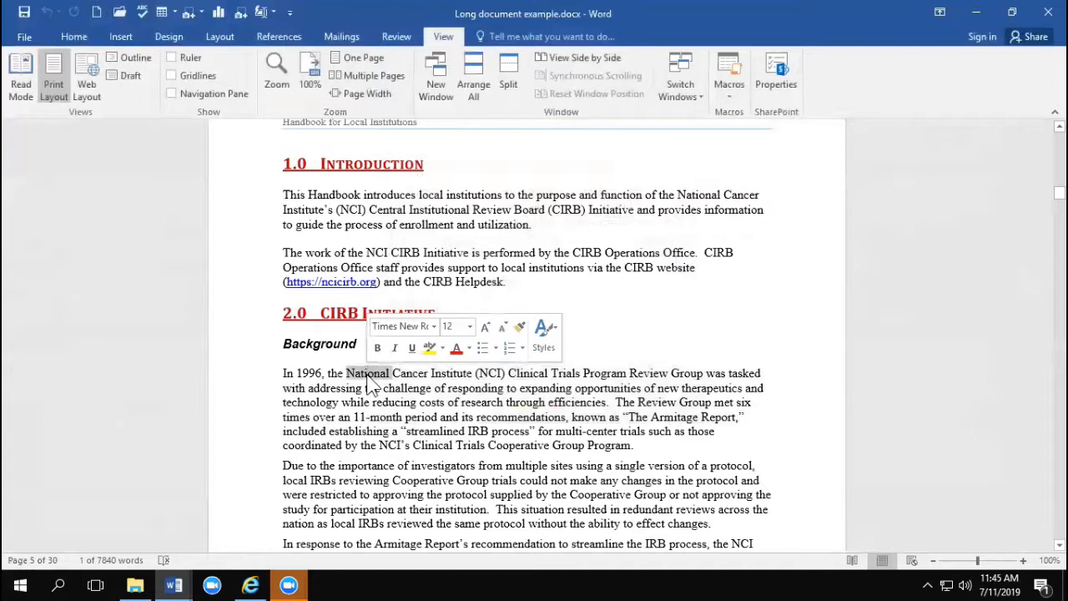
pyautogui.tripleClick(370, 382)
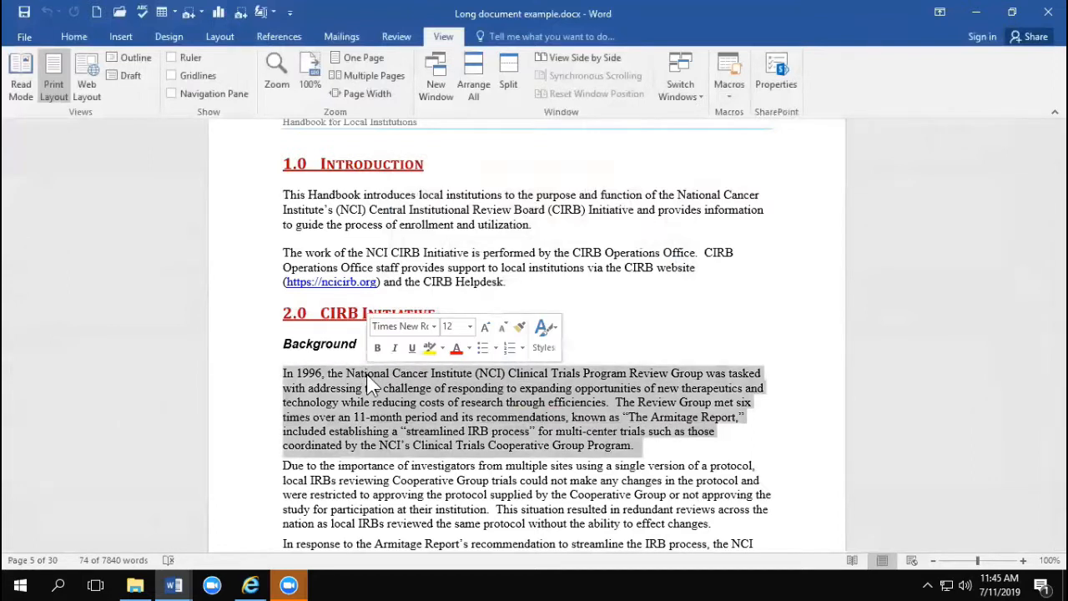
pyautogui.click(498, 417)
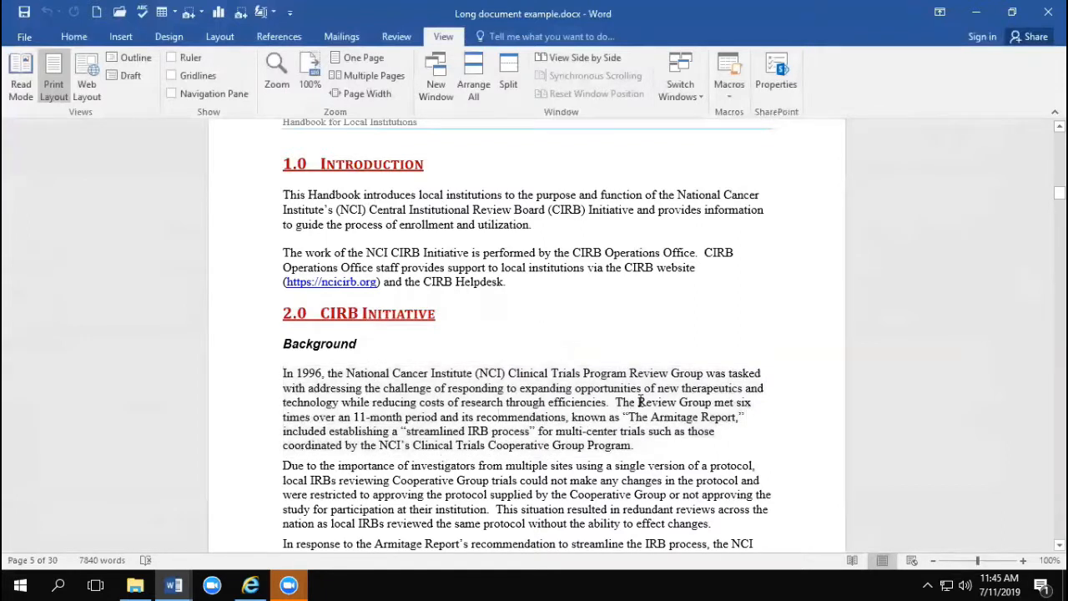
# Step: Select the text from "The Review Group met six times" to the paragraph's end, and a block of whole lines starting at "In 1996"
pyautogui.keyDown('ctrl'); pyautogui.click(640, 402); pyautogui.keyUp('ctrl')
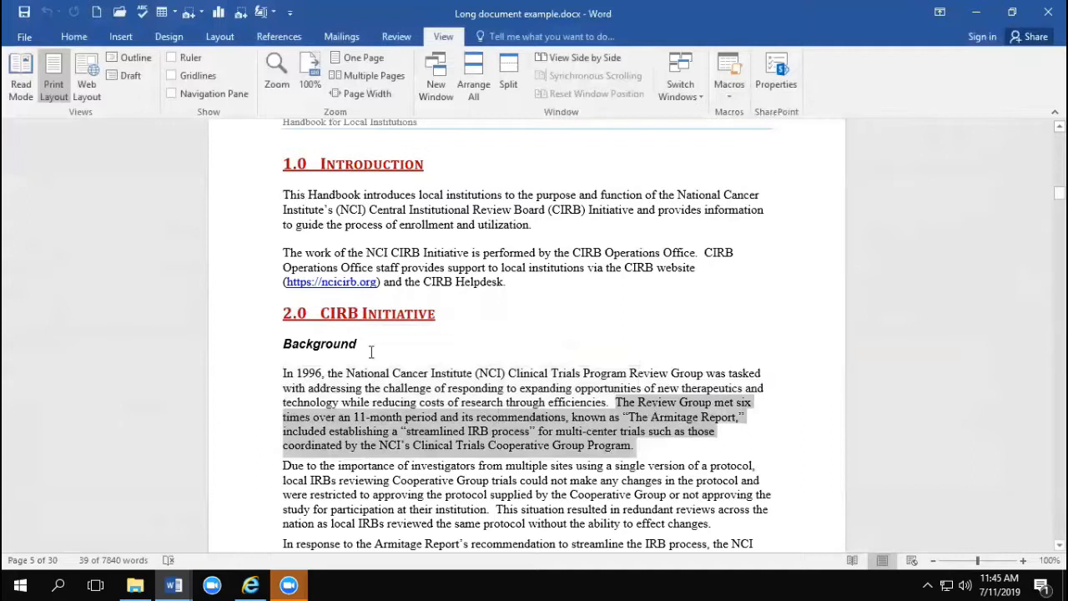
pyautogui.click(232, 361)
pyautogui.moveTo(235, 380); pyautogui.dragTo(239, 528)
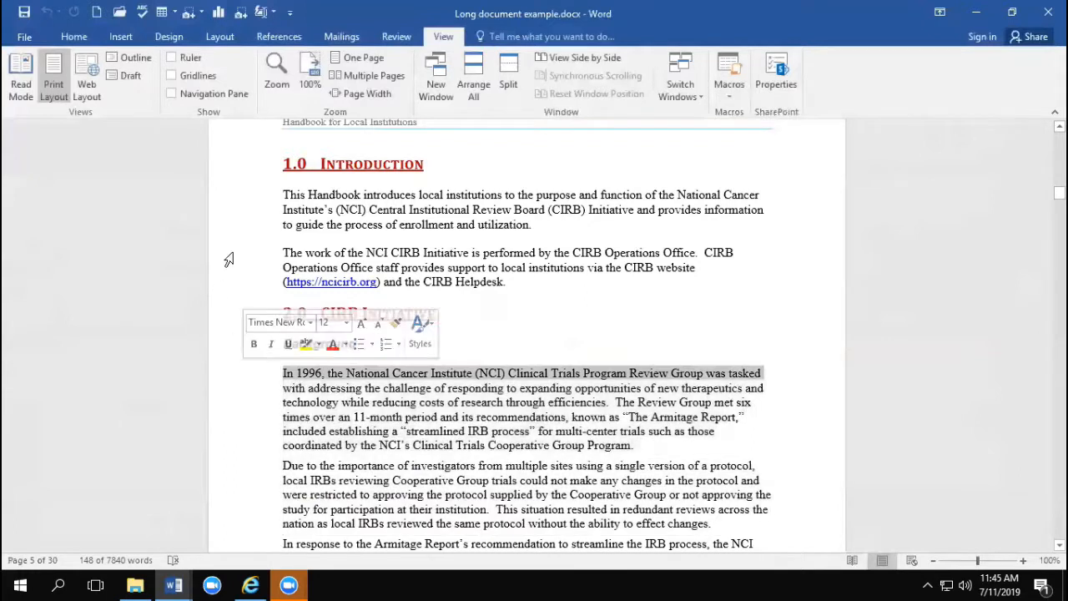
# Step: Select the lines from "This Handbook introduces" through the Background heading, and replace that selection with the entire document
pyautogui.click(256, 199)
pyautogui.moveTo(256, 205); pyautogui.dragTo(262, 351)
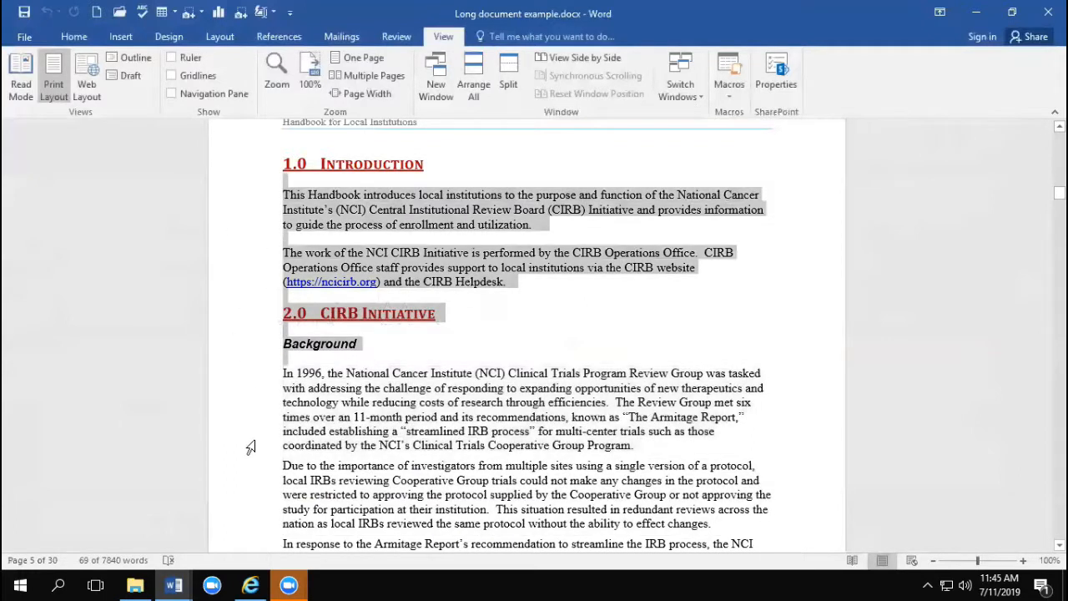
pyautogui.click(444, 232)
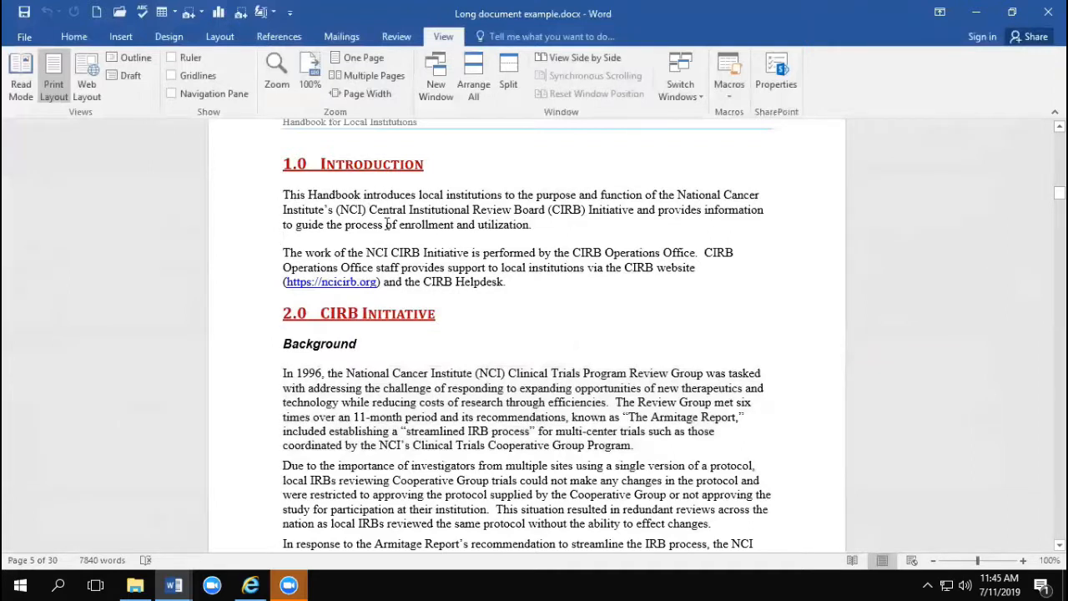
pyautogui.hotkey('ctrl', 'a')
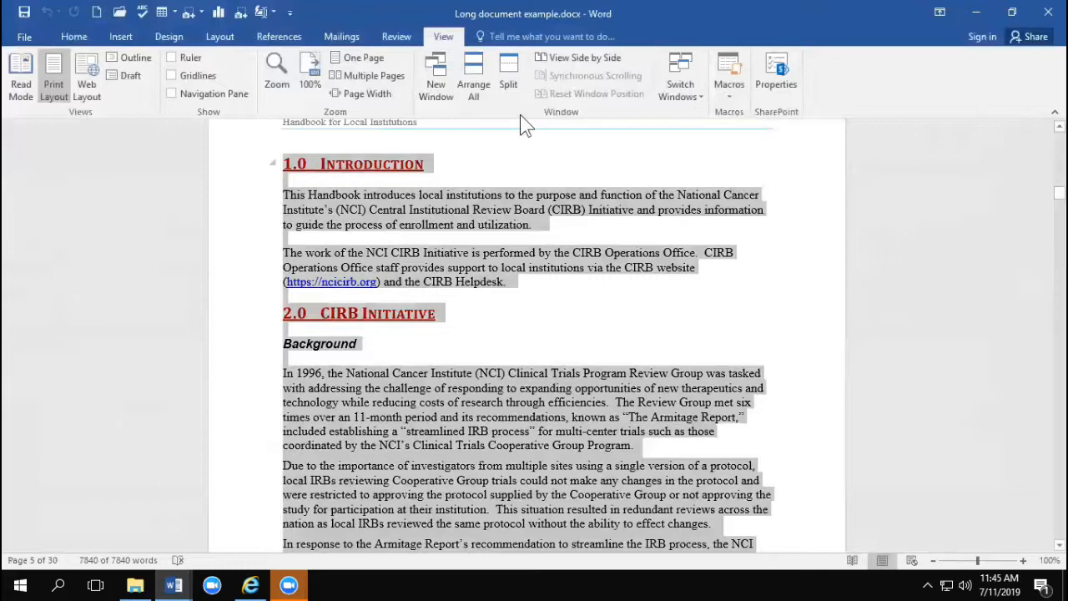
# Step: Move the paragraph beginning "The work of the NCI CIRB Initiative" directly below the 1.0 Introduction heading
pyautogui.tripleClick(404, 255)
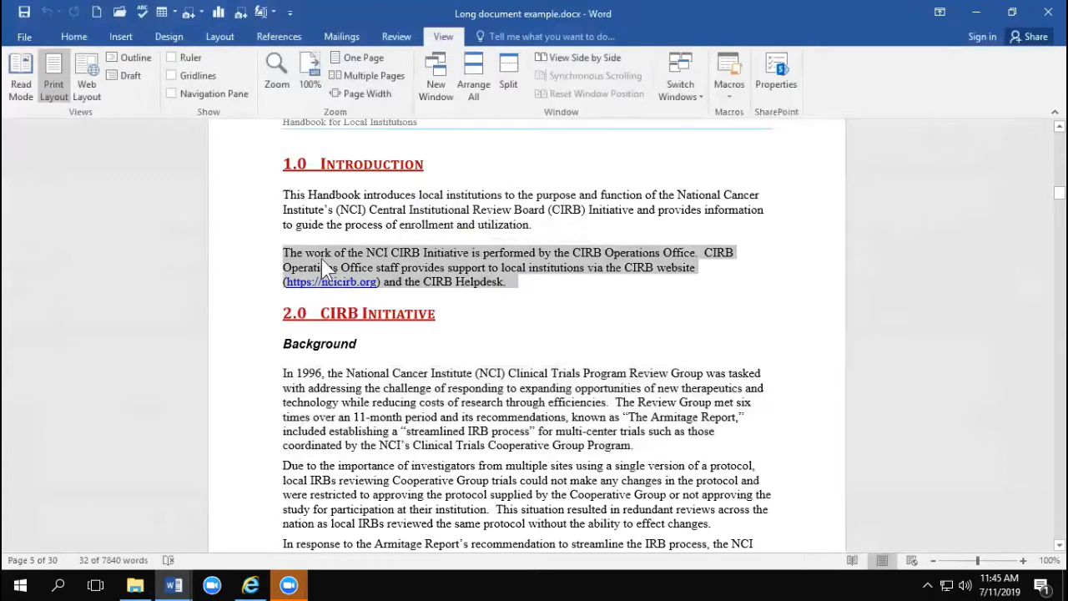
pyautogui.moveTo(315, 258); pyautogui.dragTo(293, 190)
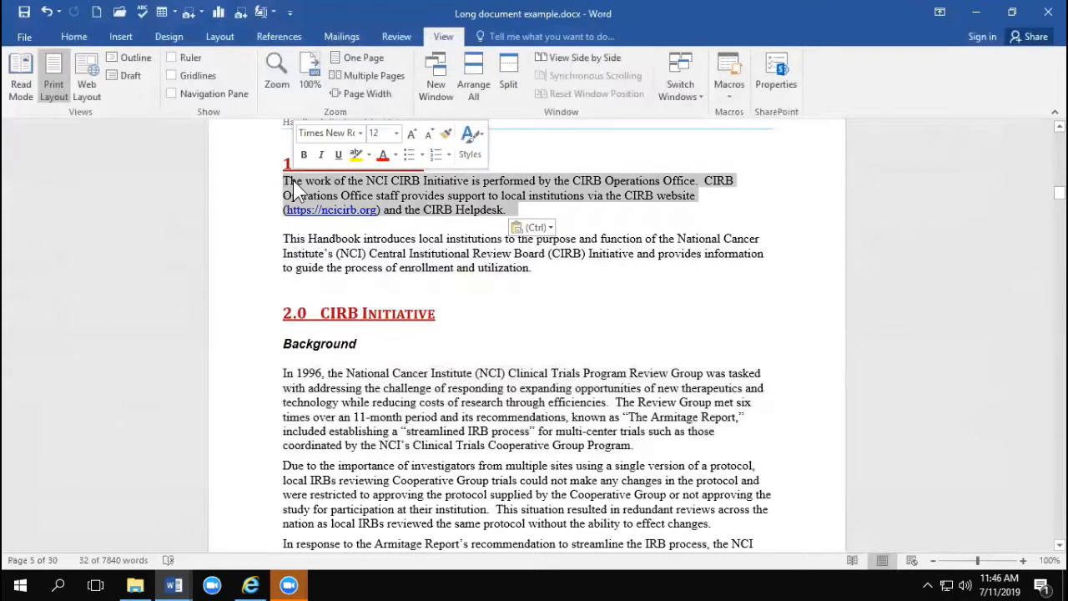
pyautogui.click(383, 210)
pyautogui.moveTo(382, 210); pyautogui.dragTo(317, 296)
pyautogui.press('ctrl')
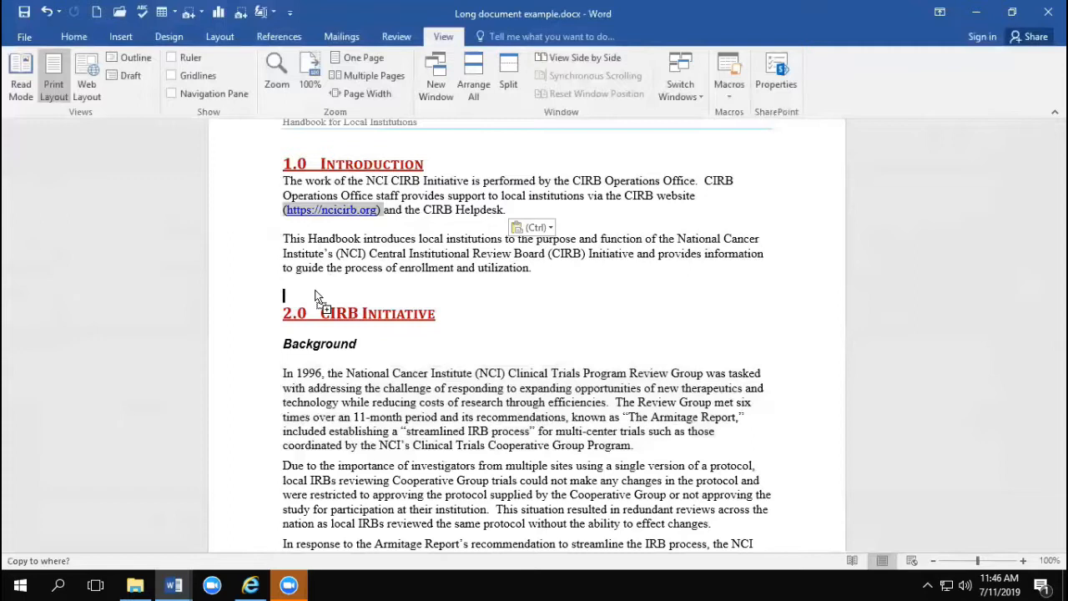
pyautogui.moveTo(318, 296); pyautogui.dragTo(317, 297)
pyautogui.press('ctrl')
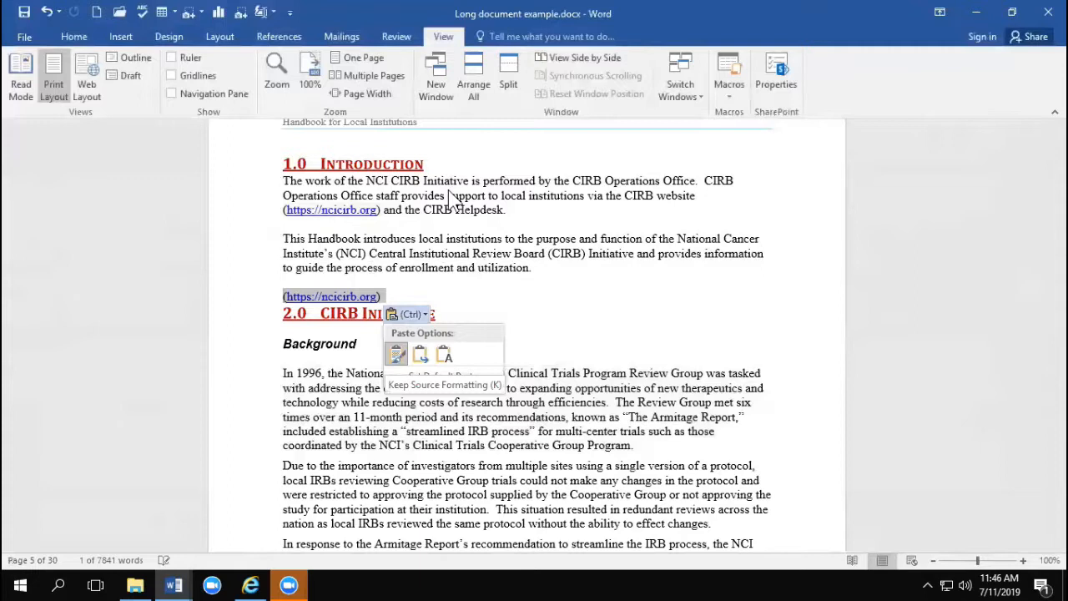
pyautogui.click(496, 259)
pyautogui.click(491, 313)
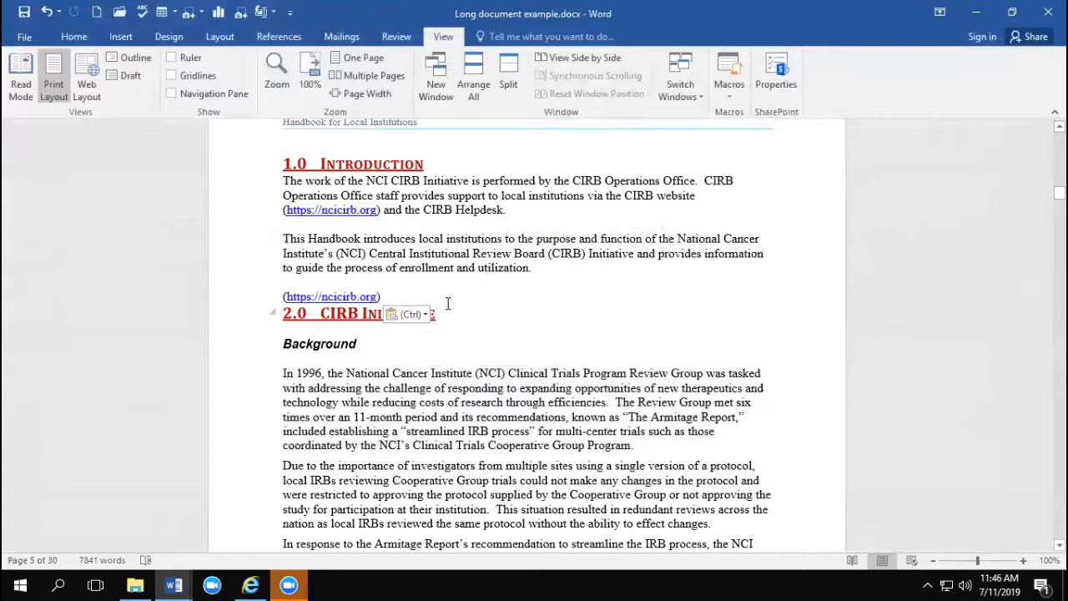
# Step: Cut the whole "In 1996, the National Cancer Institute" paragraph under Background to the Spike
pyautogui.scroll(-3, 522, 292)
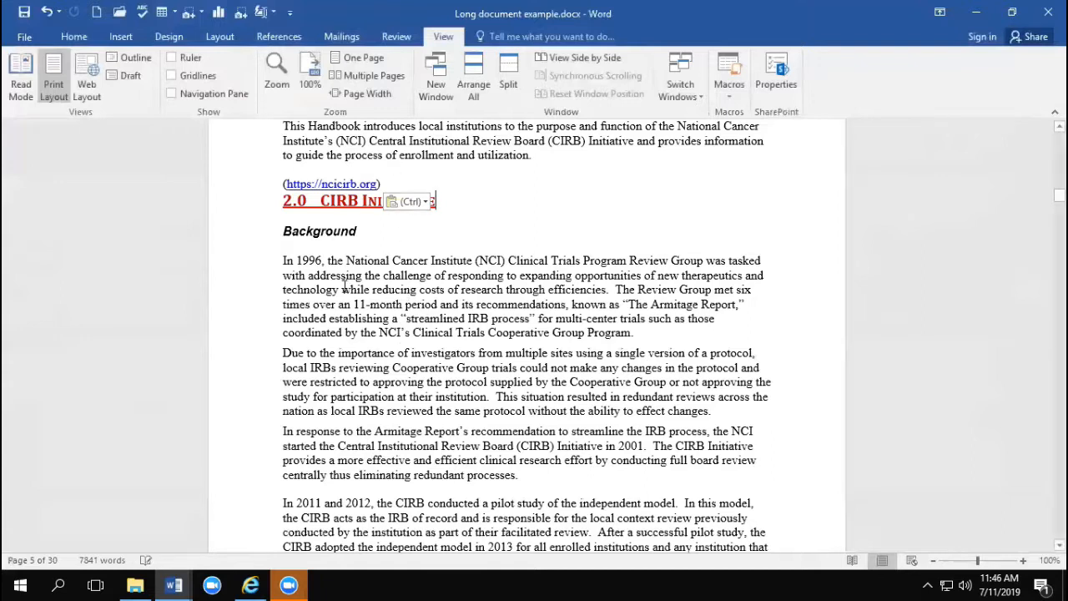
pyautogui.tripleClick(412, 310)
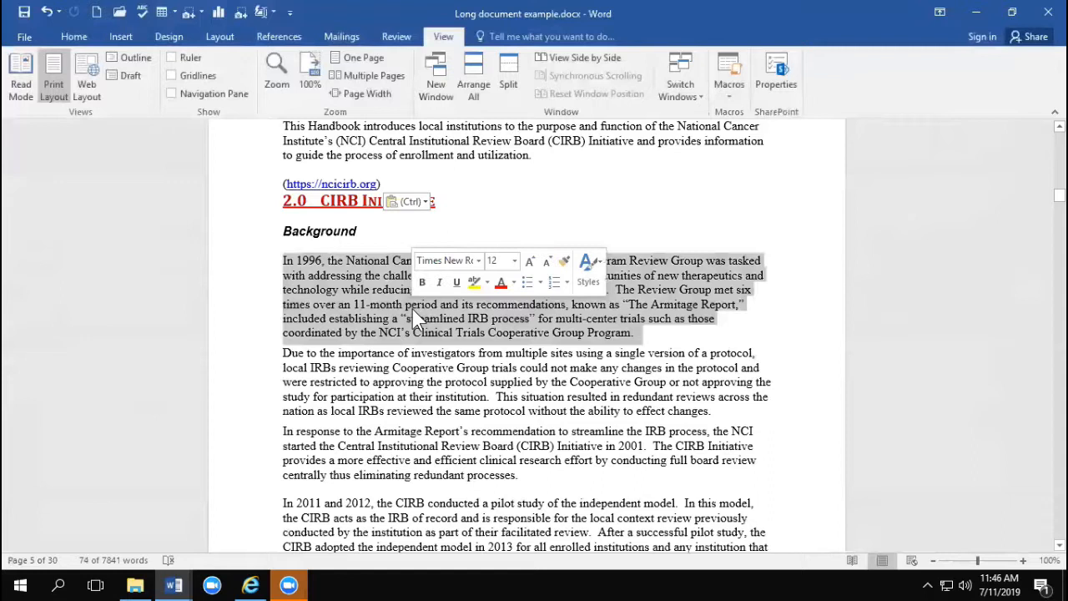
pyautogui.hotkey('ctrl', 'x')
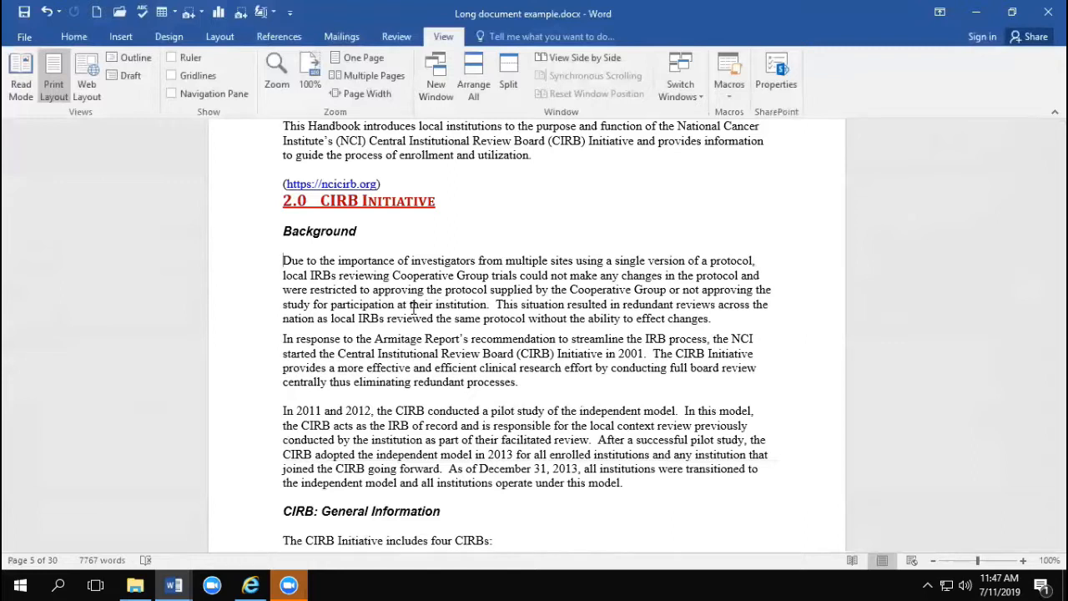
# Step: Cut the "Cancer Prevention and Control (CPC) CIRB" bullet item to the Spike as well
pyautogui.scroll(-13, 412, 309)
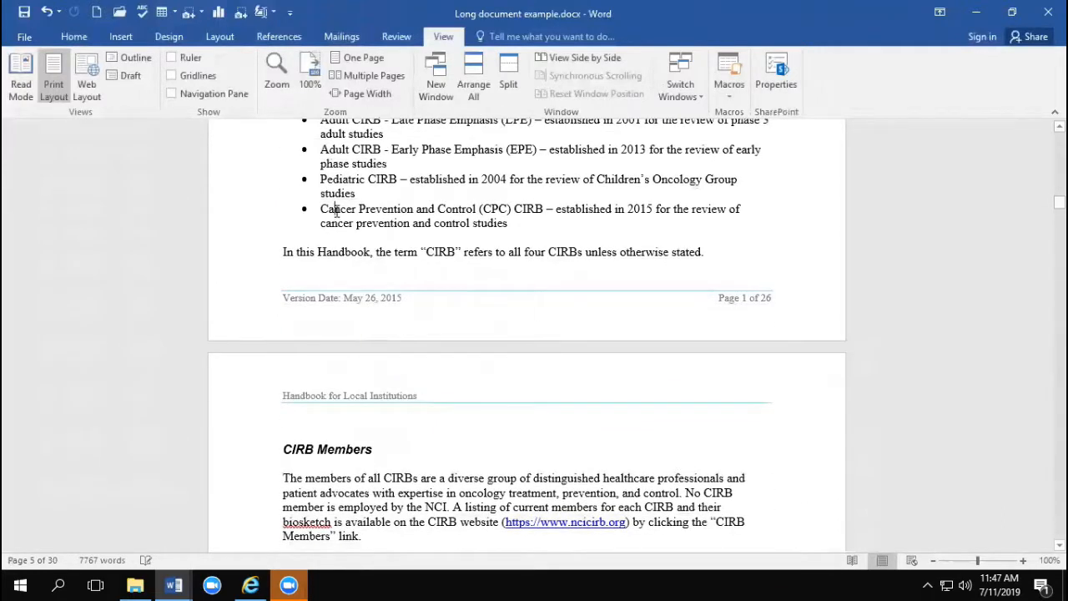
pyautogui.tripleClick(336, 211)
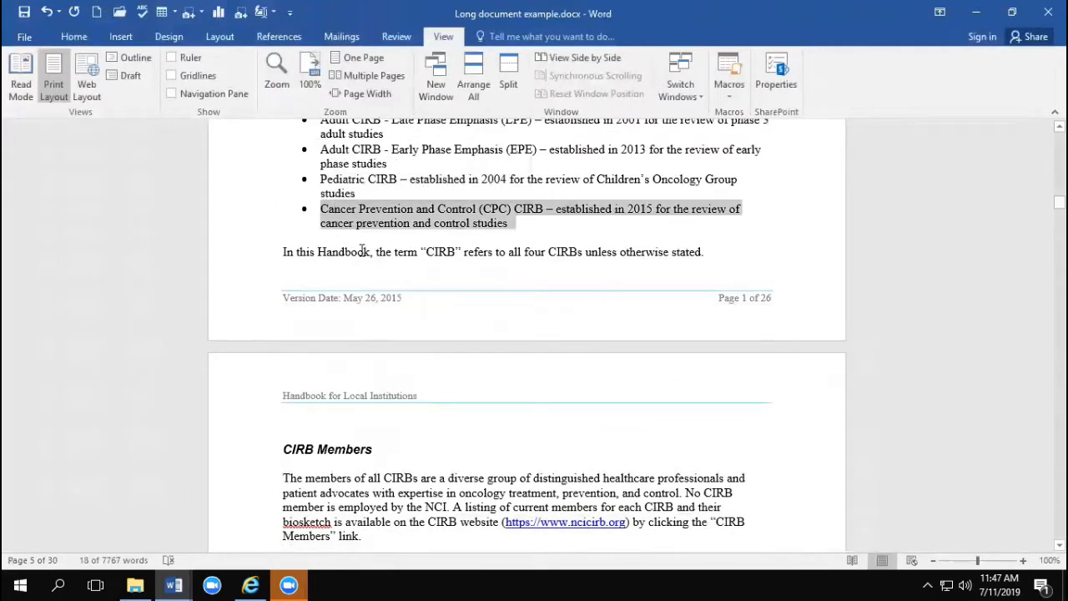
pyautogui.press('Delete')
# Step: Add the text from "A list of CIRB meetings" through "Enrolling institutions must meet the following criteria:" to the Spike by cutting it
pyautogui.scroll(-7, 362, 255)
pyautogui.scroll(-2, 362, 255)
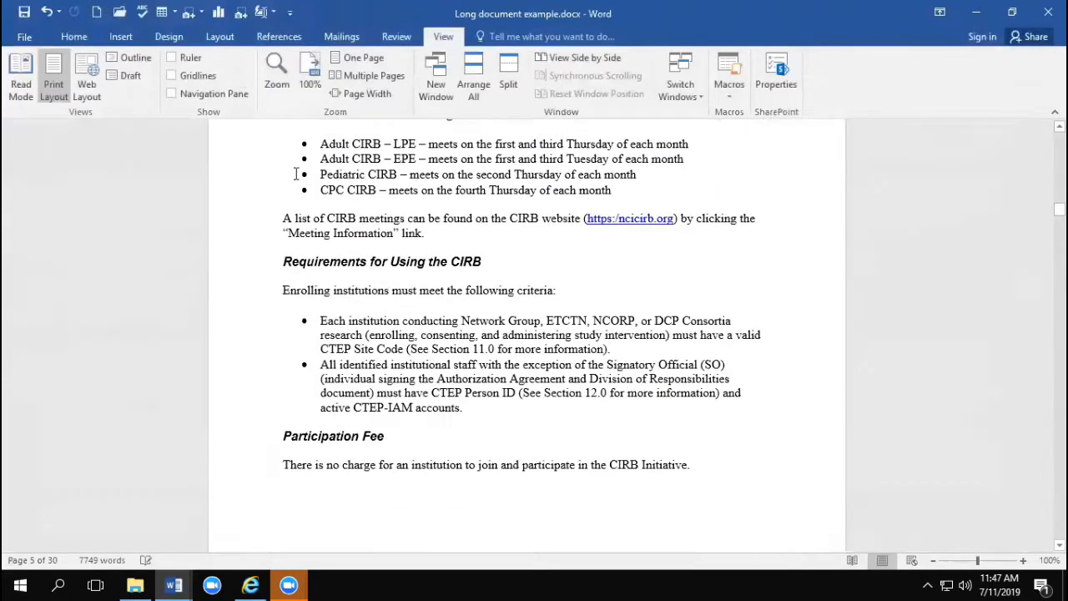
pyautogui.moveTo(281, 216)
pyautogui.mouseDown()
pyautogui.moveTo(510, 294)
pyautogui.moveTo(288, 215)
pyautogui.moveTo(266, 220)
pyautogui.mouseUp()
pyautogui.click(510, 294)
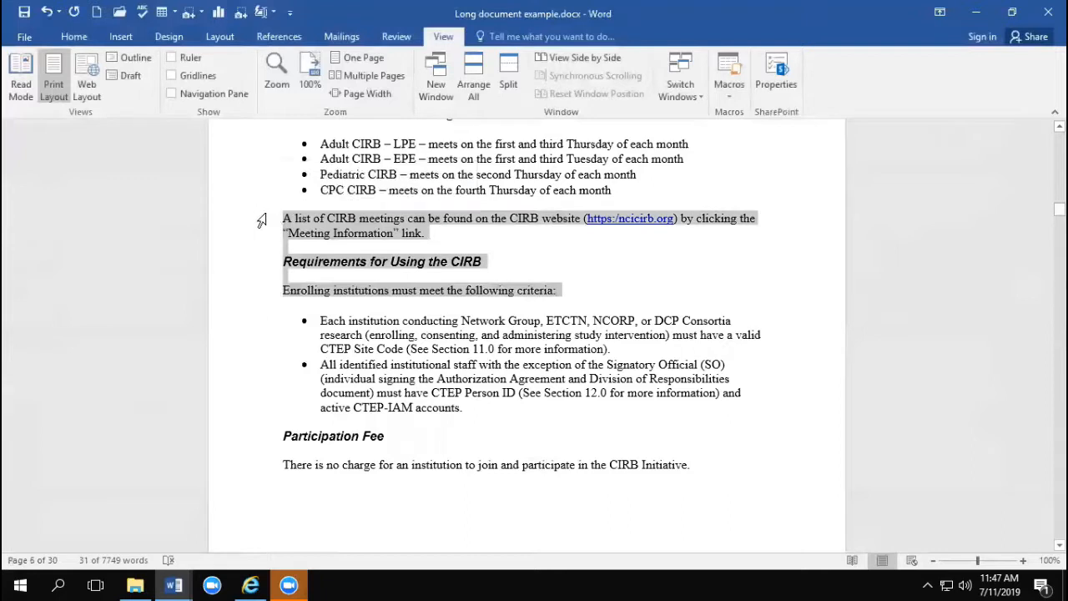
pyautogui.press('Delete')
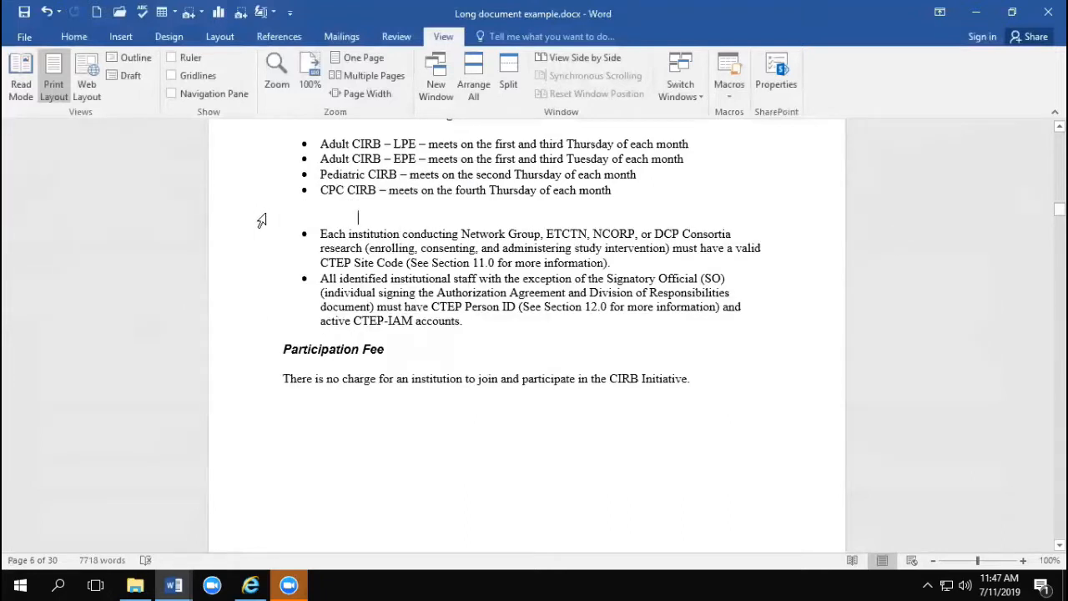
# Step: Insert all the collected Spike text on a new line below "See Section 5.0 for more information on the Worksheets."
pyautogui.scroll(-15, 357, 255)
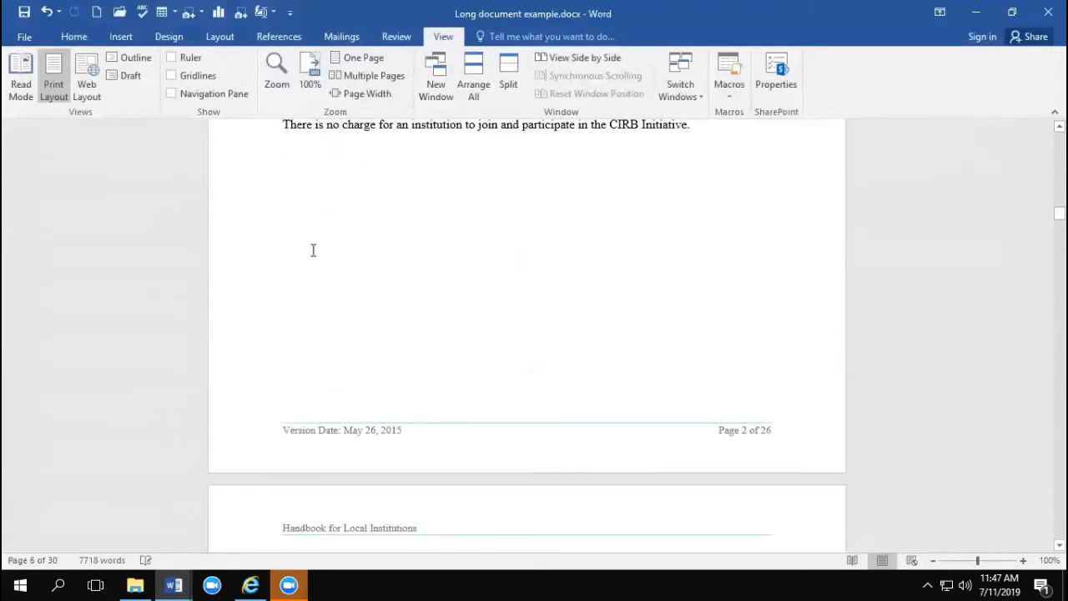
pyautogui.scroll(-6, 336, 293)
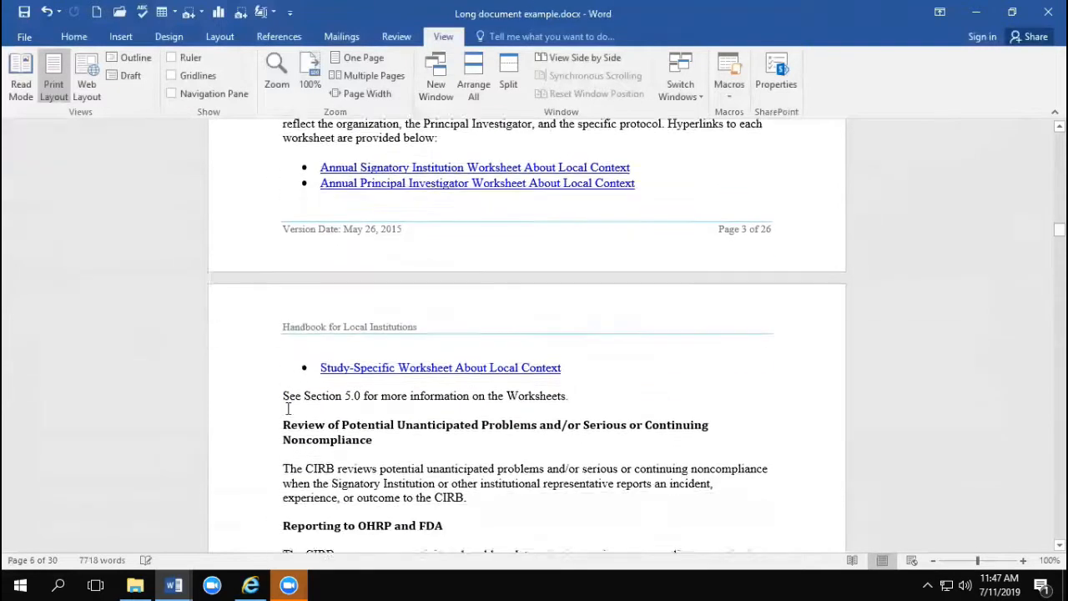
pyautogui.click(286, 386)
pyautogui.press('Return')
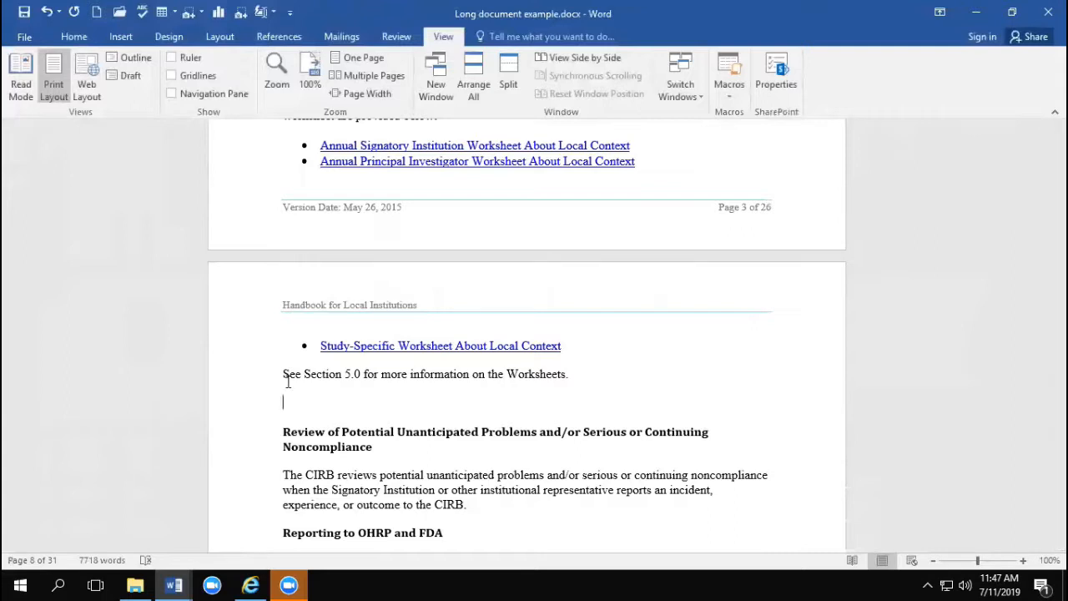
pyautogui.hotkey('ctrl', 'v')
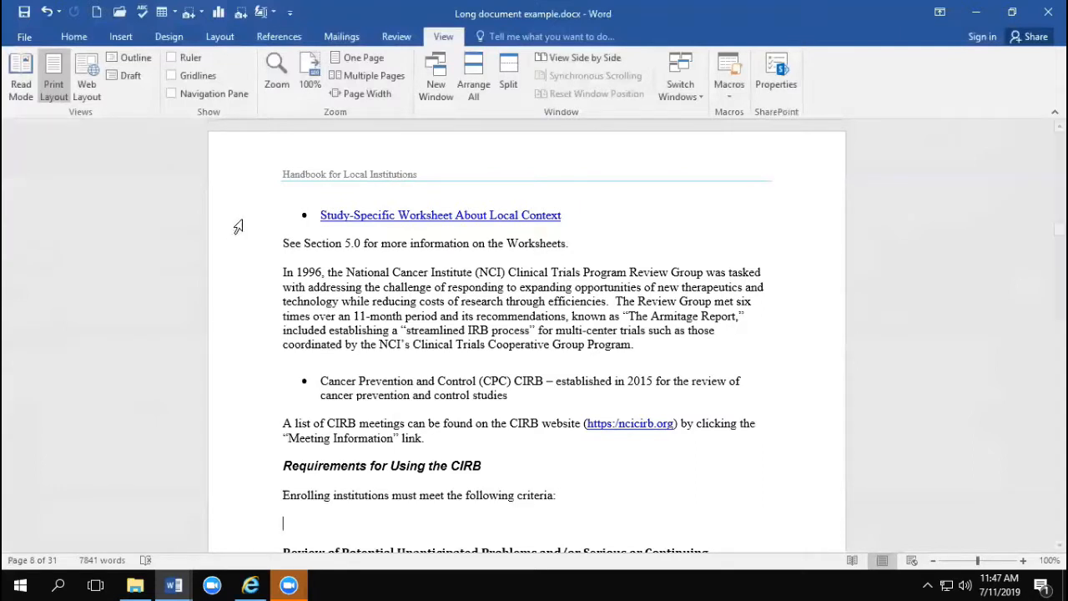
# Step: Add a line break at the end of the Cancer Prevention and Control bullet and enter "klsjflkjsdflj" on the new line
pyautogui.scroll(-3, 430, 308)
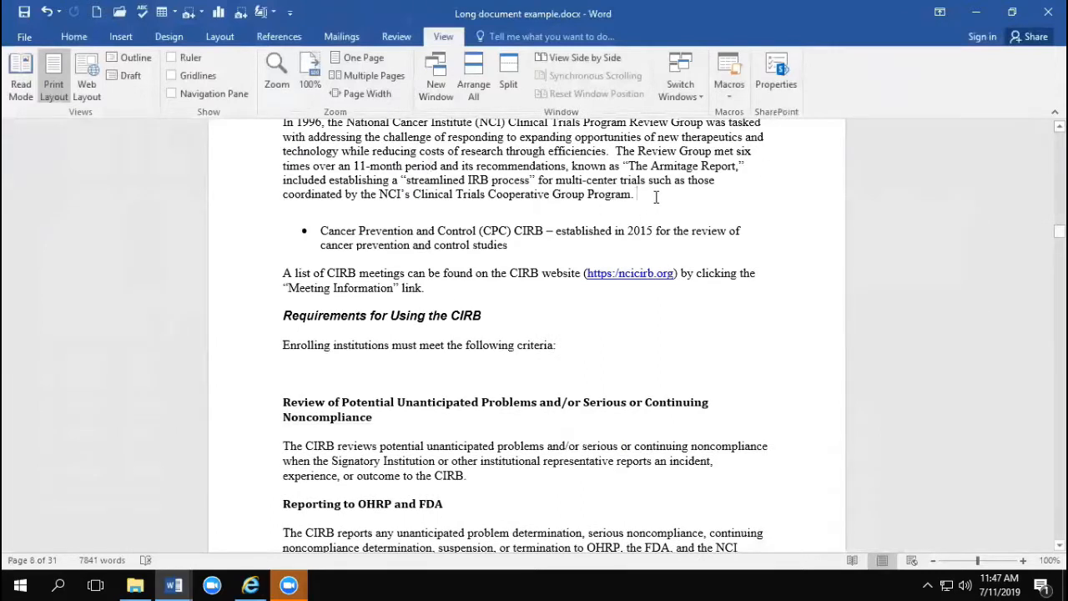
pyautogui.click(518, 247)
pyautogui.press('Return')
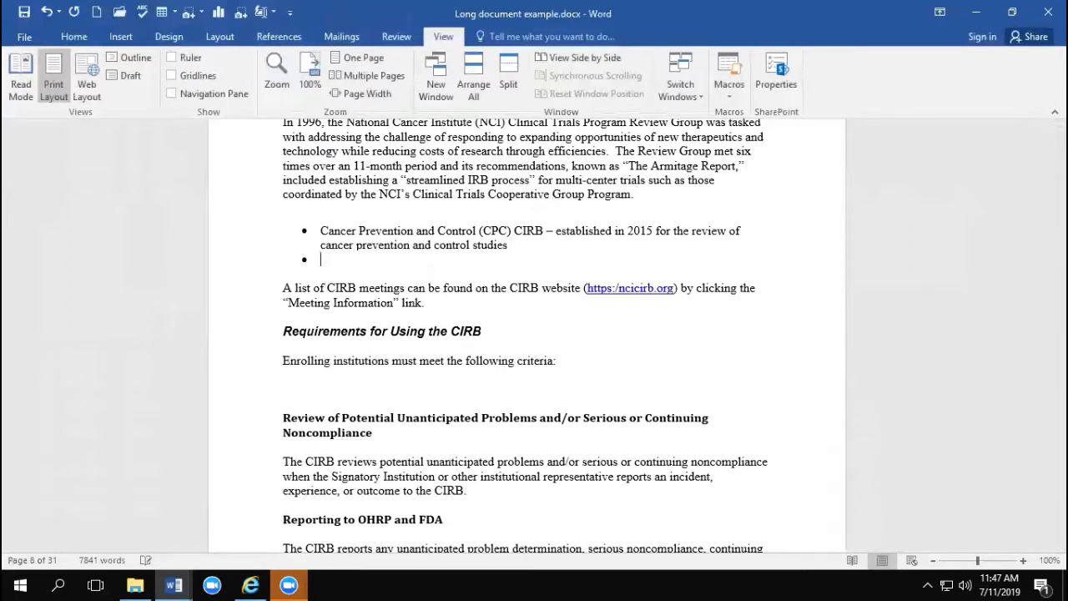
pyautogui.hotkey('ctrl', 'z')
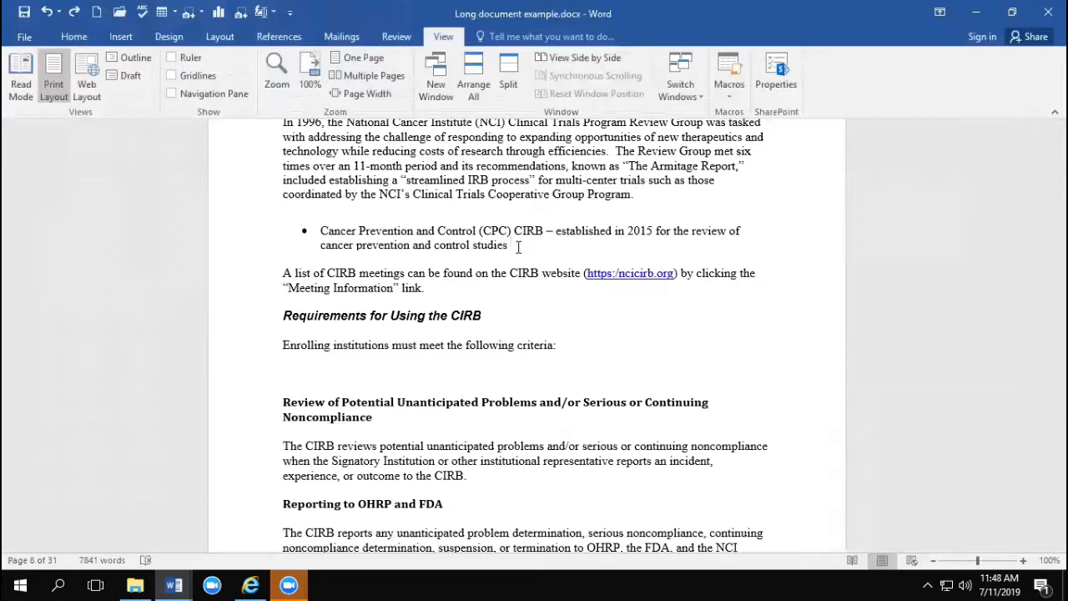
pyautogui.hotkey('shift', 'Return')
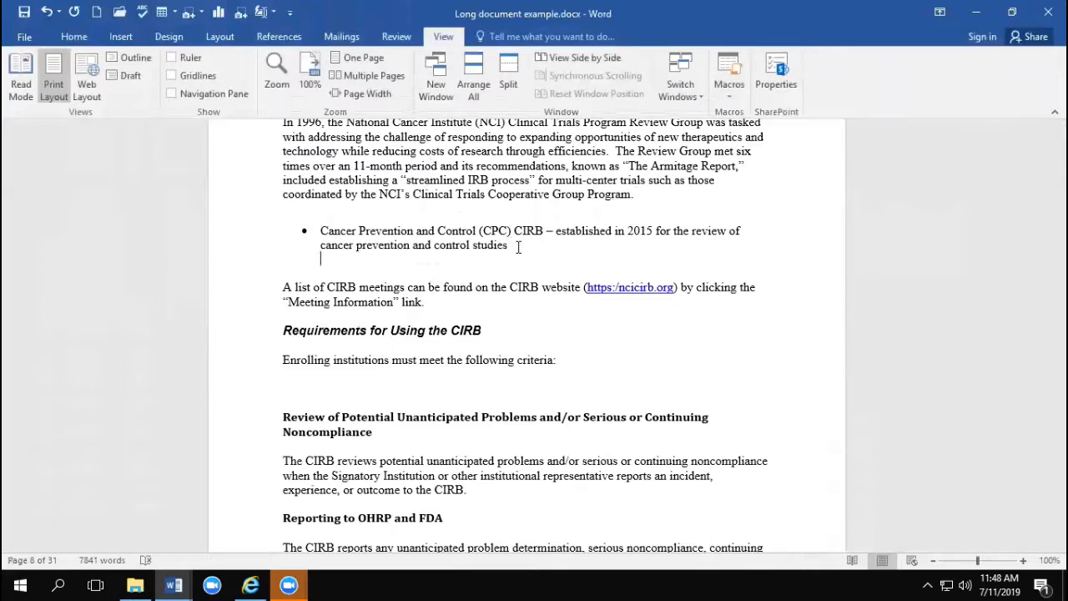
pyautogui.write('klsjflkjsdflj')
# Step: Start a new bullet below "klsjflkjsdflj" and insert a page break before it
pyautogui.press('Return')
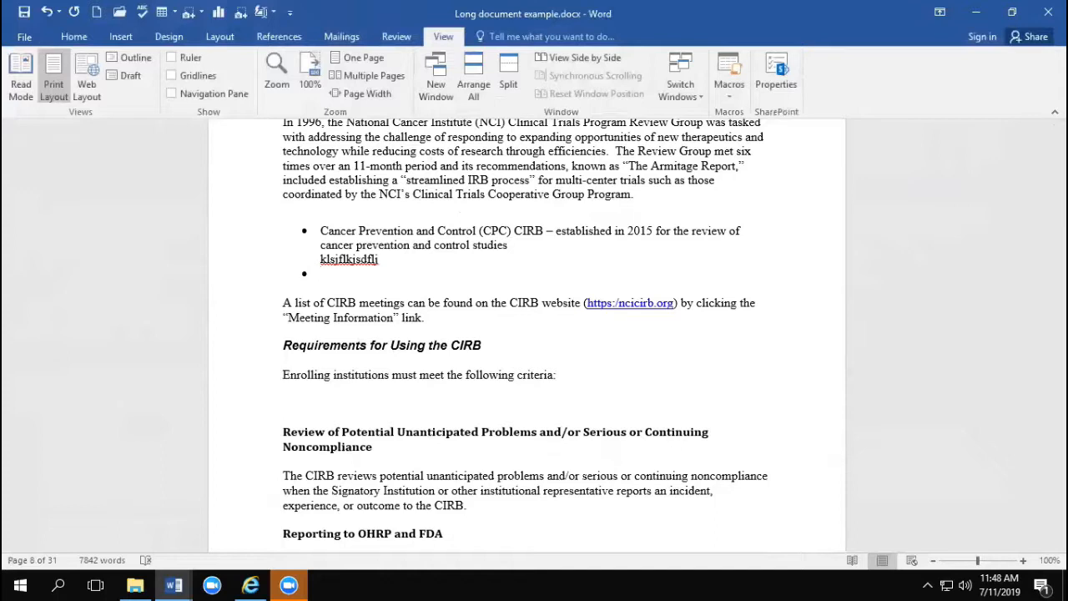
pyautogui.hotkey('ctrl', 'Return')
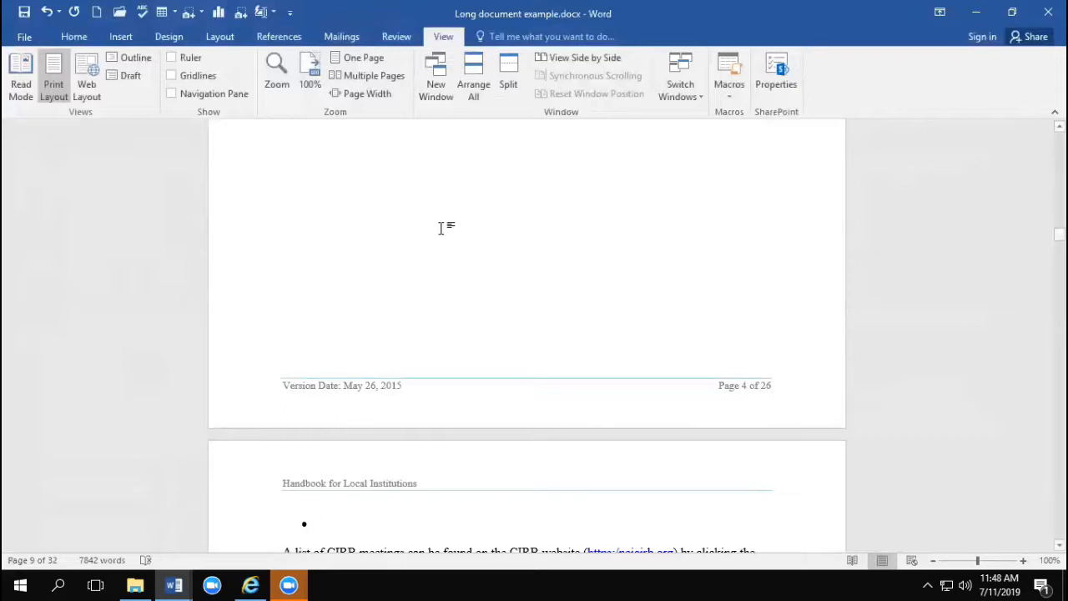
# Step: Change "National Cancer Institute" in the paragraph beginning "In 1996" to lowercase
pyautogui.scroll(4, 413, 205)
pyautogui.scroll(4, 412, 205)
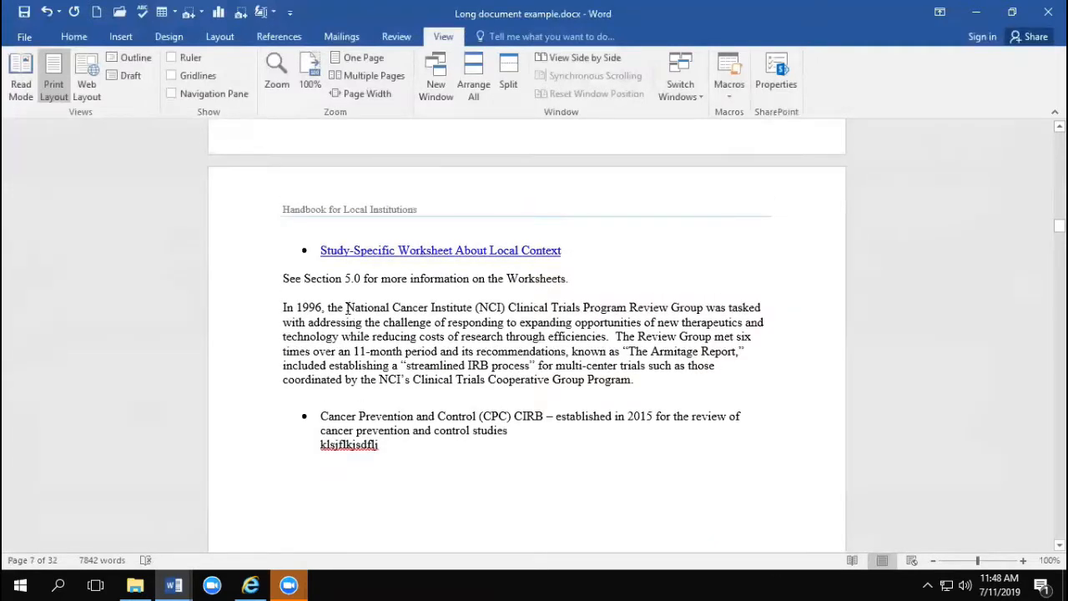
pyautogui.moveTo(346, 308); pyautogui.dragTo(473, 309)
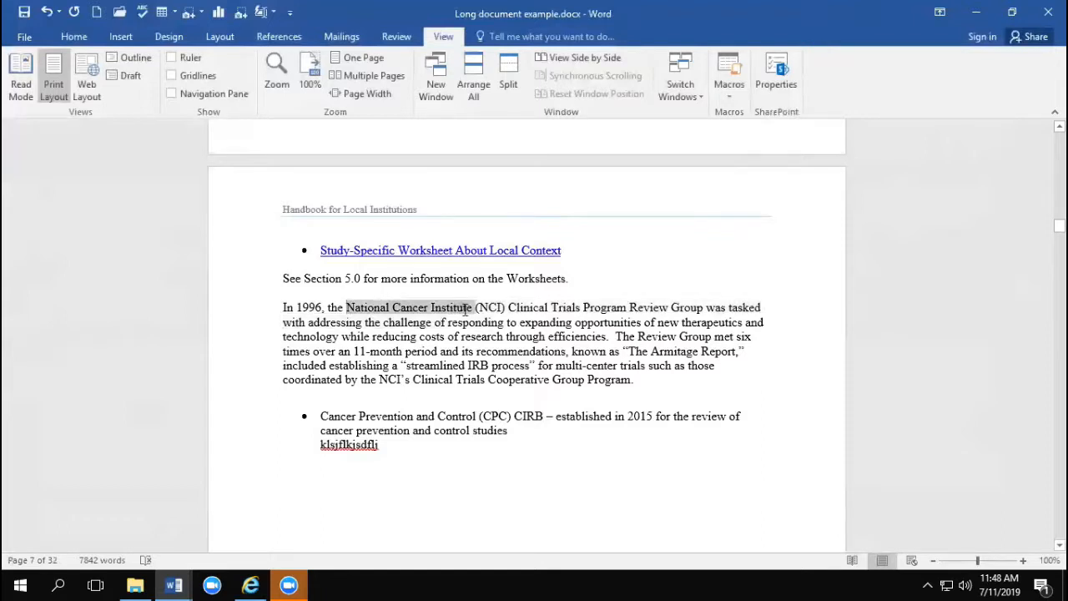
pyautogui.click(76, 39)
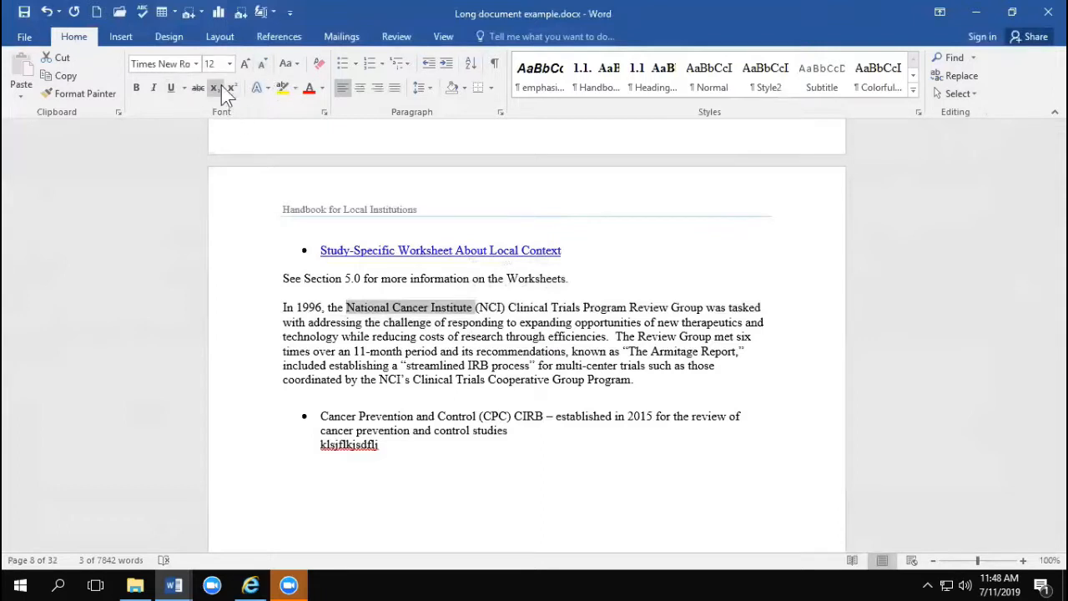
pyautogui.click(296, 66)
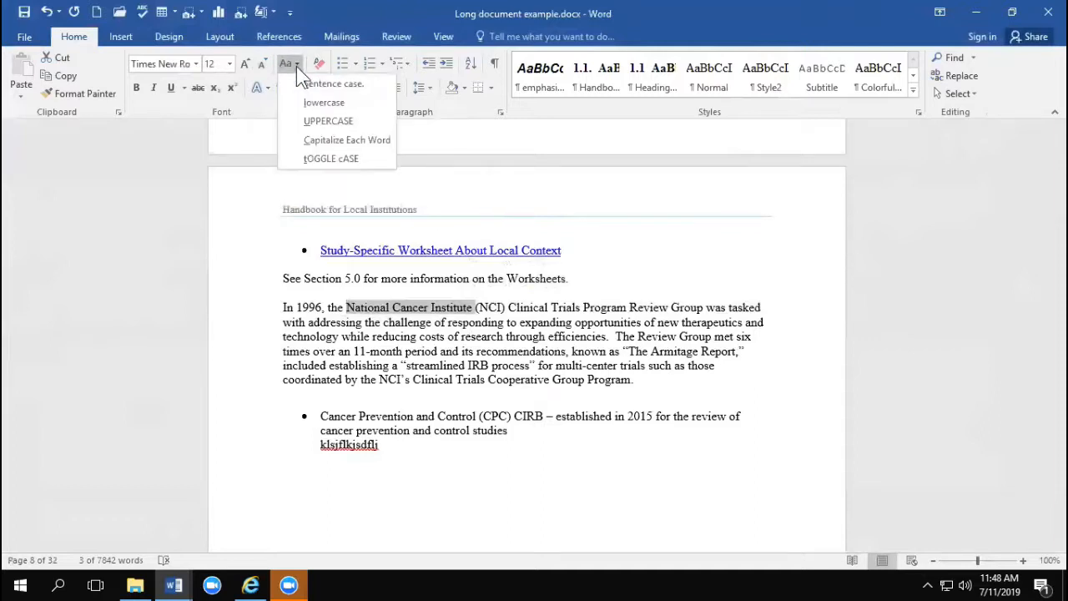
pyautogui.click(326, 102)
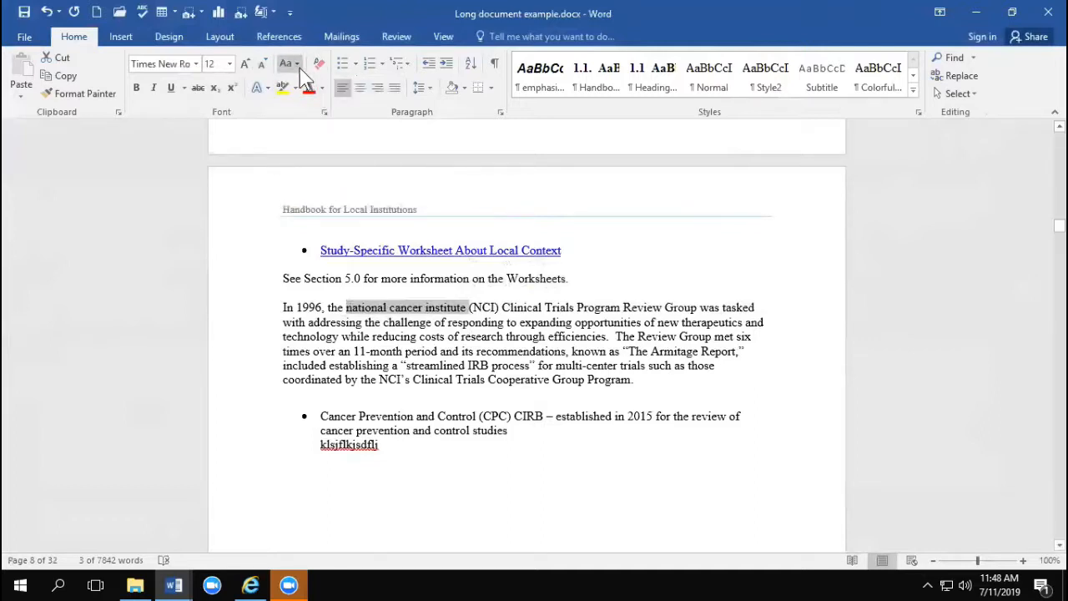
# Step: Convert the selected institute name to uppercase, and then to Capitalize Each Word
pyautogui.click(296, 66)
pyautogui.click(318, 118)
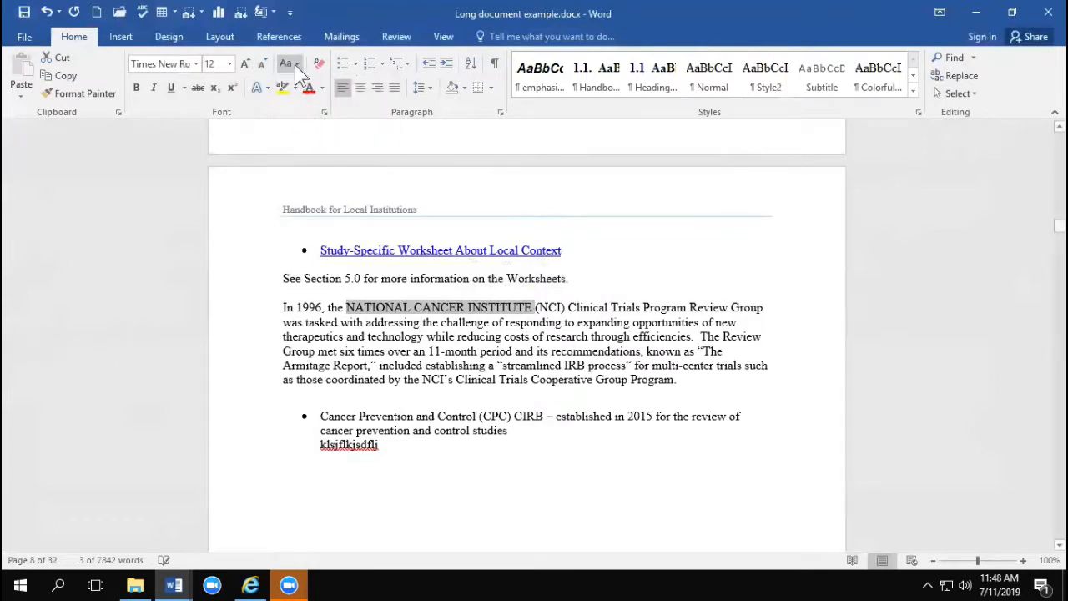
pyautogui.click(296, 66)
pyautogui.click(323, 136)
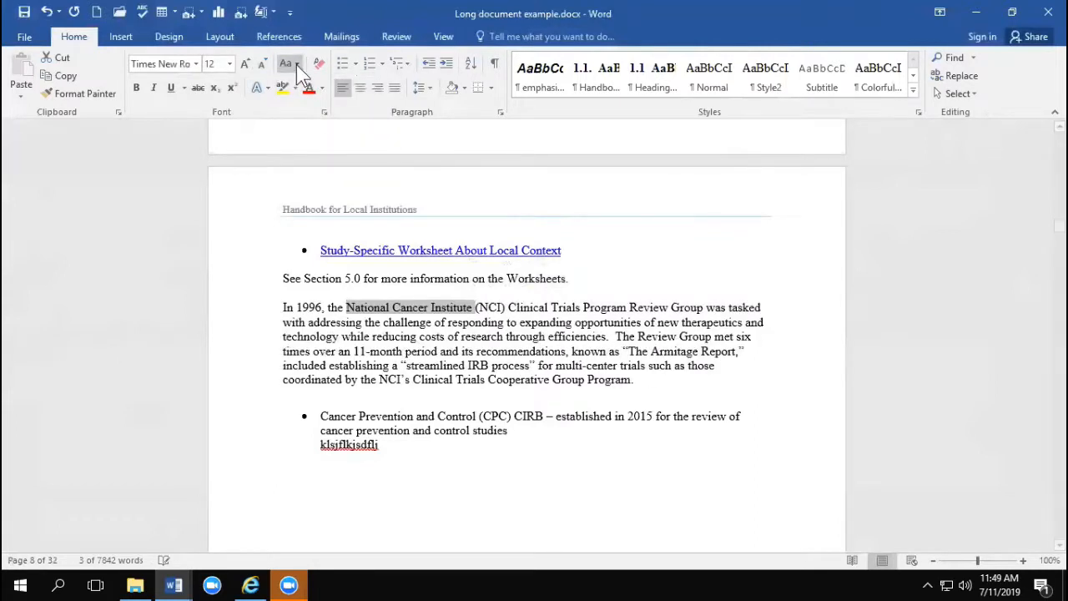
# Step: Apply sentence case to the selected institute name and deselect it
pyautogui.click(297, 64)
pyautogui.click(307, 82)
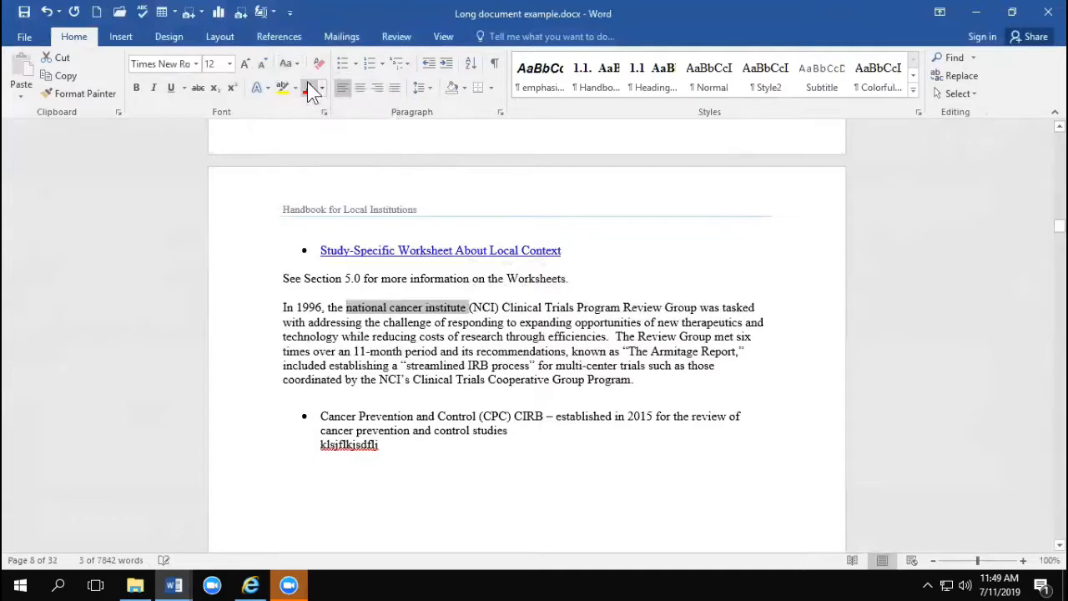
pyautogui.click(309, 314)
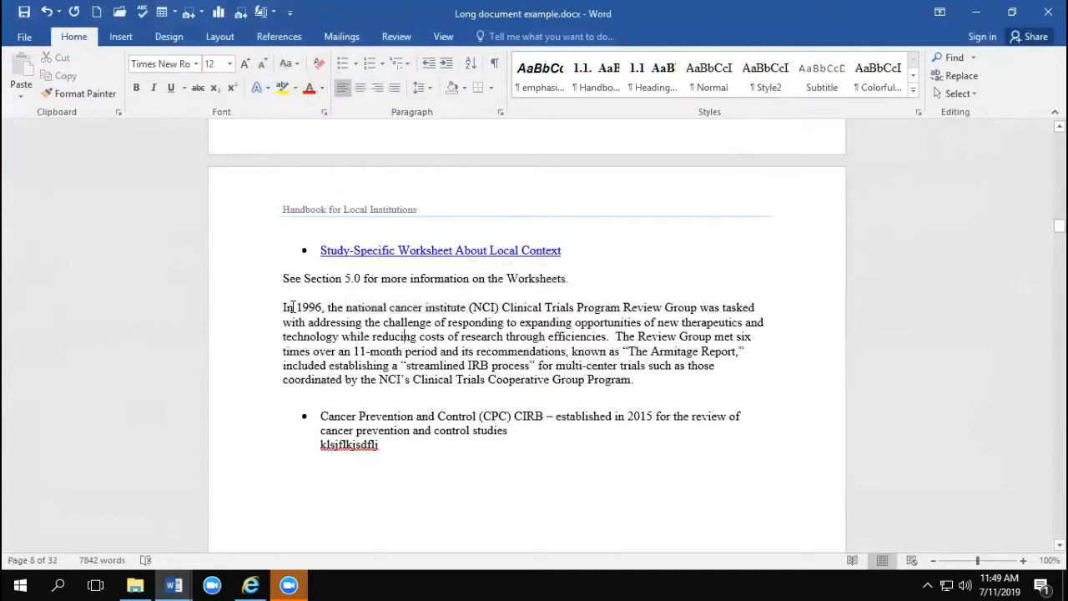
pyautogui.doubleClick(379, 322)
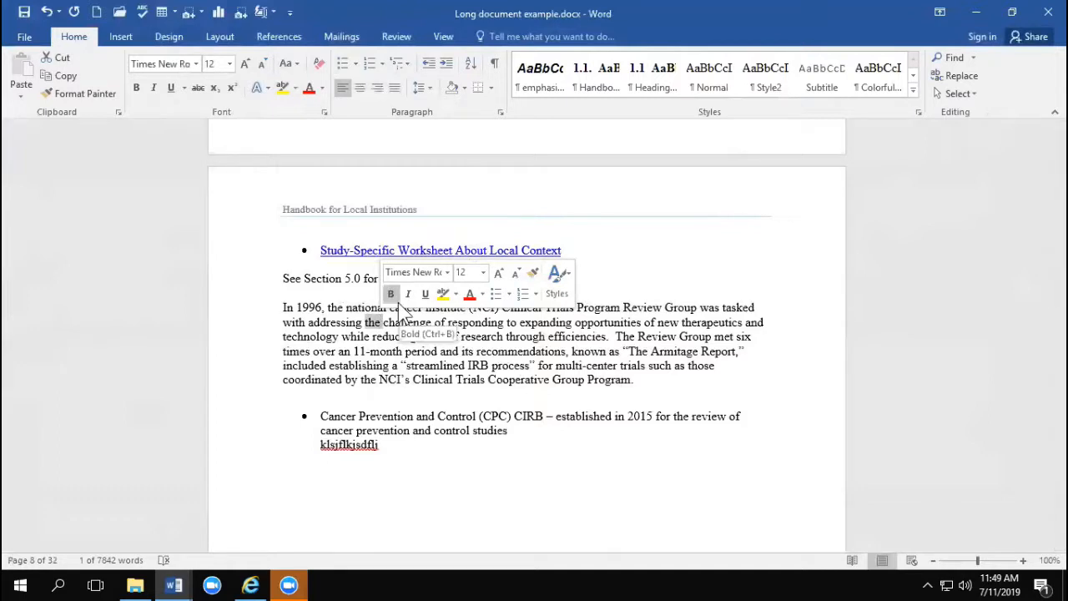
pyautogui.click(289, 67)
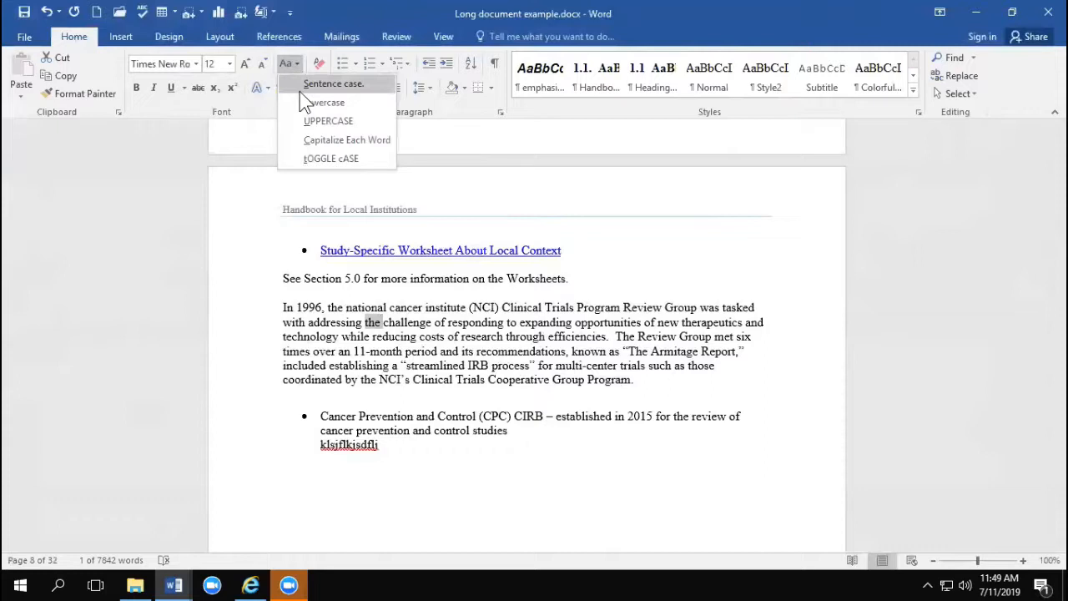
pyautogui.click(551, 288)
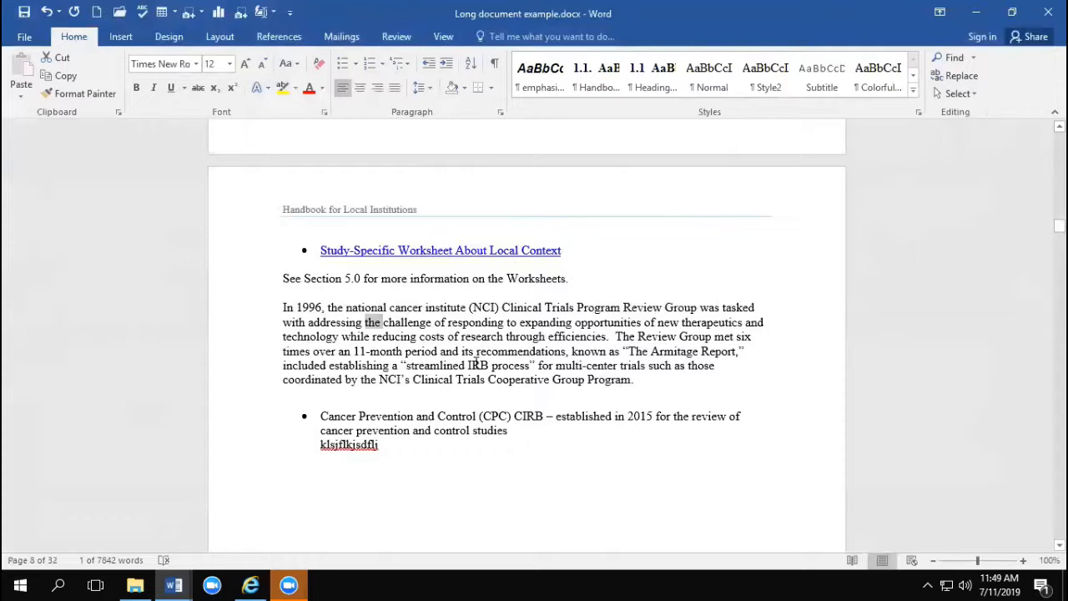
# Step: Enlarge the word "challenge" in the 1996 paragraph to 18 pt and make it bold and italic
pyautogui.doubleClick(405, 322)
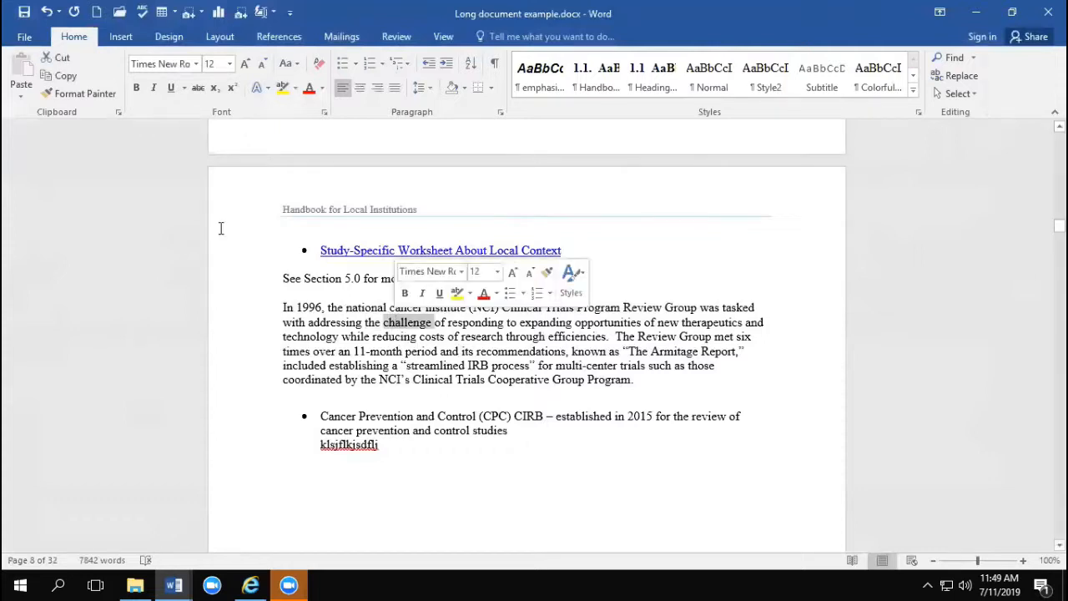
pyautogui.click(246, 64)
pyautogui.click(246, 64)
pyautogui.click(246, 64)
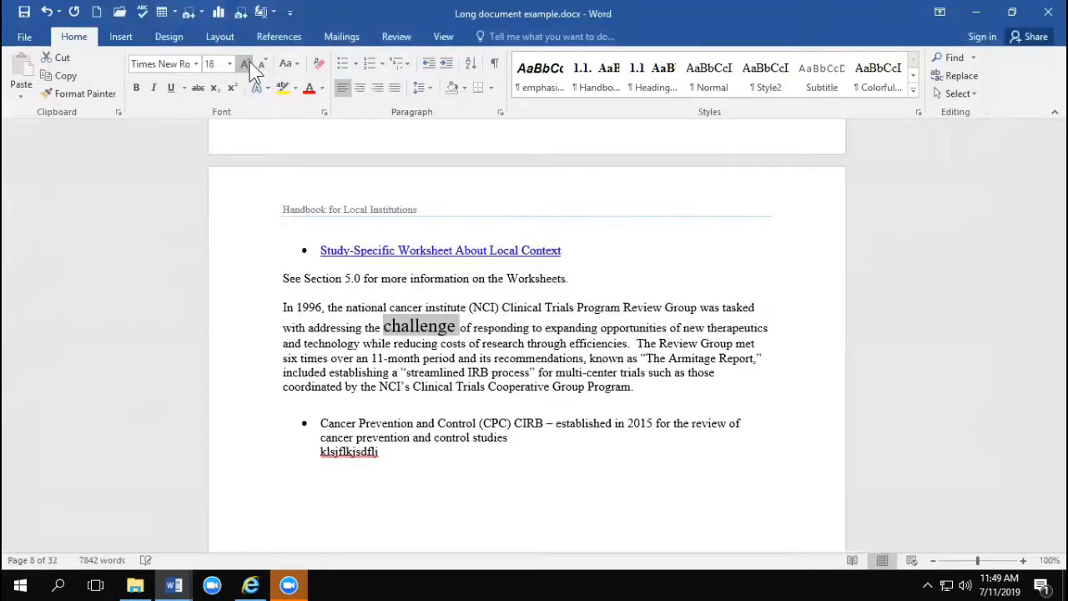
pyautogui.click(136, 87)
pyautogui.click(154, 87)
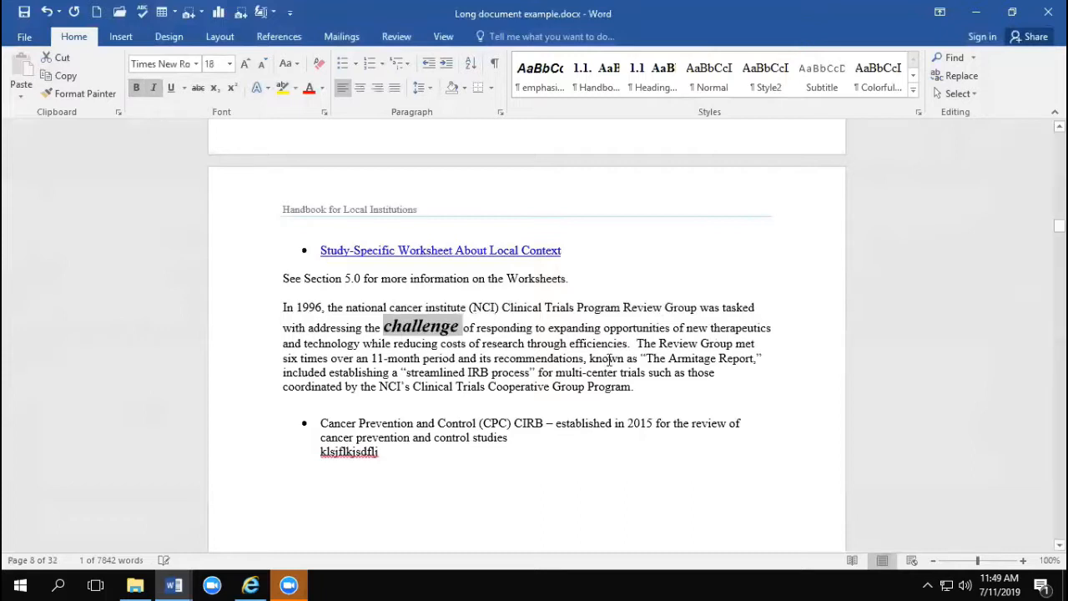
# Step: Copy the formatting of "challenge" to the word "CIRB" in the Cancer Prevention and Control item with Format Painter
pyautogui.click(421, 328)
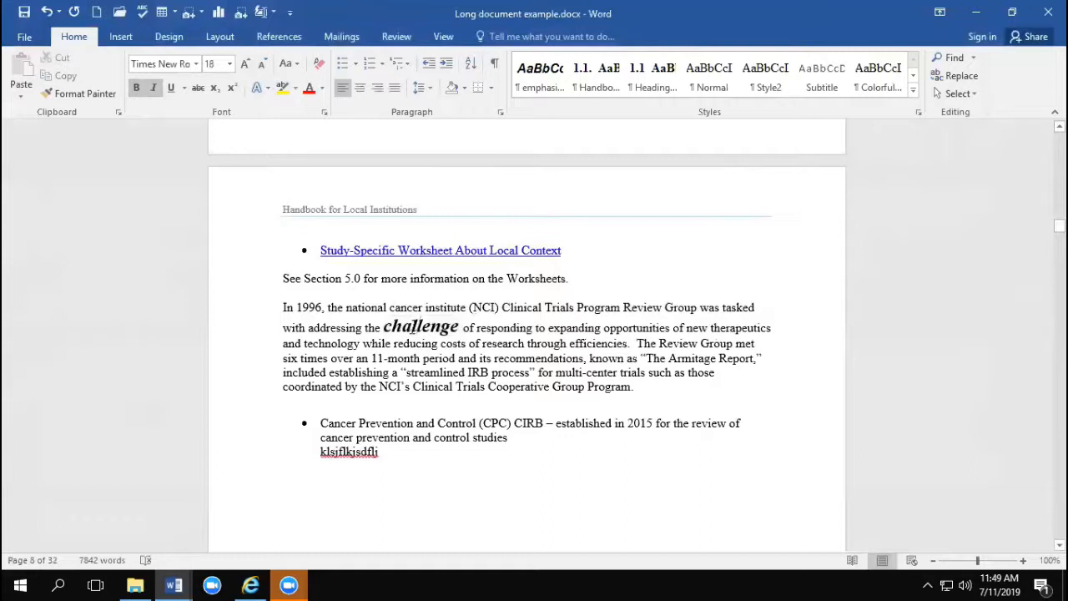
pyautogui.click(81, 94)
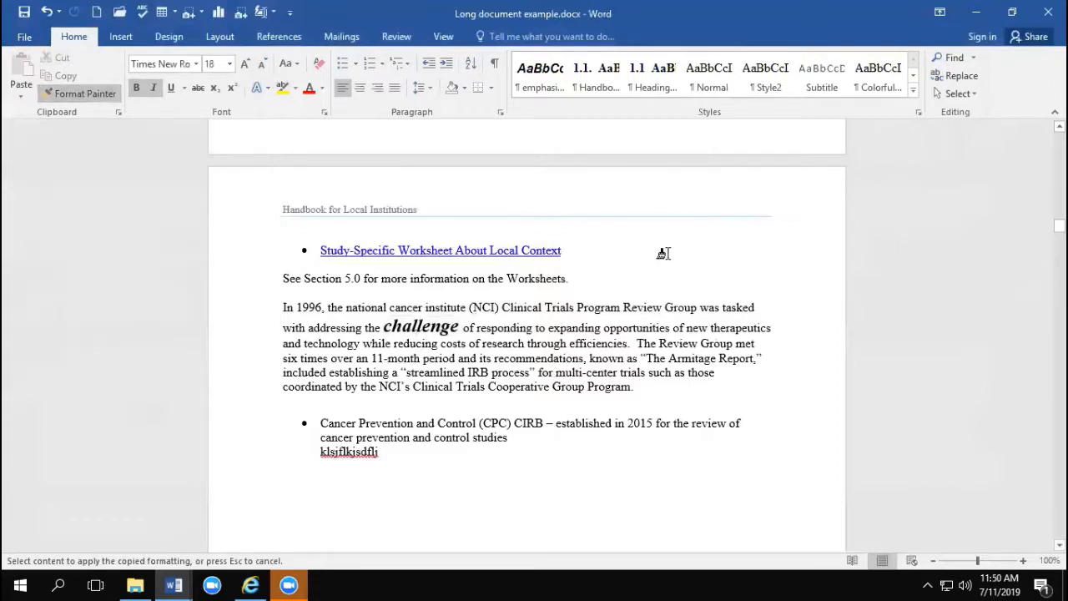
pyautogui.click(516, 422)
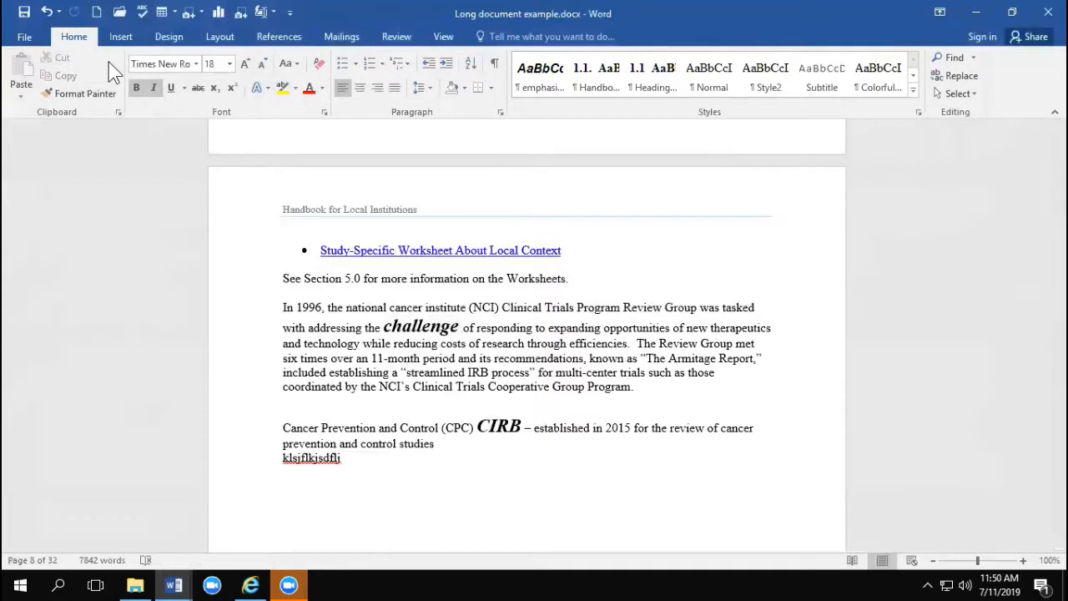
# Step: Keep Format Painter active and apply the same formatting to "used" under Review of Local Context Considerations and "considerations" under CIRB Model
pyautogui.click(87, 95)
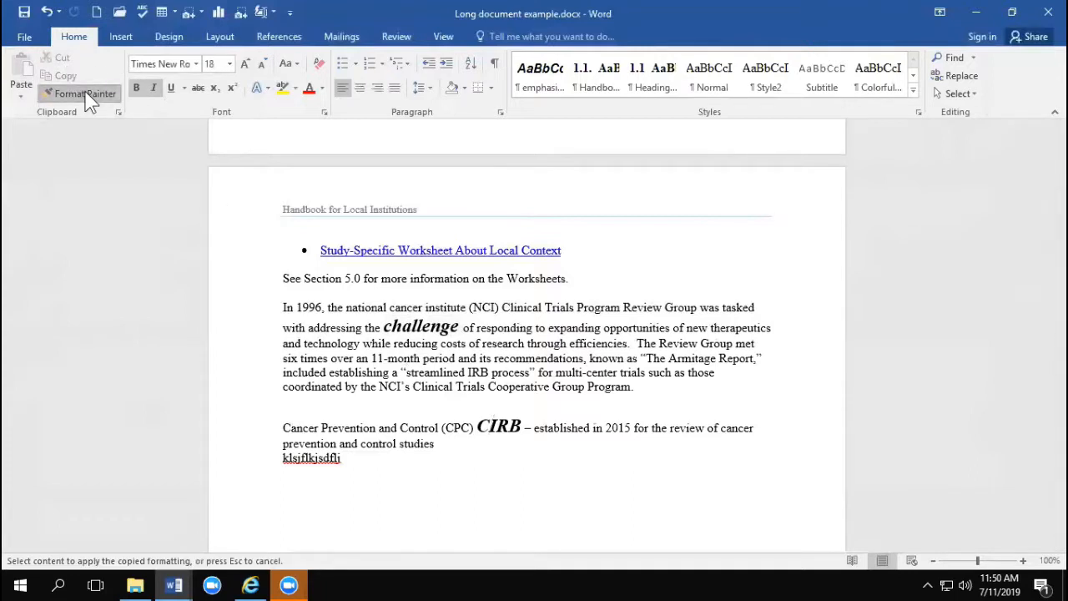
pyautogui.scroll(7, 418, 350)
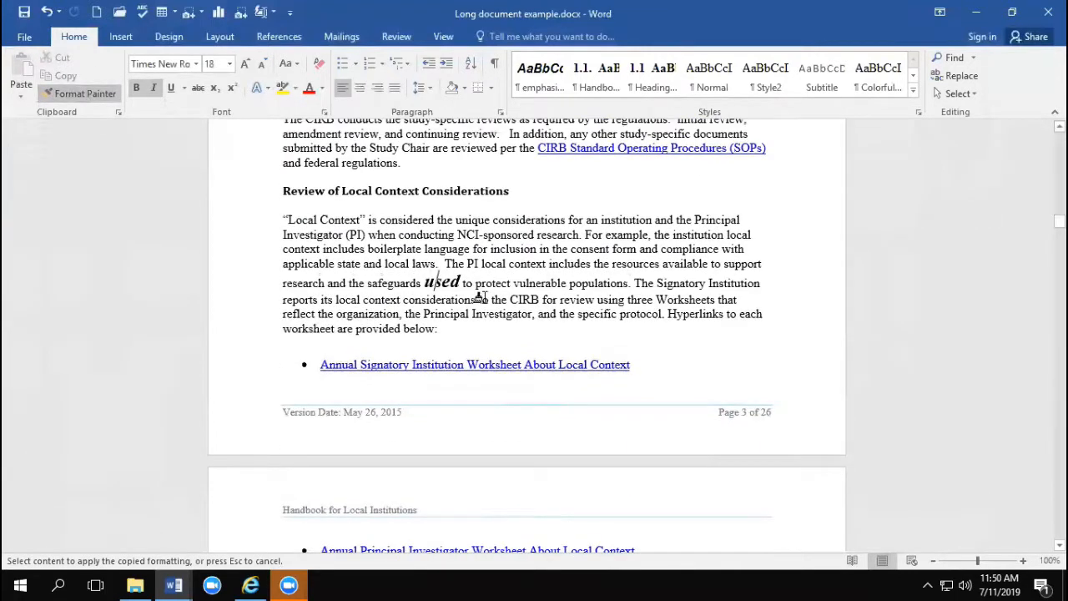
pyautogui.scroll(8, 447, 281)
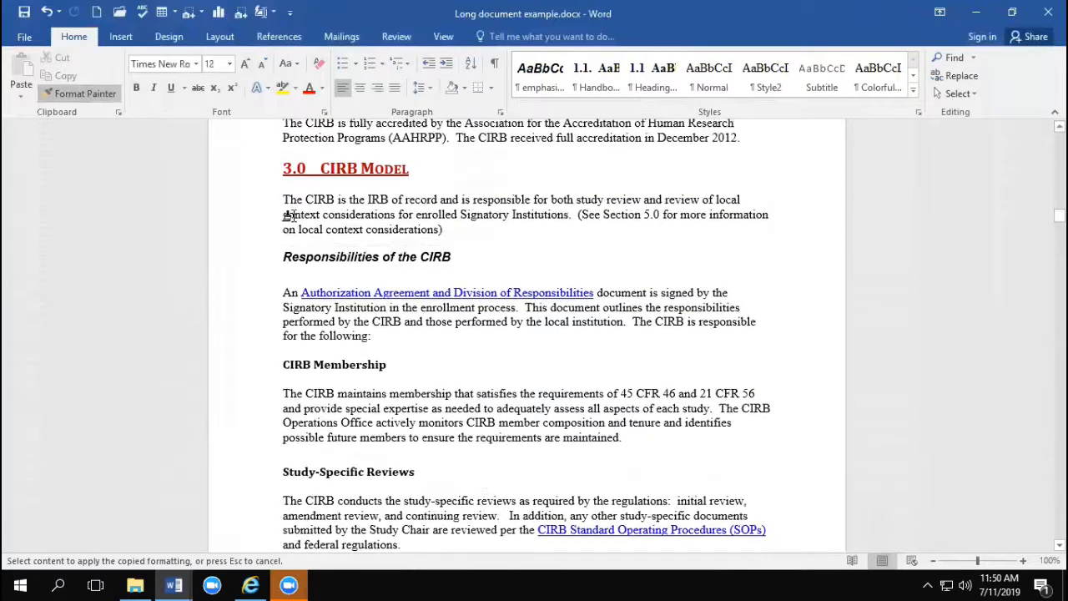
pyautogui.click(341, 214)
# Step: Apply the copied formatting to "CIRB received full" under AAHRPP Accreditation, and turn Format Painter off
pyautogui.scroll(4, 501, 309)
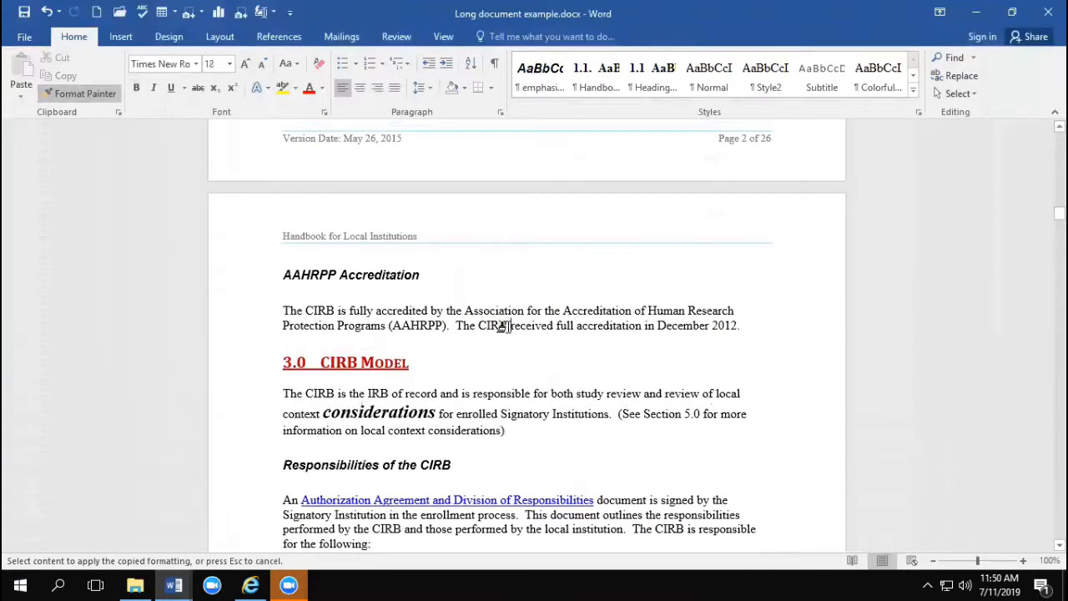
pyautogui.scroll(5, 488, 315)
pyautogui.scroll(-6, 495, 342)
pyautogui.moveTo(479, 288); pyautogui.dragTo(576, 289)
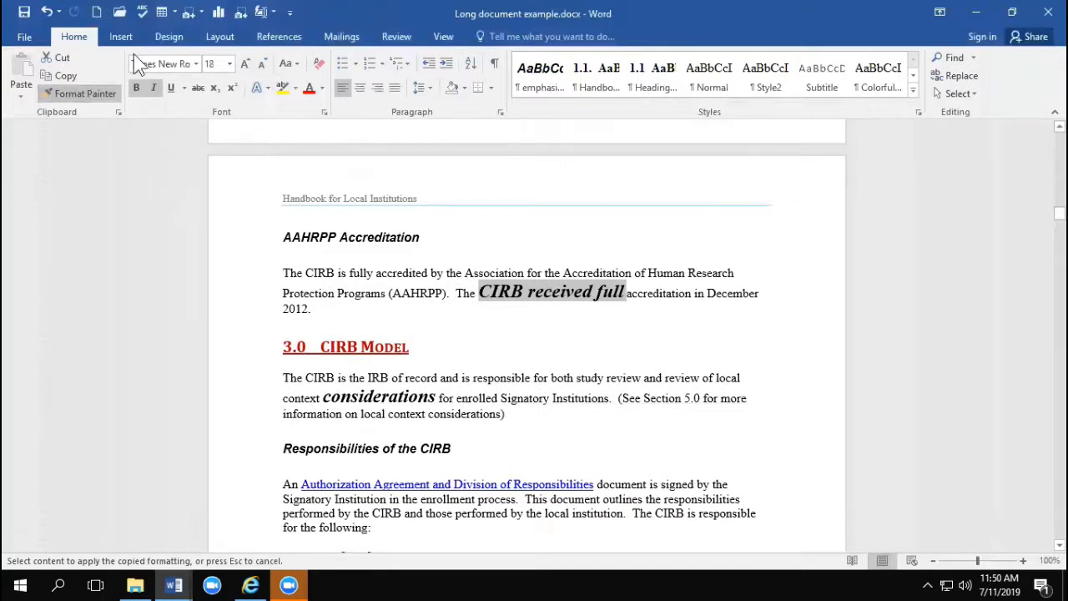
pyautogui.click(75, 90)
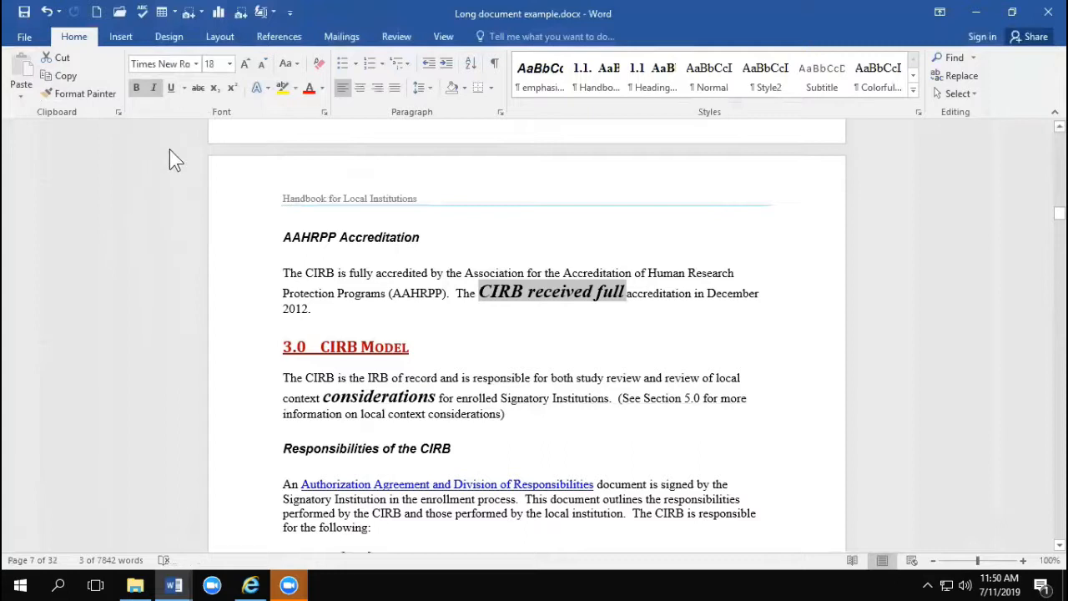
# Step: Clear all formatting from "CIRB received full" under AAHRPP Accreditation, including the final letters of "full"
pyautogui.click(524, 293)
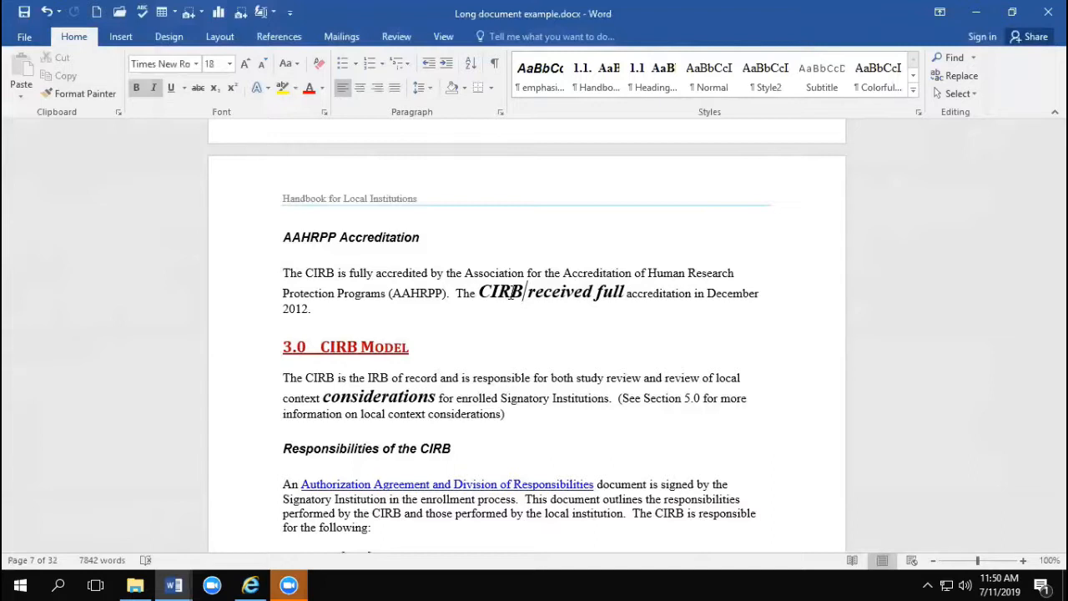
pyautogui.moveTo(480, 292); pyautogui.dragTo(626, 292)
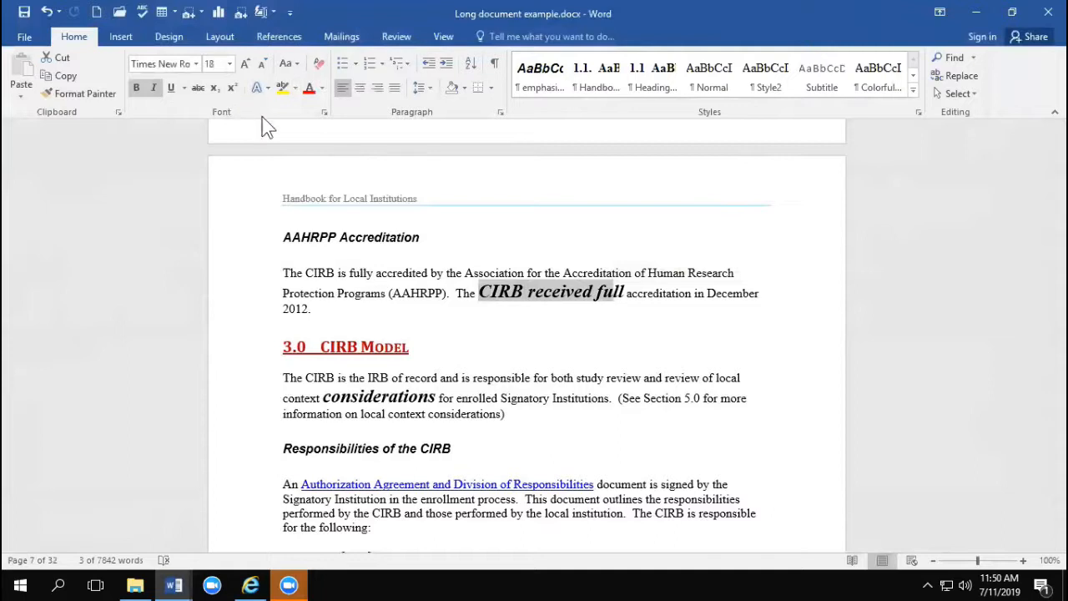
pyautogui.click(320, 73)
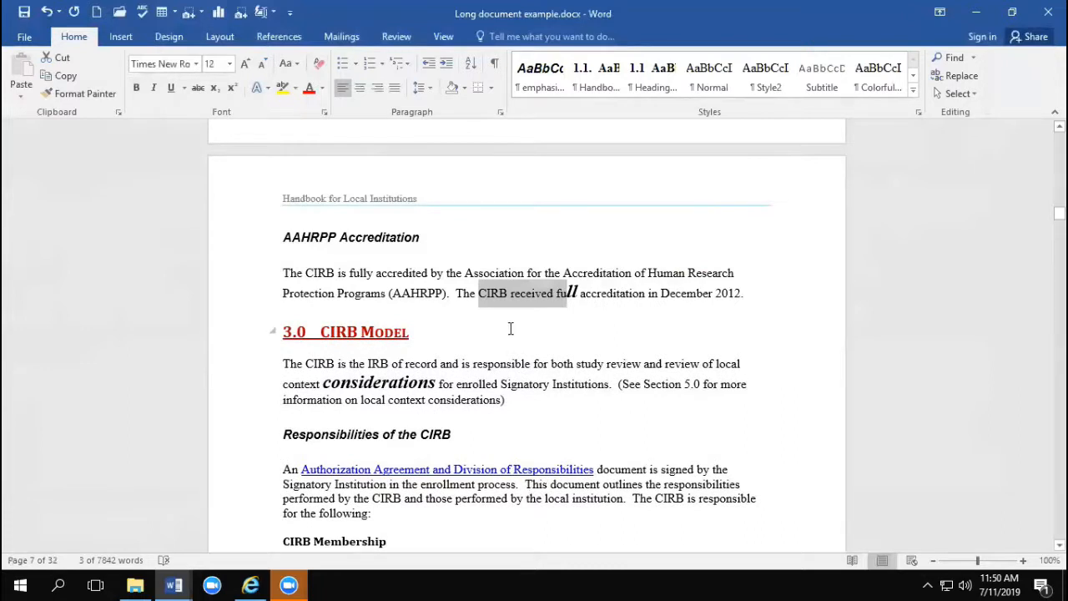
pyautogui.click(570, 293)
pyautogui.moveTo(570, 293); pyautogui.dragTo(579, 293)
pyautogui.click(319, 64)
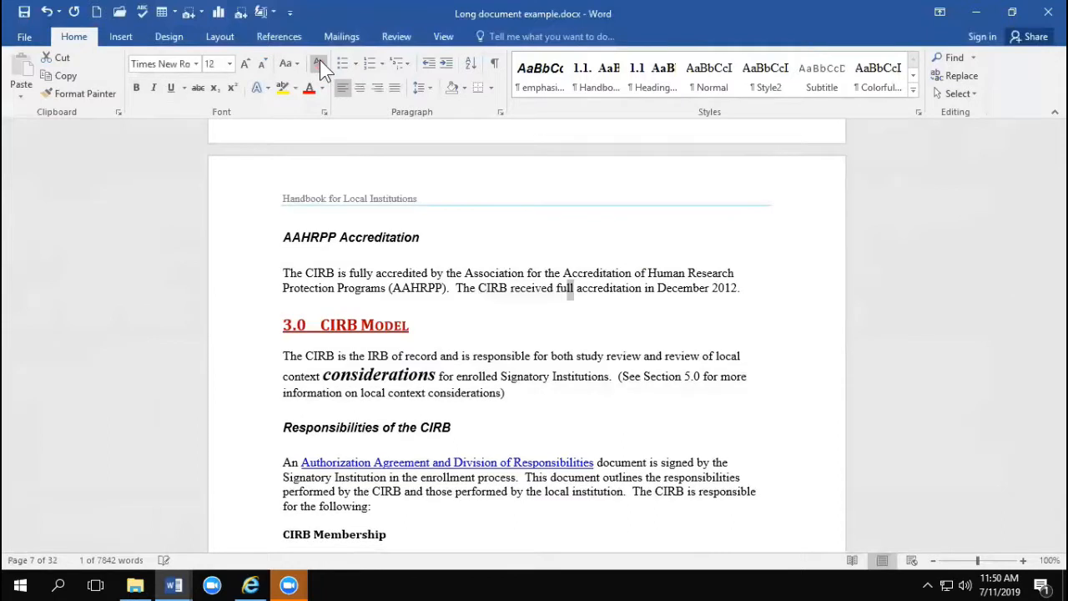
pyautogui.click(633, 224)
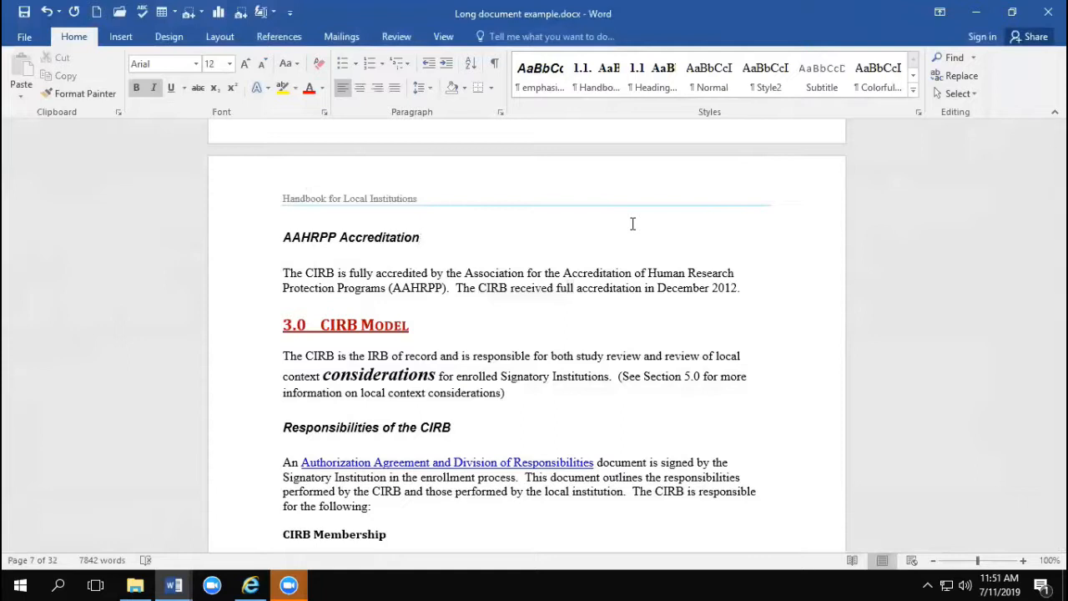
# Step: Open Find and Replace and enter "CIRB ", copied from the AAHRPP Accreditation paragraph, as the text to find
pyautogui.click(521, 311)
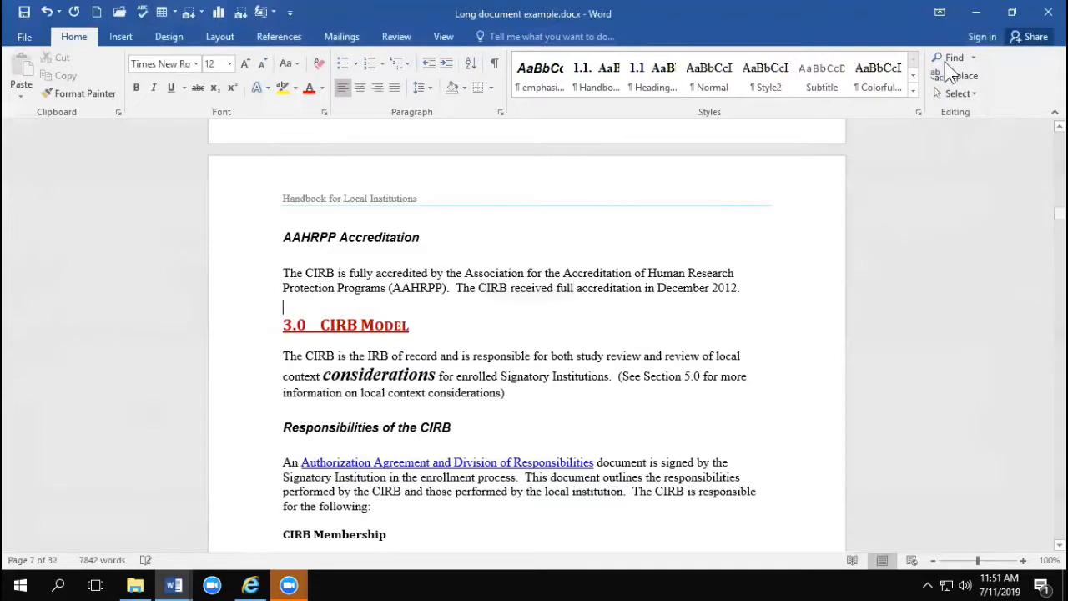
pyautogui.click(955, 78)
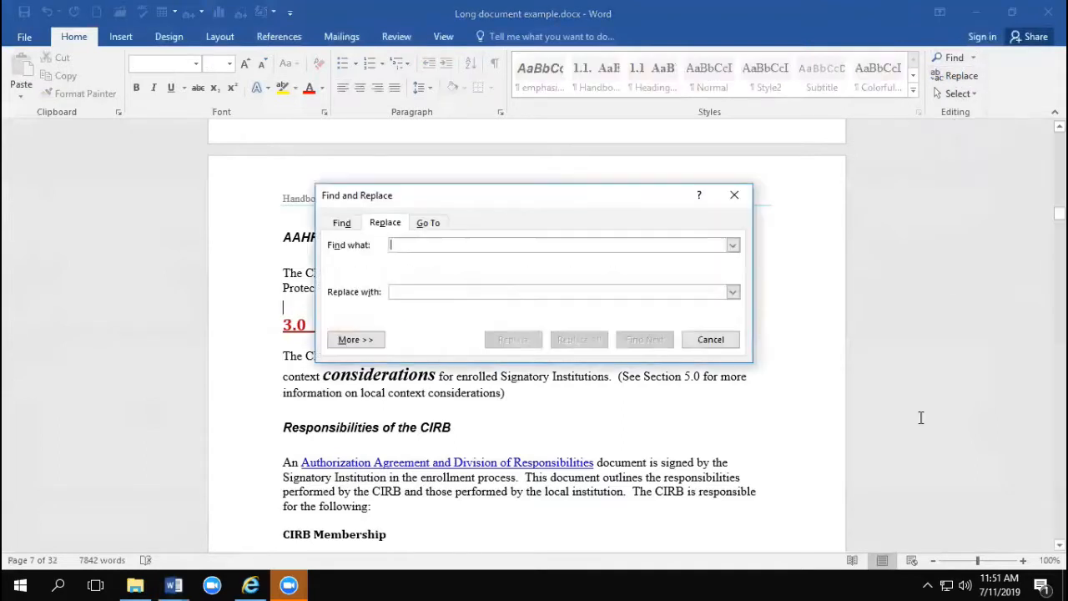
pyautogui.moveTo(527, 203); pyautogui.dragTo(478, 314)
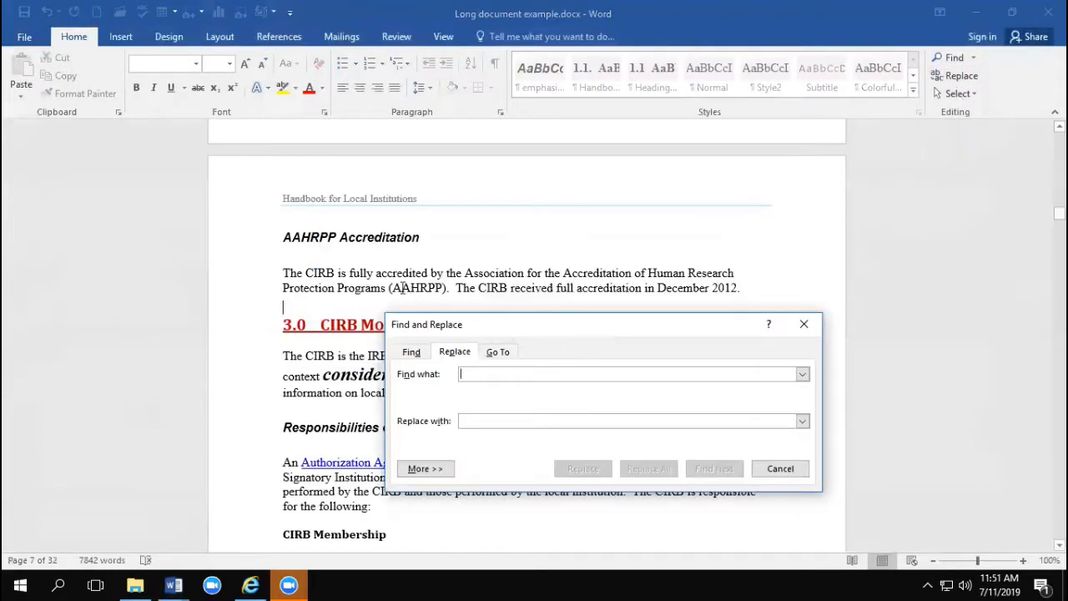
pyautogui.doubleClick(321, 273)
pyautogui.hotkey('ctrl', 'c')
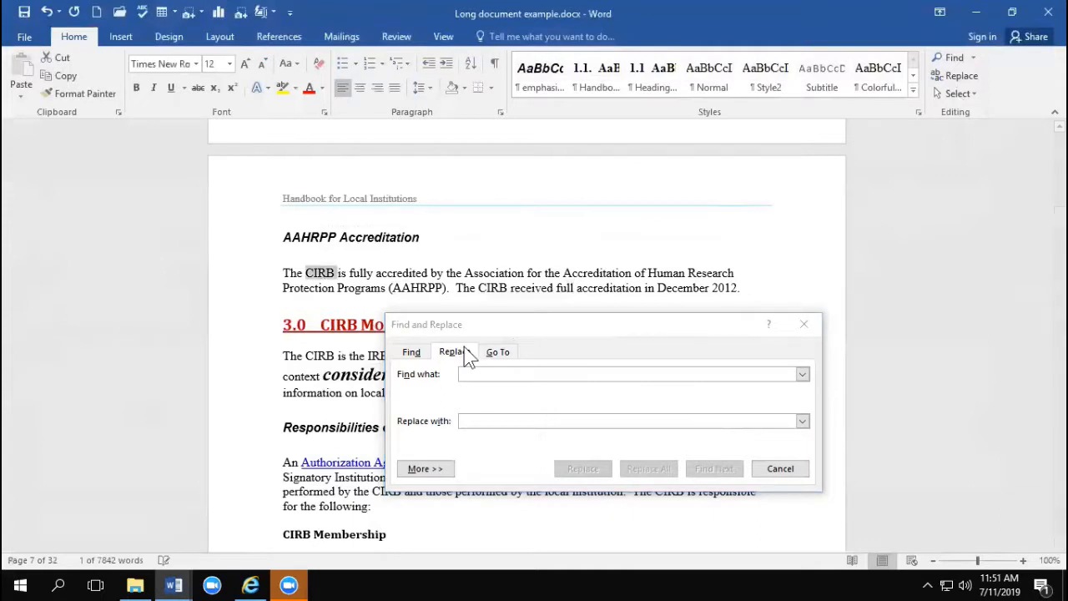
pyautogui.click(500, 377)
pyautogui.hotkey('ctrl', 'v')
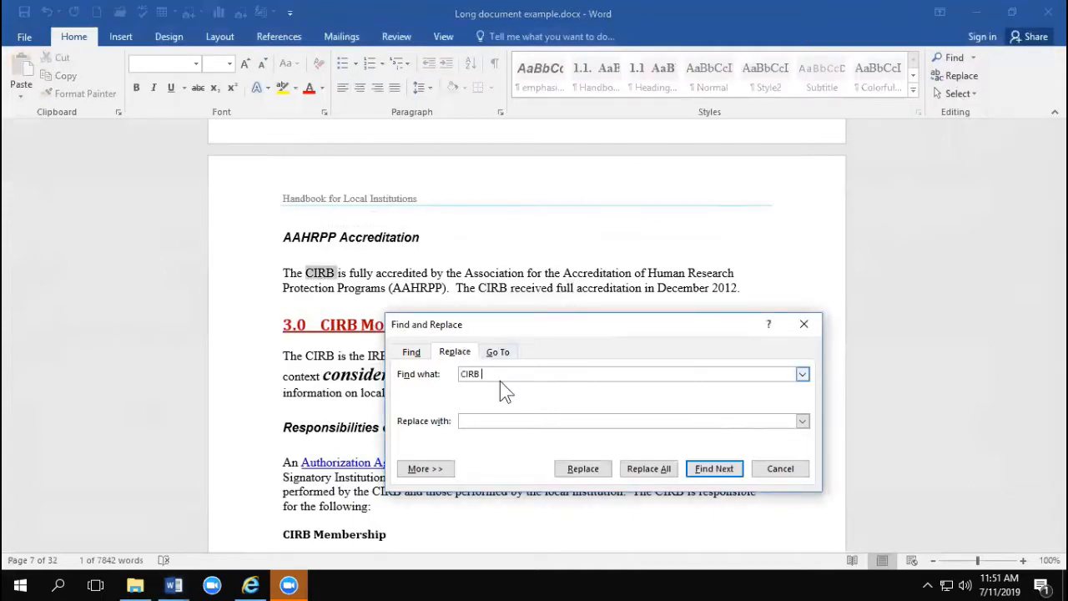
# Step: Enter "WIRB" as the replacement text and overwrite it with "CIRB"
pyautogui.click(477, 421)
pyautogui.write('WIRB')
pyautogui.moveTo(533, 324); pyautogui.dragTo(501, 243)
pyautogui.moveTo(459, 339); pyautogui.dragTo(407, 339)
pyautogui.write('CIRB')
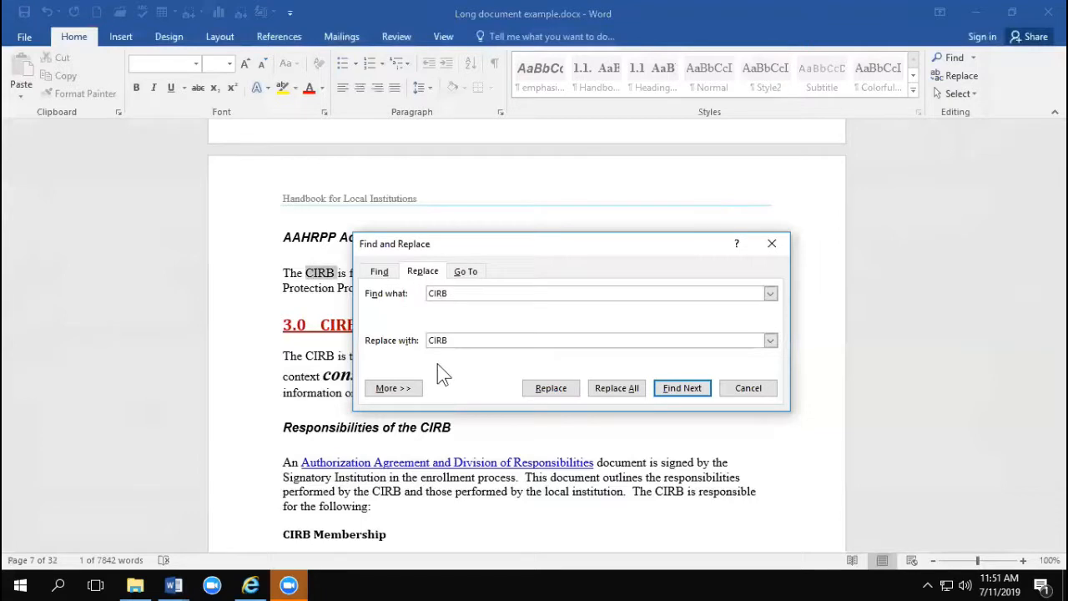
# Step: Expand the replace options and set the font style of the replacement text to Italic
pyautogui.click(393, 388)
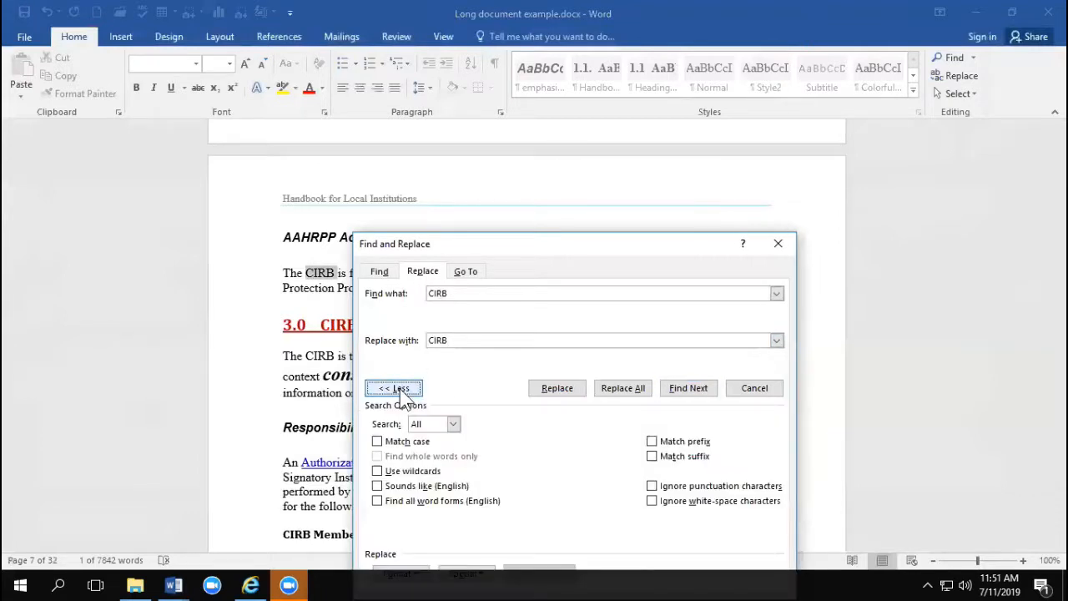
pyautogui.click(457, 341)
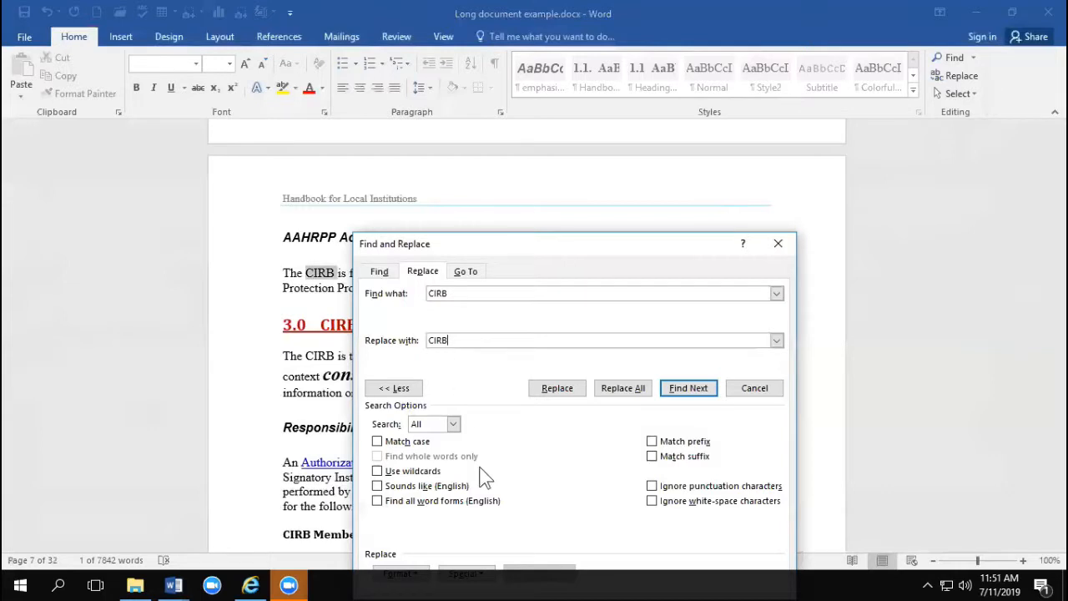
pyautogui.moveTo(547, 242); pyautogui.dragTo(501, 122)
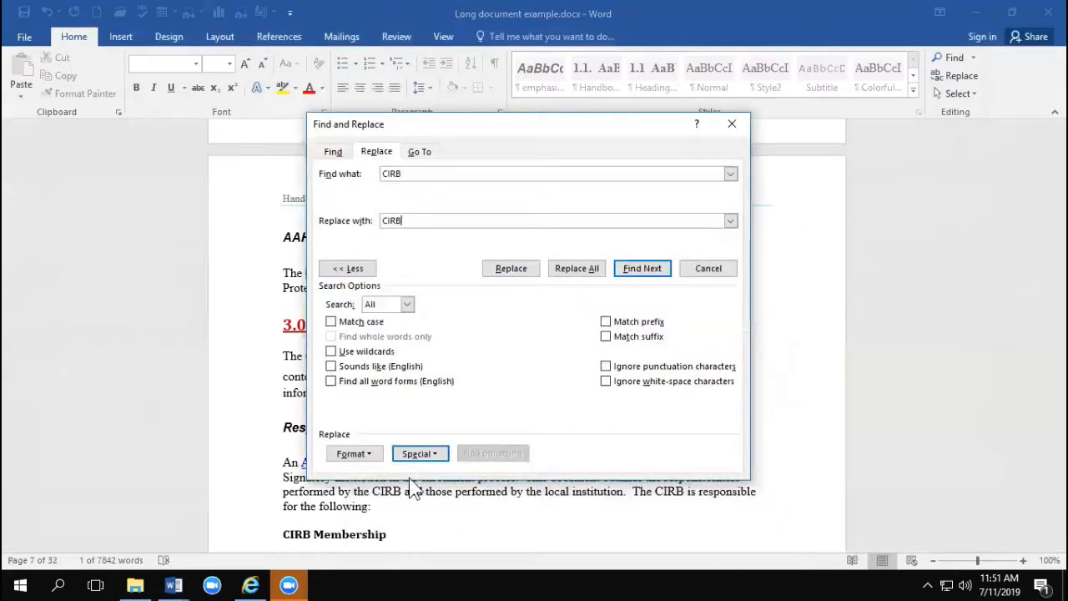
pyautogui.click(371, 453)
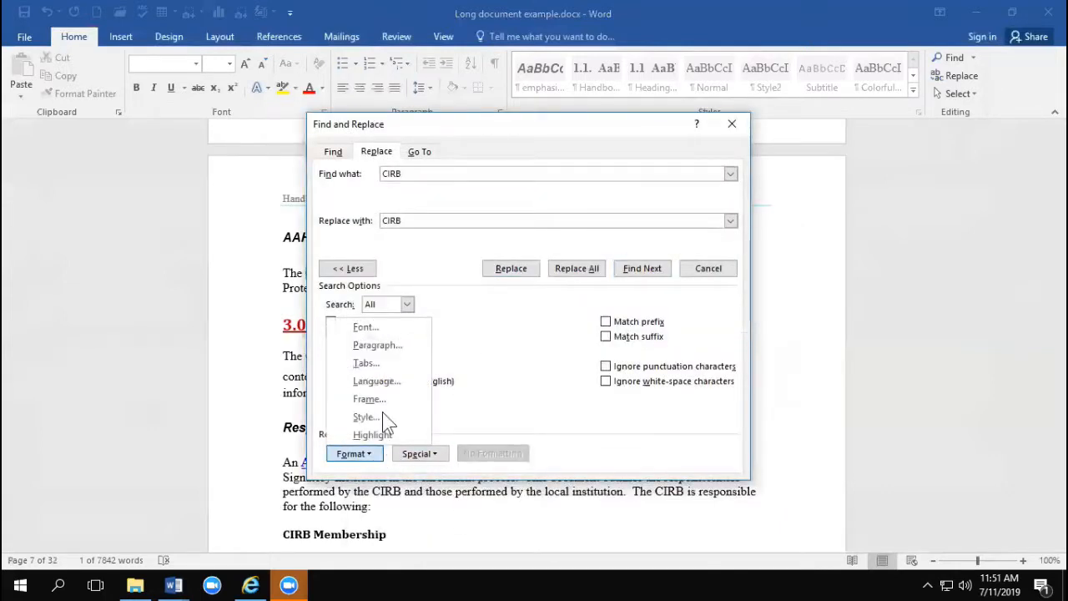
pyautogui.click(368, 327)
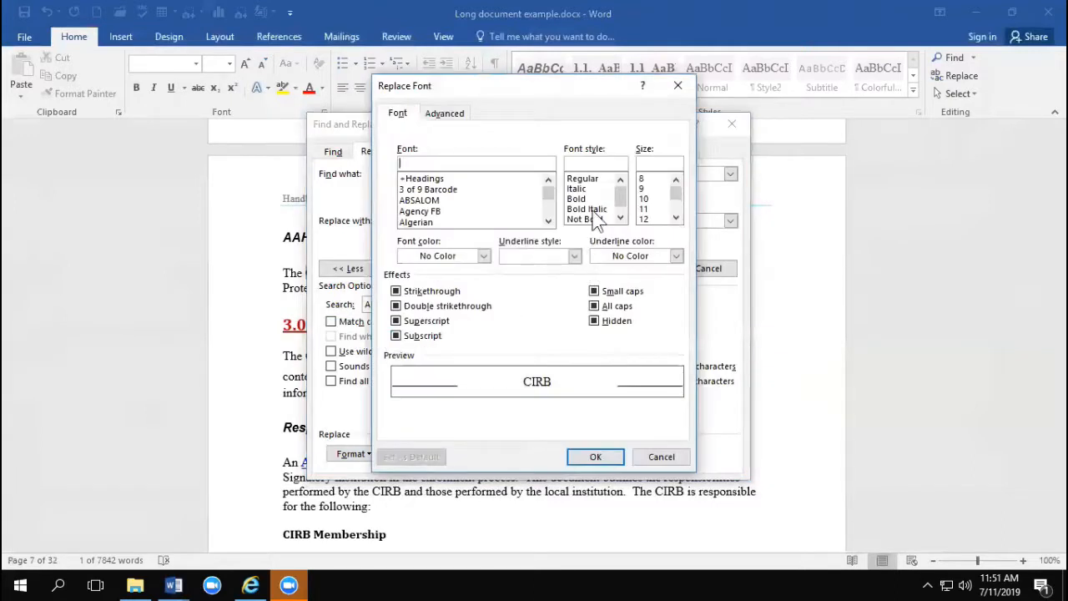
pyautogui.click(584, 188)
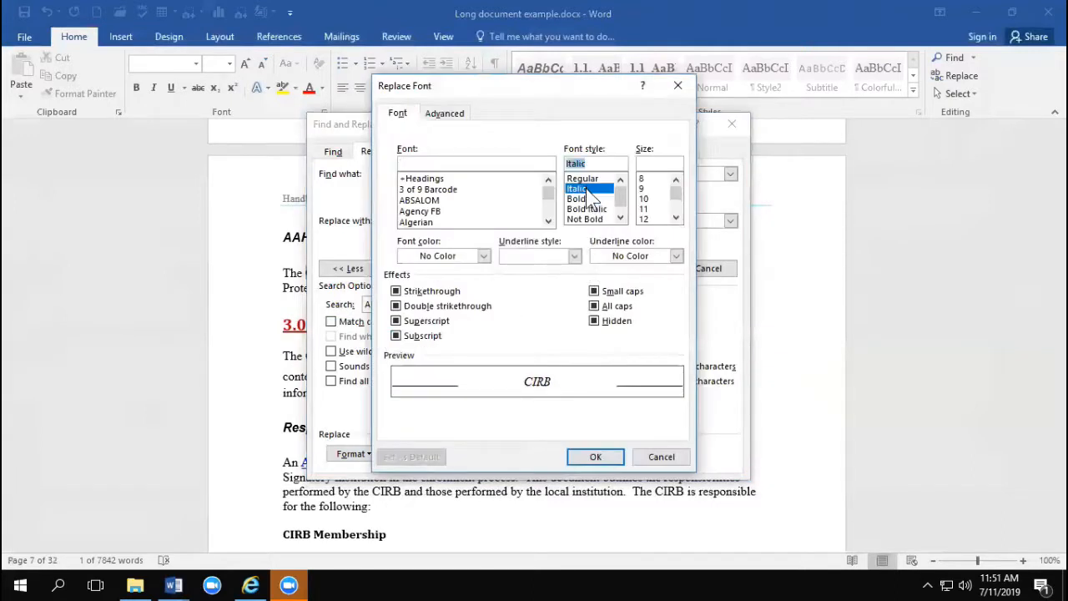
pyautogui.click(596, 456)
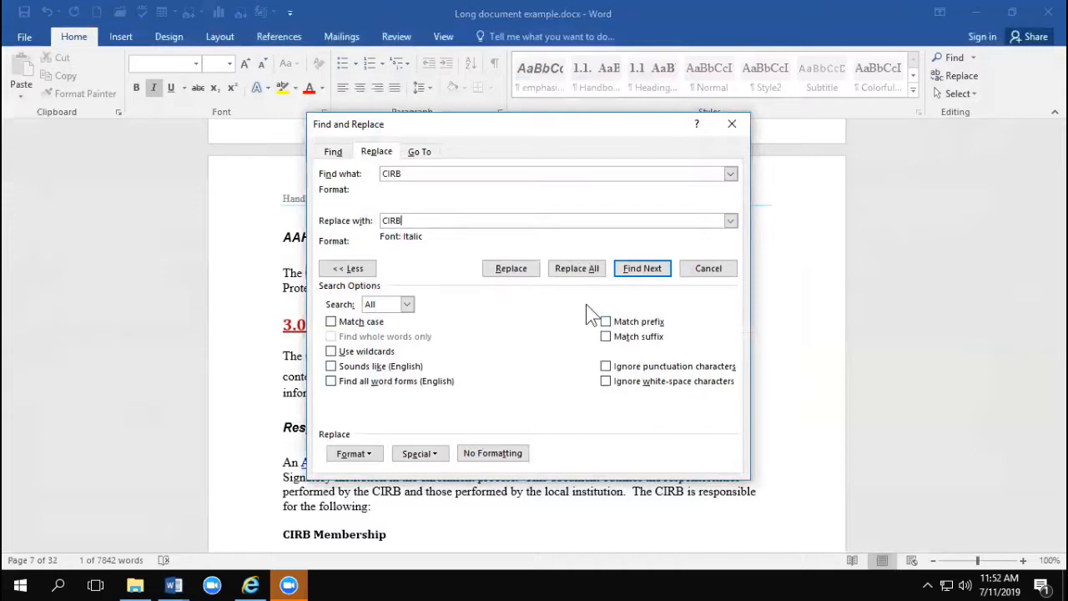
# Step: Try replacing every "CIRB " in the document with italic "CIRB" without a trailing space, and undo the replacement
pyautogui.click(574, 271)
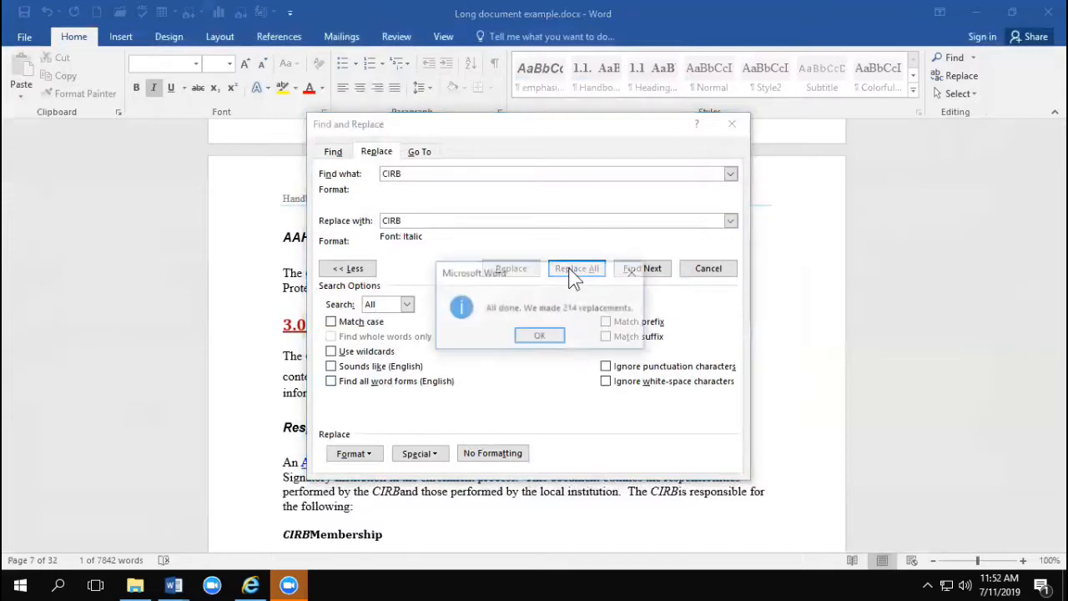
pyautogui.click(540, 338)
pyautogui.click(732, 124)
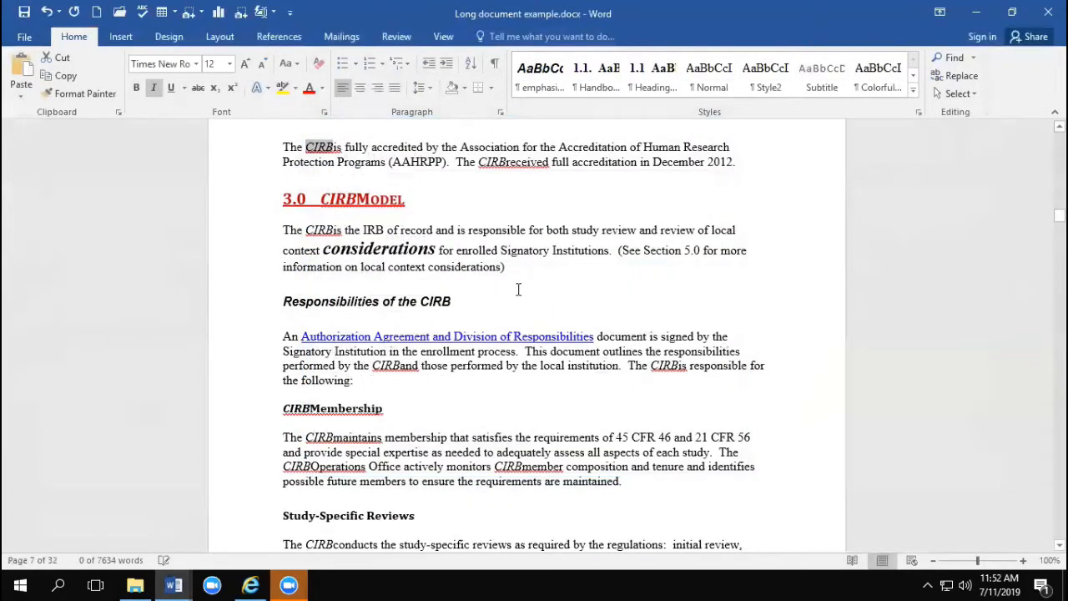
pyautogui.scroll(3, 584, 267)
pyautogui.click(363, 261)
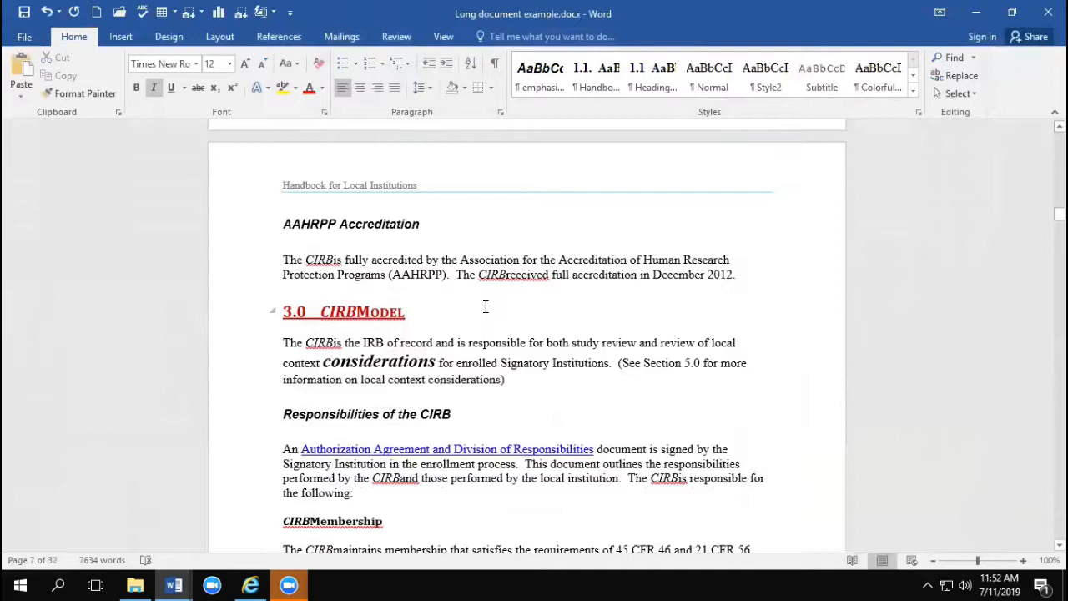
pyautogui.click(47, 12)
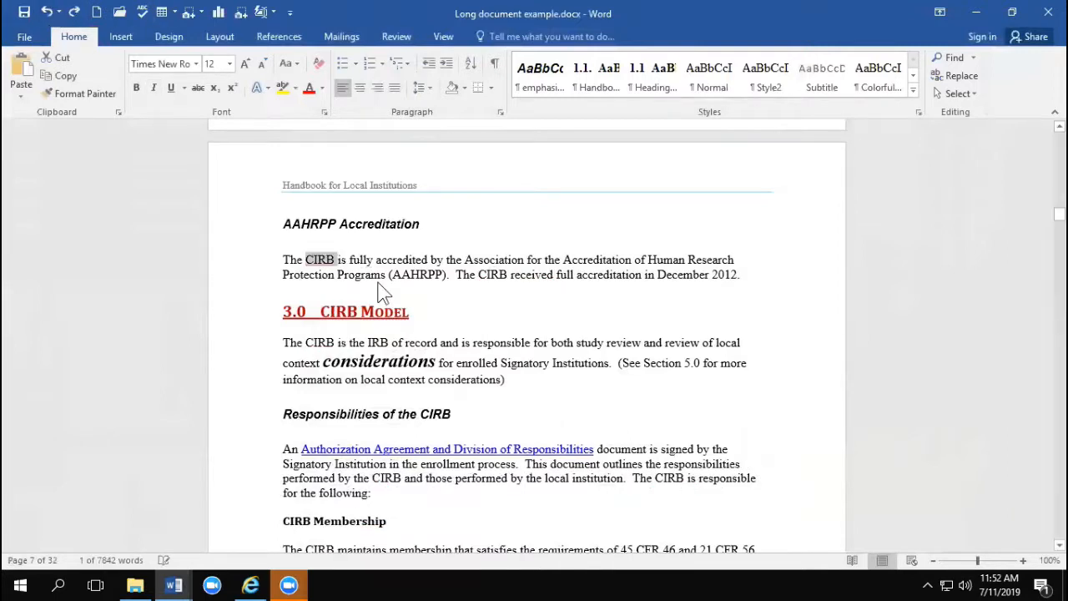
# Step: Add a trailing space to the replacement text "CIRB" and replace all occurrences with the italic version, including those from the document's beginning
pyautogui.click(952, 76)
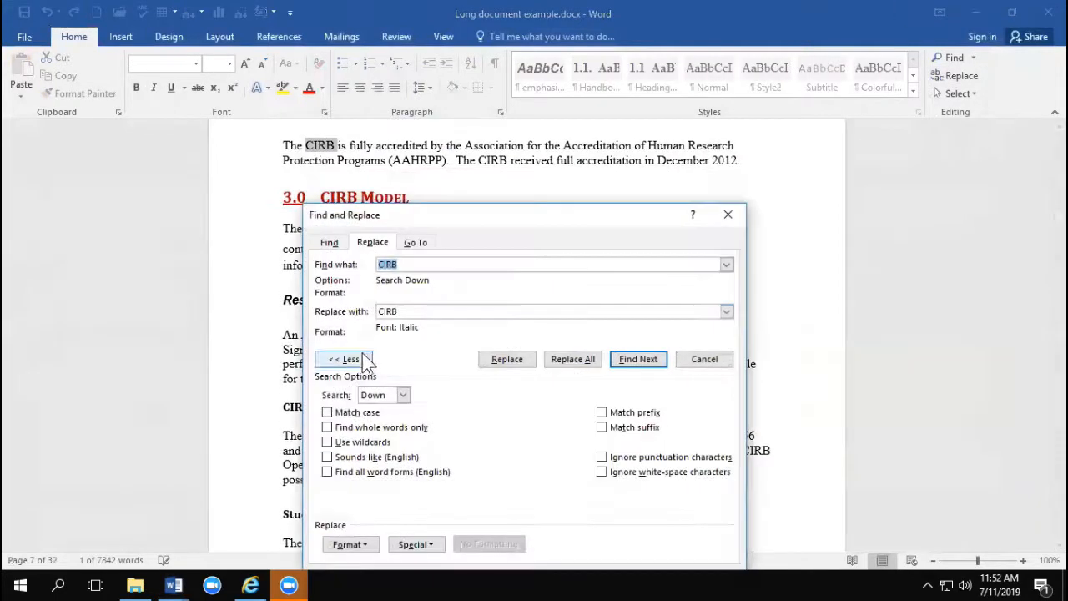
pyautogui.click(422, 311)
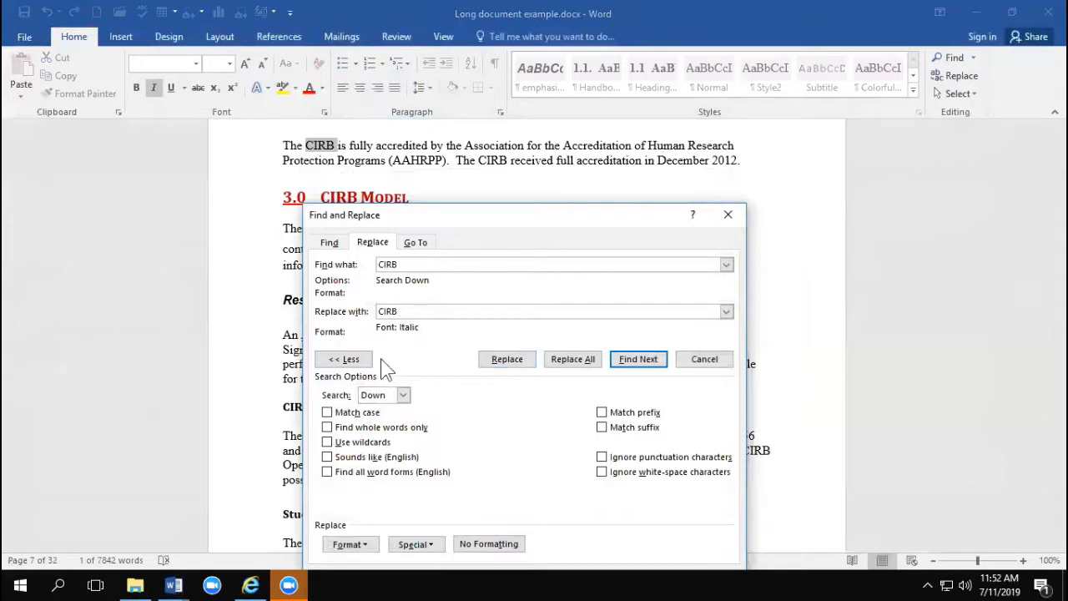
pyautogui.click(574, 359)
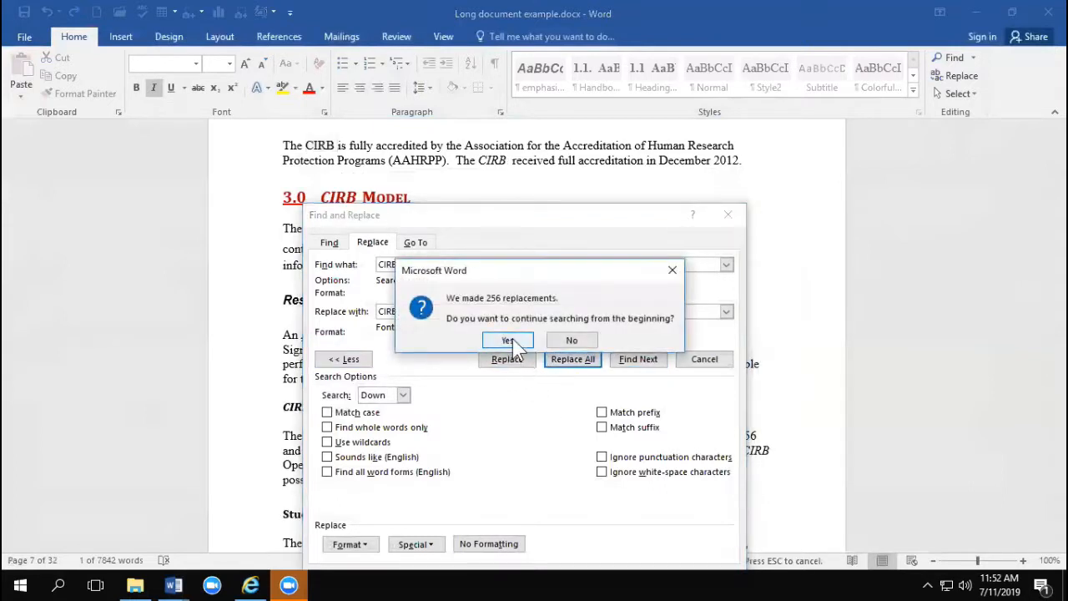
pyautogui.click(509, 339)
pyautogui.click(544, 337)
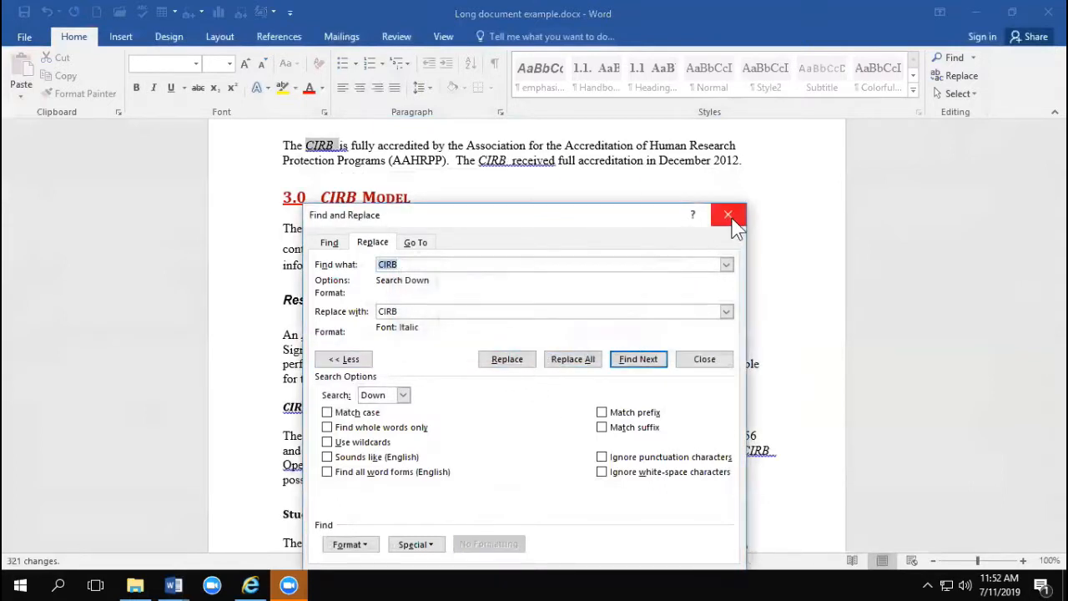
pyautogui.click(727, 216)
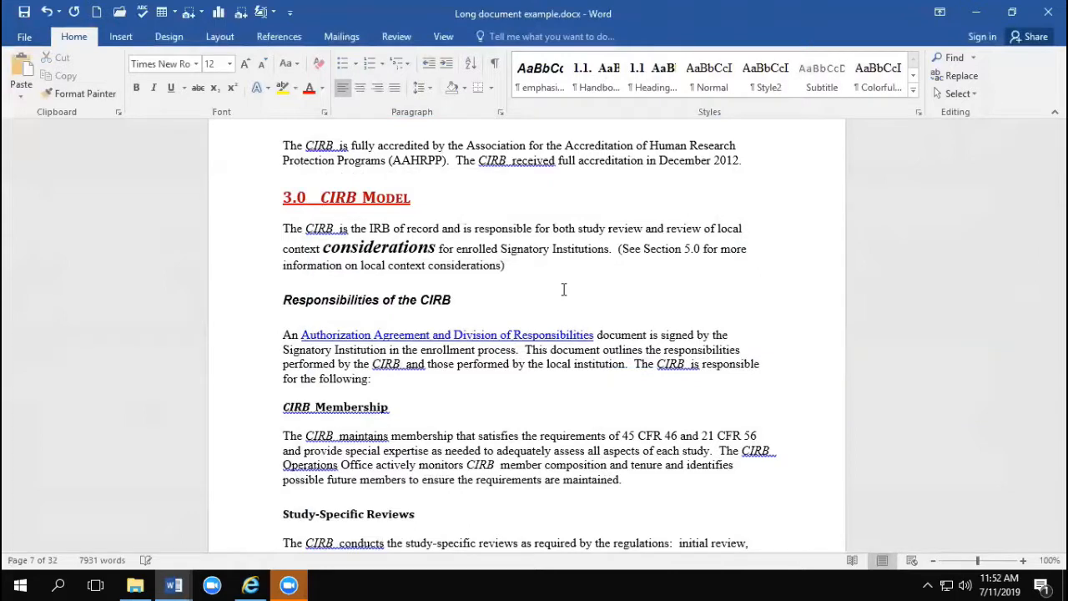
# Step: Reopen Find and Replace, remove the italic formatting from the replacement text, and close the dialog
pyautogui.click(968, 75)
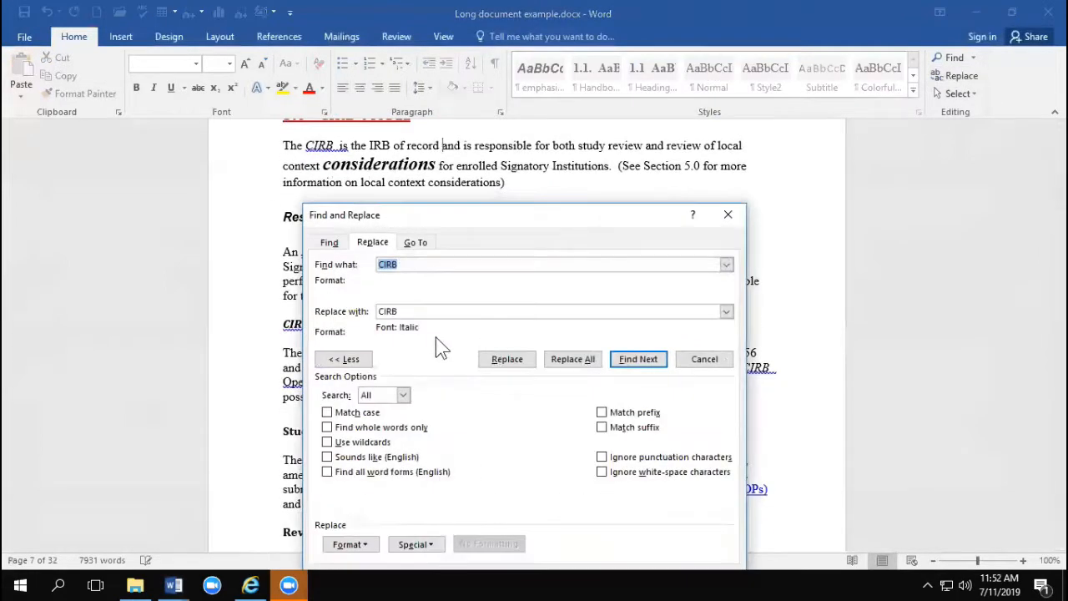
pyautogui.click(389, 311)
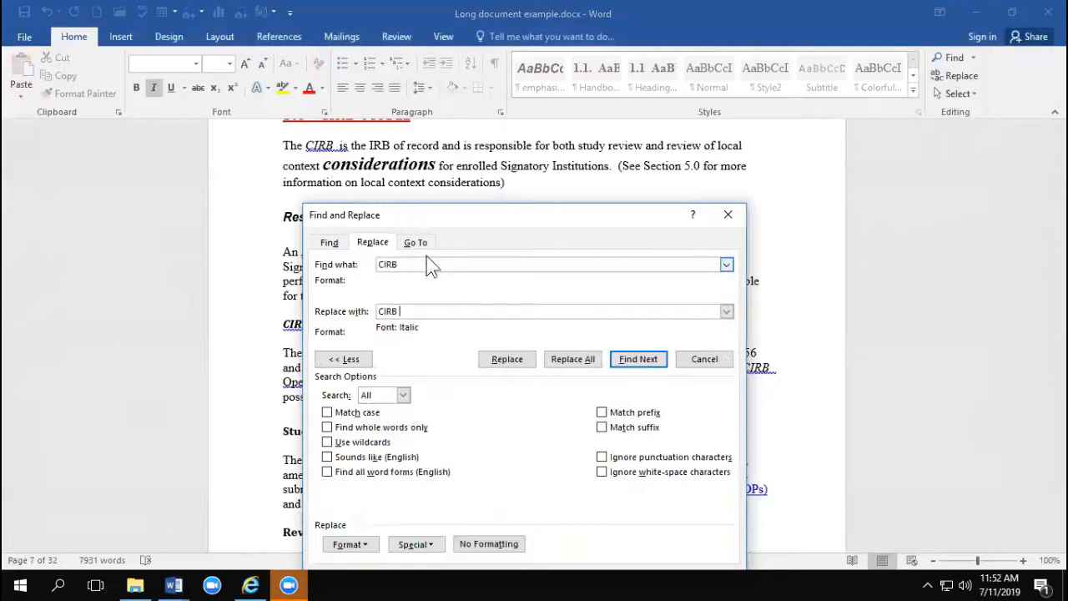
pyautogui.moveTo(447, 215); pyautogui.dragTo(426, 135)
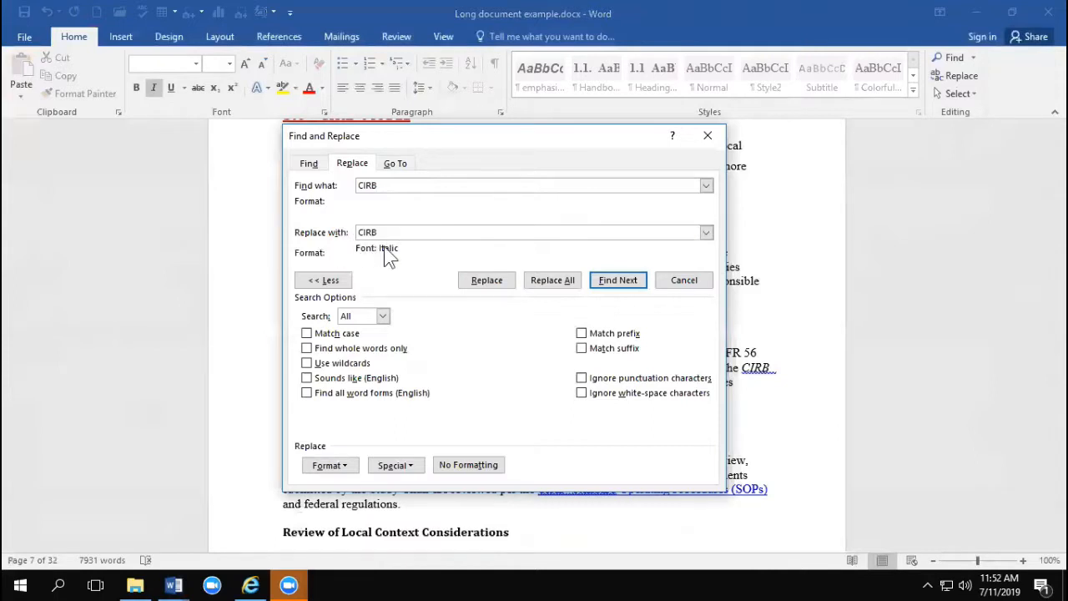
pyautogui.click(470, 469)
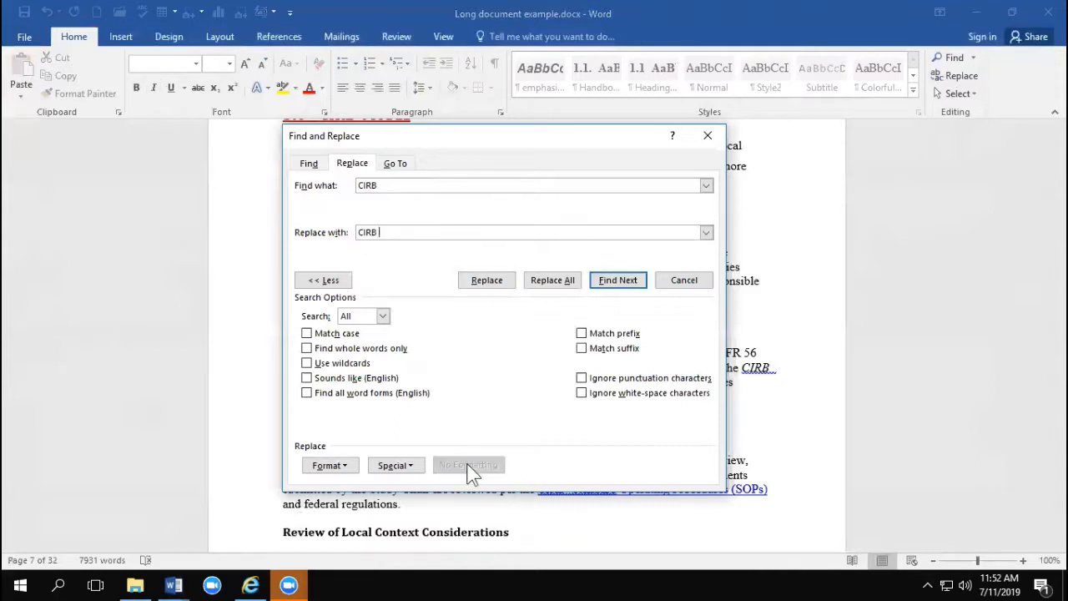
pyautogui.click(708, 136)
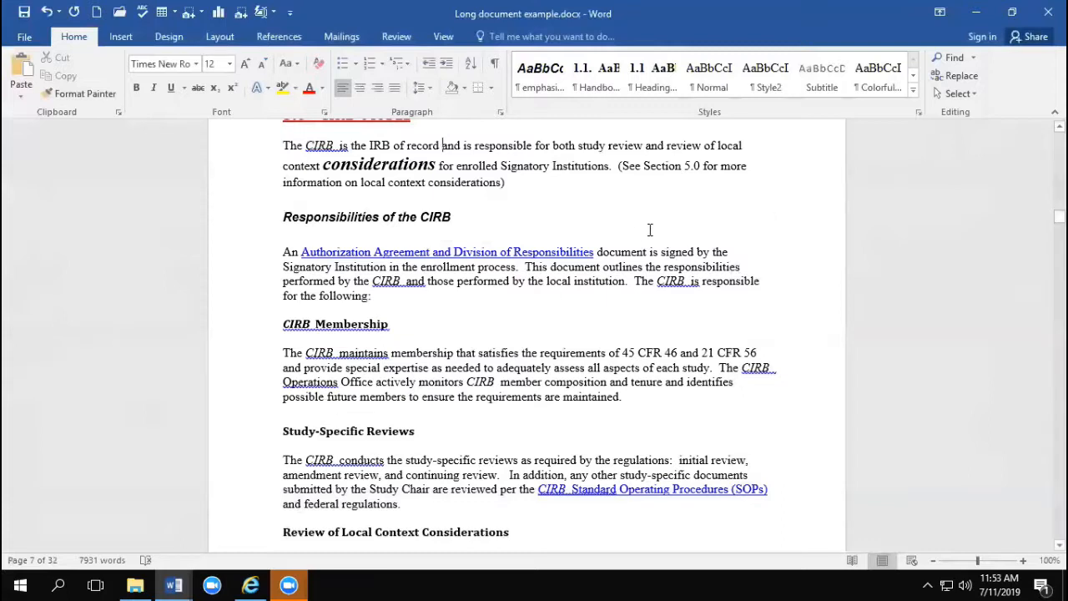
# Step: Open the Version Date footer for editing, move into the header on the following page, and return to the body text
pyautogui.scroll(3, 699, 296)
pyautogui.scroll(5, 697, 296)
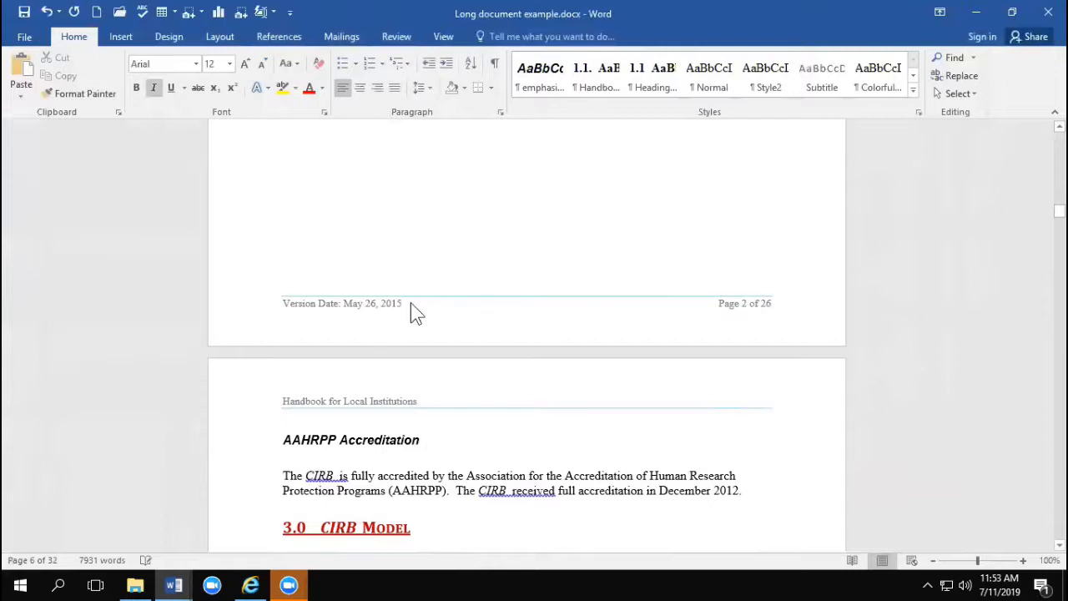
pyautogui.doubleClick(412, 304)
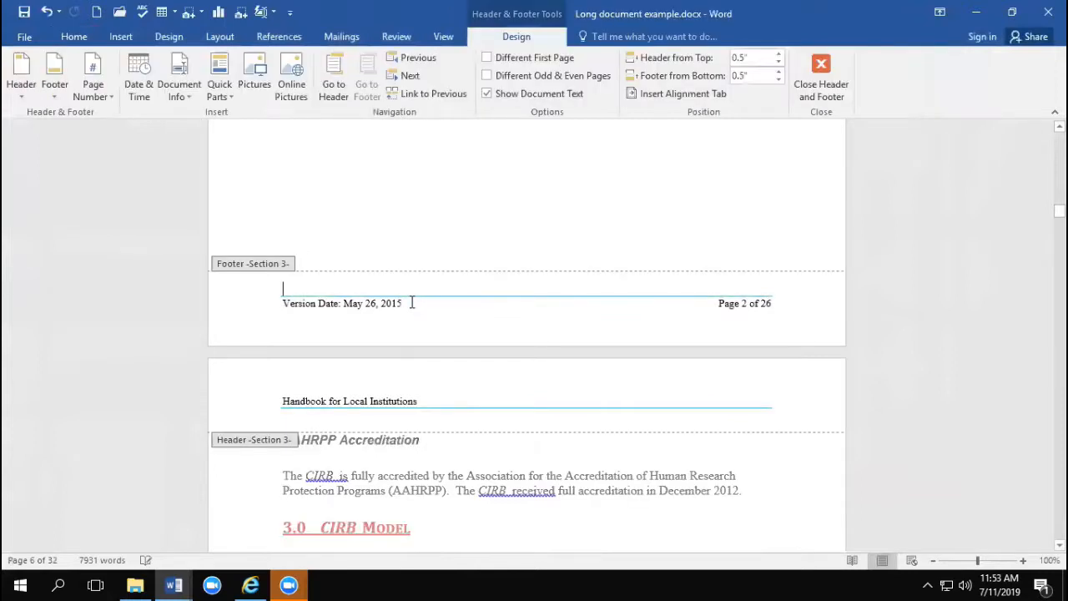
pyautogui.click(360, 396)
pyautogui.doubleClick(743, 493)
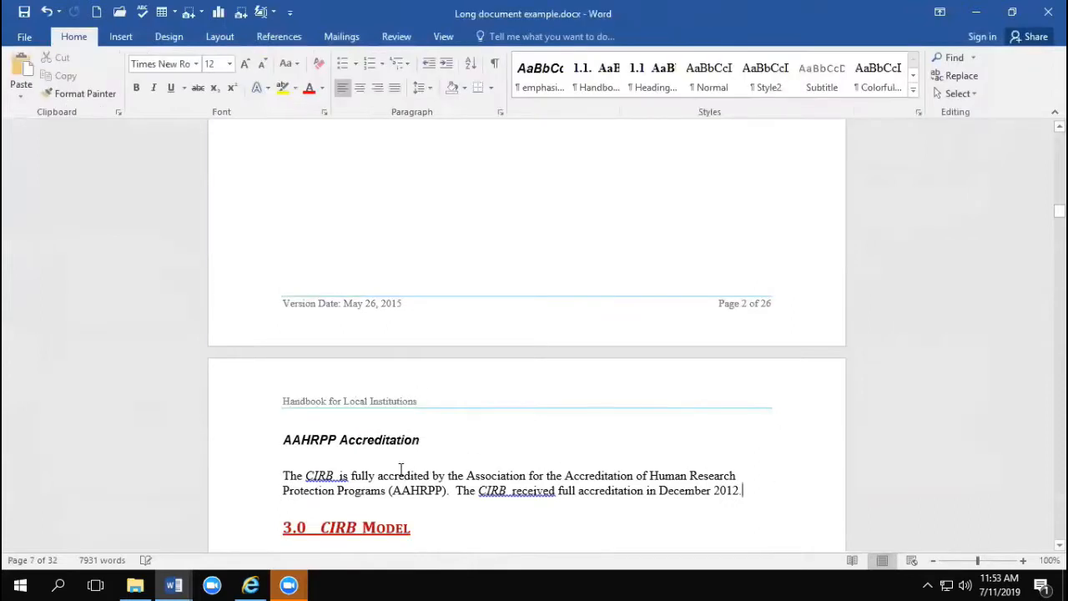
# Step: Open the "Handbook for Local Institutions" header for editing, and return to the CIRB Model paragraph
pyautogui.doubleClick(354, 405)
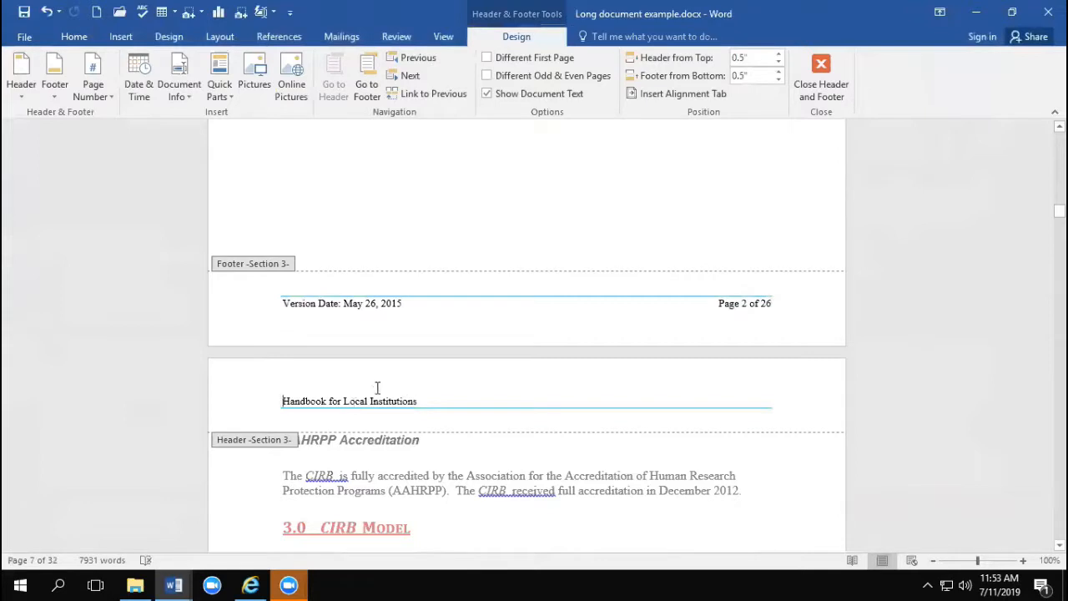
pyautogui.scroll(-3, 376, 386)
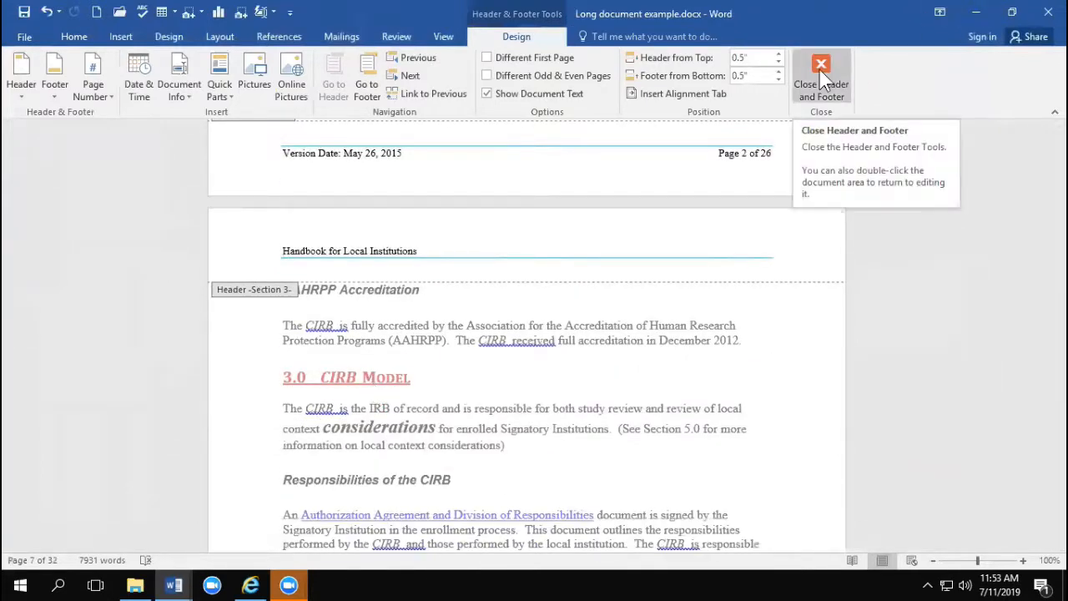
pyautogui.doubleClick(482, 430)
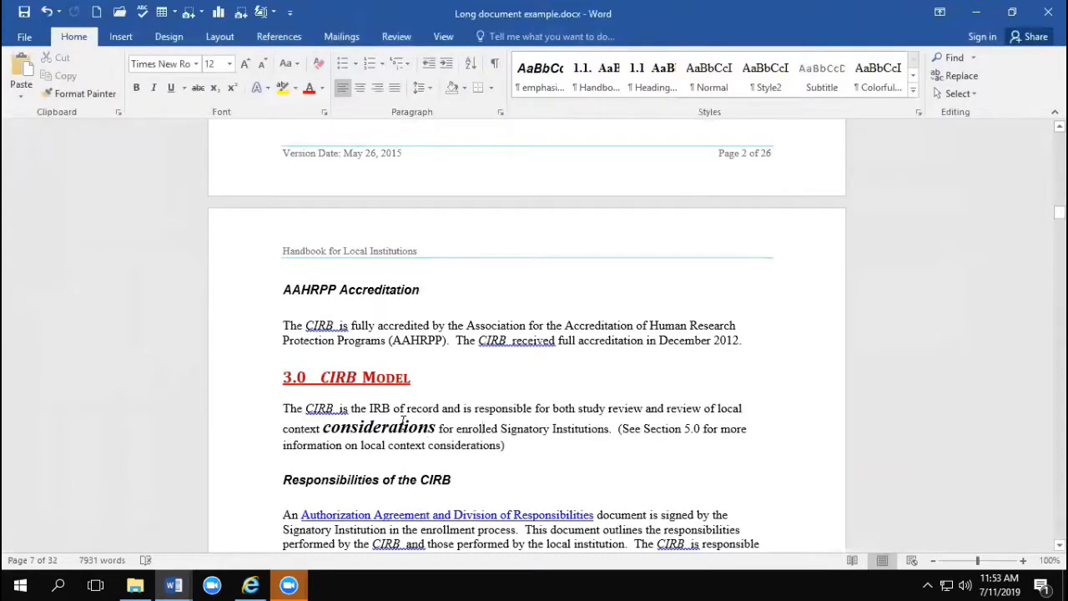
# Step: Switch to the open document Document2
pyautogui.scroll(-2, 402, 424)
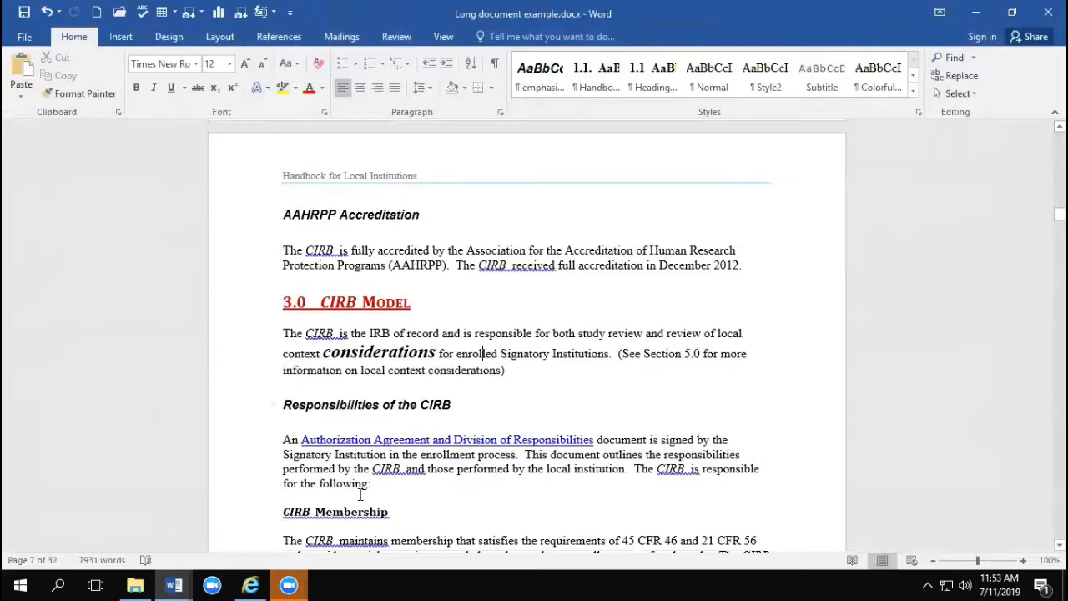
pyautogui.click(174, 585)
pyautogui.click(130, 531)
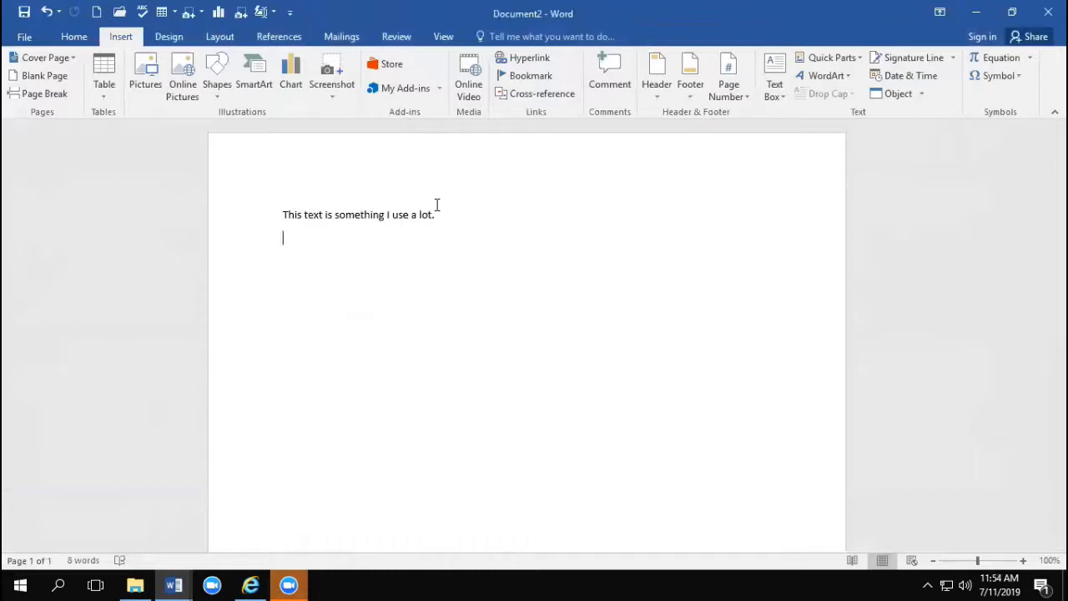
# Step: Switch to Long document example.docx and place the cursor on the blank line above the paragraph about CIRB members
pyautogui.click(173, 584)
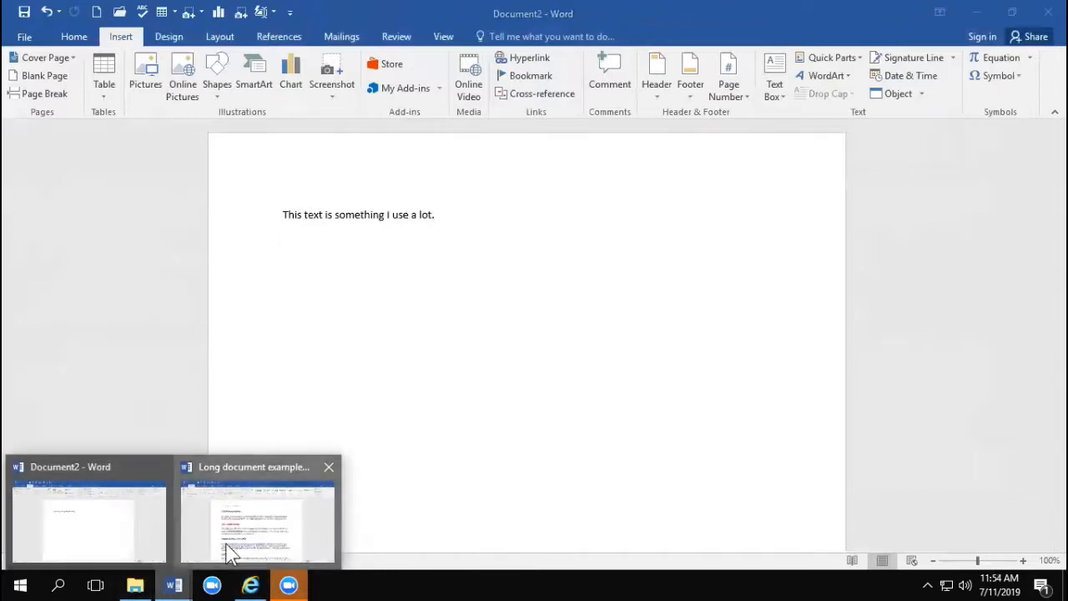
pyautogui.click(230, 553)
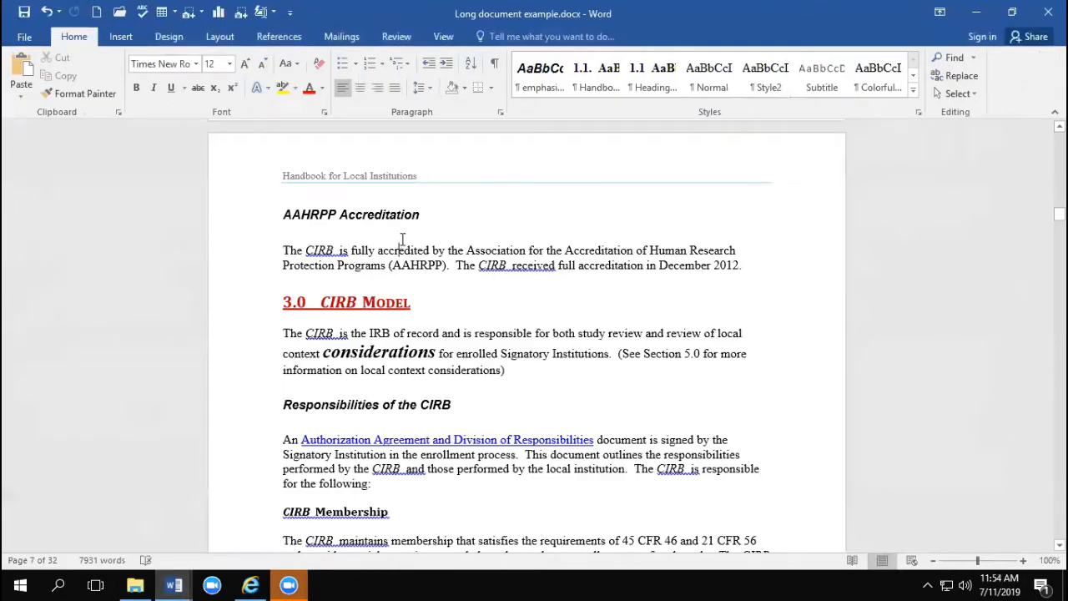
pyautogui.scroll(12, 326, 255)
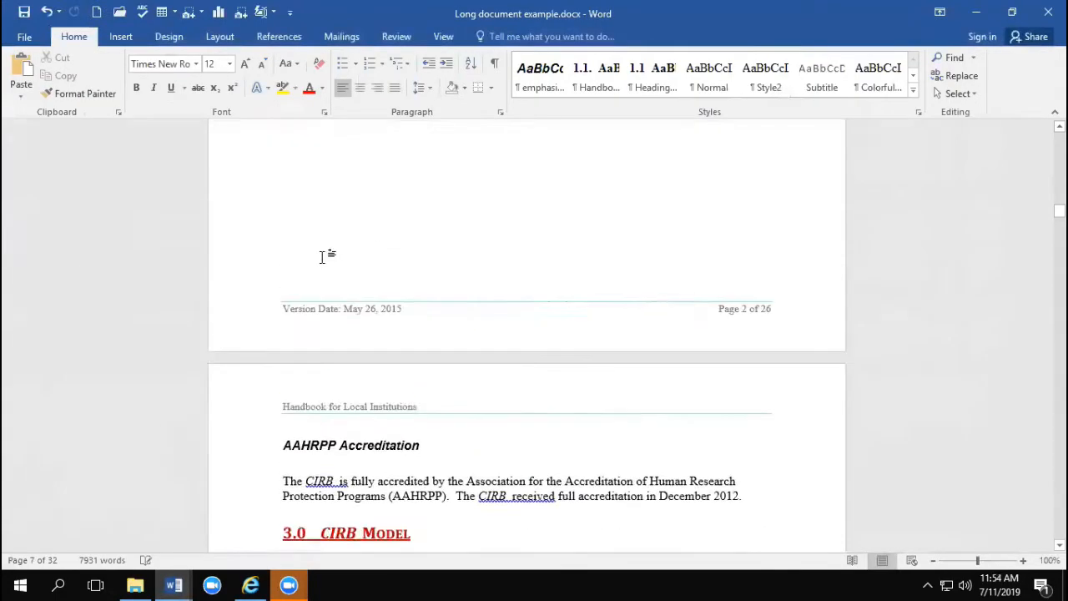
pyautogui.scroll(4, 284, 267)
pyautogui.scroll(-5, 293, 270)
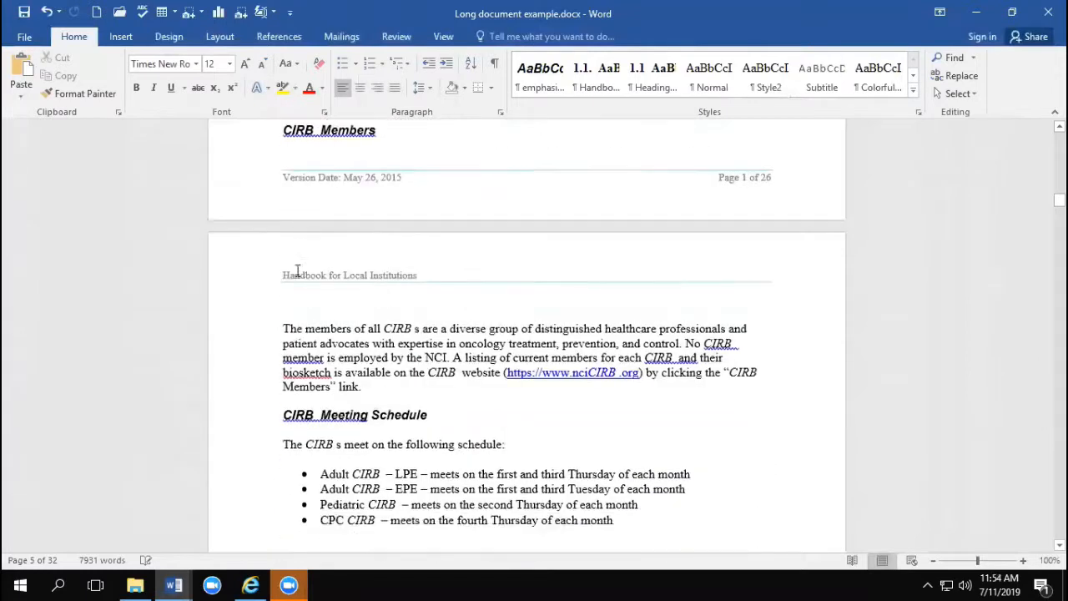
pyautogui.click(292, 271)
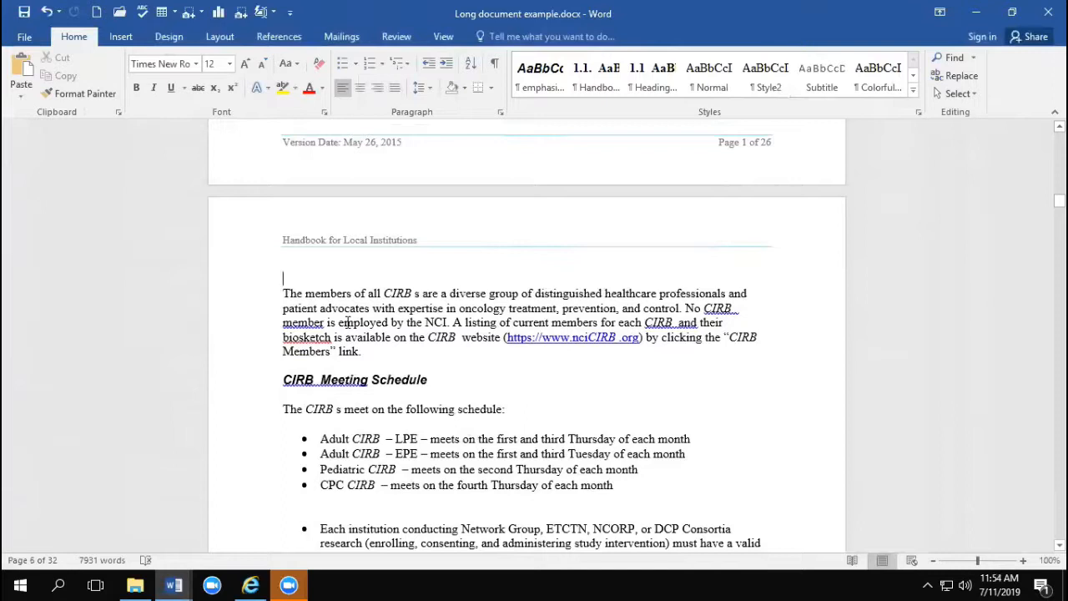
# Step: Return to Document2, add the line "New page etc" below the existing sentence, and insert a page break before it
pyautogui.click(169, 587)
pyautogui.click(119, 534)
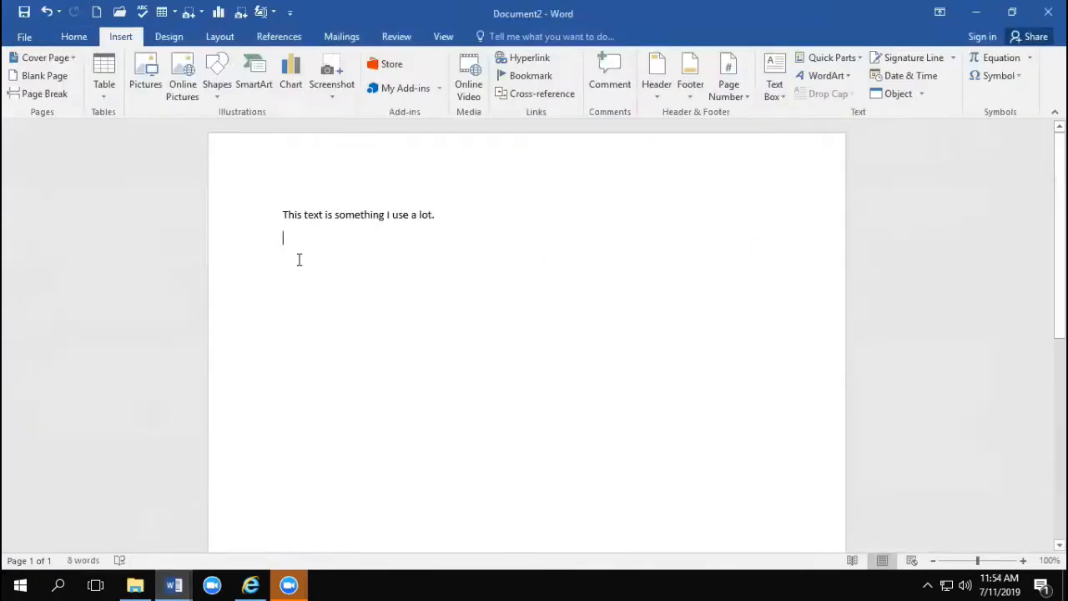
pyautogui.write('New page etc')
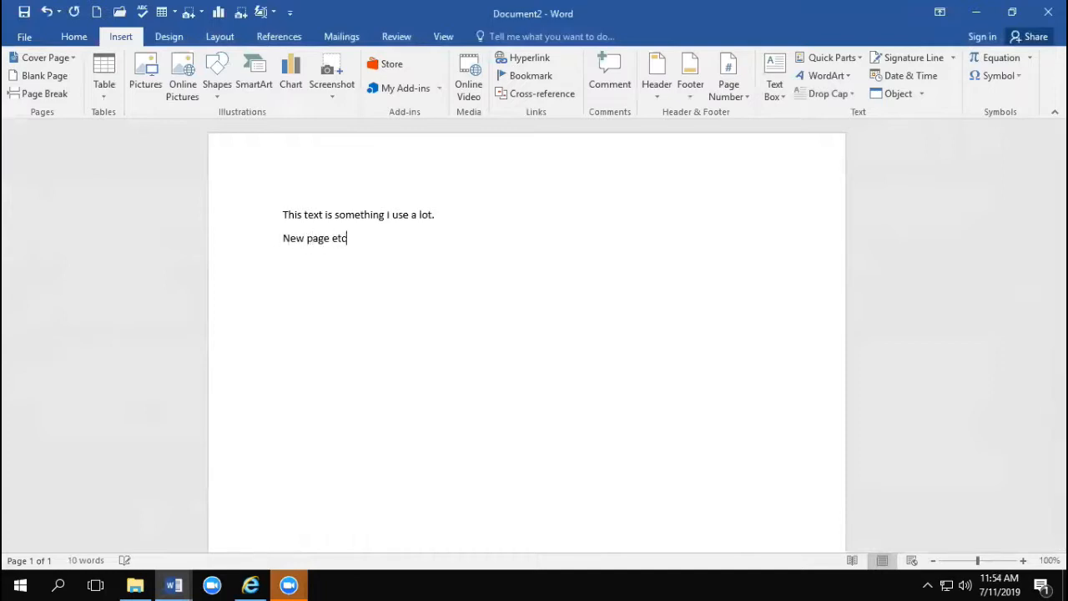
pyautogui.click(284, 238)
pyautogui.hotkey('ctrl', 'Return')
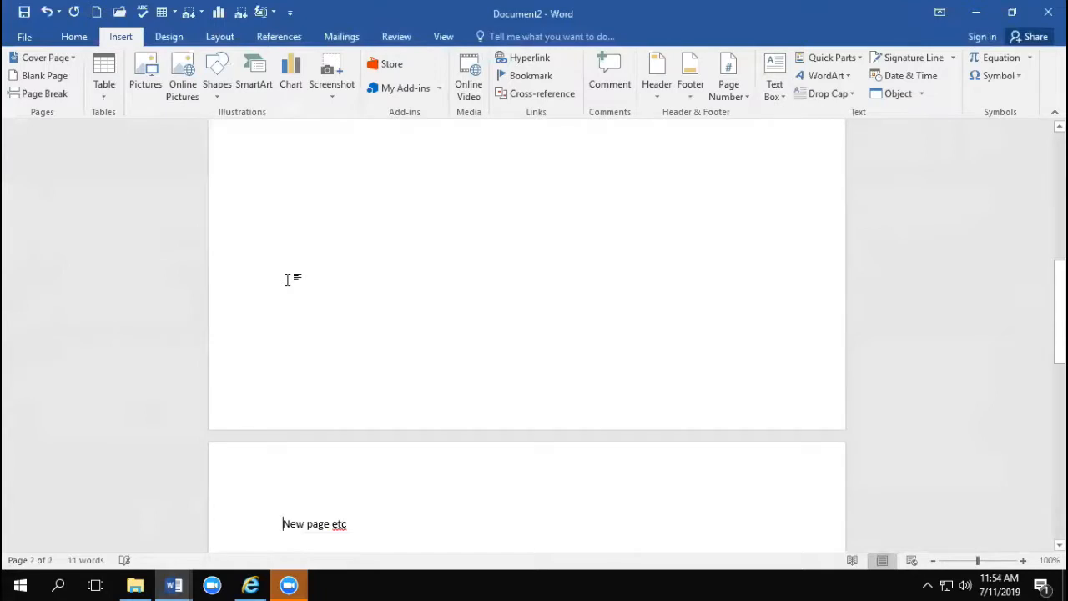
# Step: Add the footer text "This is my footer" on the first page of Document2 and return to the body text
pyautogui.scroll(5, 442, 316)
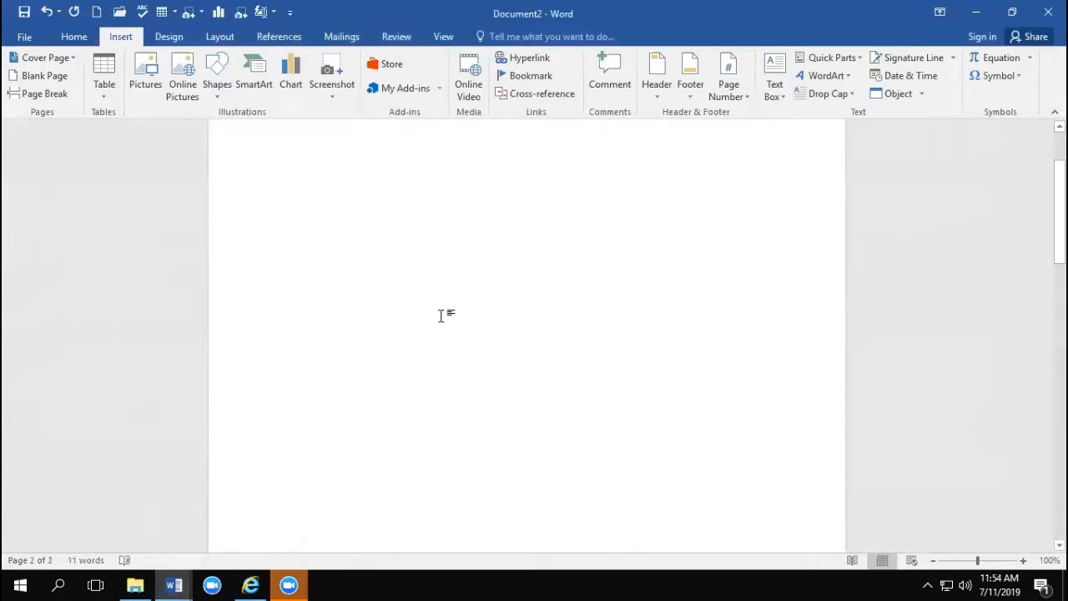
pyautogui.scroll(2, 441, 316)
pyautogui.scroll(-10, 432, 289)
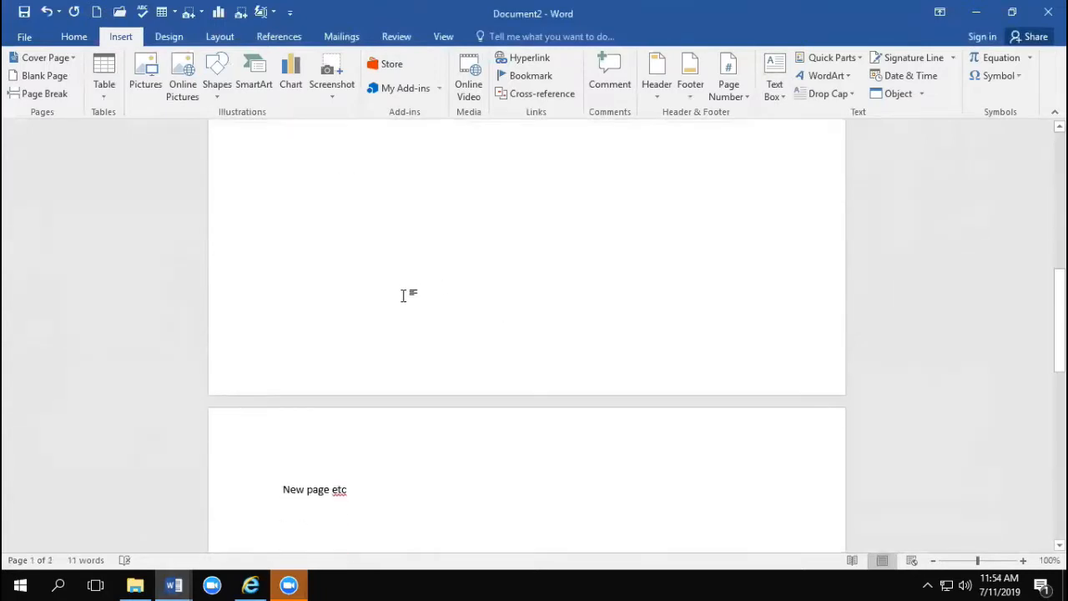
pyautogui.doubleClick(374, 326)
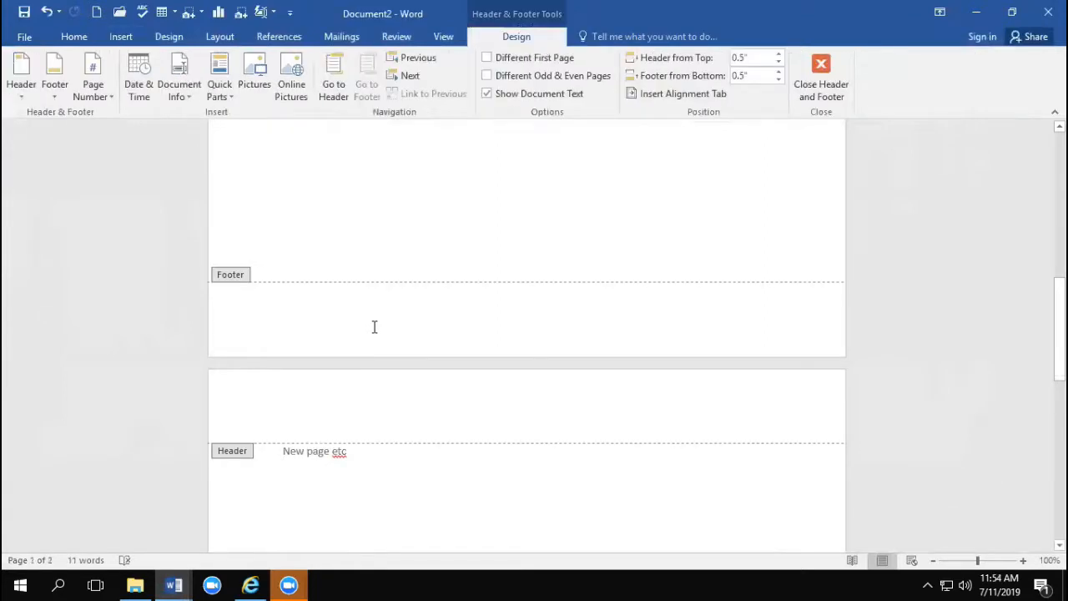
pyautogui.write('This is my ')
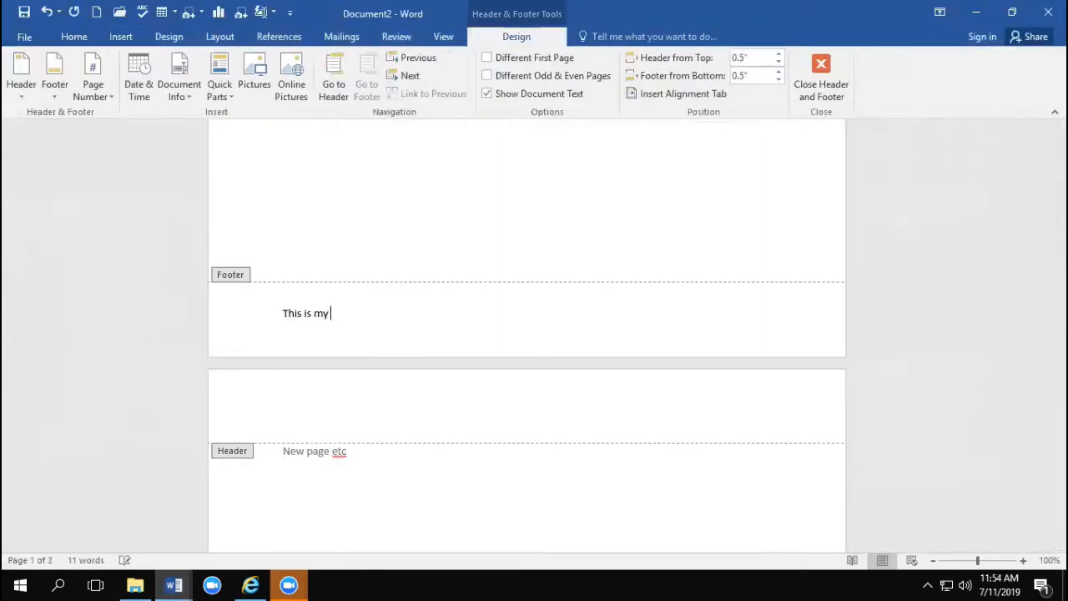
pyautogui.write('footer')
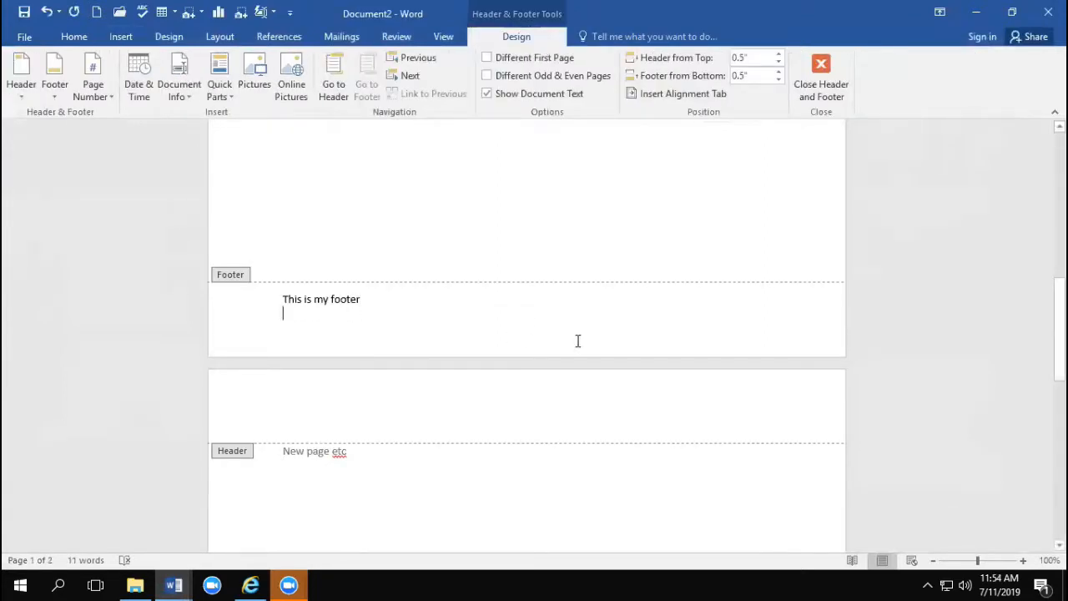
pyautogui.scroll(3, 1048, 284)
pyautogui.scroll(-5, 849, 284)
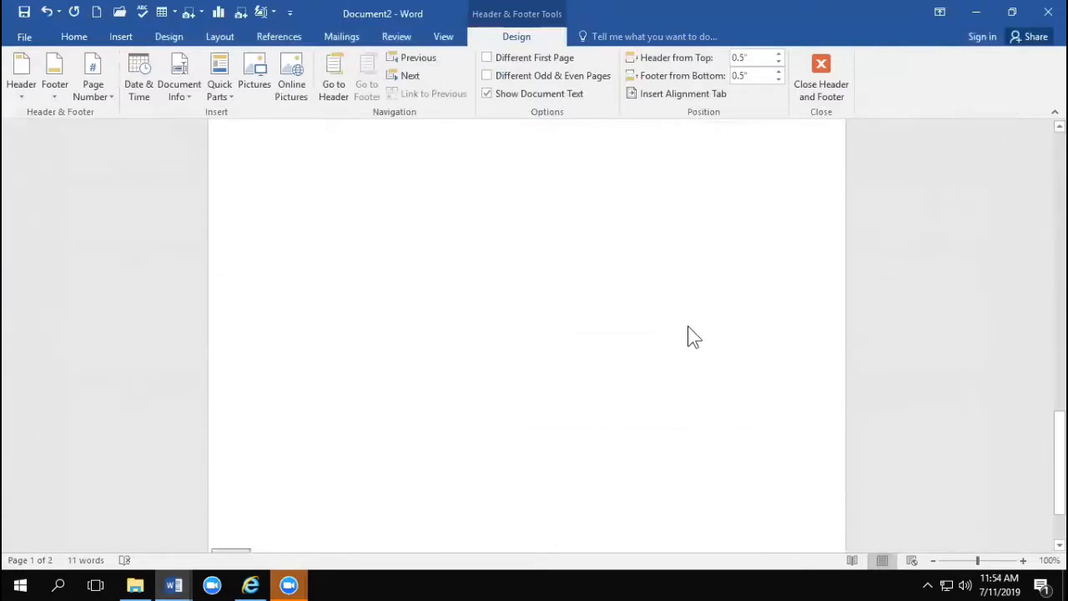
pyautogui.doubleClick(666, 339)
pyautogui.scroll(-7, 666, 338)
pyautogui.scroll(12, 425, 373)
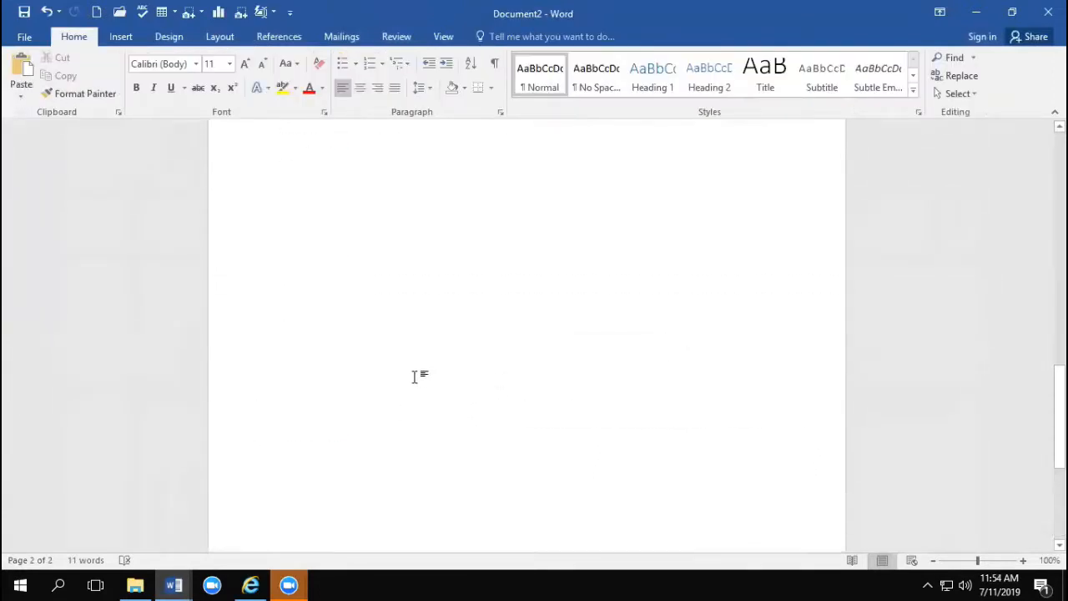
# Step: Insert a Continuous section break before "New page etc" on the second page
pyautogui.click(280, 395)
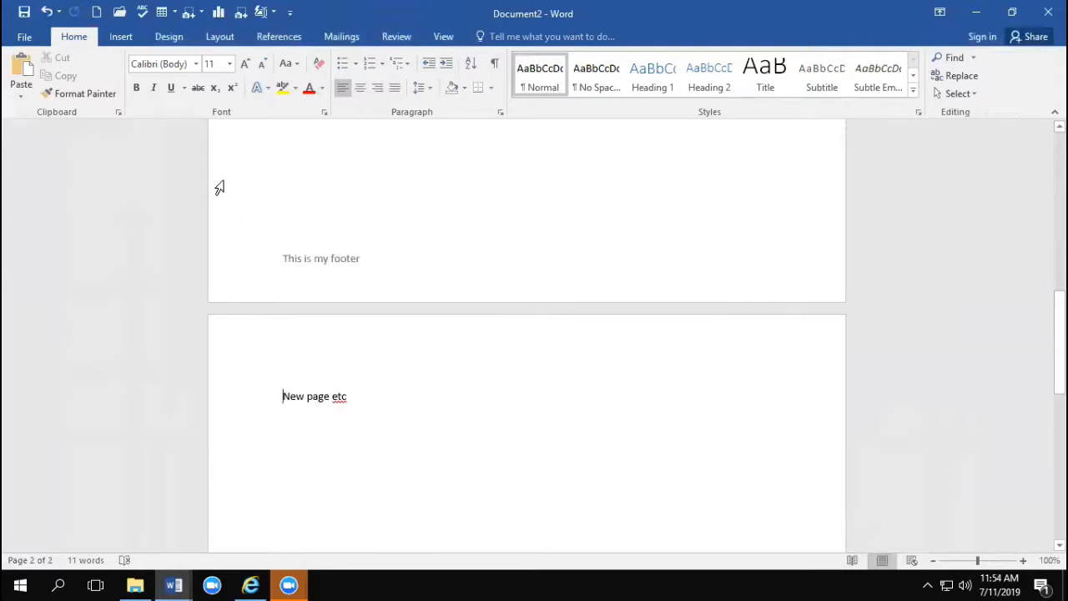
pyautogui.click(121, 38)
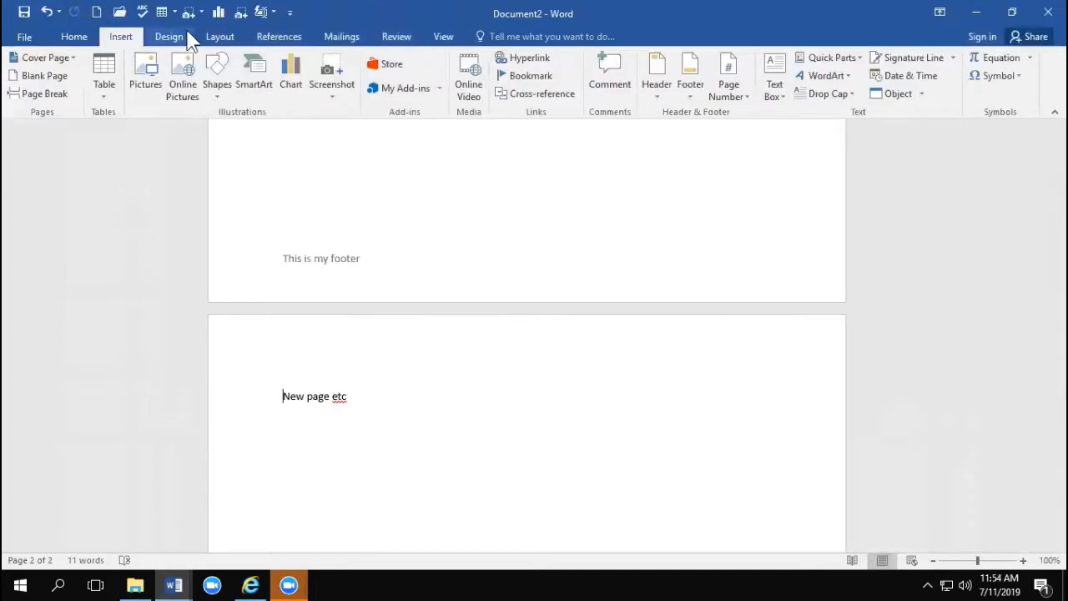
pyautogui.click(219, 37)
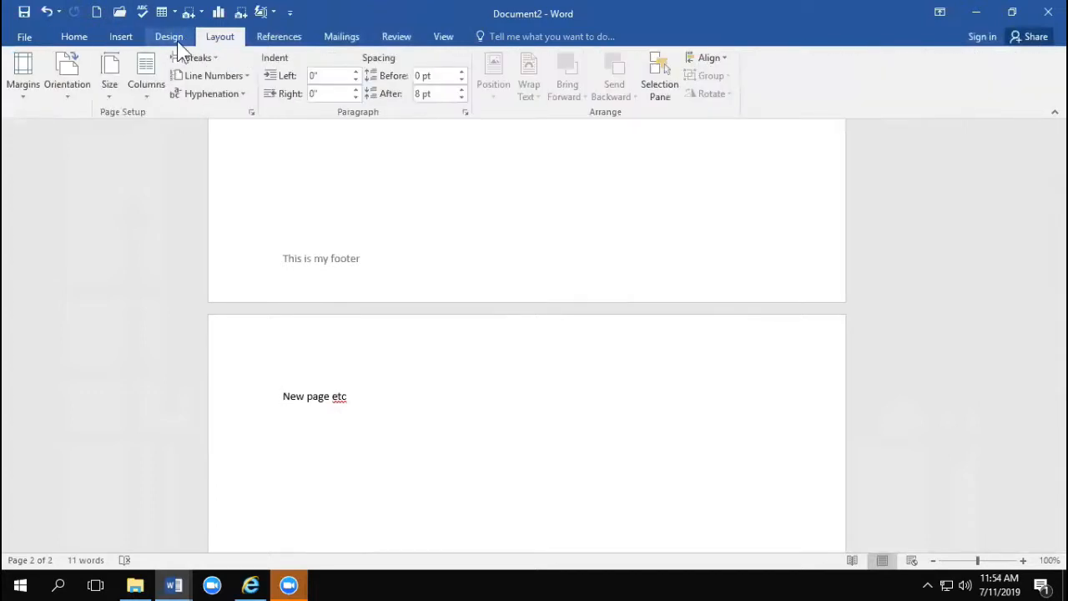
pyautogui.click(201, 58)
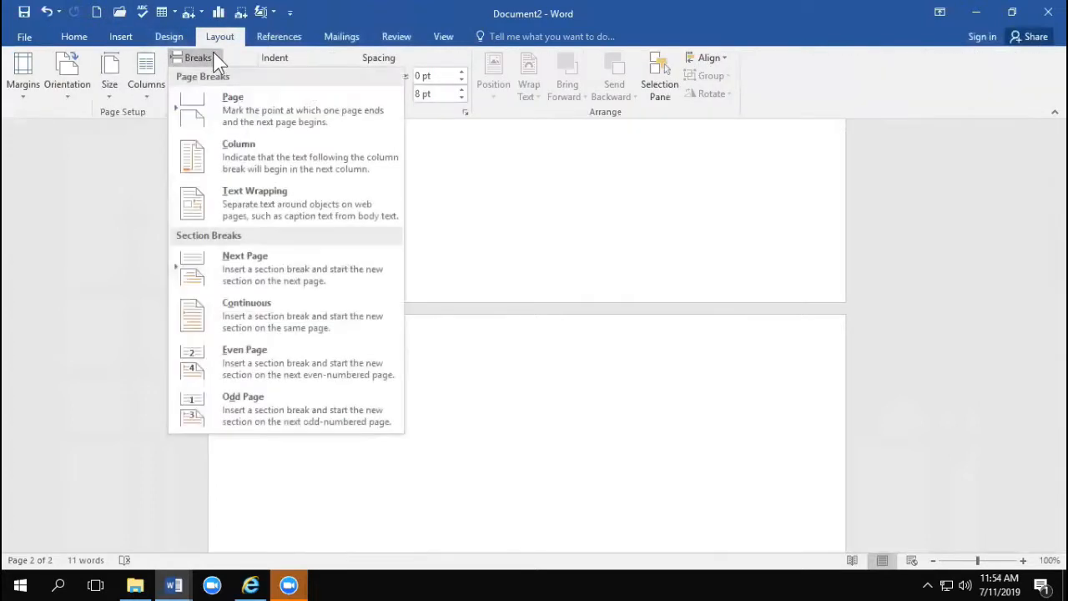
pyautogui.click(253, 316)
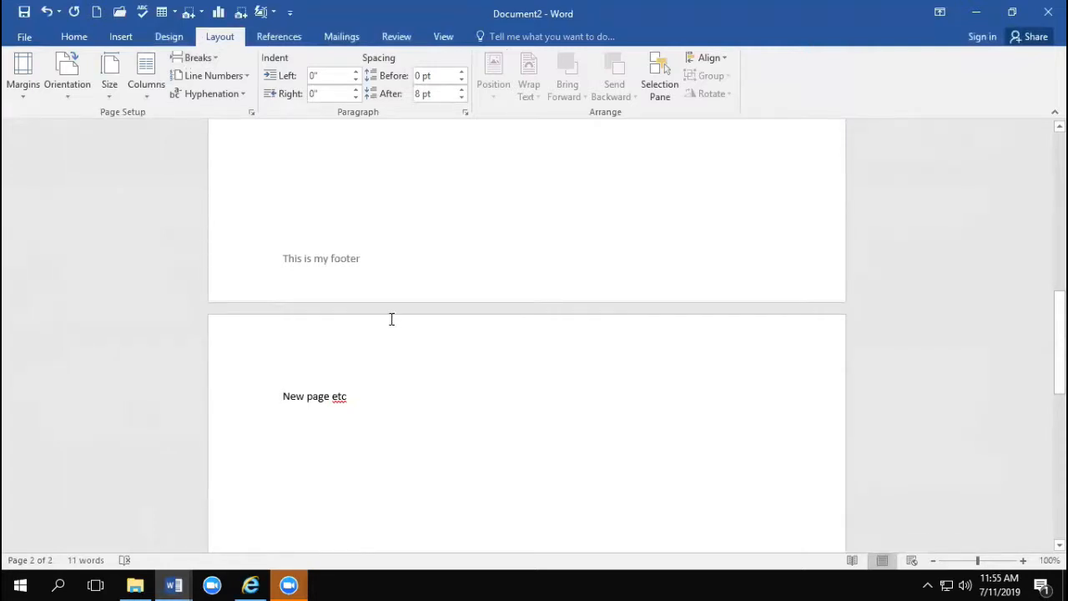
# Step: Turn off Link to Previous for the Section 2 footer and replace its text with "Super new footer"
pyautogui.doubleClick(322, 259)
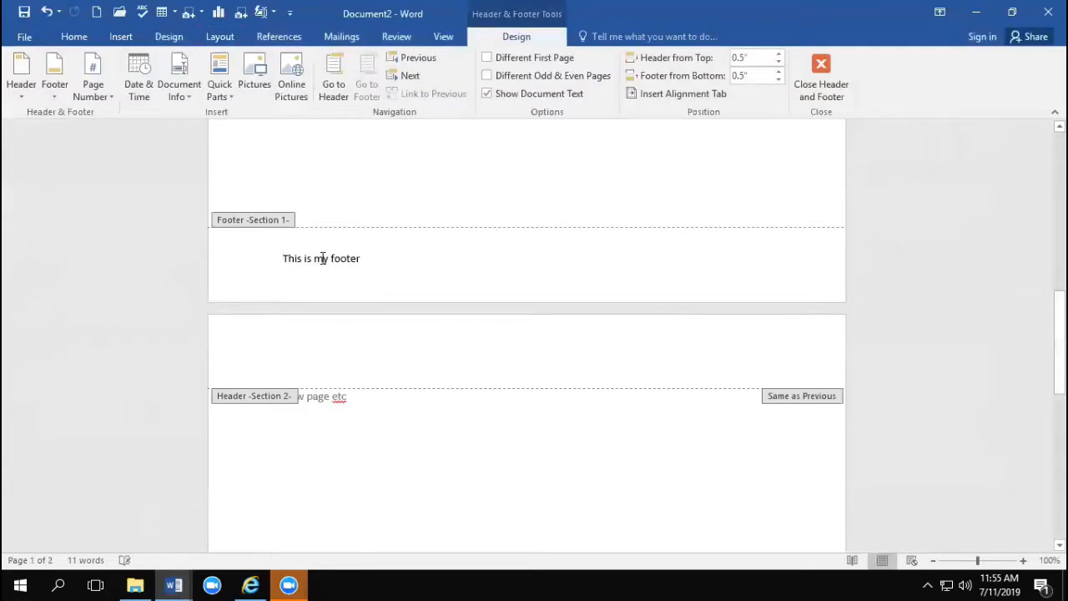
pyautogui.scroll(-7, 334, 284)
pyautogui.click(333, 491)
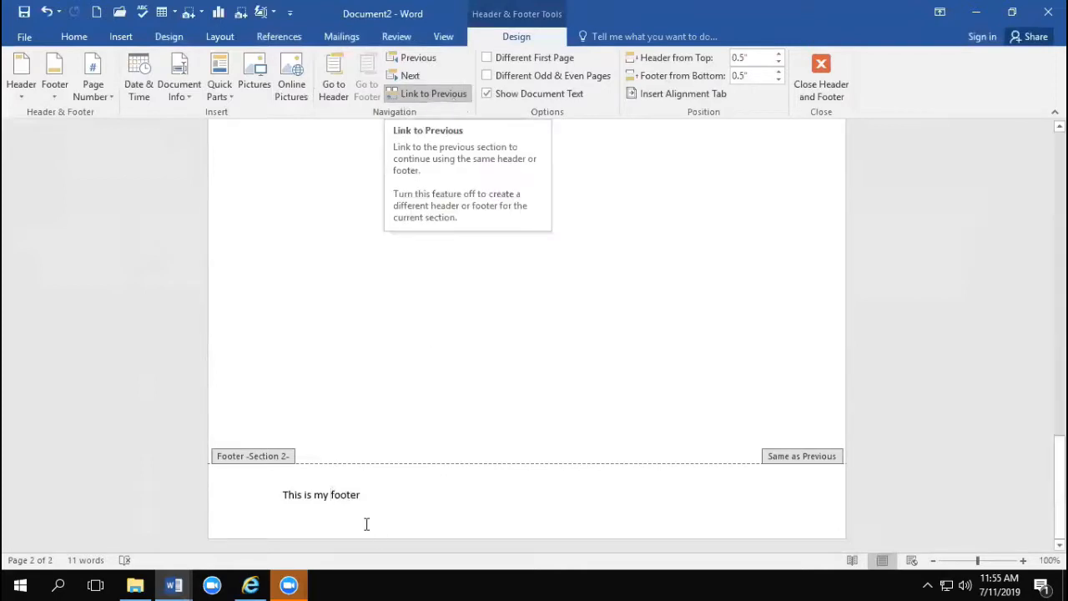
pyautogui.click(432, 94)
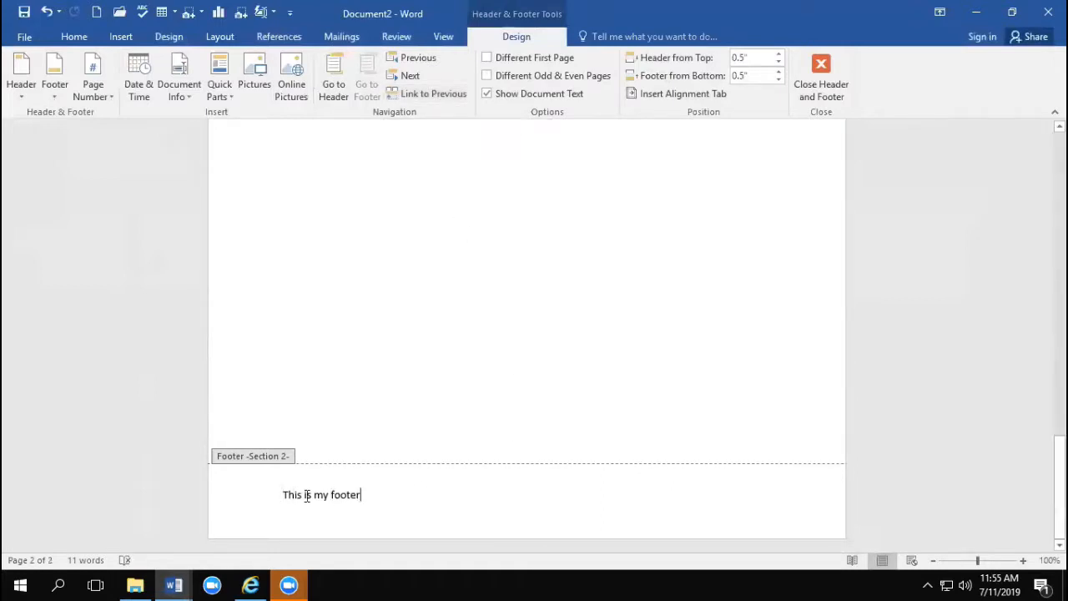
pyautogui.moveTo(371, 495); pyautogui.dragTo(242, 494)
pyautogui.write('Super new foot')
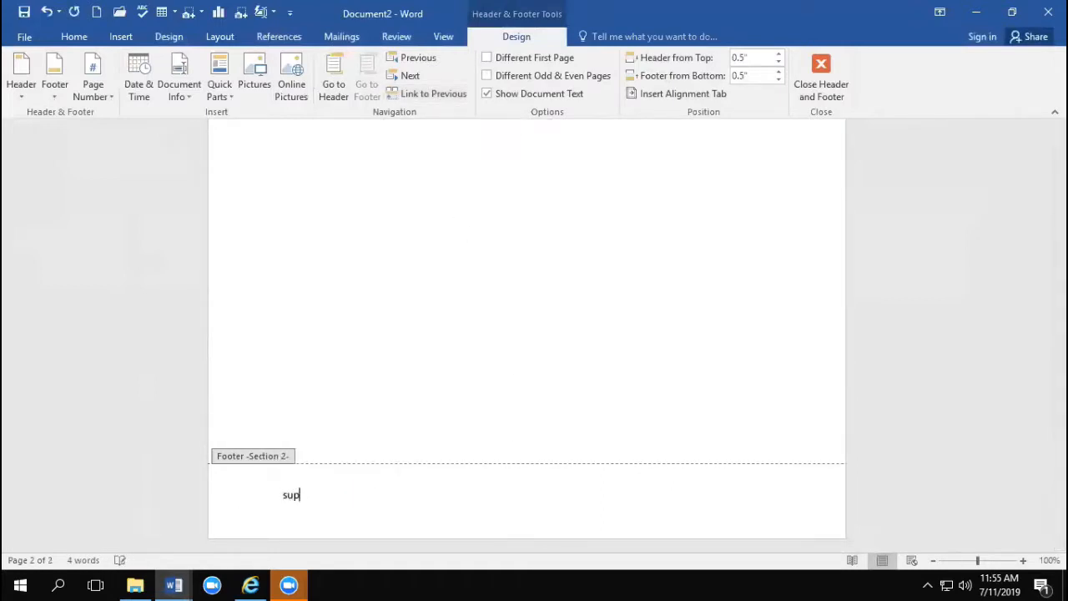
pyautogui.write('er')
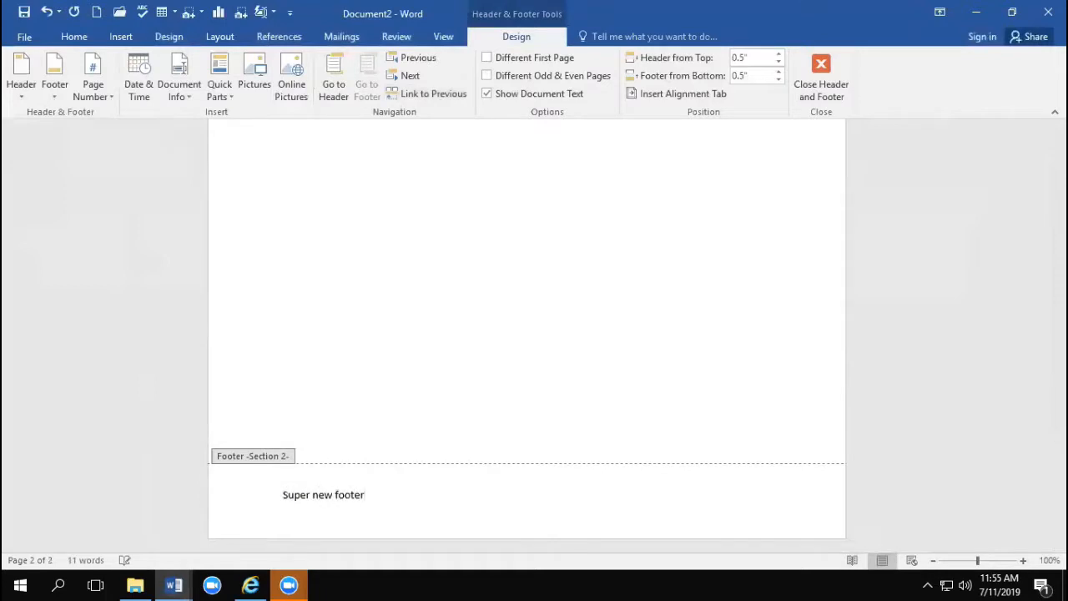
# Step: Return to the body text to compare the footers of both pages, and reopen the Section 2 footer
pyautogui.doubleClick(375, 330)
pyautogui.scroll(5, 538, 275)
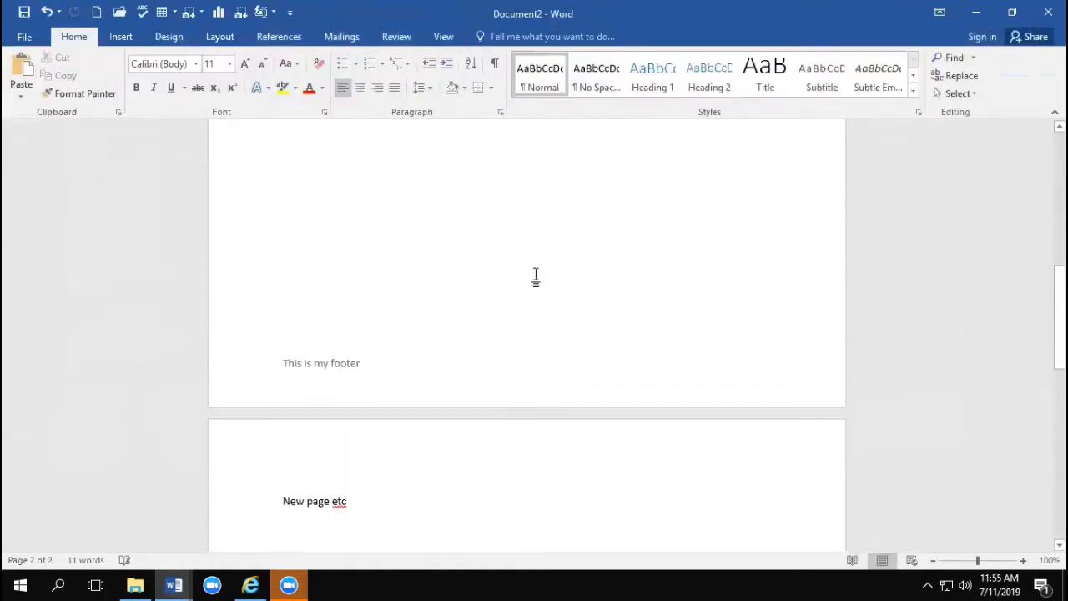
pyautogui.scroll(-10, 343, 379)
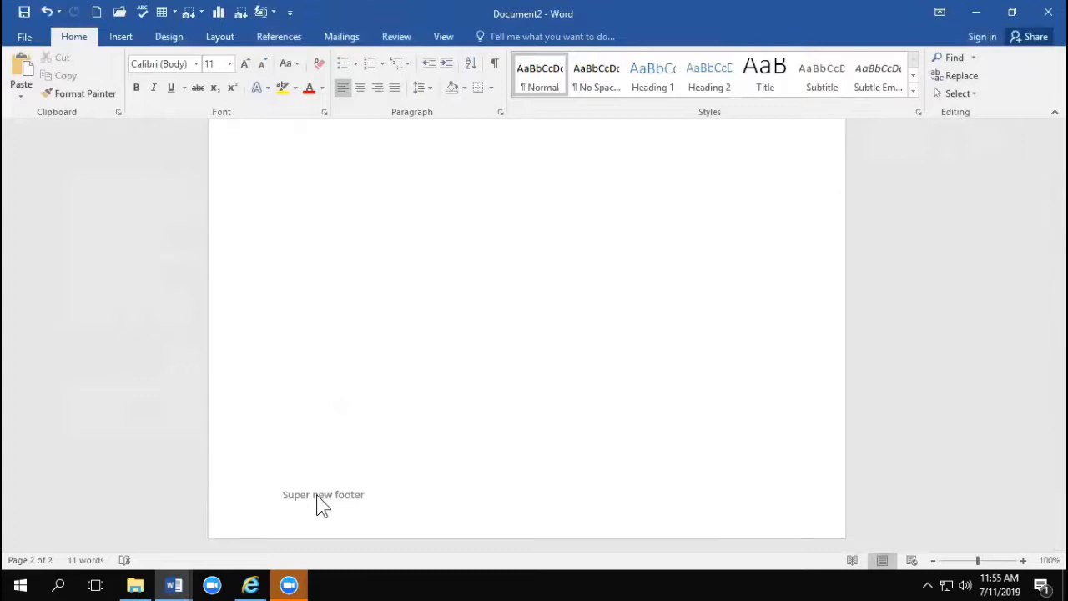
pyautogui.doubleClick(320, 496)
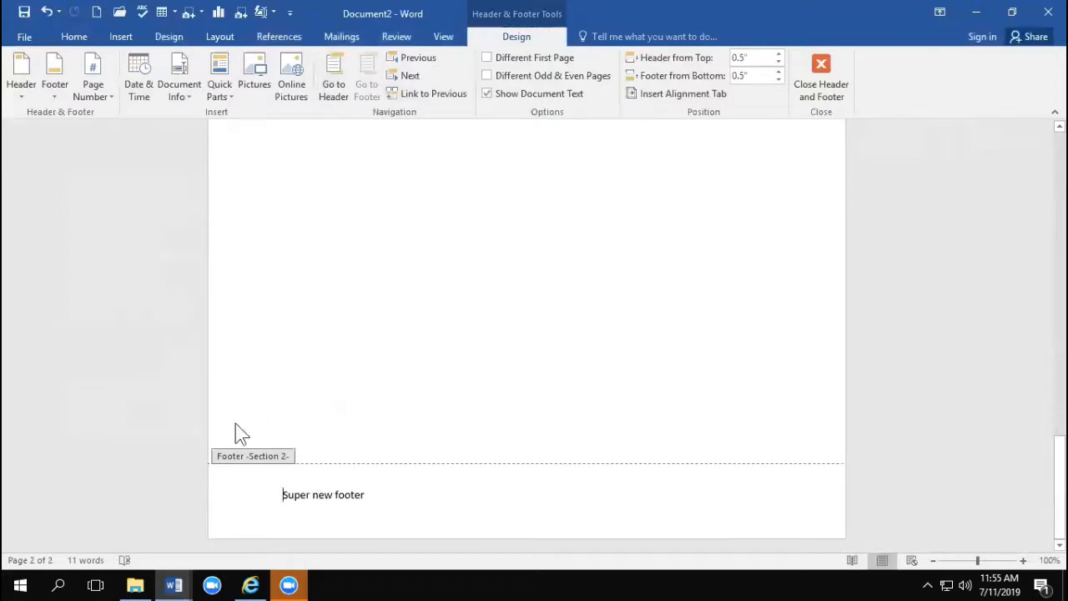
# Step: Open Word T&T Handout 2019.docx from the Downloads folder and show its Navigation Pane
pyautogui.click(131, 586)
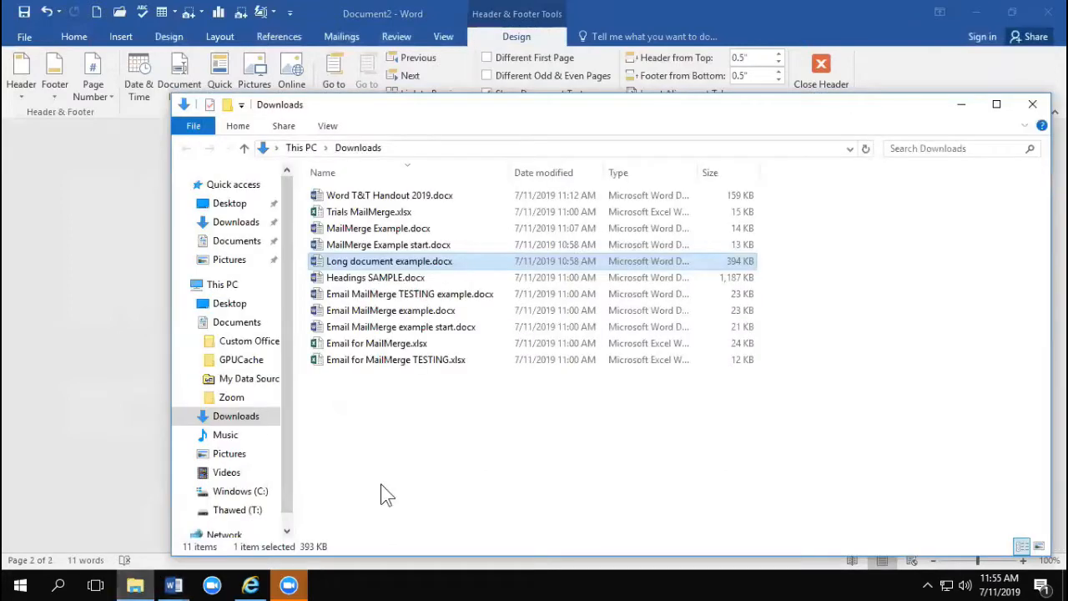
pyautogui.doubleClick(357, 195)
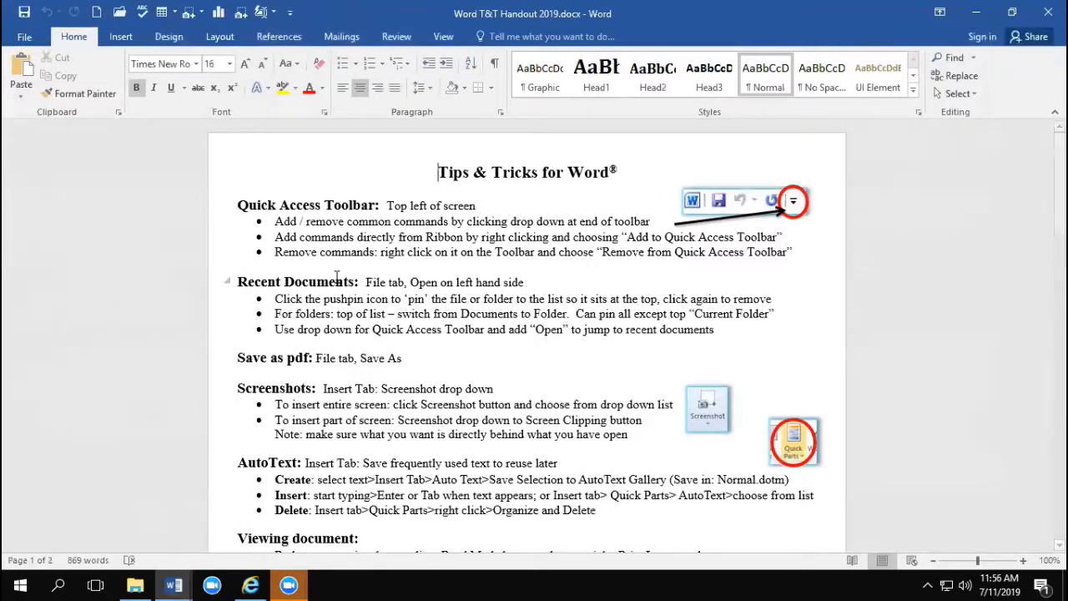
pyautogui.click(443, 36)
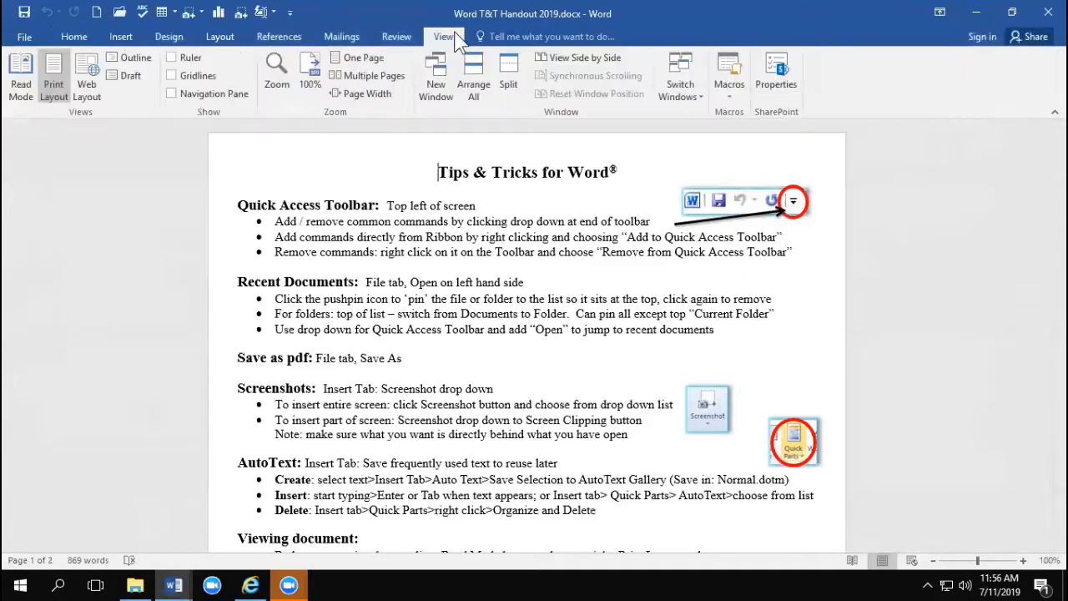
pyautogui.click(171, 94)
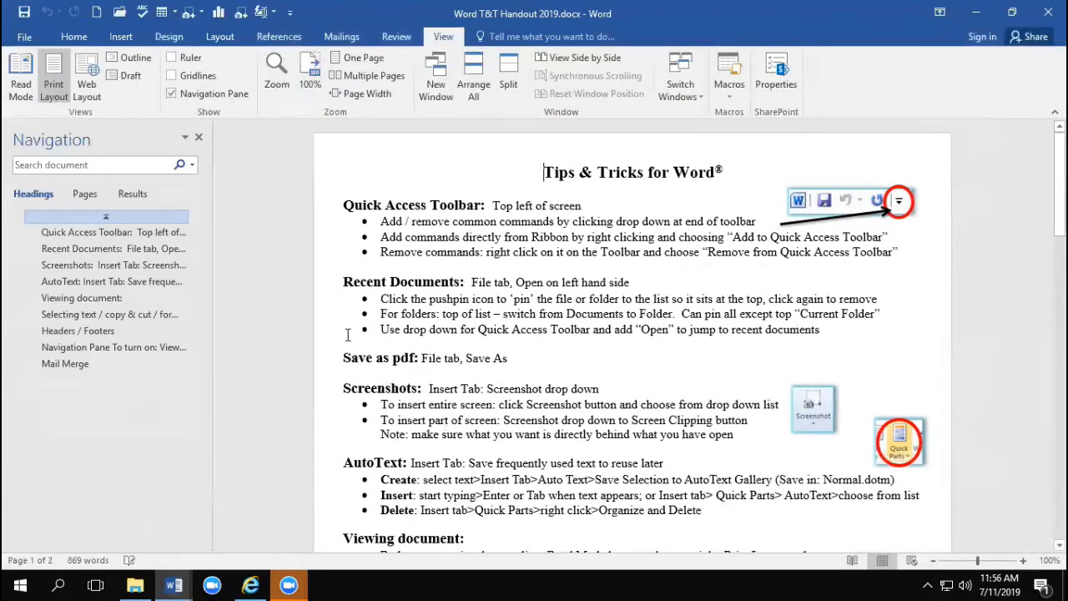
# Step: Select the first bullet line under Recent Documents, and search the handout for "text" in the Navigation Pane
pyautogui.click(278, 299)
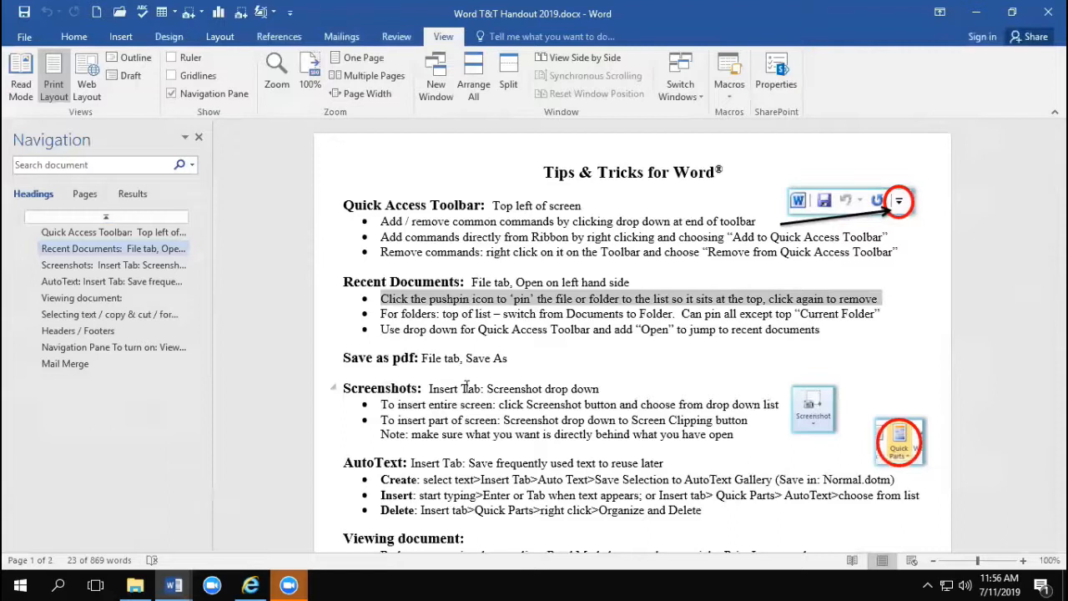
pyautogui.click(50, 167)
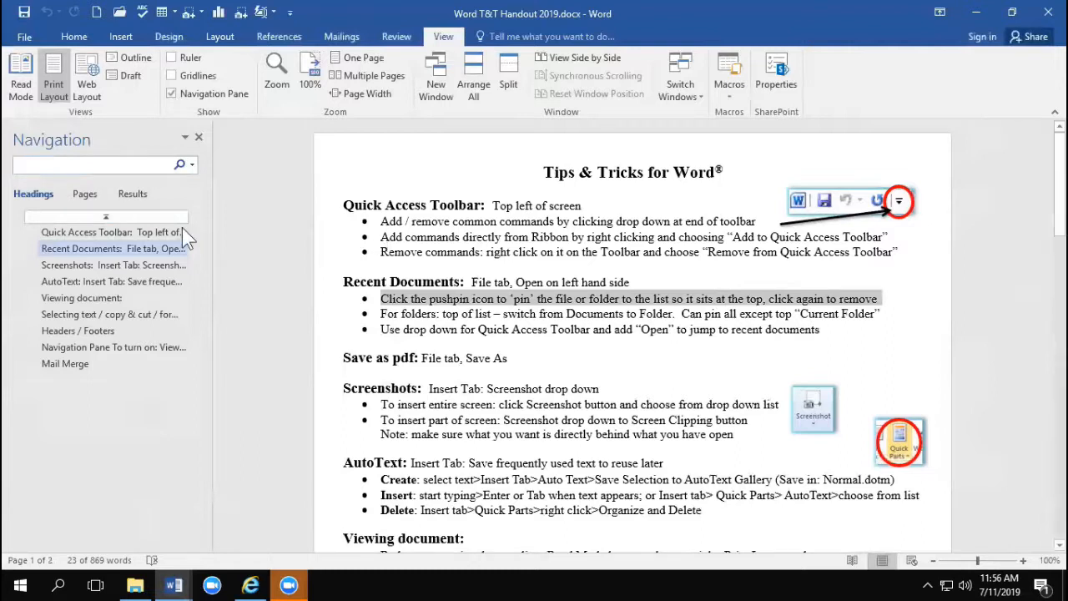
pyautogui.write('text')
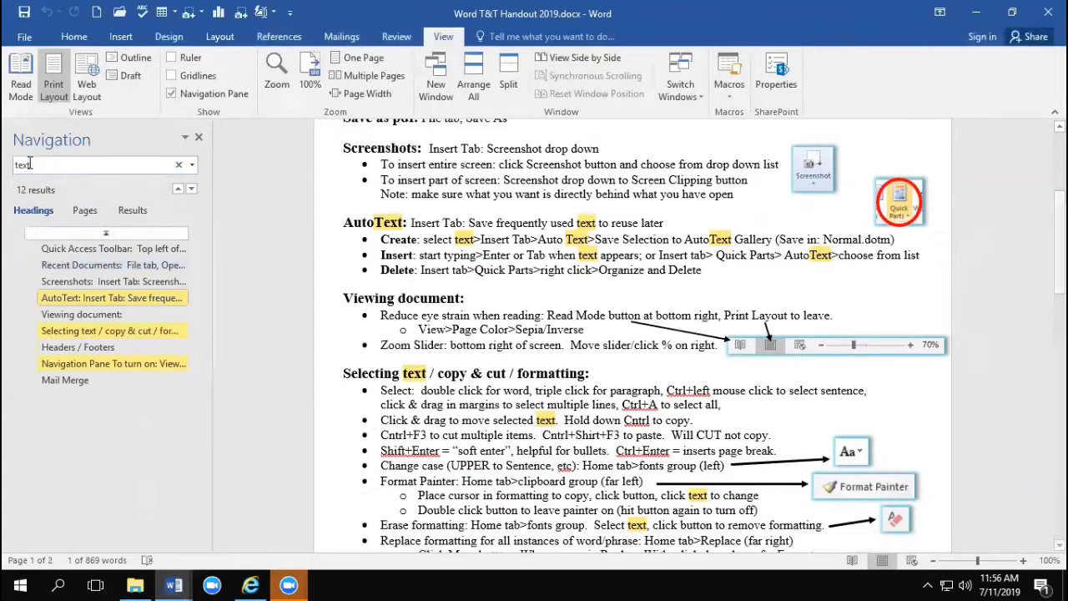
# Step: List the search results for "text", jump to several matches including the "Selecting text / copy & cut / formatting" heading, and clear the search
pyautogui.click(131, 219)
pyautogui.click(93, 243)
pyautogui.click(81, 288)
pyautogui.click(83, 324)
pyautogui.click(79, 382)
pyautogui.scroll(-3, 90, 451)
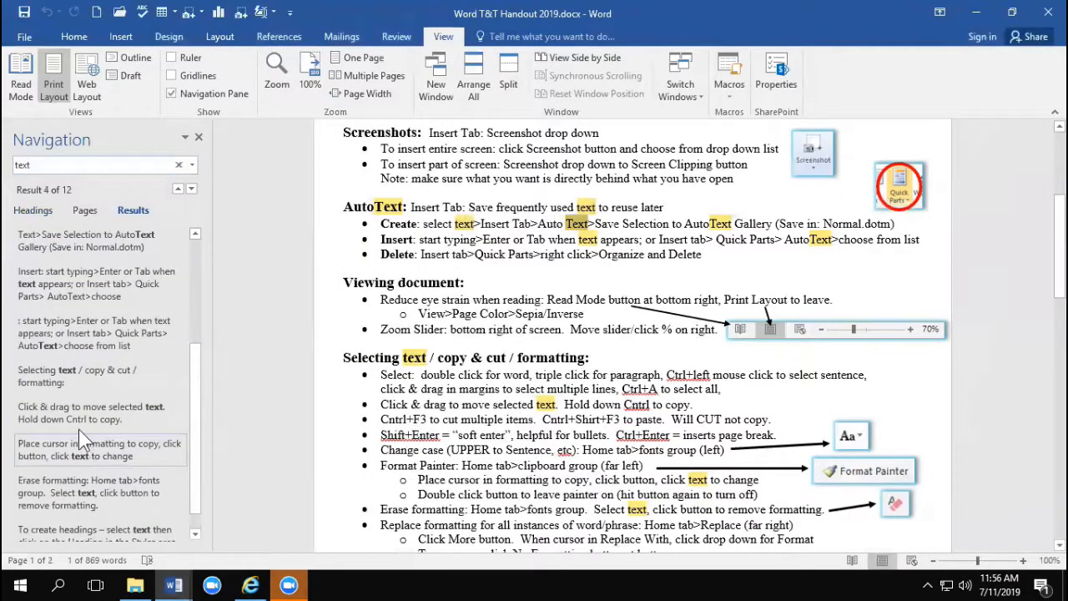
pyautogui.click(55, 374)
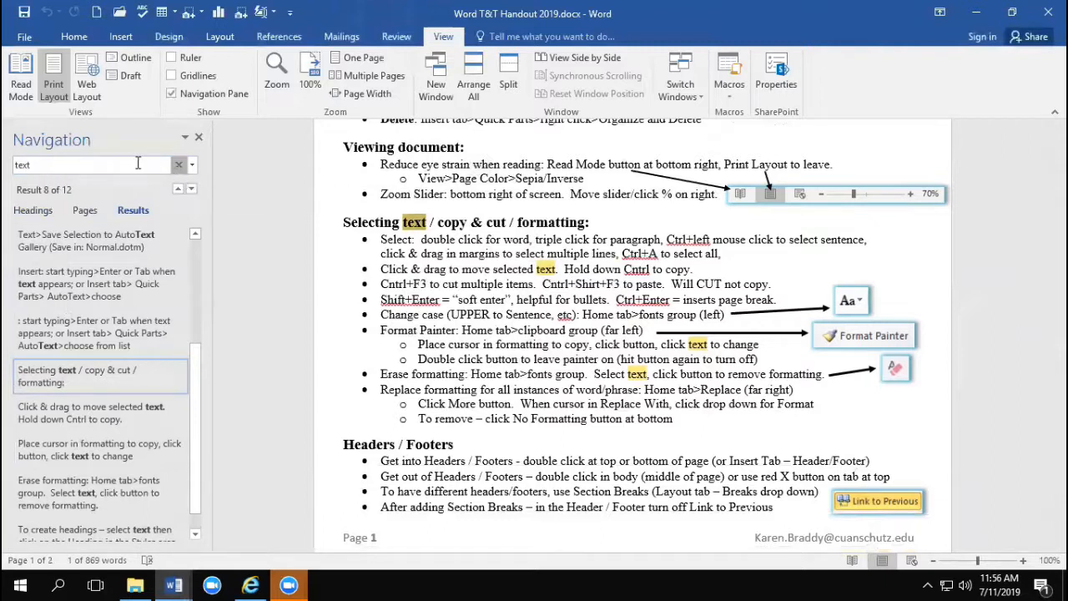
pyautogui.click(178, 165)
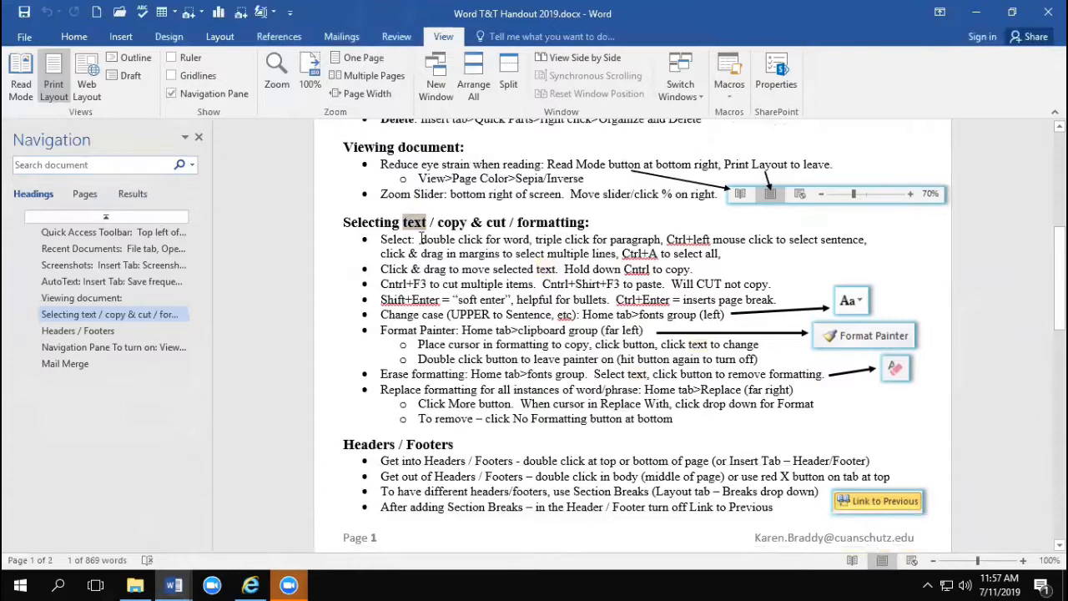
# Step: Using the heading outline, move the Navigation Pane section directly after Recent Documents and the Screenshots section directly before Headers / Footers
pyautogui.click(393, 223)
pyautogui.scroll(5, 389, 147)
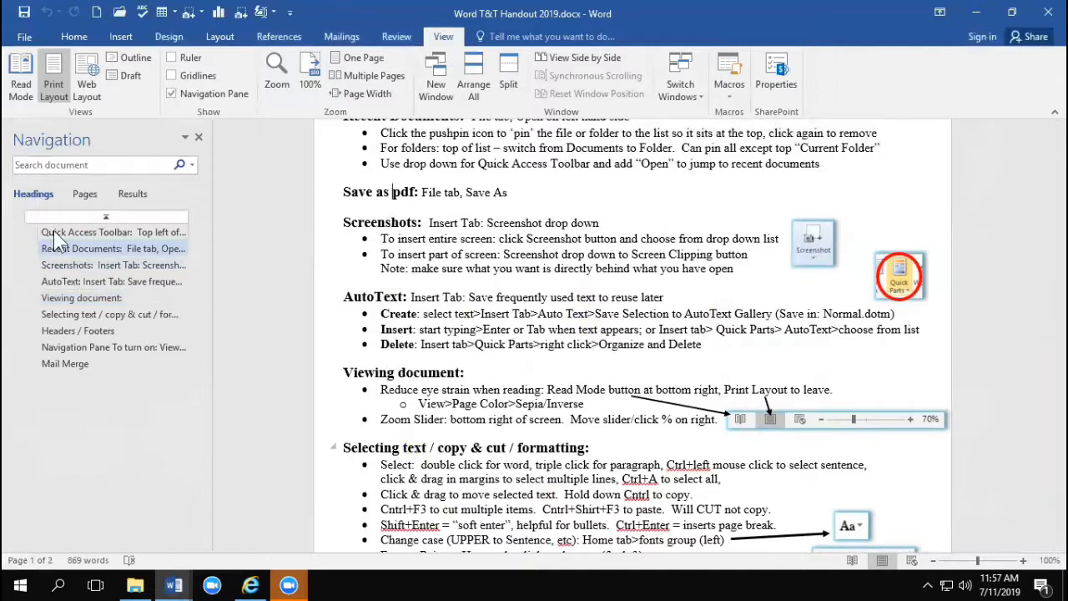
pyautogui.click(77, 347)
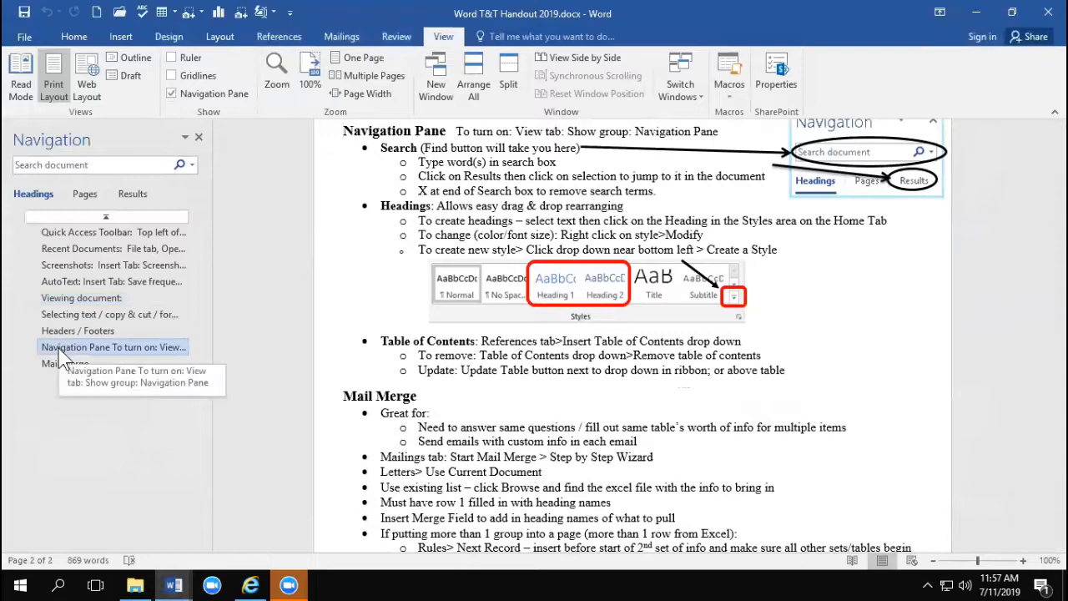
pyautogui.moveTo(55, 346); pyautogui.dragTo(66, 269)
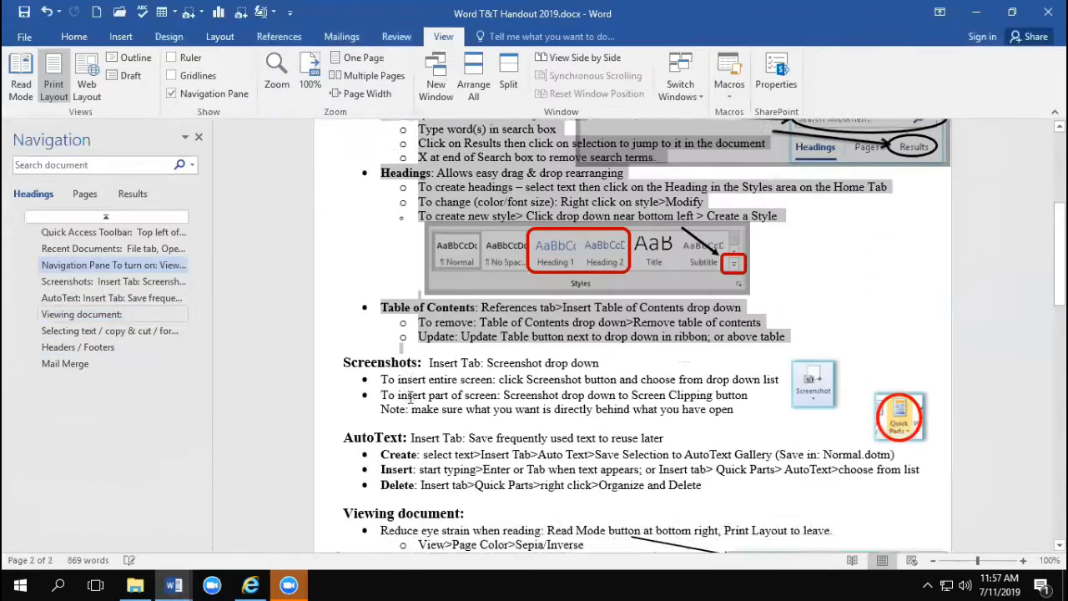
pyautogui.moveTo(55, 284); pyautogui.dragTo(66, 335)
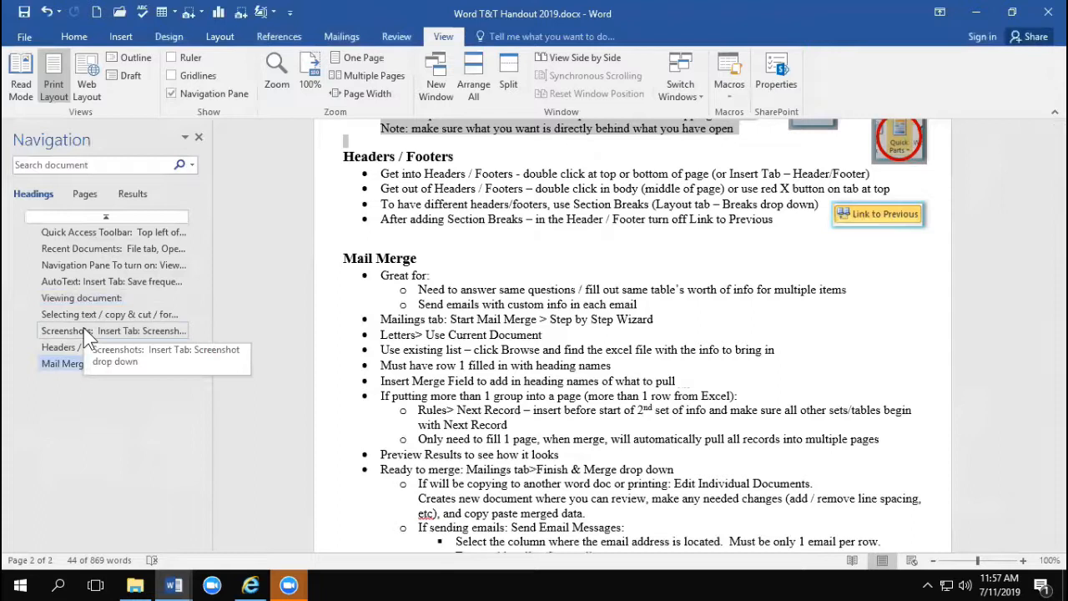
pyautogui.click(516, 234)
pyautogui.scroll(3, 511, 296)
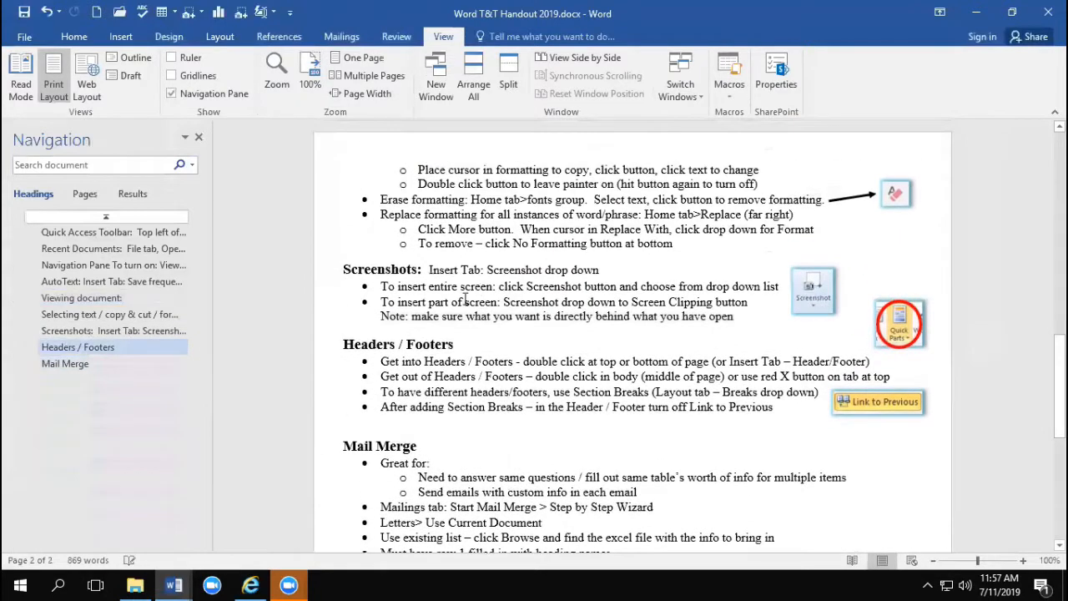
# Step: Apply the Head1 style to the word "Format" in the Format Painter bullet
pyautogui.scroll(3, 511, 296)
pyautogui.click(74, 36)
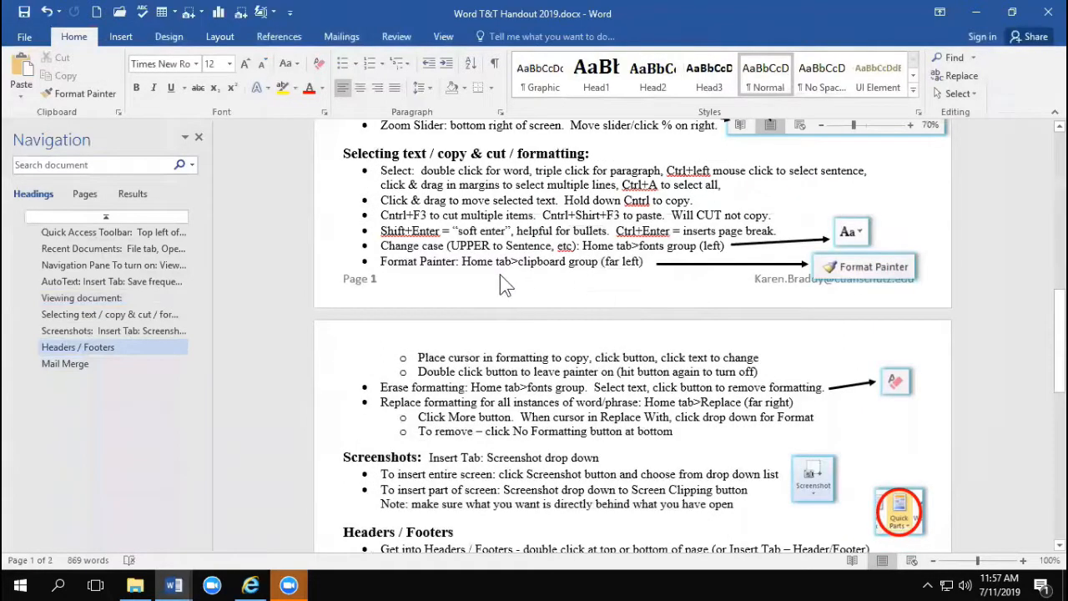
pyautogui.doubleClick(399, 261)
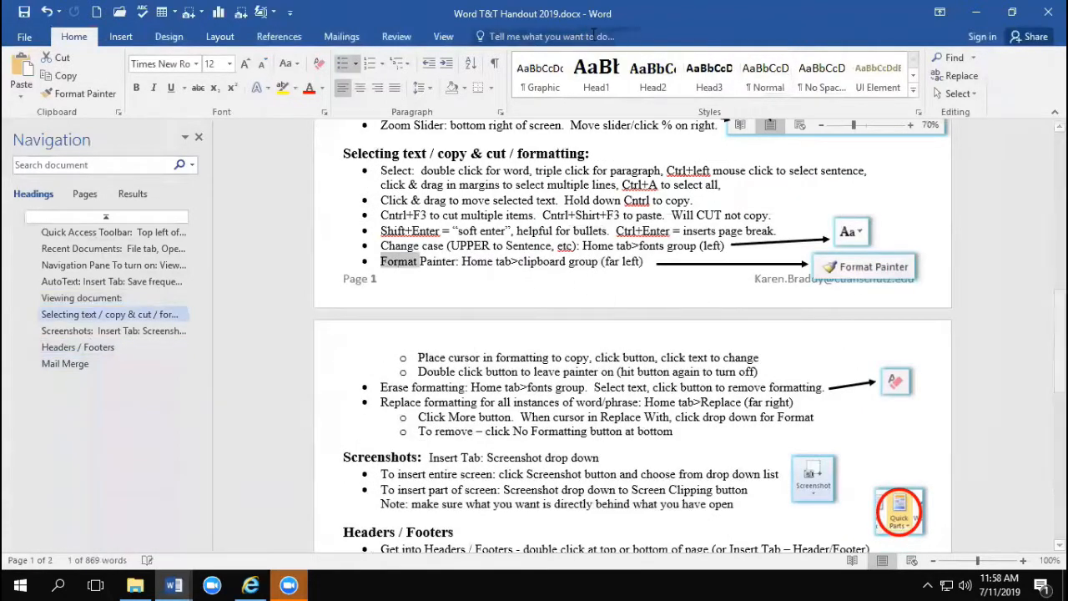
pyautogui.click(598, 83)
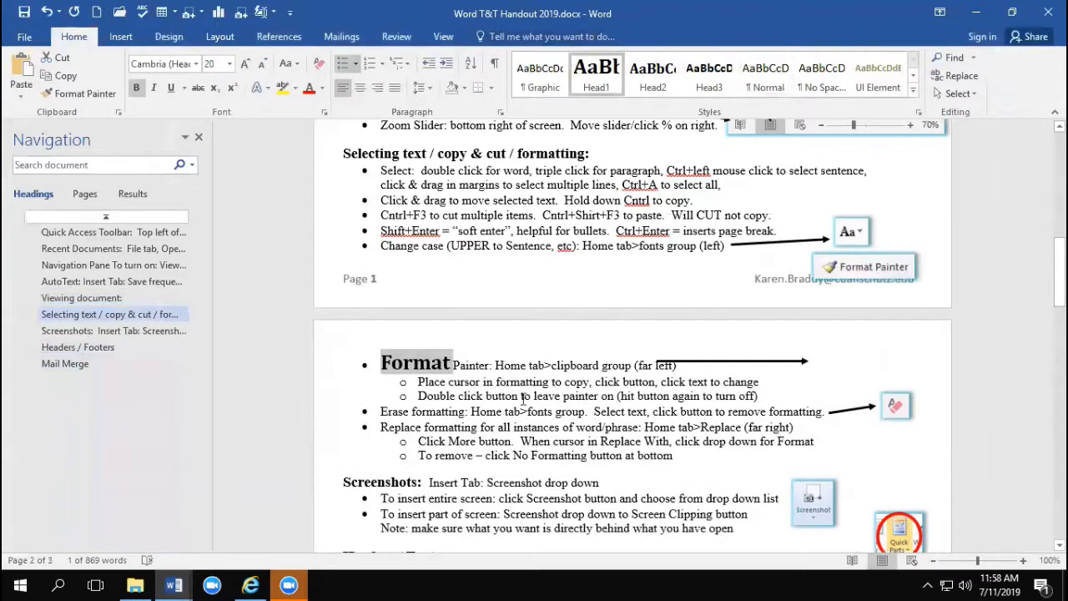
# Step: View the modification settings of the Head1 style and close them without changes
pyautogui.rightClick(597, 82)
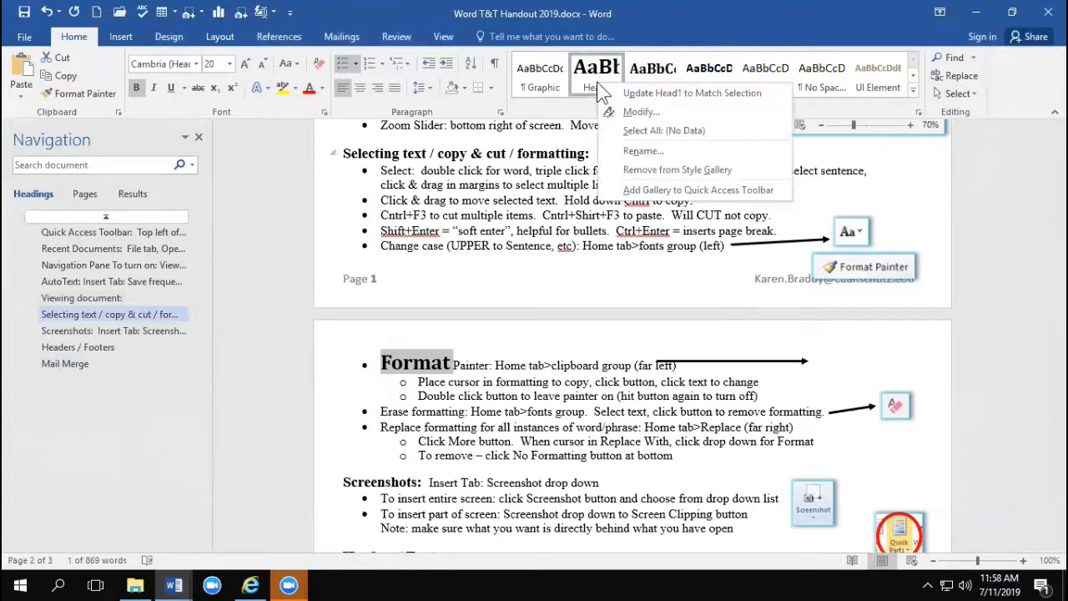
pyautogui.click(641, 111)
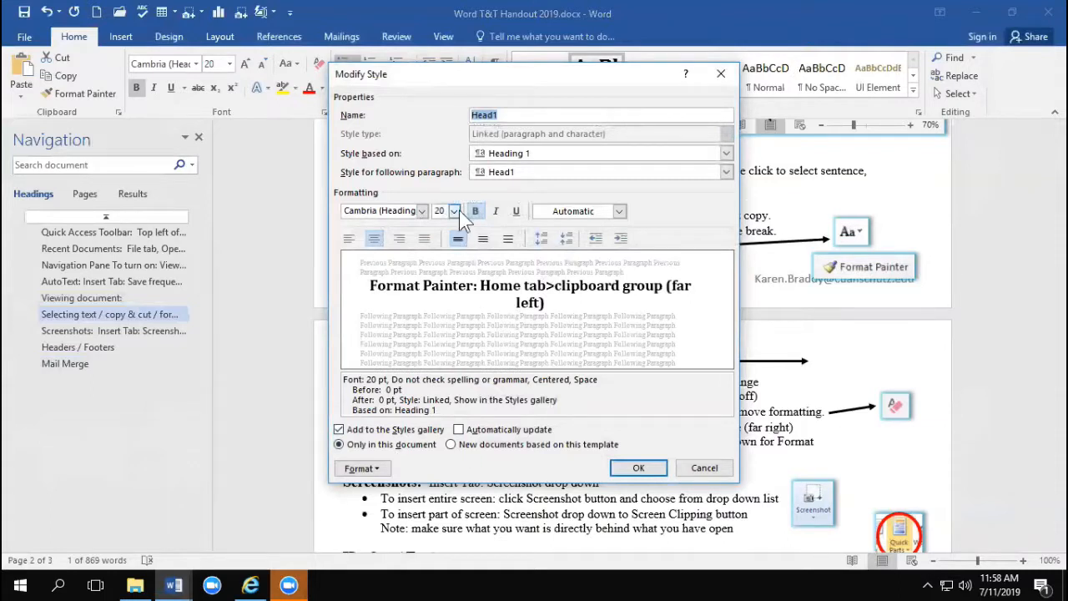
pyautogui.click(703, 470)
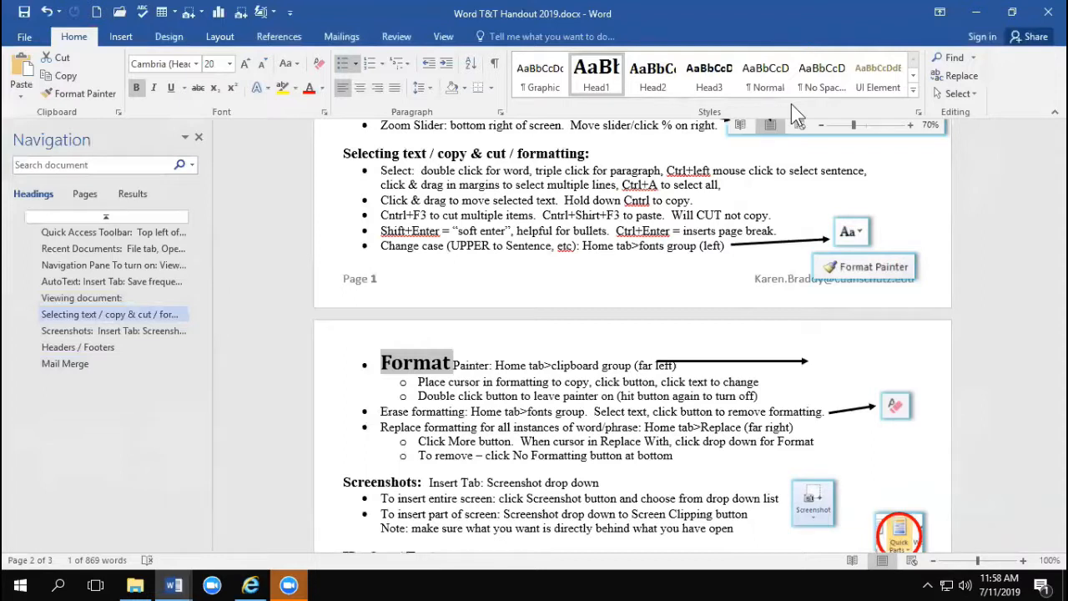
# Step: View the full settings for creating a new style from the selected formatting, and cancel without creating it
pyautogui.click(914, 90)
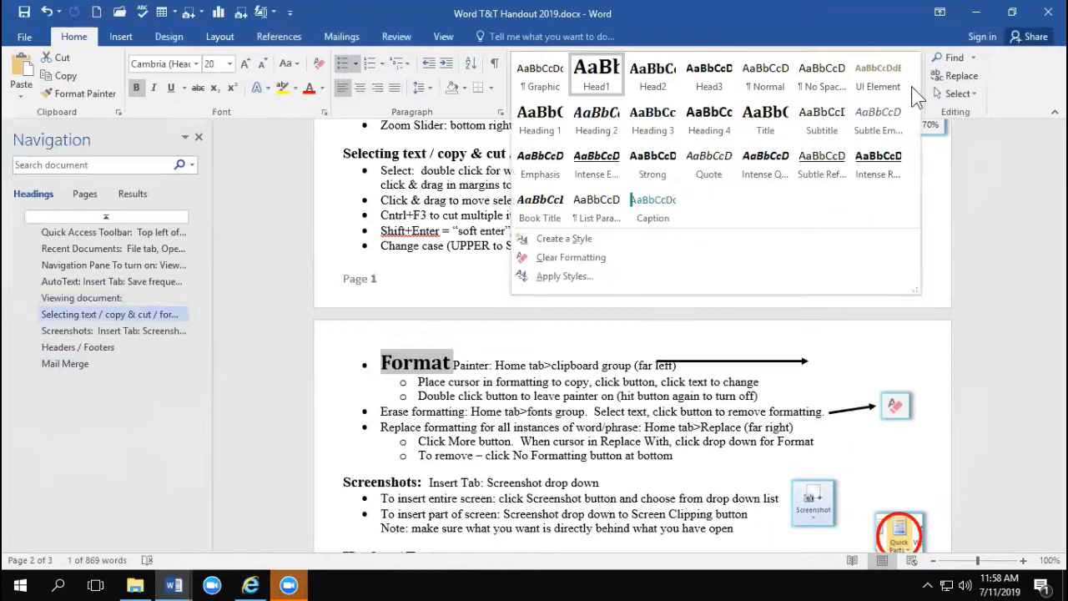
pyautogui.click(551, 239)
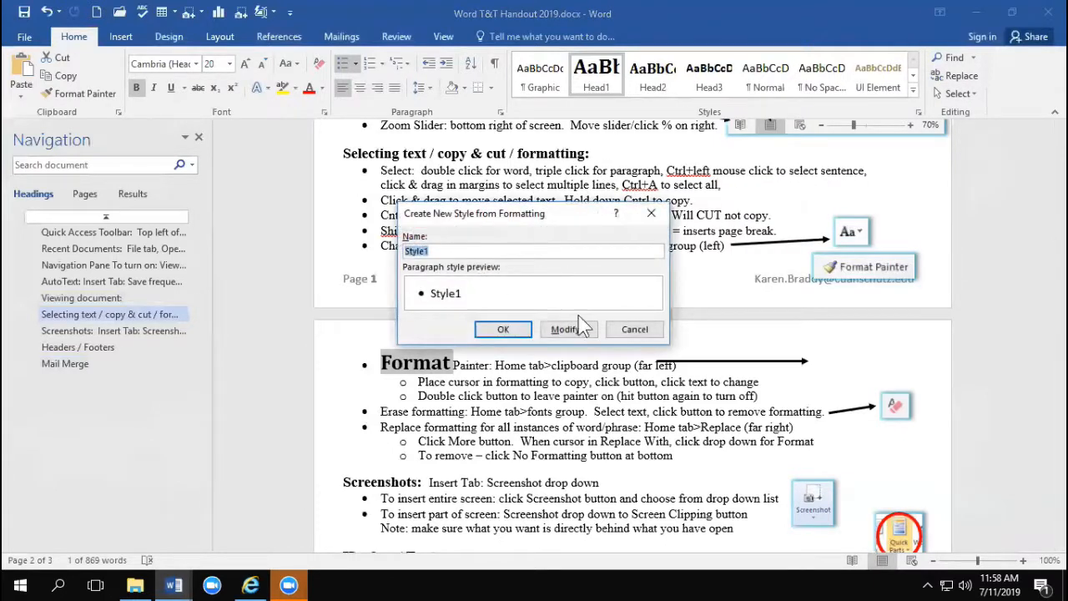
pyautogui.click(572, 330)
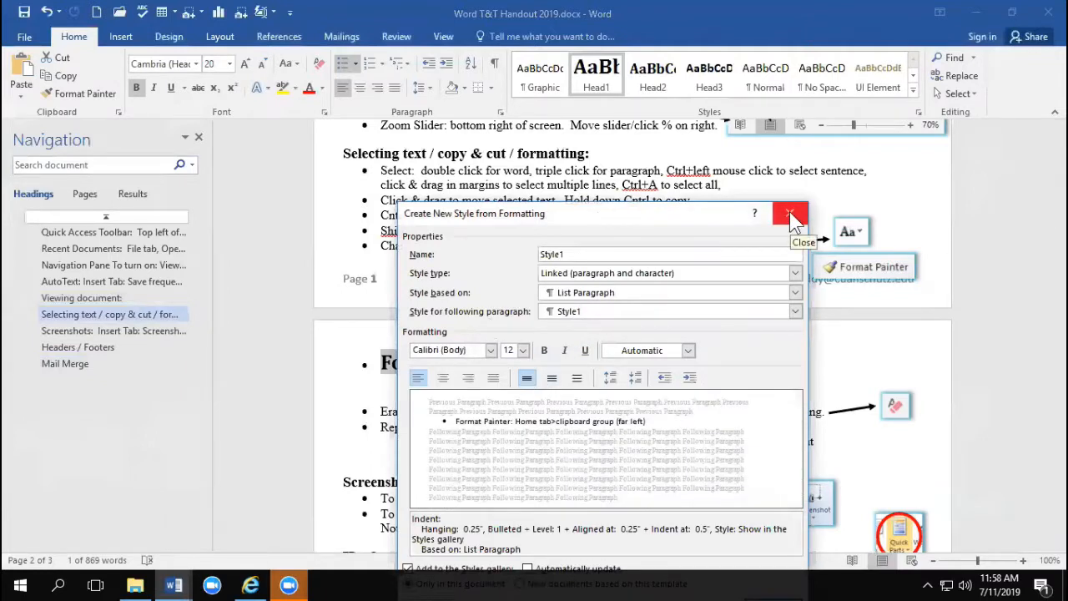
pyautogui.click(791, 219)
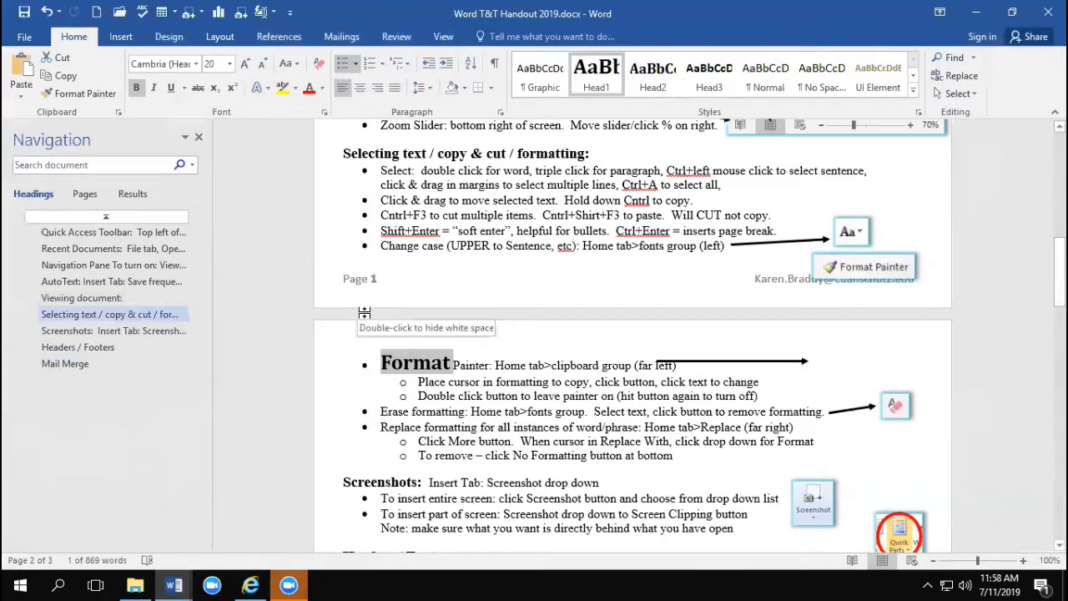
# Step: Insert an Automatic Table 1 table of contents on the blank line below the "Tips & Tricks for Word" title
pyautogui.click(422, 185)
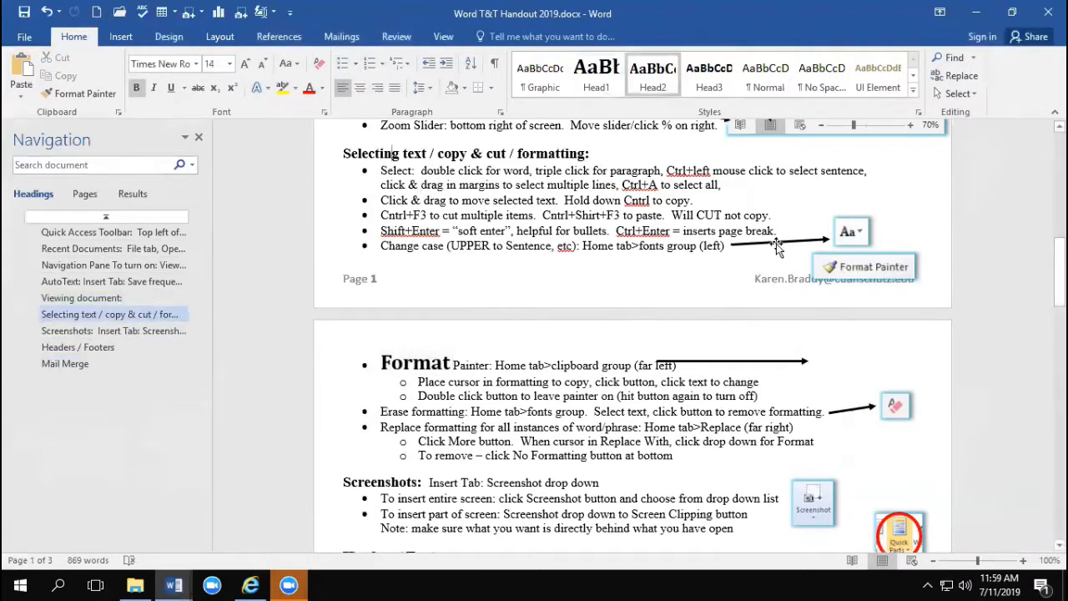
pyautogui.click(565, 200)
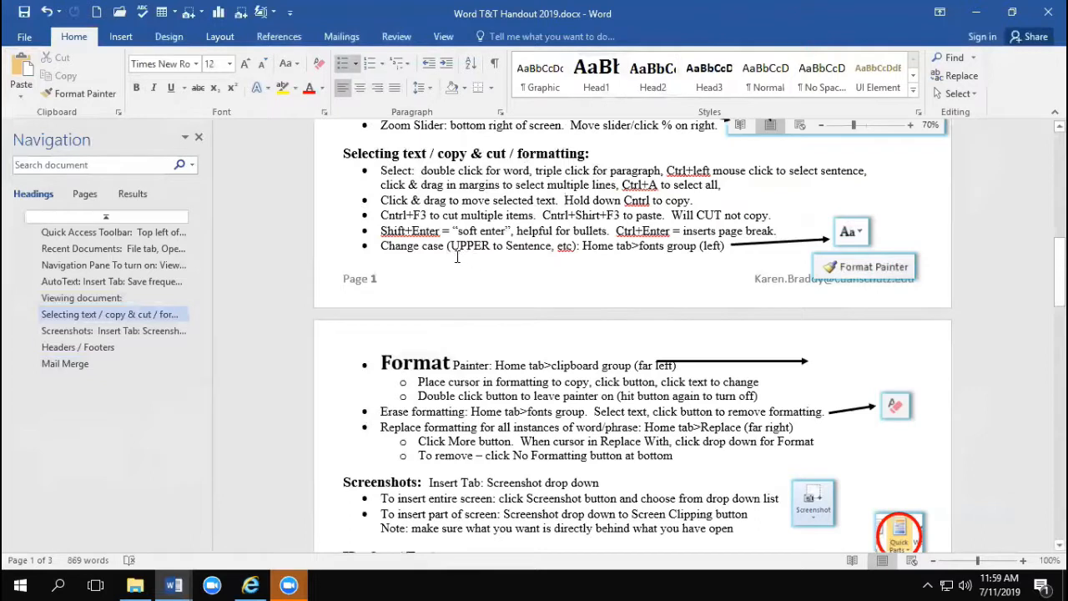
pyautogui.scroll(2, 455, 261)
pyautogui.scroll(2, 440, 272)
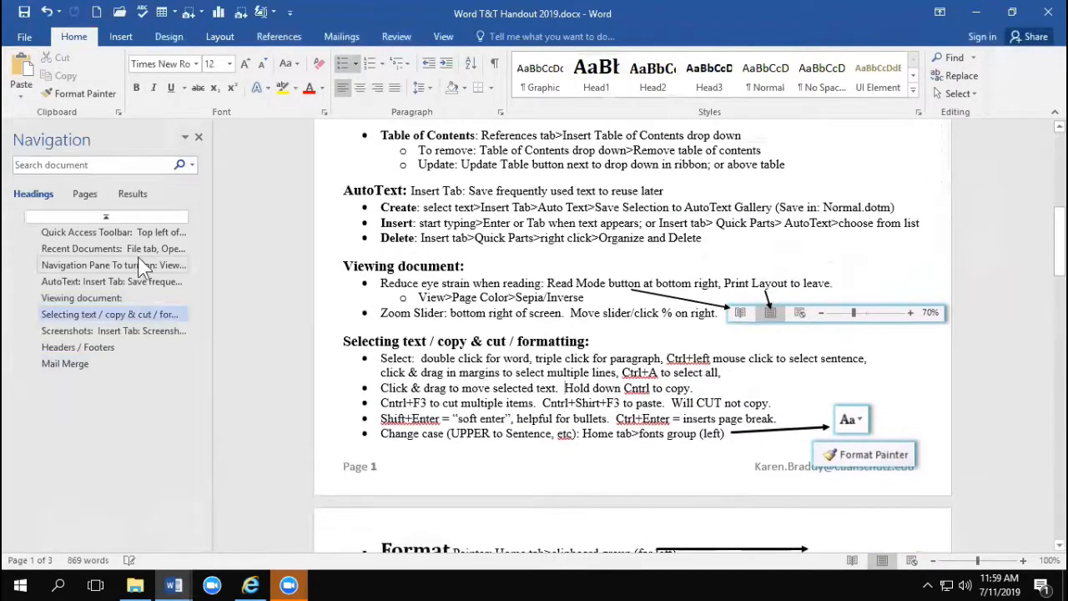
pyautogui.scroll(6, 537, 207)
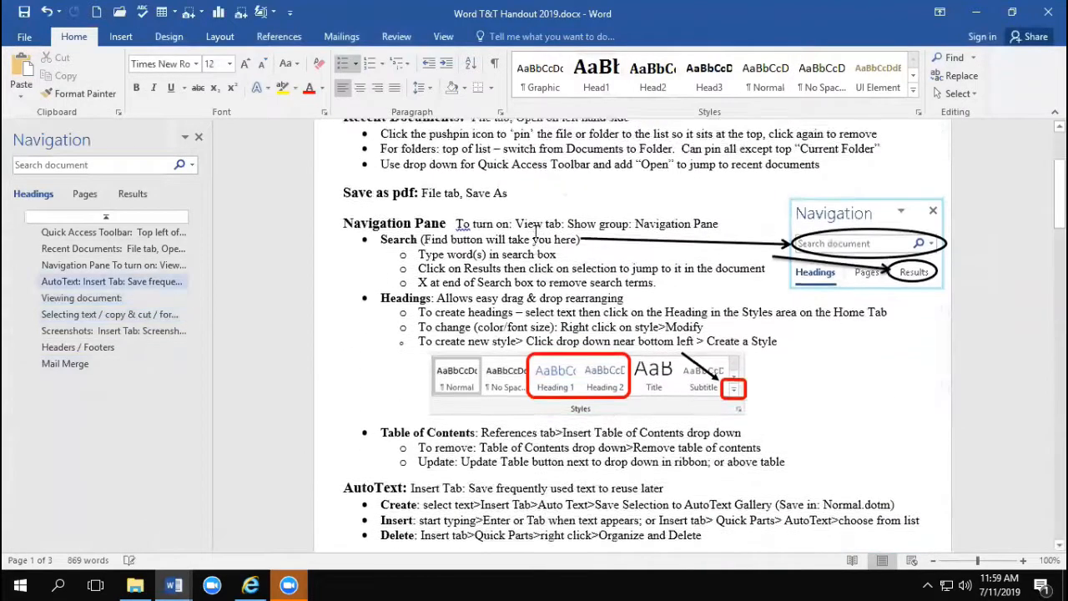
pyautogui.click(483, 186)
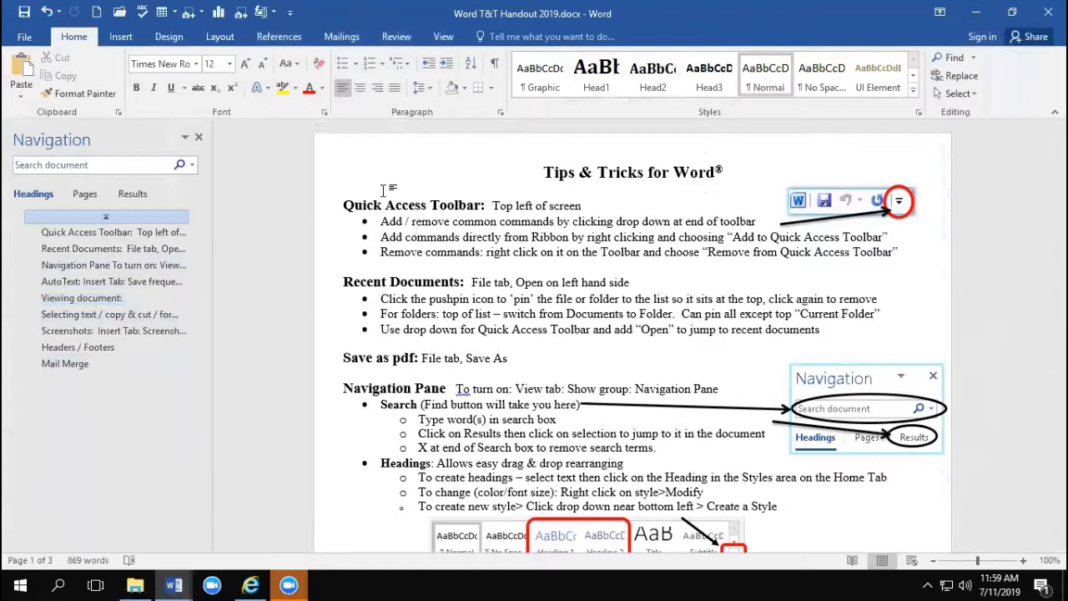
pyautogui.click(275, 39)
pyautogui.click(30, 87)
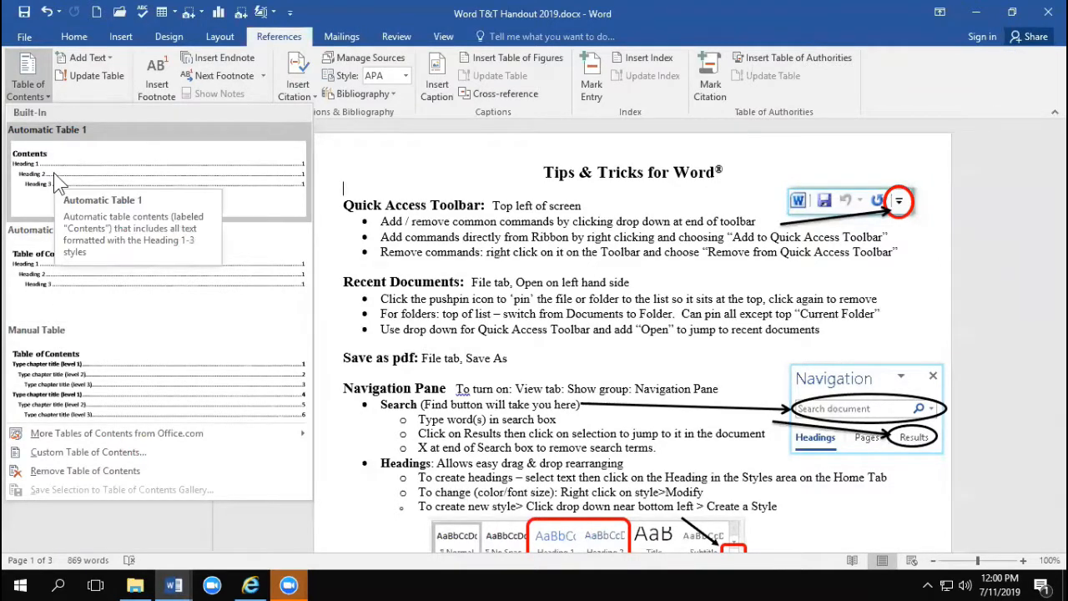
pyautogui.click(59, 183)
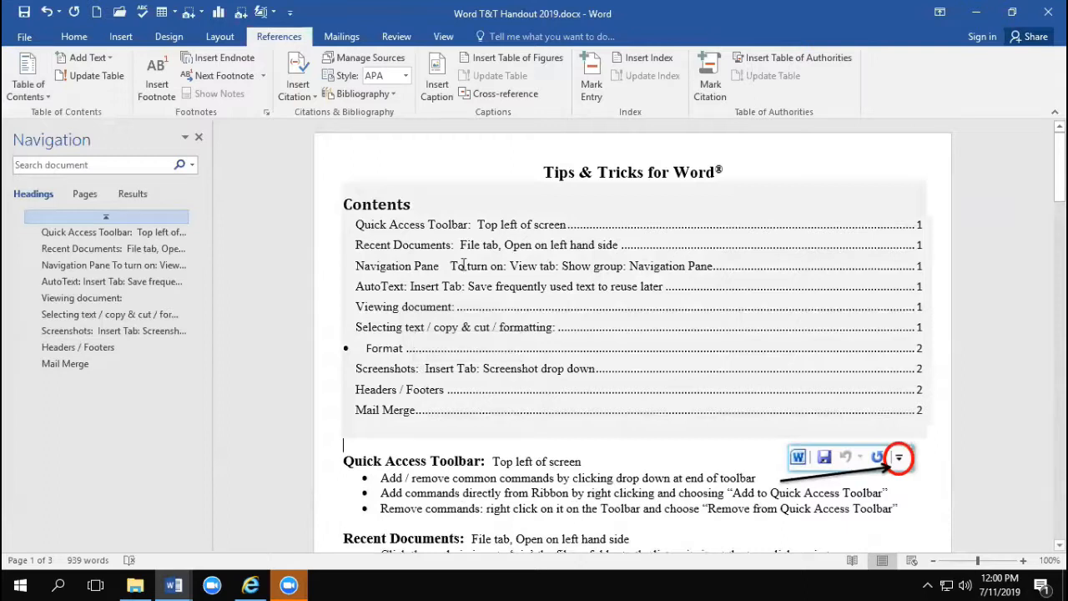
# Step: Move the Mail Merge section directly after the Navigation Pane section using the heading outline
pyautogui.scroll(-5, 458, 265)
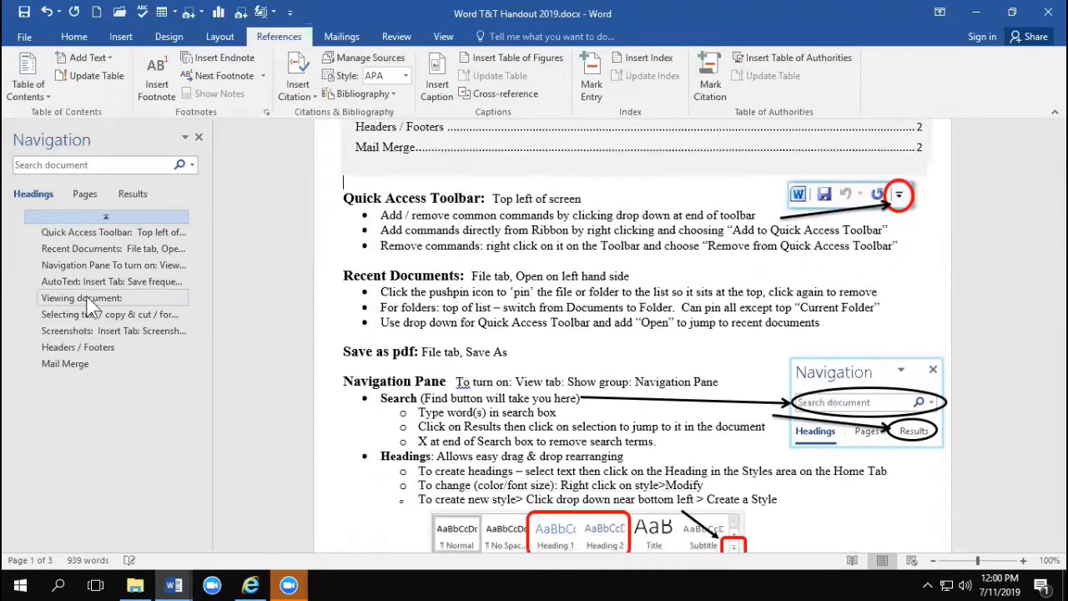
pyautogui.scroll(4, 395, 265)
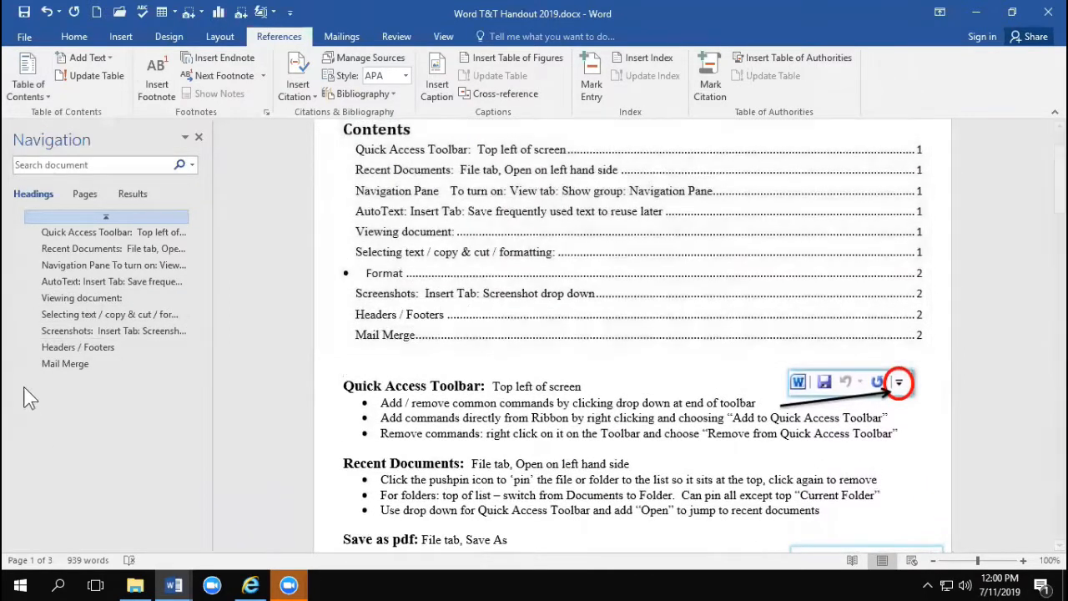
pyautogui.click(65, 365)
pyautogui.moveTo(64, 364); pyautogui.dragTo(67, 268)
pyautogui.scroll(20, 300, 437)
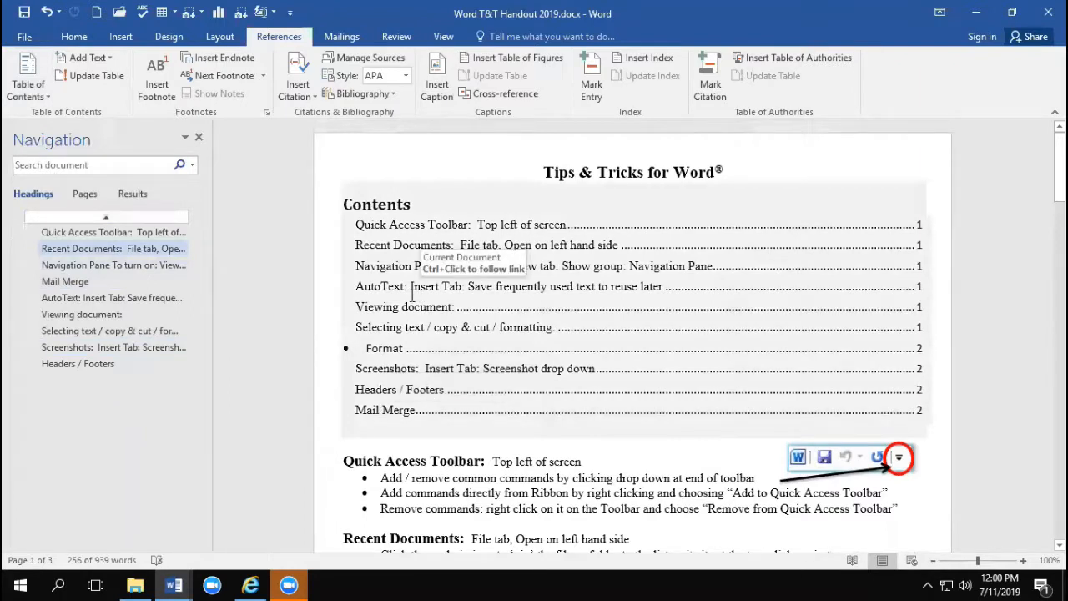
# Step: Update the entire table of contents to match the rearranged sections
pyautogui.click(409, 250)
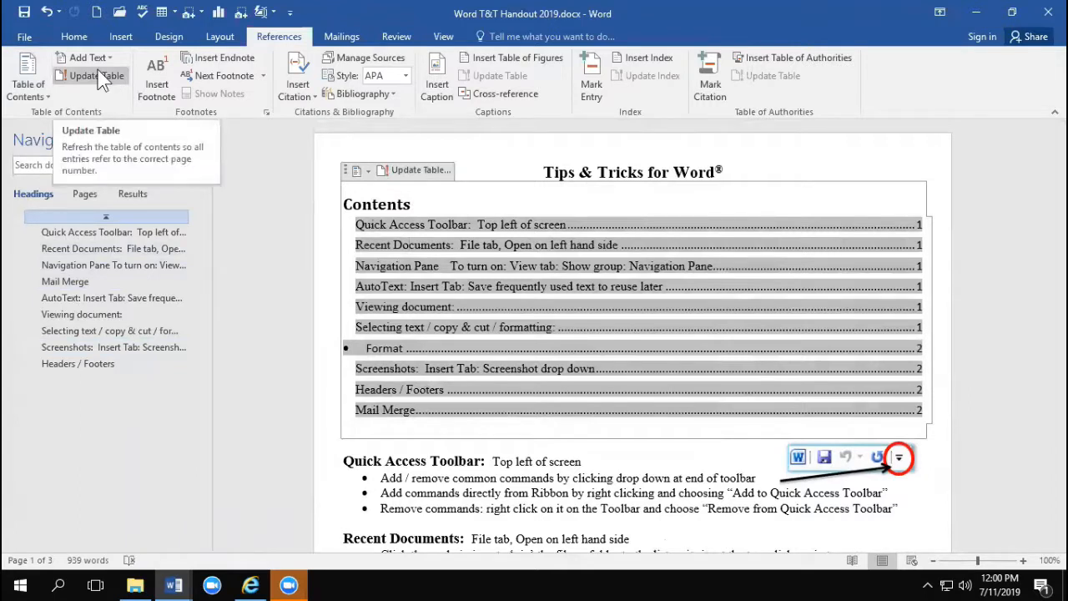
pyautogui.click(429, 171)
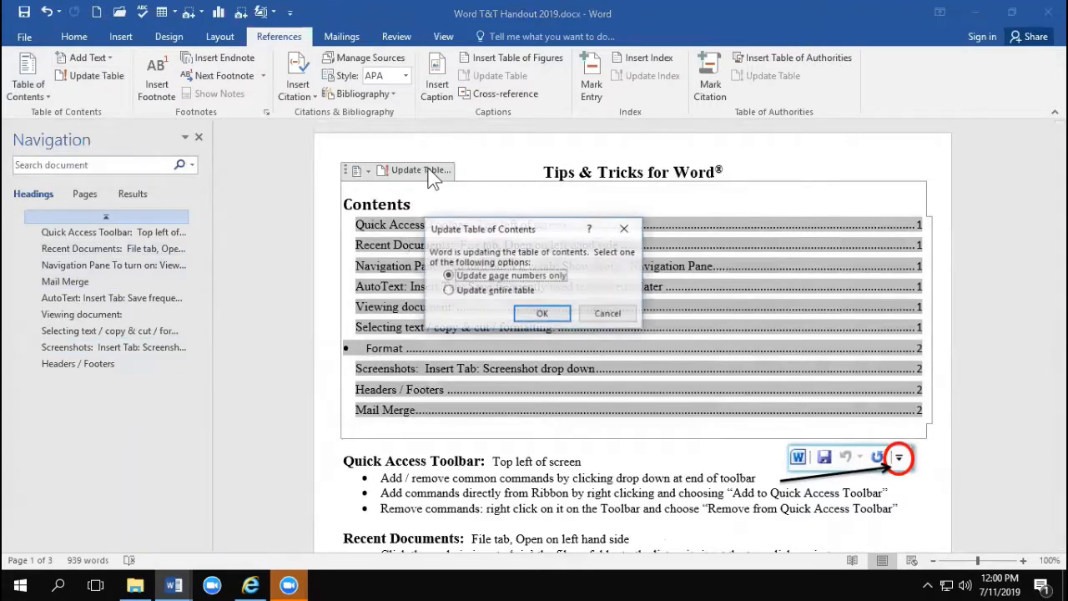
pyautogui.click(484, 291)
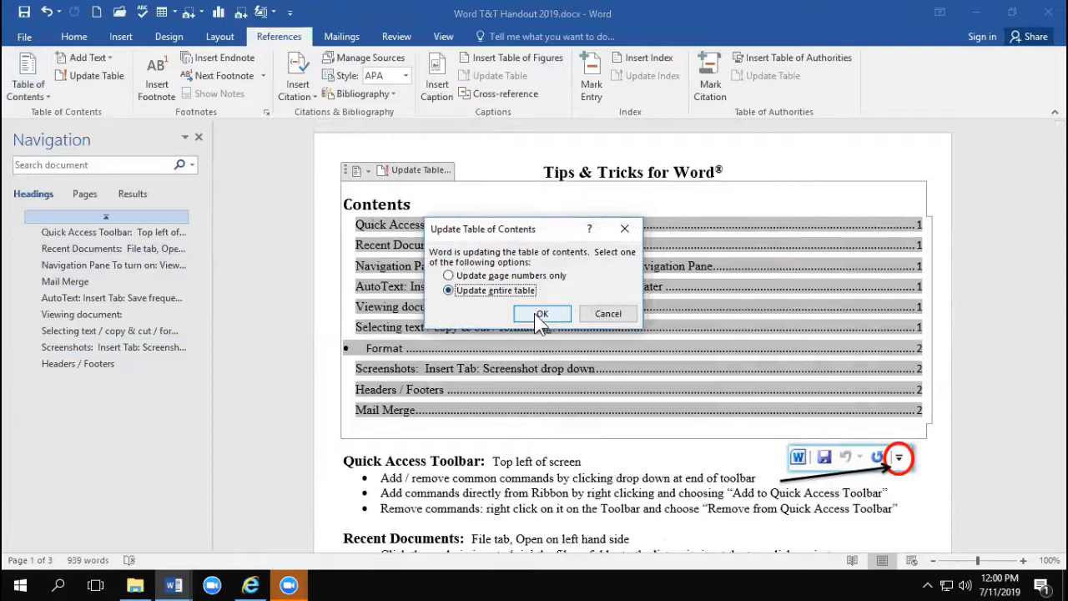
pyautogui.click(534, 313)
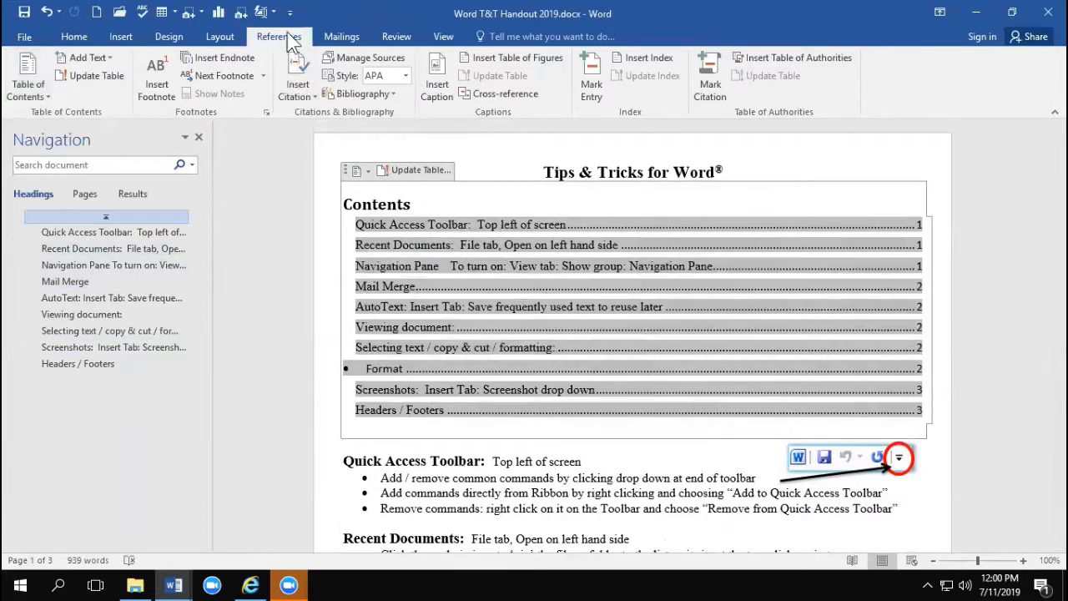
# Step: Remove the table of contents from the handout and return to the body text
pyautogui.click(416, 287)
pyautogui.click(27, 94)
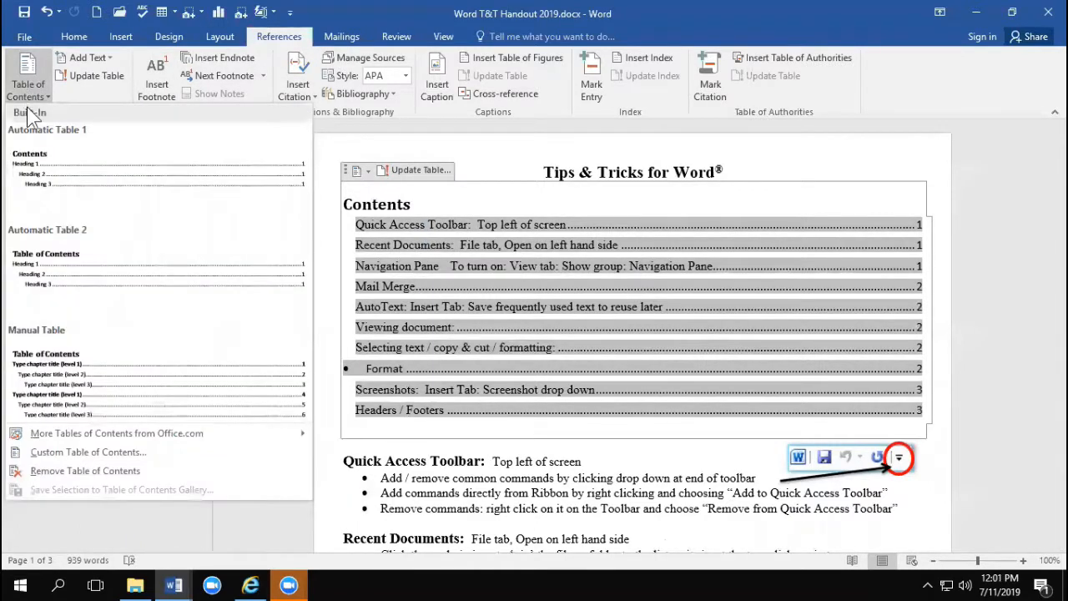
pyautogui.click(41, 470)
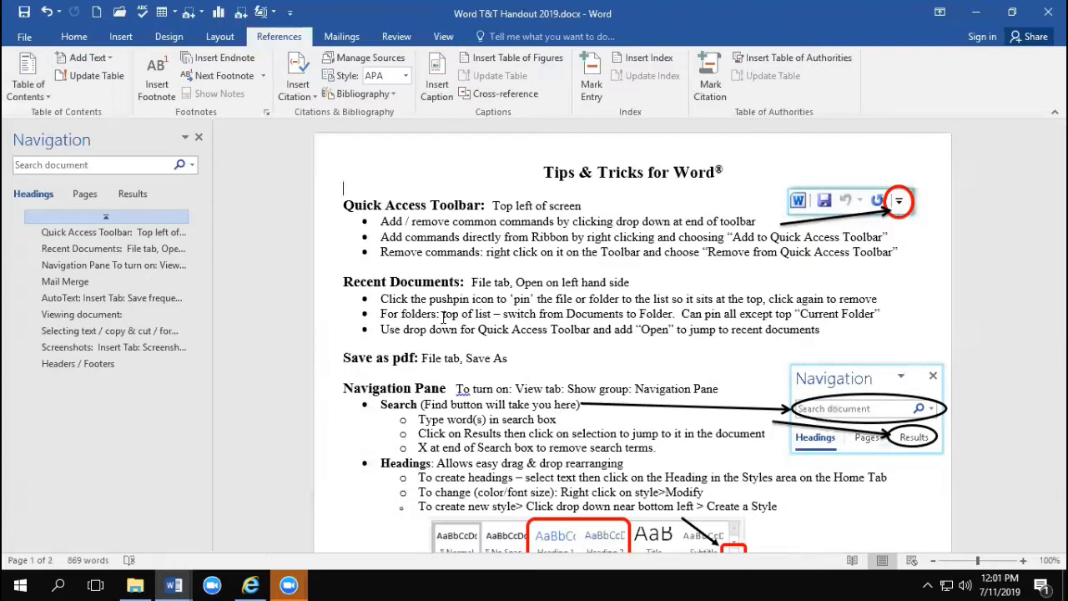
pyautogui.click(682, 268)
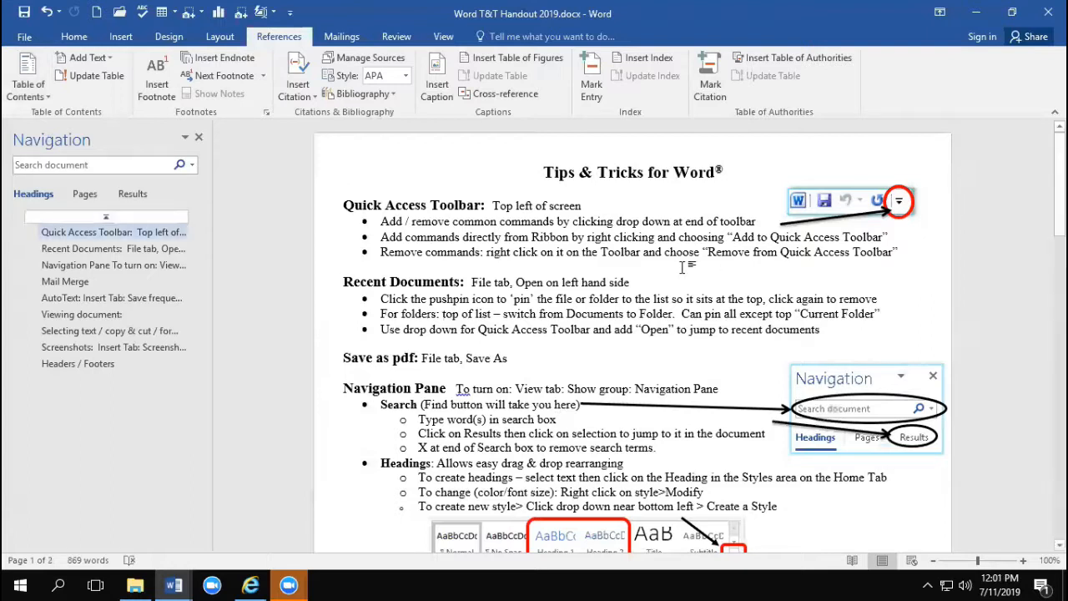
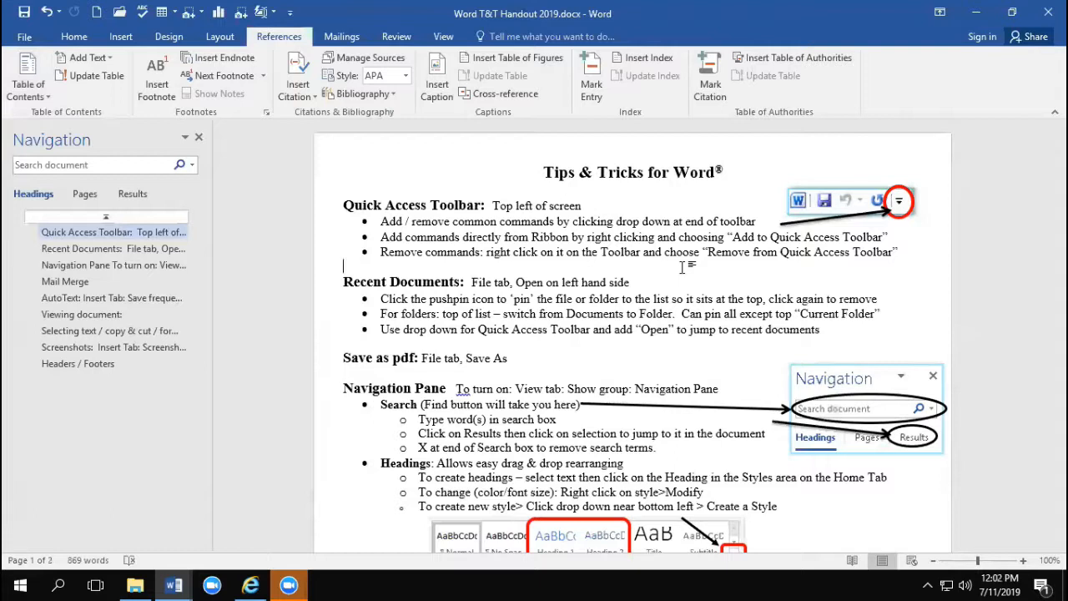
# Step: Open MailMerge Example start.docx from the Downloads folder and enable editing
pyautogui.click(135, 587)
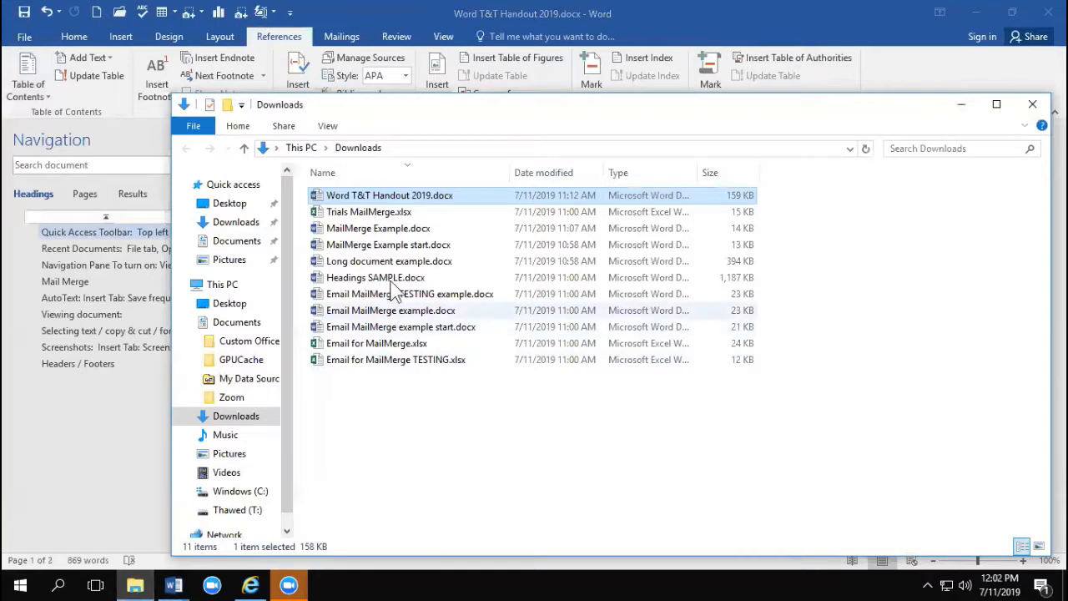
pyautogui.doubleClick(375, 244)
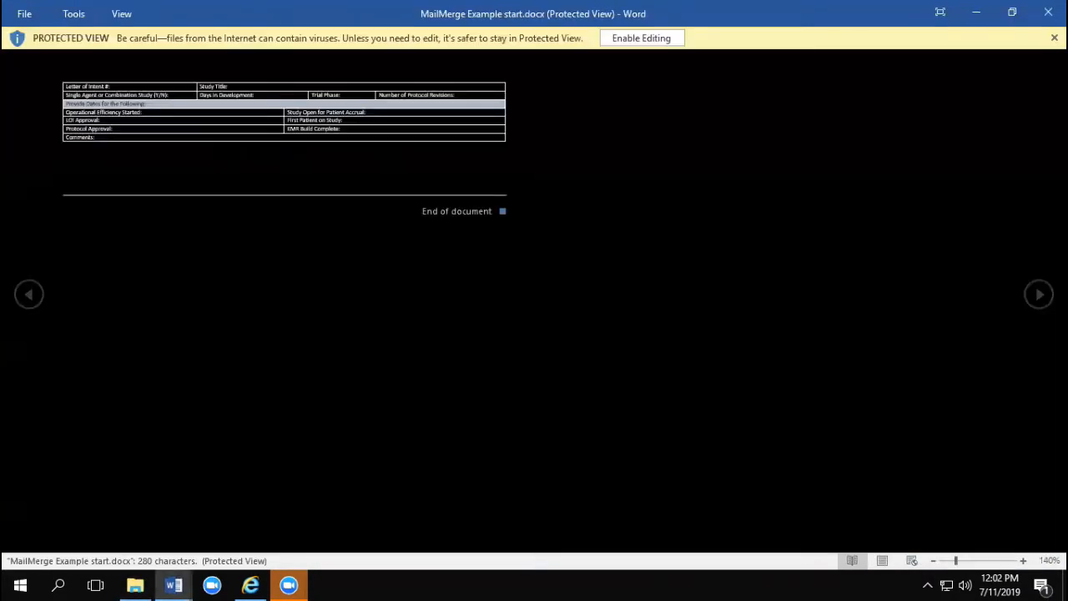
pyautogui.click(625, 40)
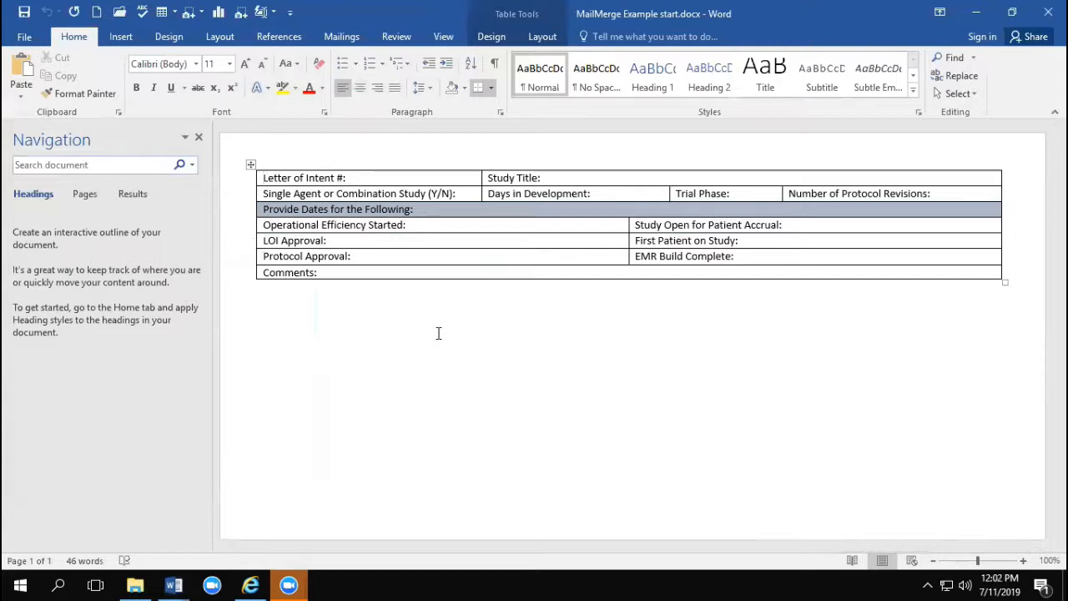
# Step: Open the Trials MailMerge.xlsx workbook from the Downloads folder in Excel and enable editing
pyautogui.click(136, 585)
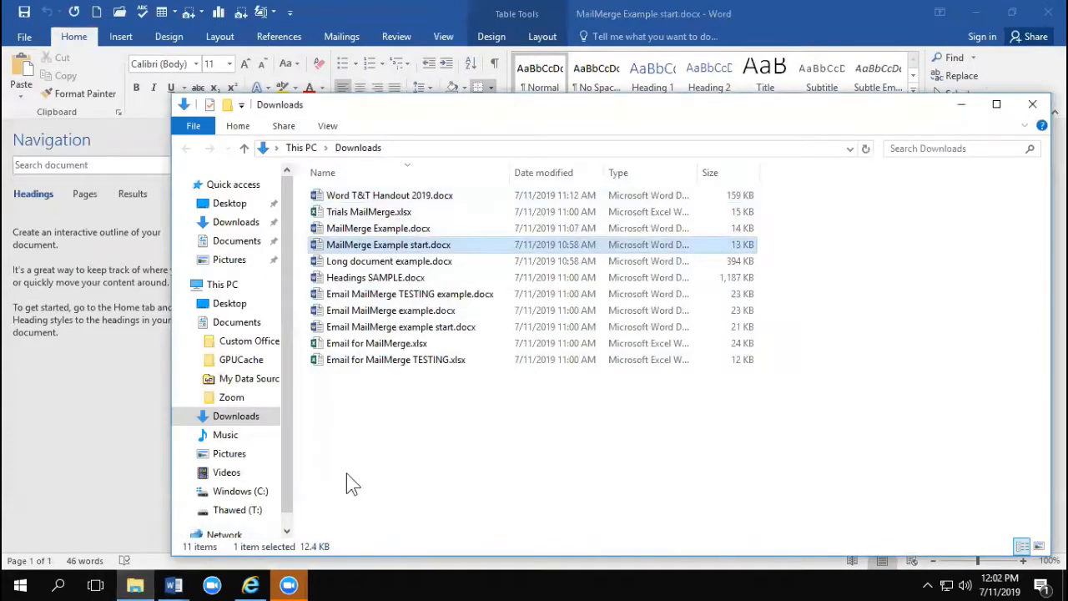
pyautogui.doubleClick(357, 211)
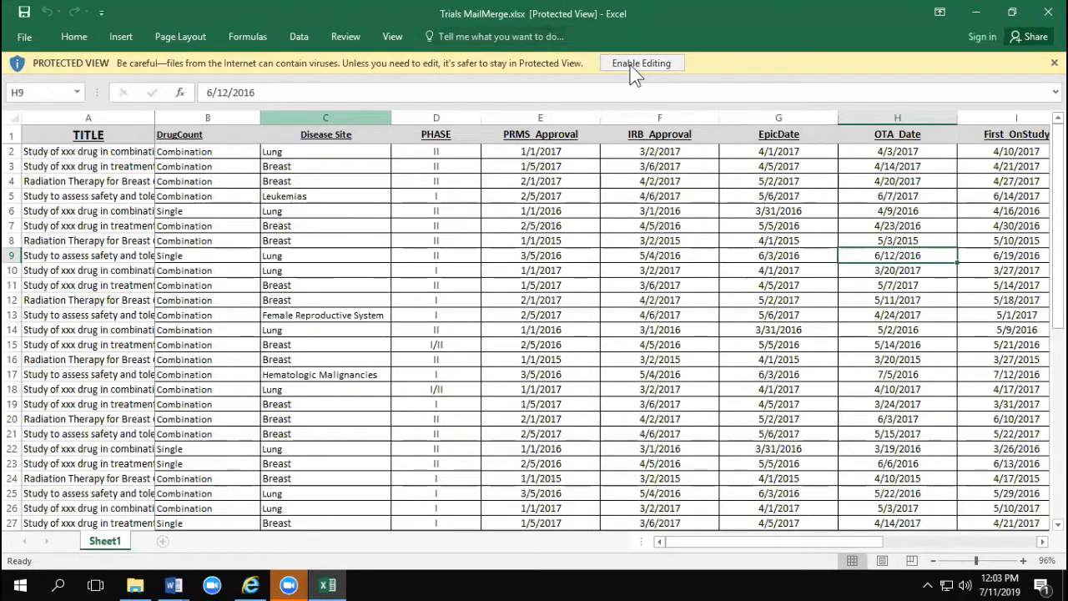
pyautogui.click(636, 65)
# Step: Examine sample entries in the TITLE, DrugCount, Disease Site and PHASE columns of the trials worksheet
pyautogui.click(98, 224)
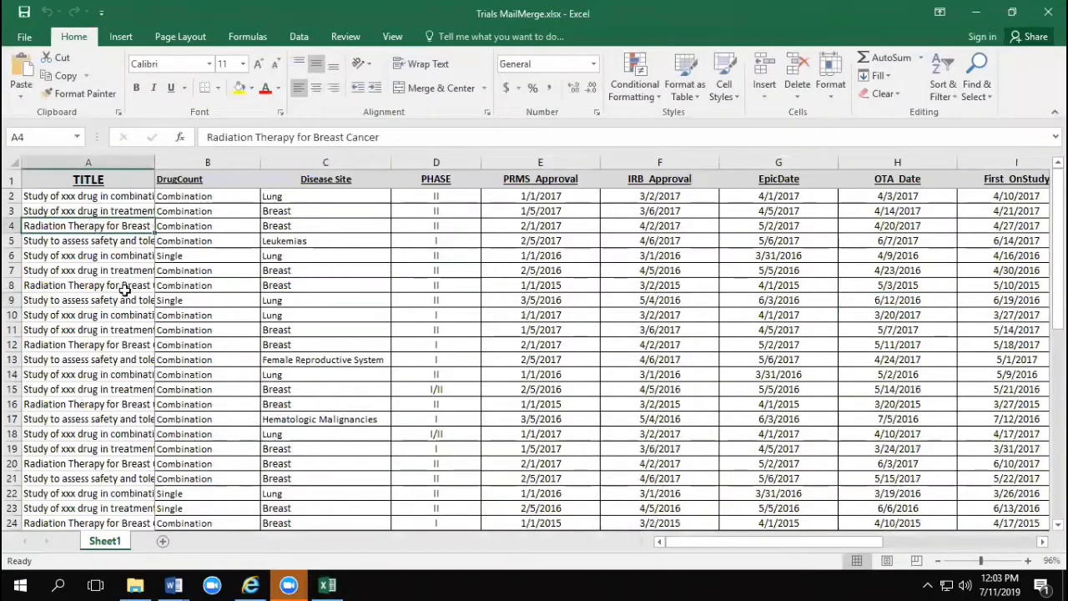
pyautogui.click(107, 197)
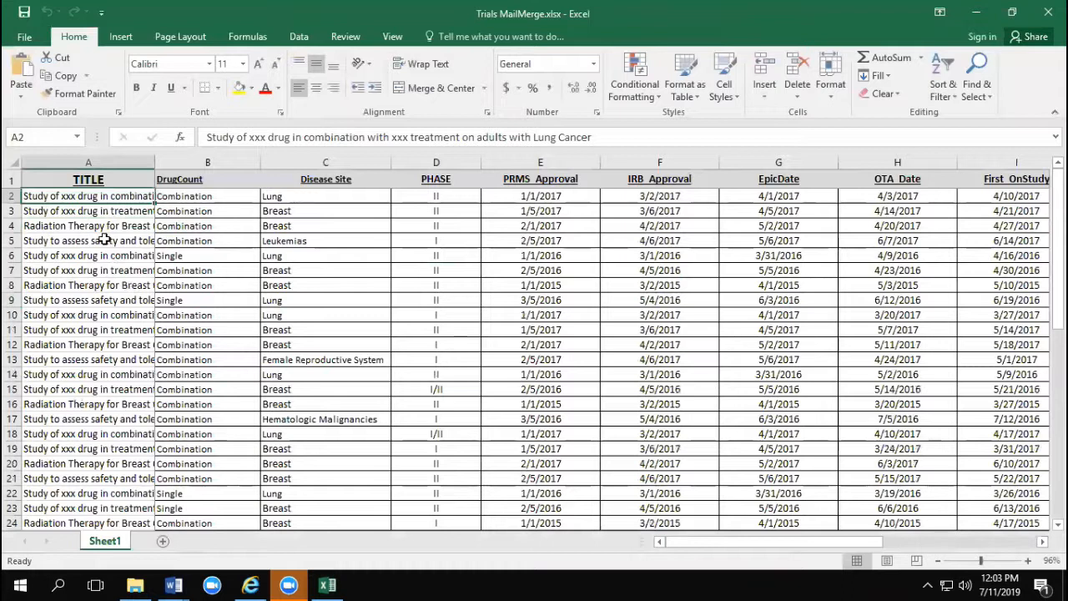
pyautogui.click(88, 213)
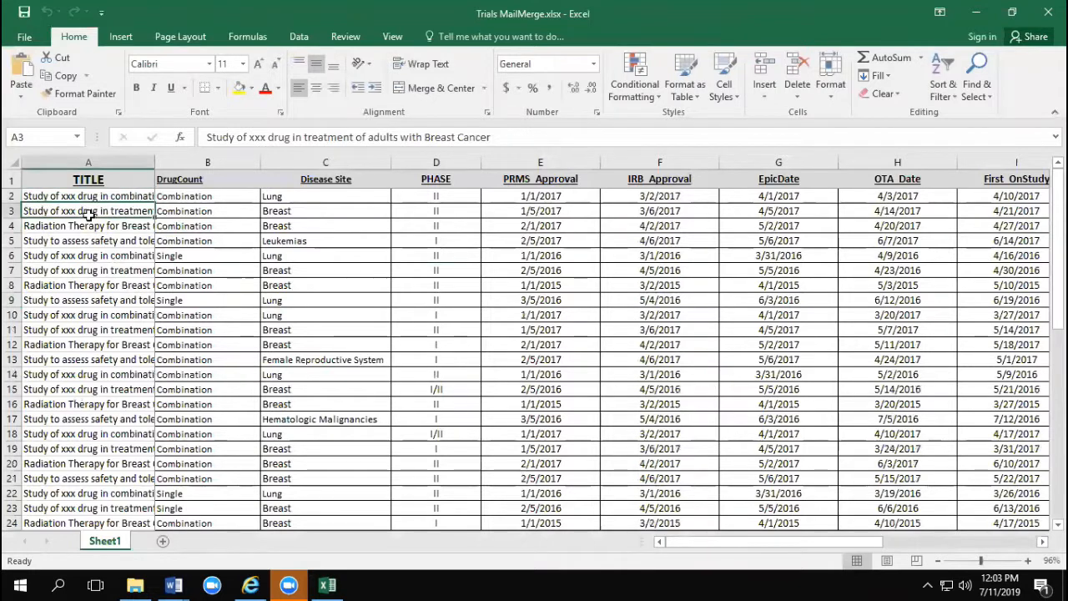
pyautogui.click(192, 211)
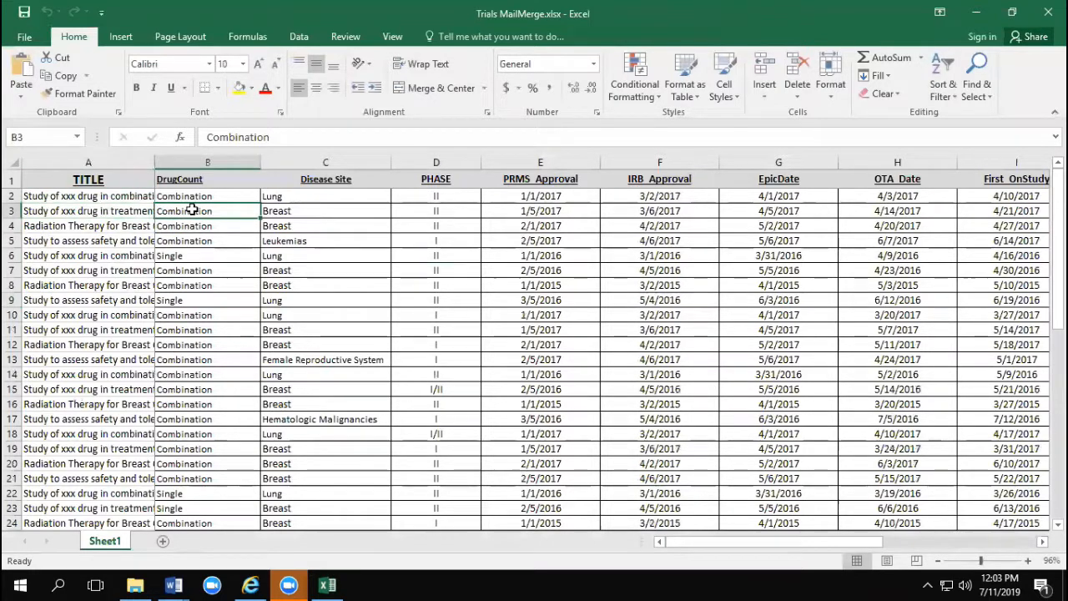
pyautogui.click(342, 197)
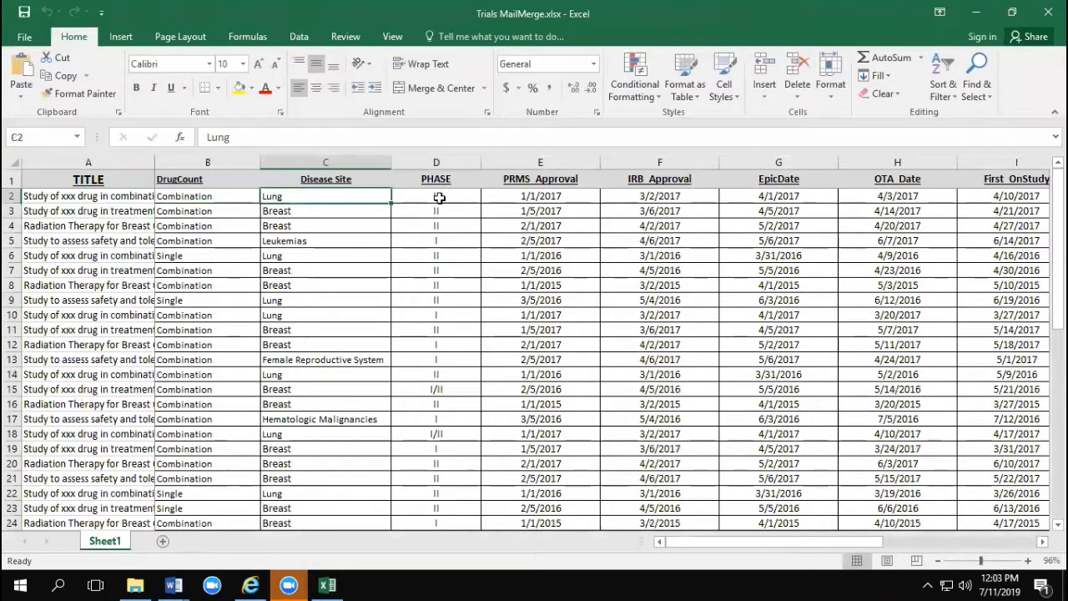
pyautogui.click(439, 198)
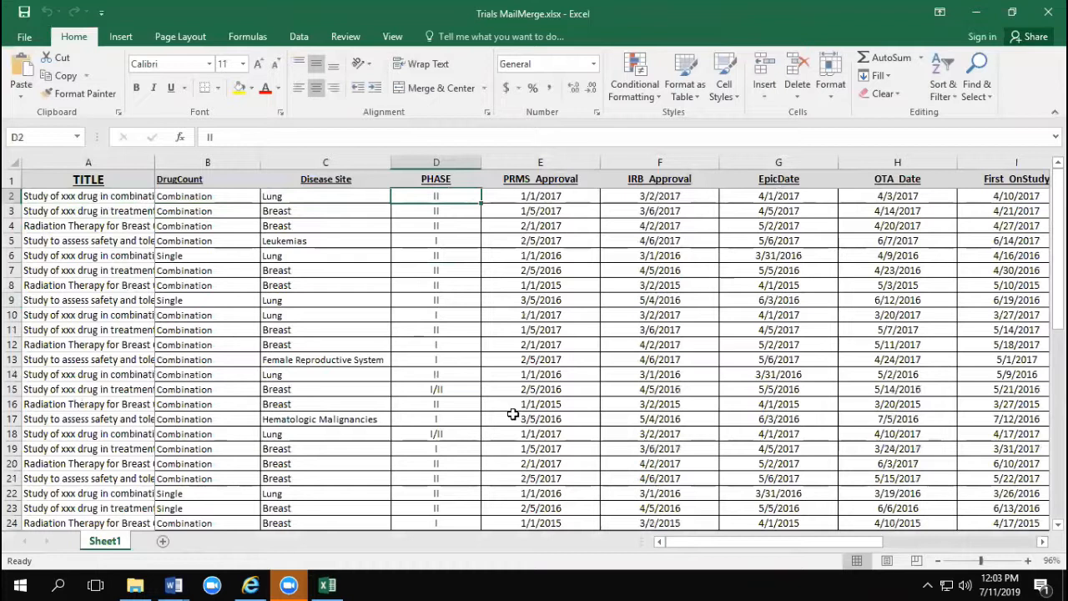
# Step: Switch back to MailMerge Example start.docx in Word and start the Step-by-Step Mail Merge Wizard
pyautogui.click(171, 587)
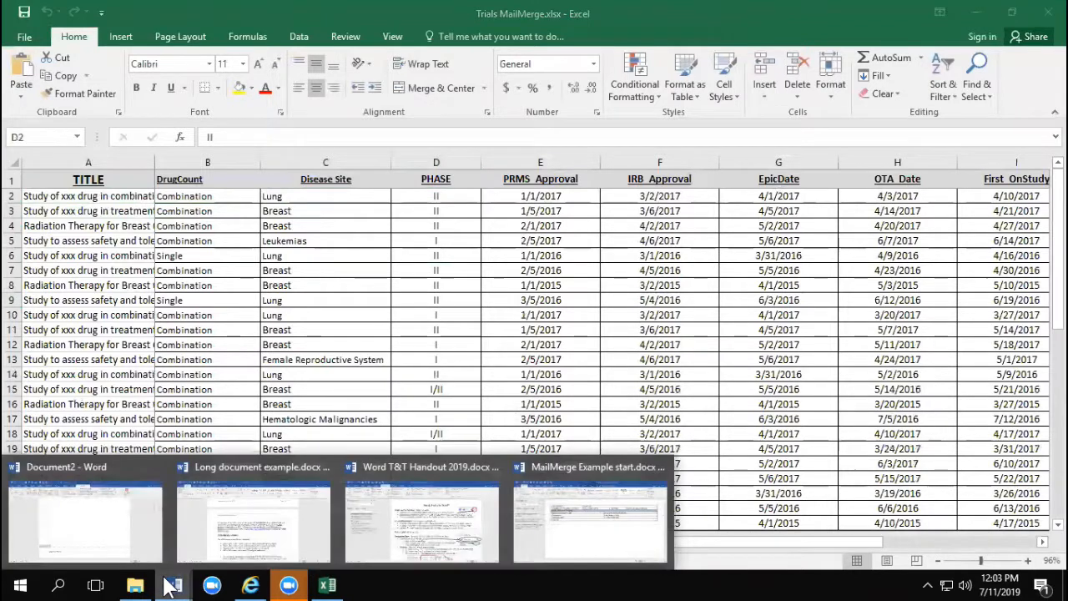
pyautogui.click(568, 518)
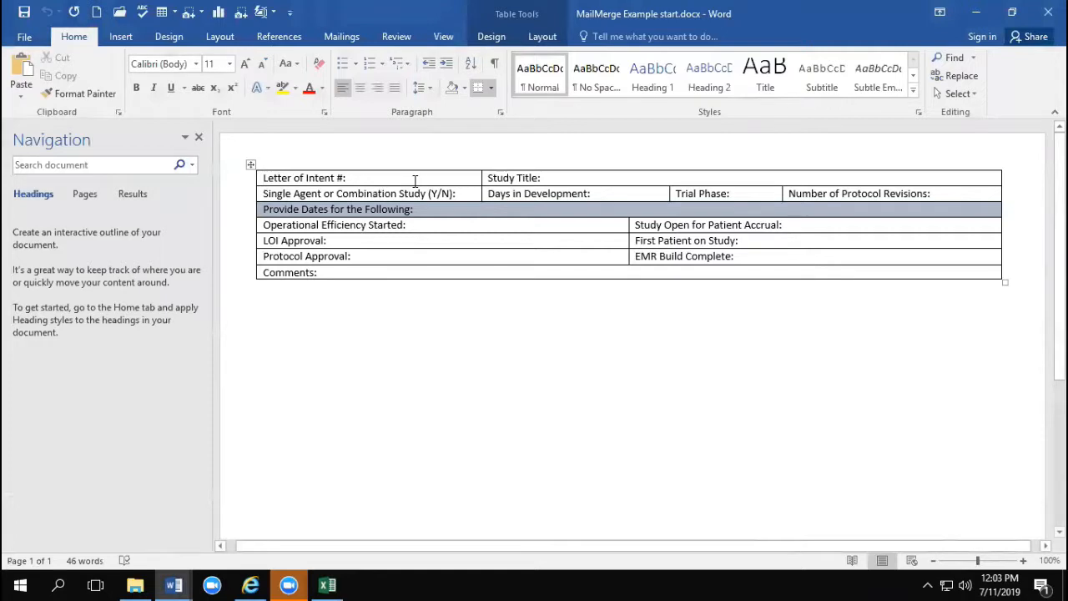
pyautogui.click(344, 37)
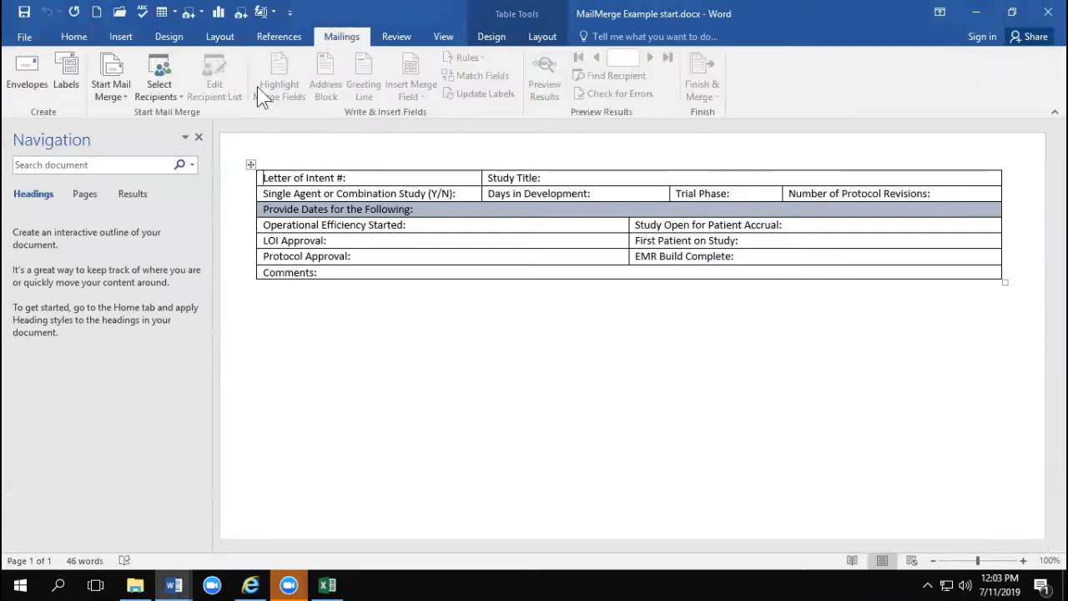
pyautogui.click(118, 93)
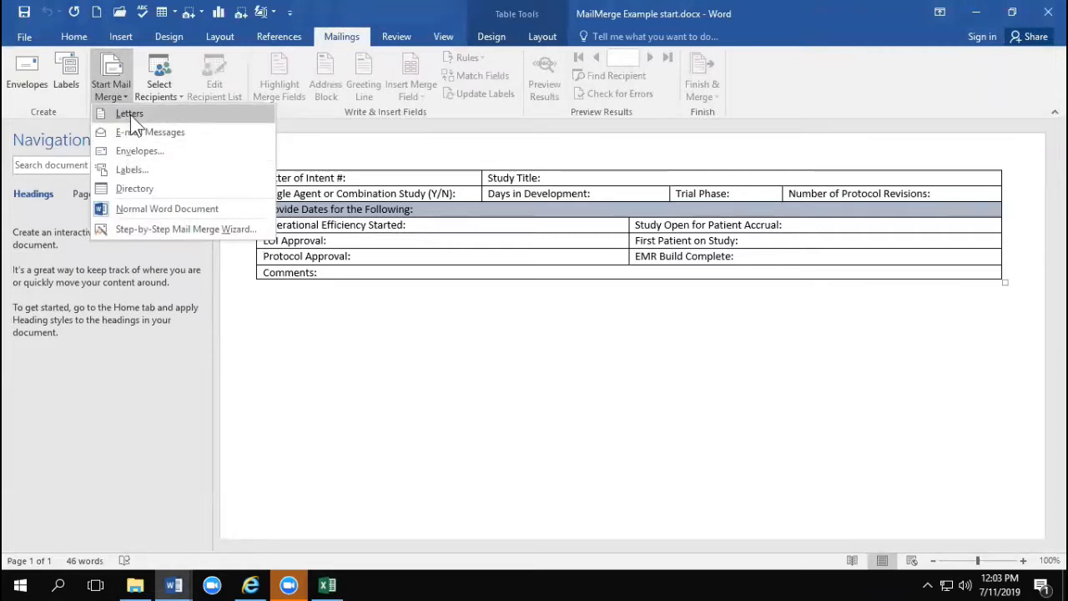
pyautogui.click(143, 229)
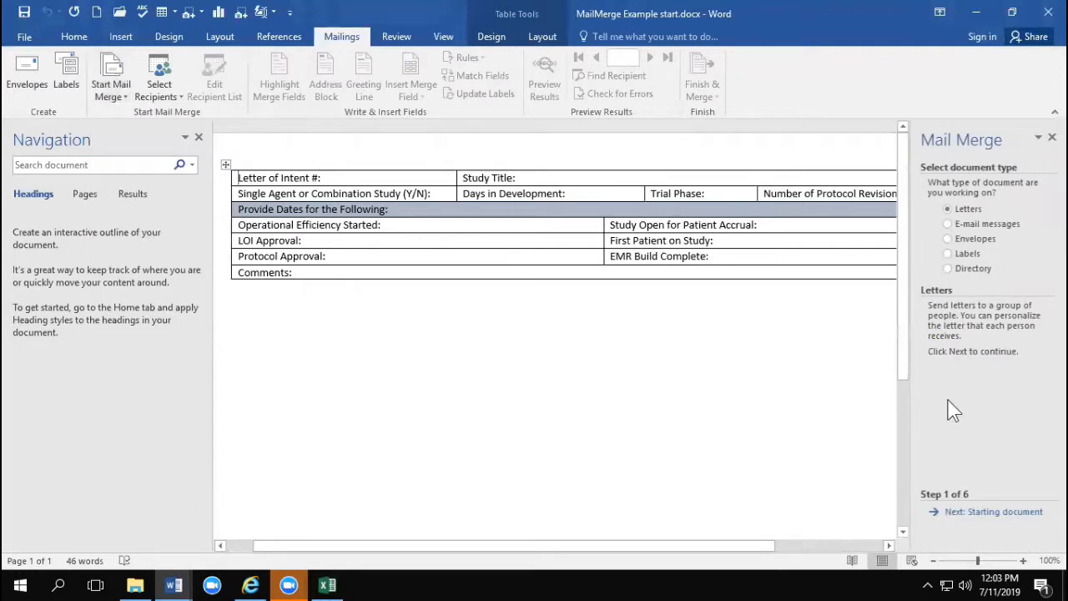
# Step: Keep Letters as the document type and the current document as the starting document, and advance the wizard to recipient selection
pyautogui.click(118, 85)
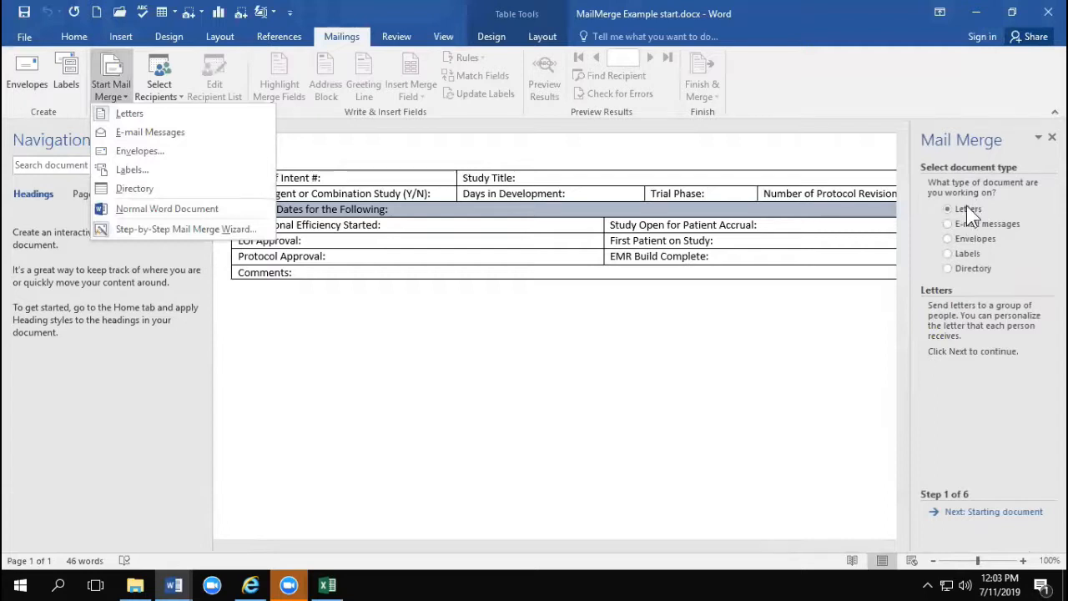
pyautogui.click(1002, 512)
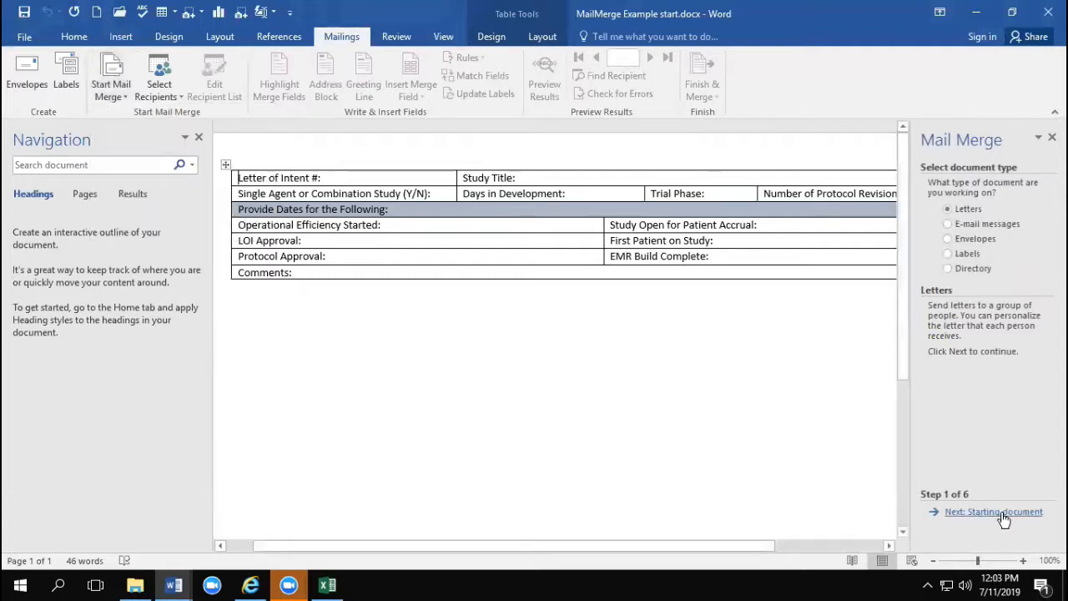
pyautogui.click(1001, 511)
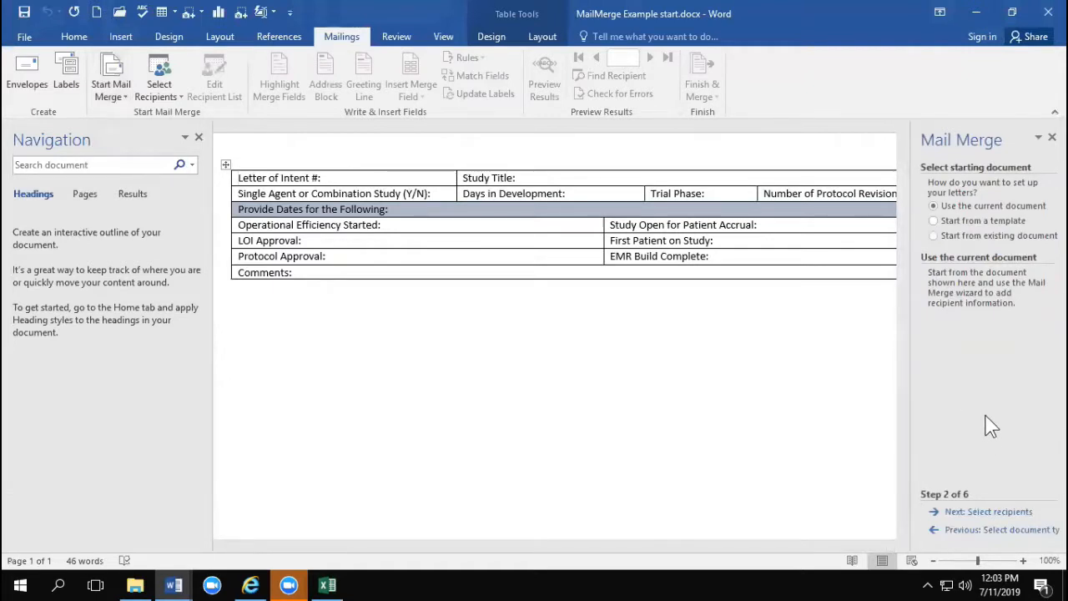
pyautogui.click(975, 514)
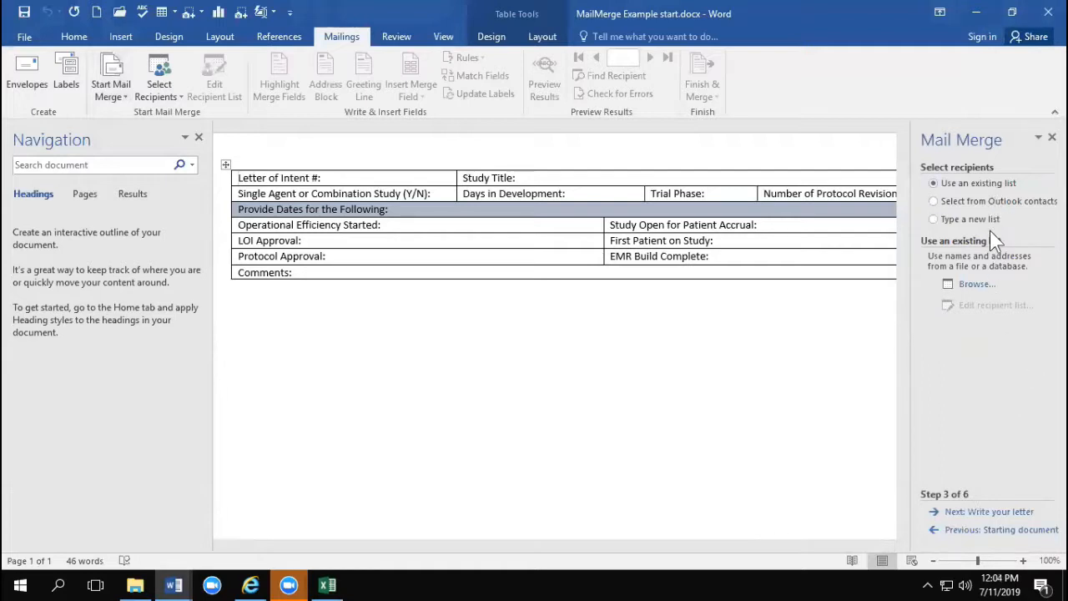
# Step: Use Sheet1$ of Trials MailMerge.xlsx in Downloads as the recipient list with all records, and advance to writing the letter
pyautogui.click(969, 285)
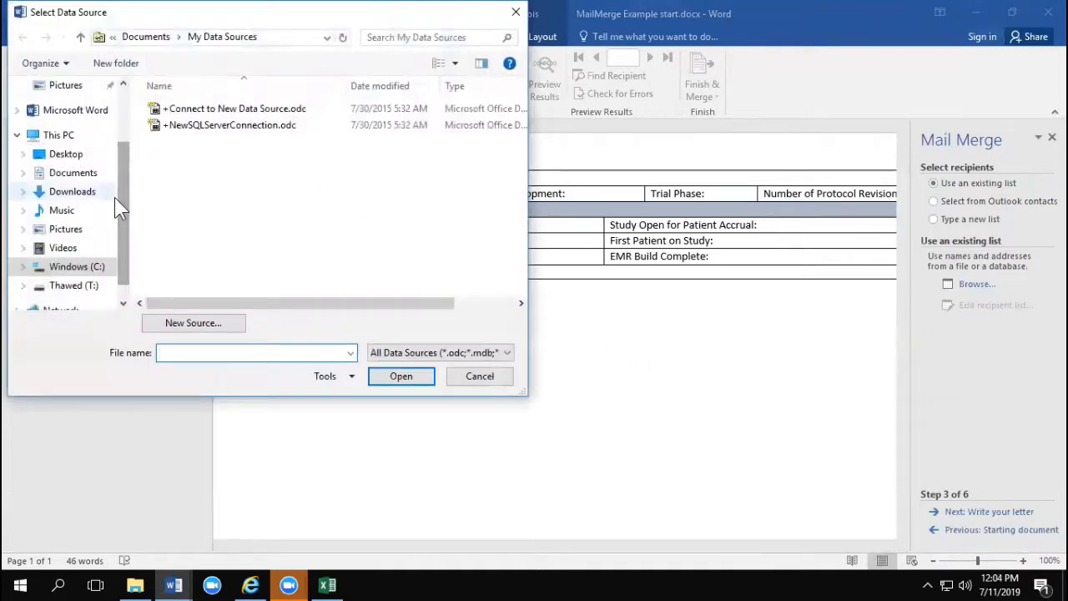
pyautogui.click(83, 192)
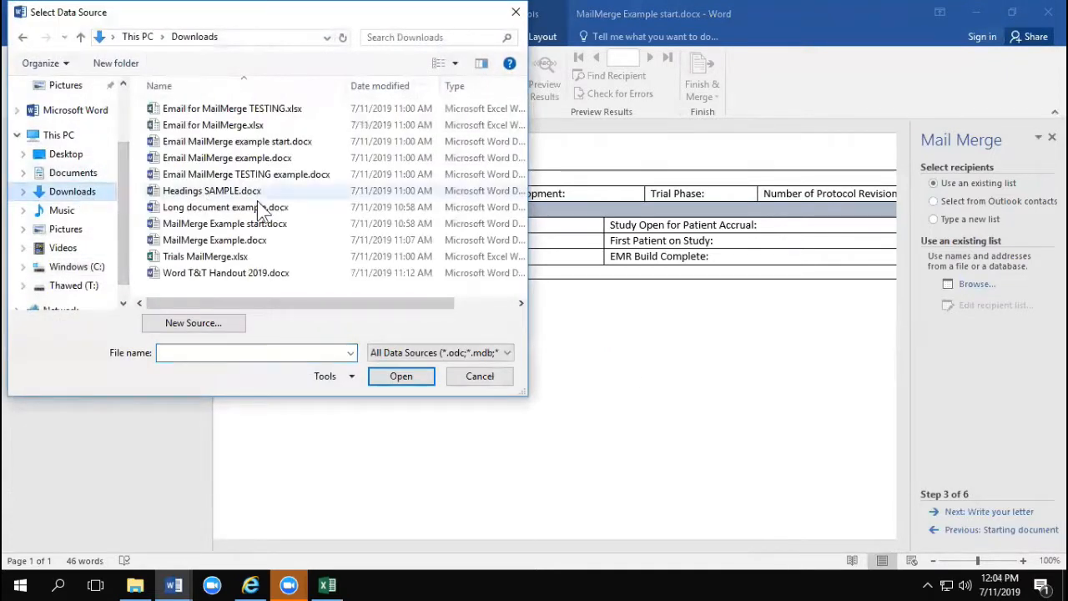
pyautogui.click(190, 258)
pyautogui.doubleClick(189, 260)
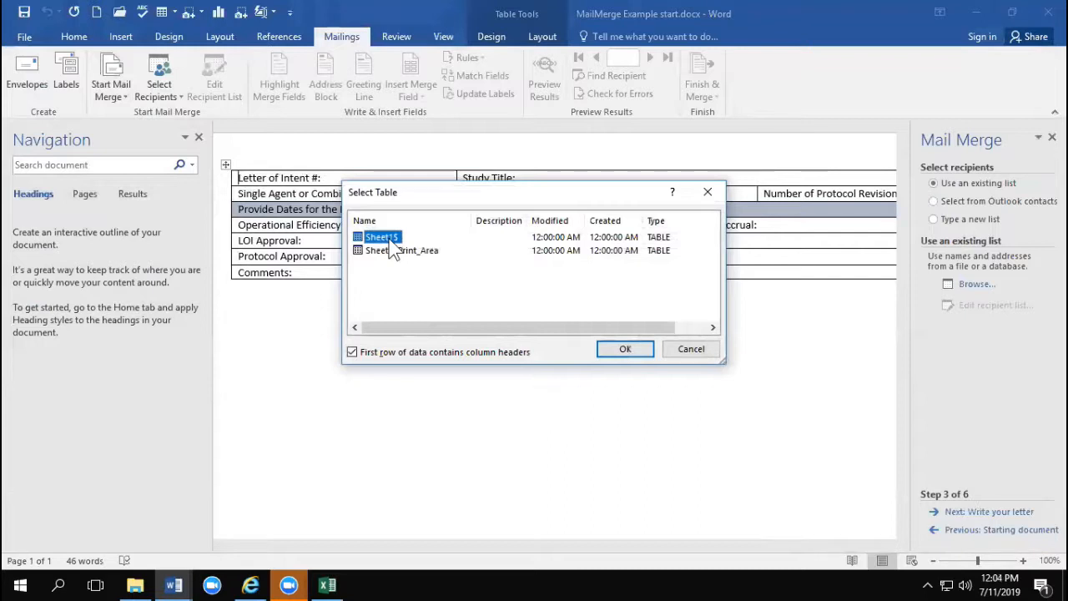
pyautogui.click(619, 351)
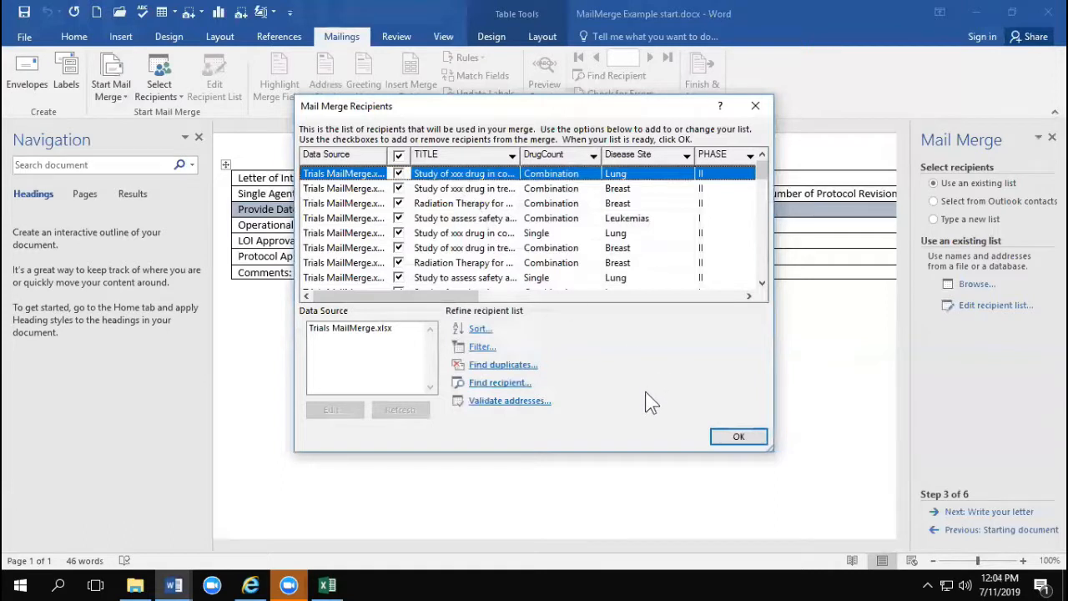
pyautogui.click(739, 437)
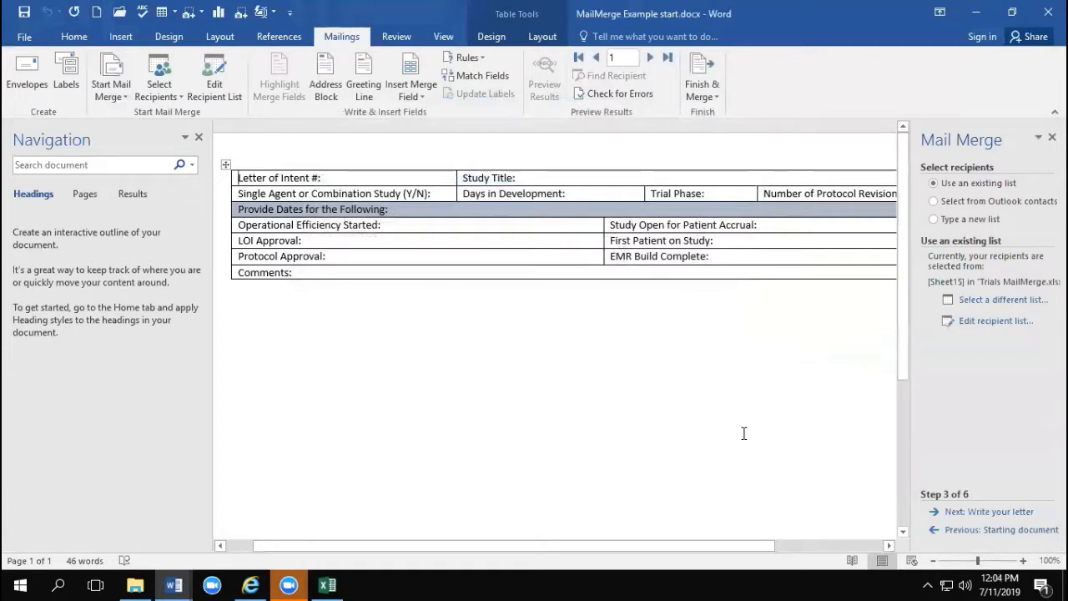
pyautogui.click(989, 512)
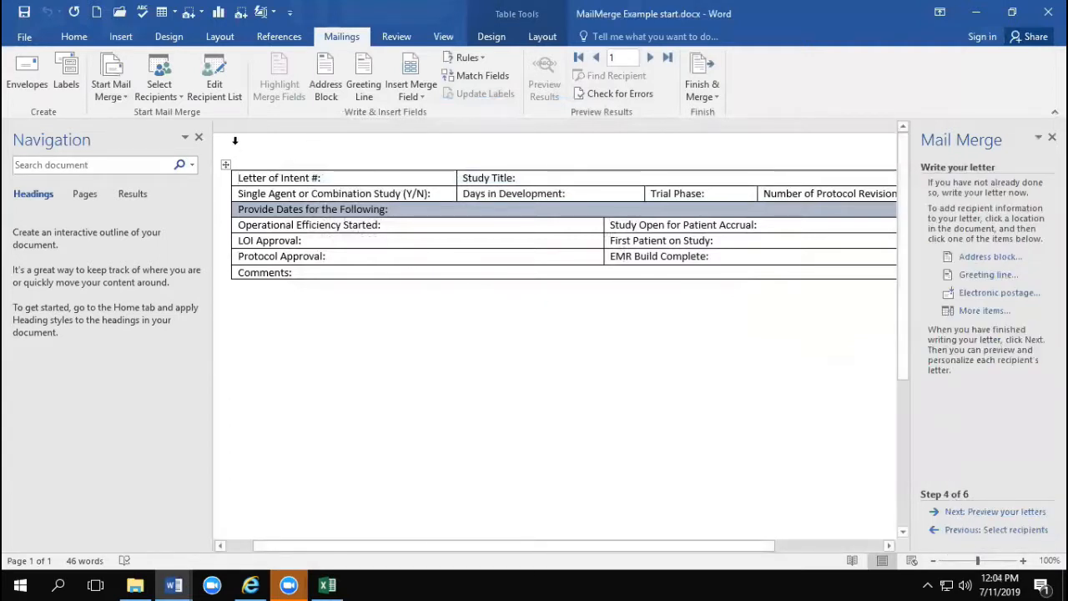
# Step: Close the Navigation Pane and insert the TITLE merge field after the "Study Title:" label in the table
pyautogui.click(198, 137)
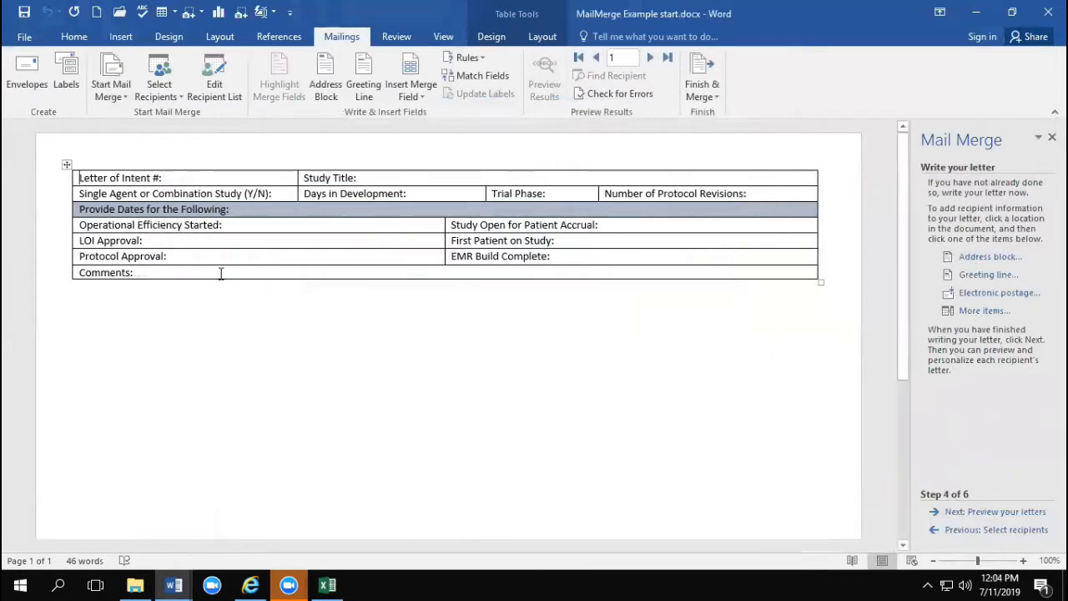
pyautogui.click(173, 180)
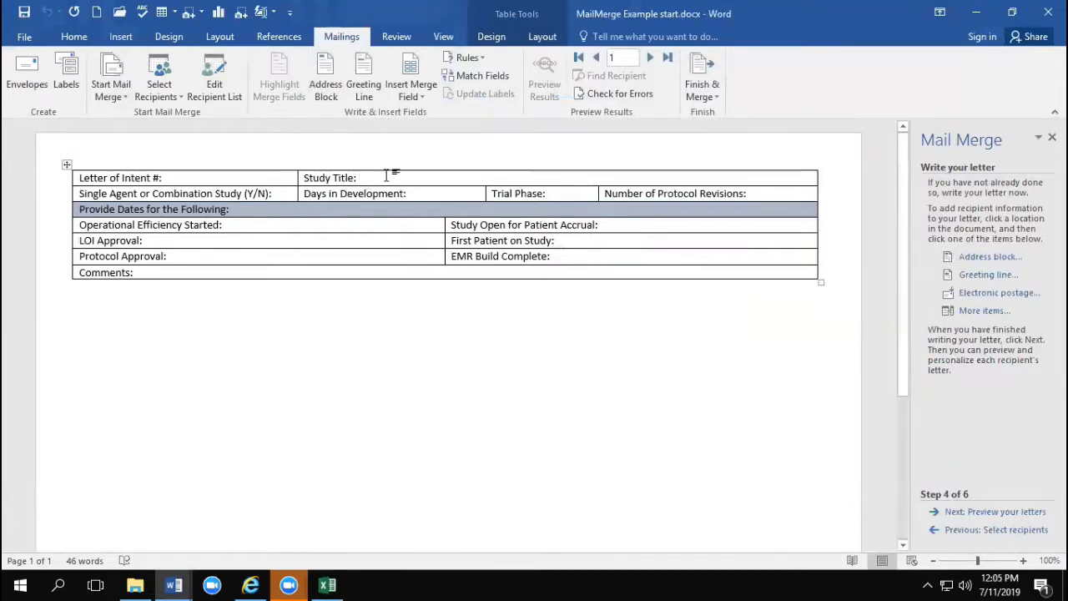
pyautogui.click(409, 92)
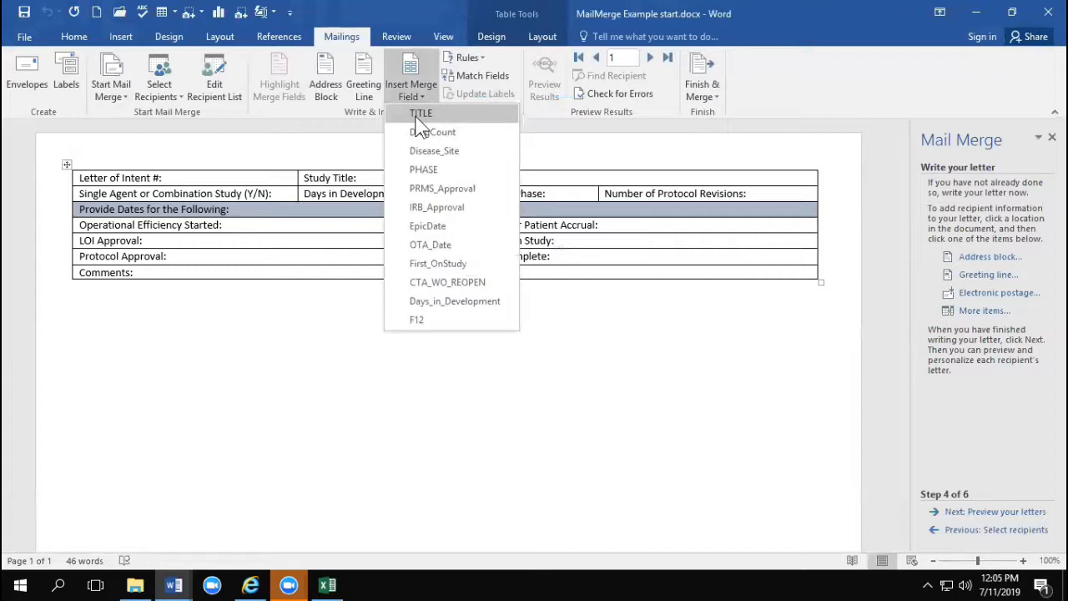
pyautogui.click(418, 118)
# Step: Check the header row of the Trials MailMerge.xlsx workbook in Excel against the merge field names, and return to the Word form
pyautogui.click(421, 94)
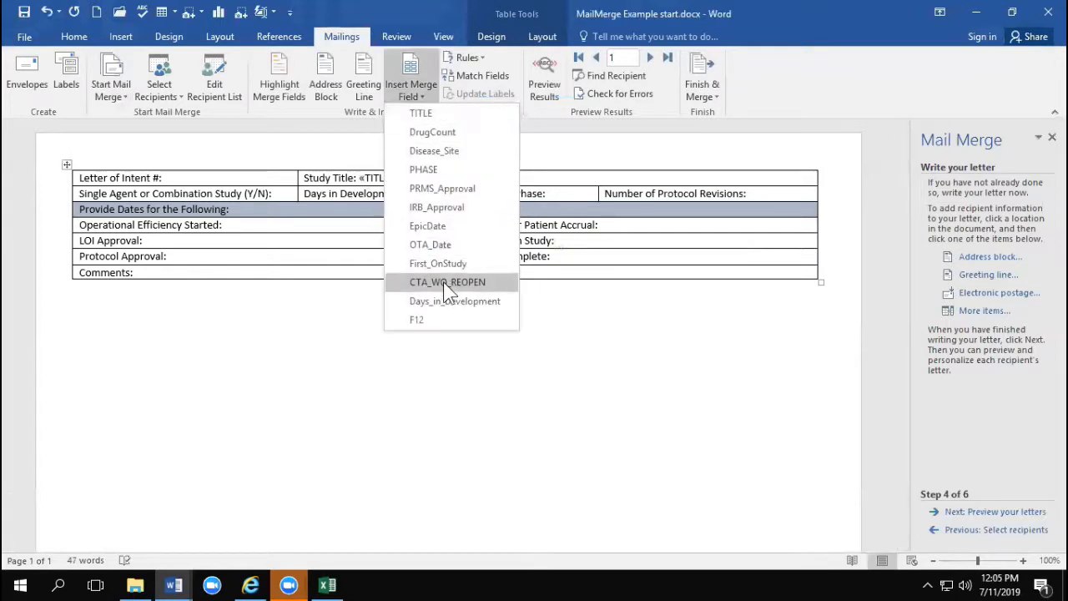
pyautogui.click(327, 586)
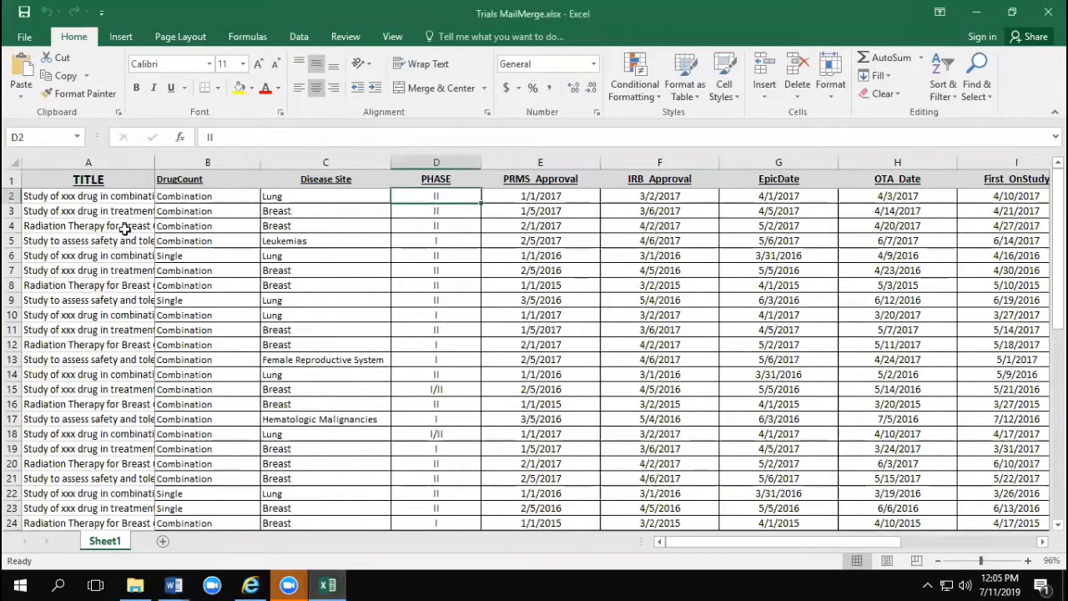
pyautogui.click(12, 179)
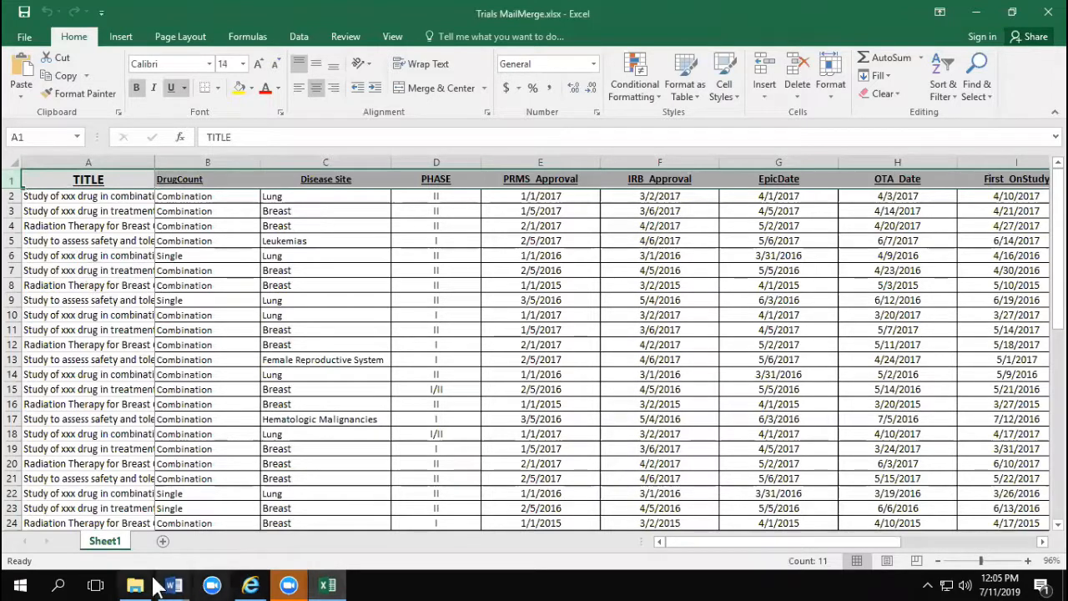
pyautogui.moveTo(173, 586)
pyautogui.click(567, 538)
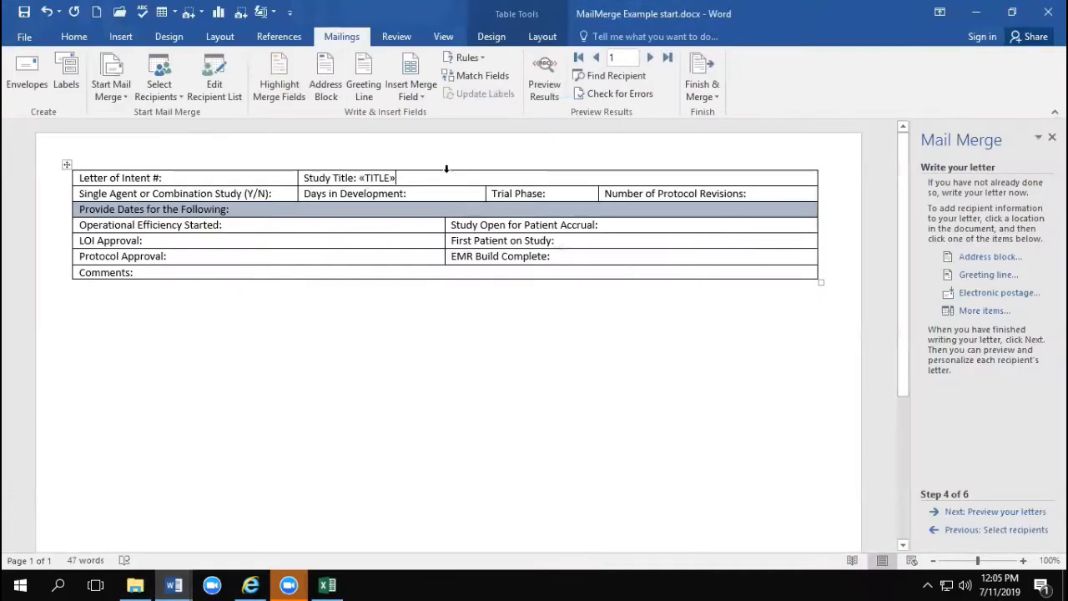
# Step: Insert the DrugCount merge field after the "Single Agent or Combination Study (Y/N):" label
pyautogui.click(288, 193)
pyautogui.click(402, 86)
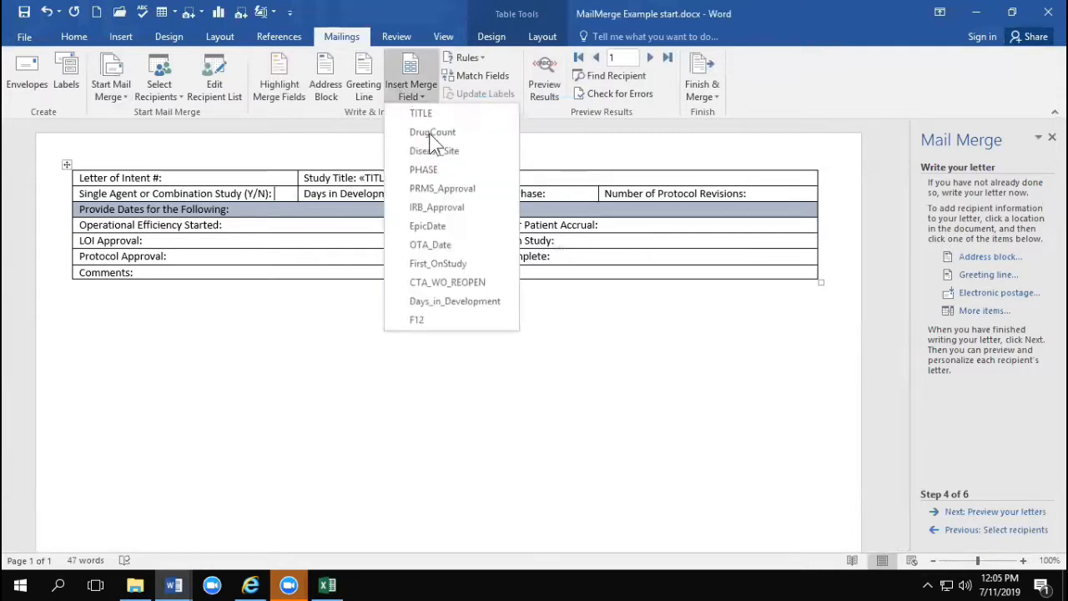
pyautogui.click(432, 132)
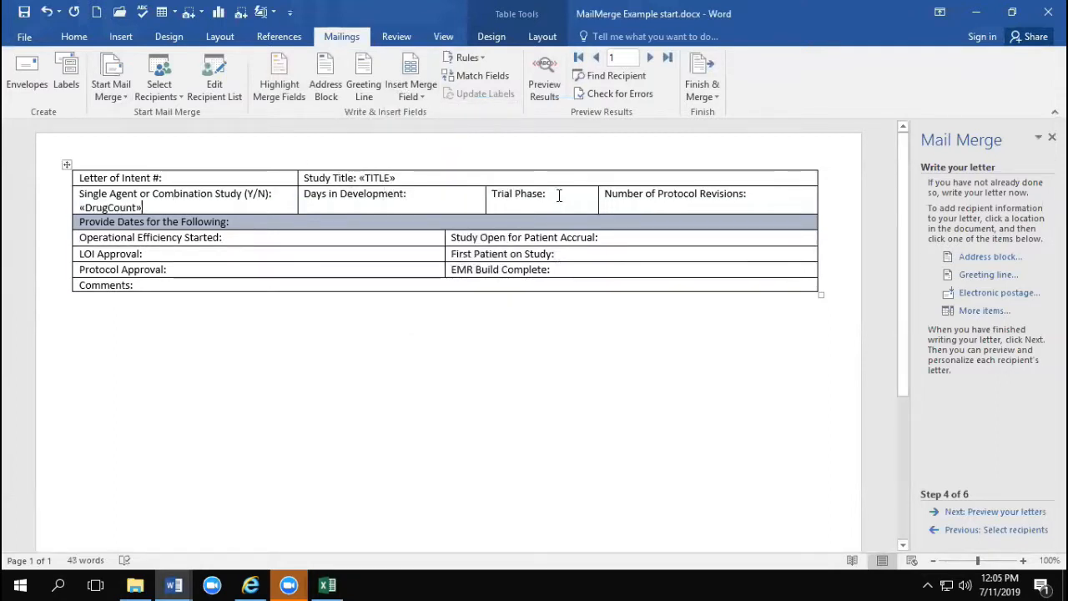
# Step: Insert the PHASE merge field after the "Trial Phase:" label
pyautogui.click(408, 82)
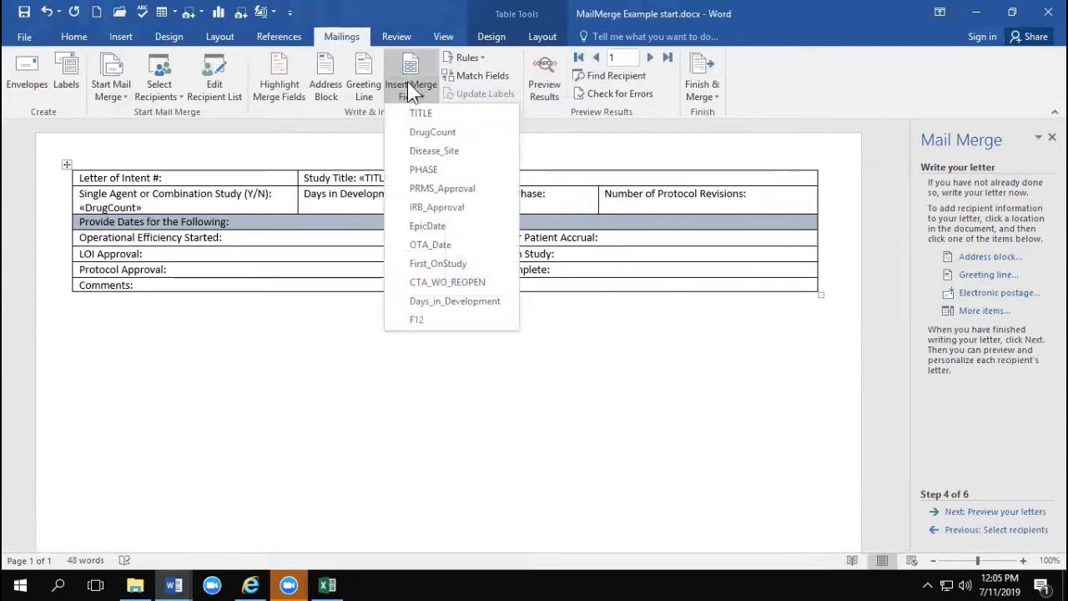
pyautogui.click(426, 171)
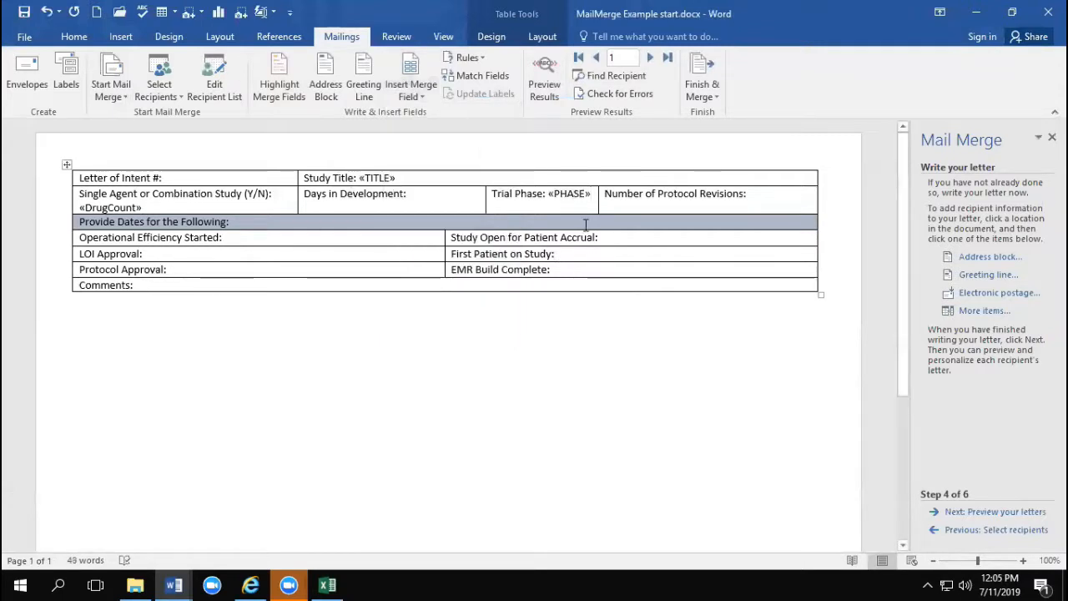
pyautogui.click(409, 96)
pyautogui.click(456, 251)
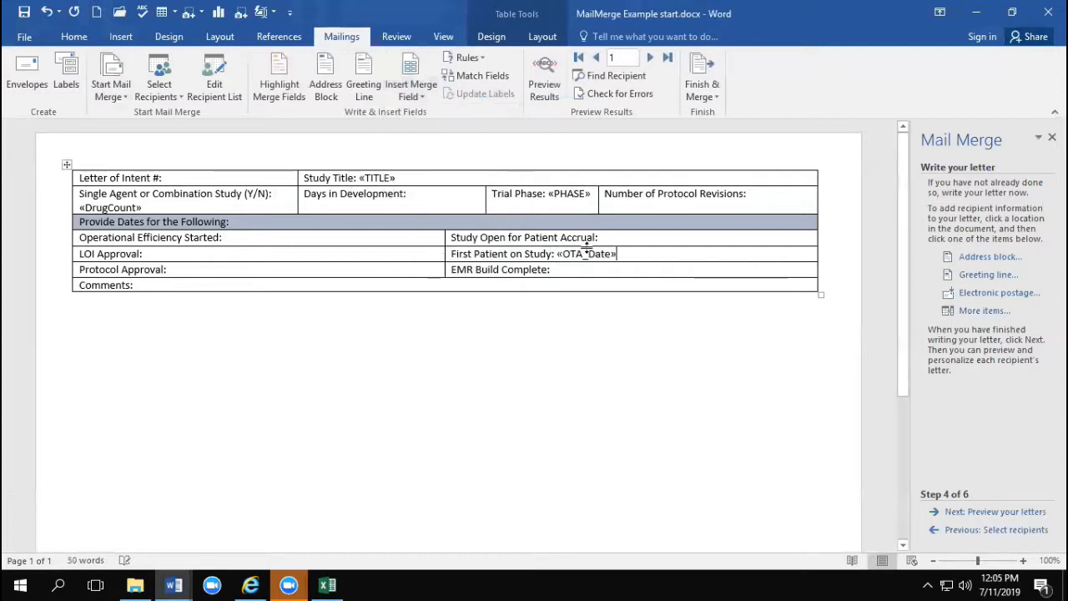
pyautogui.moveTo(621, 256); pyautogui.dragTo(596, 253)
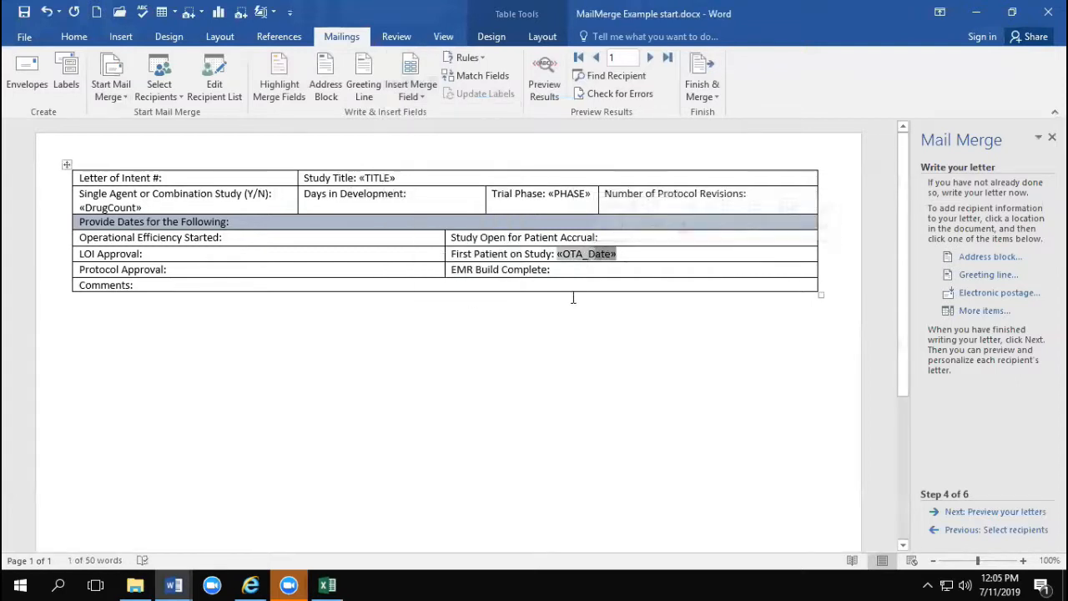
pyautogui.press('Delete')
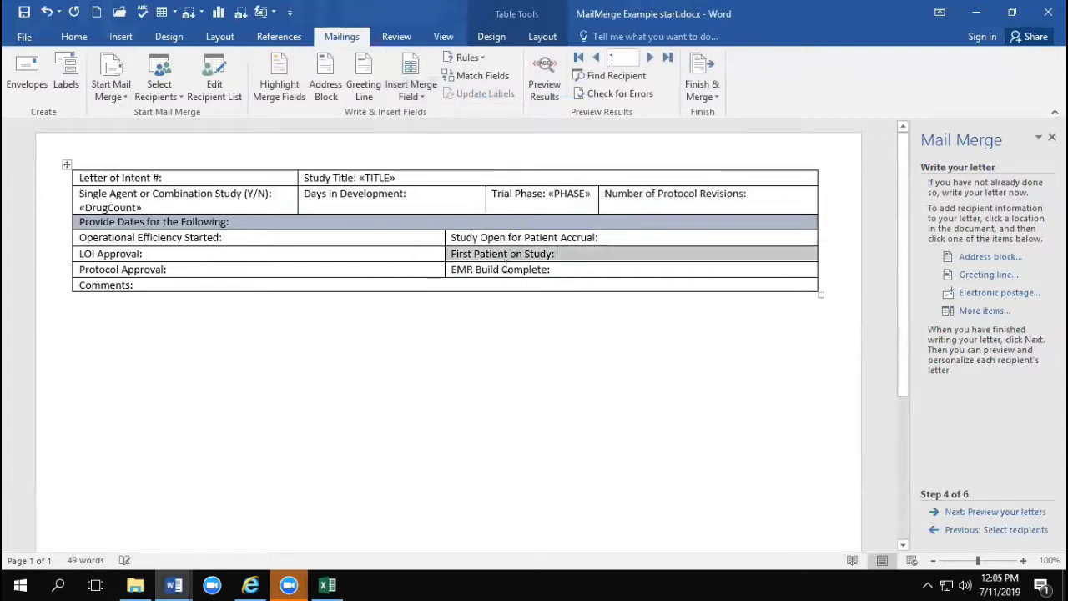
# Step: Insert the First_OnStudy merge field after the "First Patient on Study:" label
pyautogui.click(567, 255)
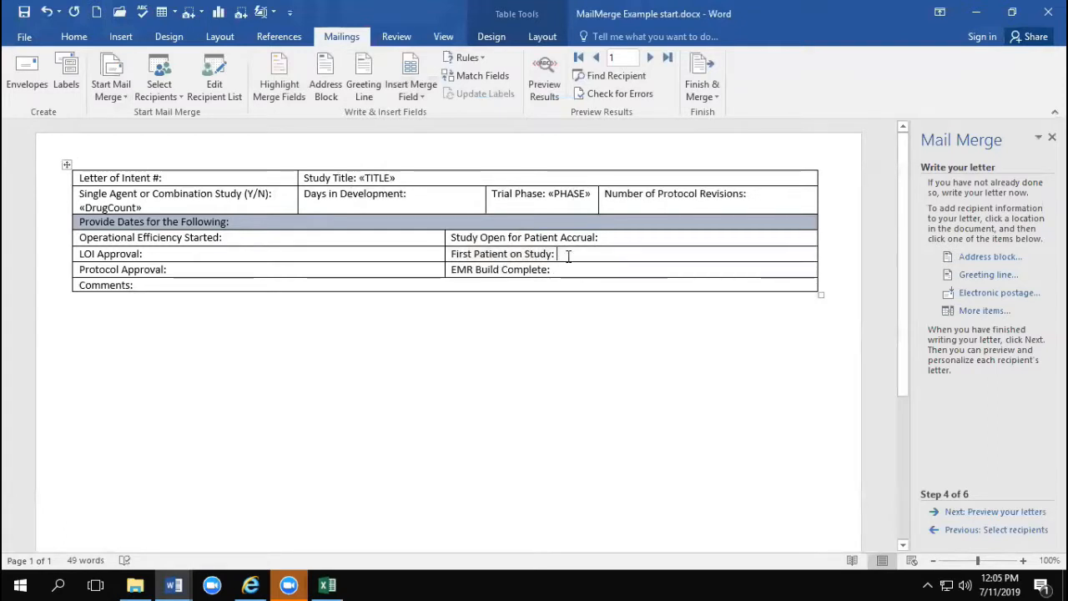
pyautogui.click(410, 96)
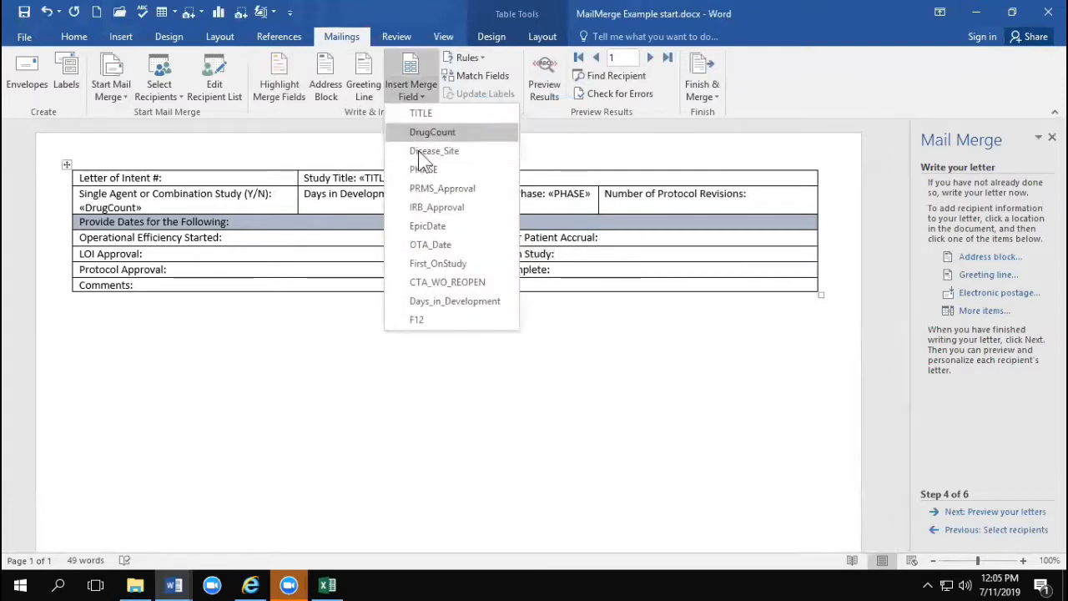
pyautogui.click(431, 262)
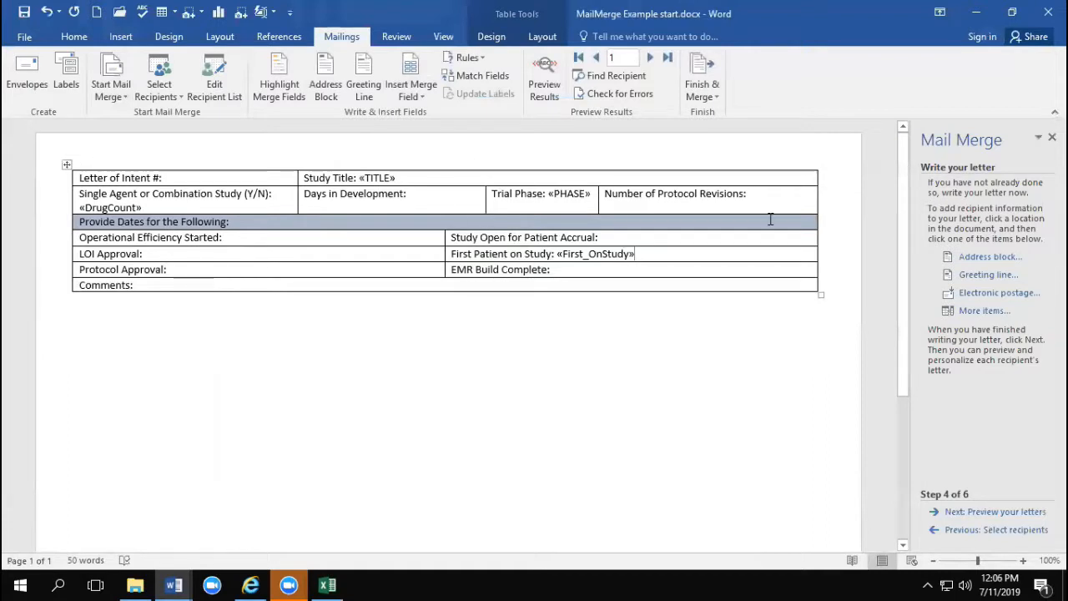
# Step: Copy the whole form table and paste the copy below the original, separated by a blank line
pyautogui.click(67, 165)
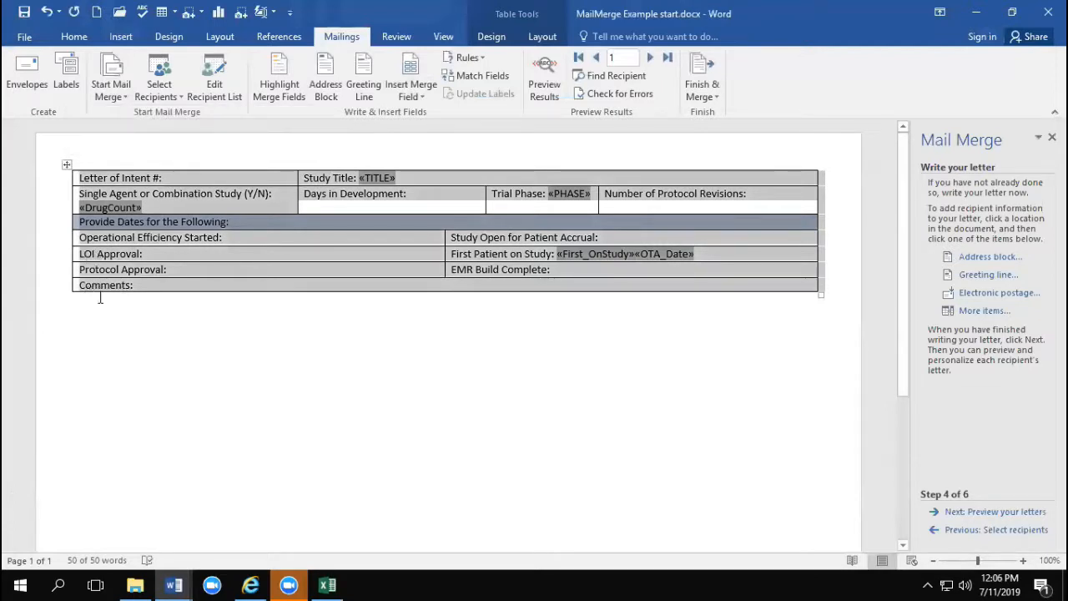
pyautogui.click(94, 306)
pyautogui.press('Return')
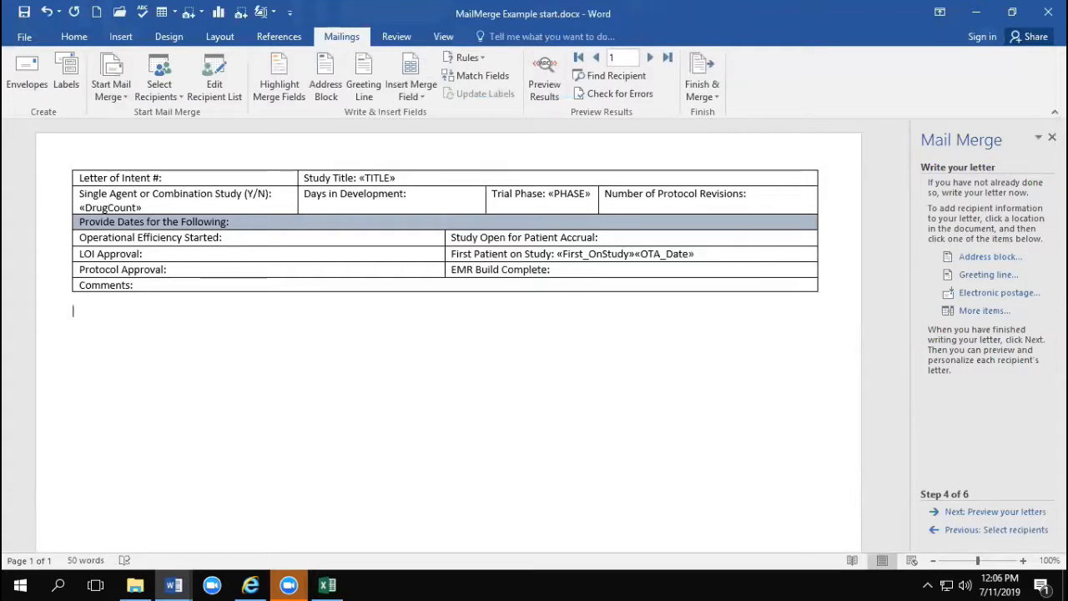
pyautogui.hotkey('ctrl', 'v')
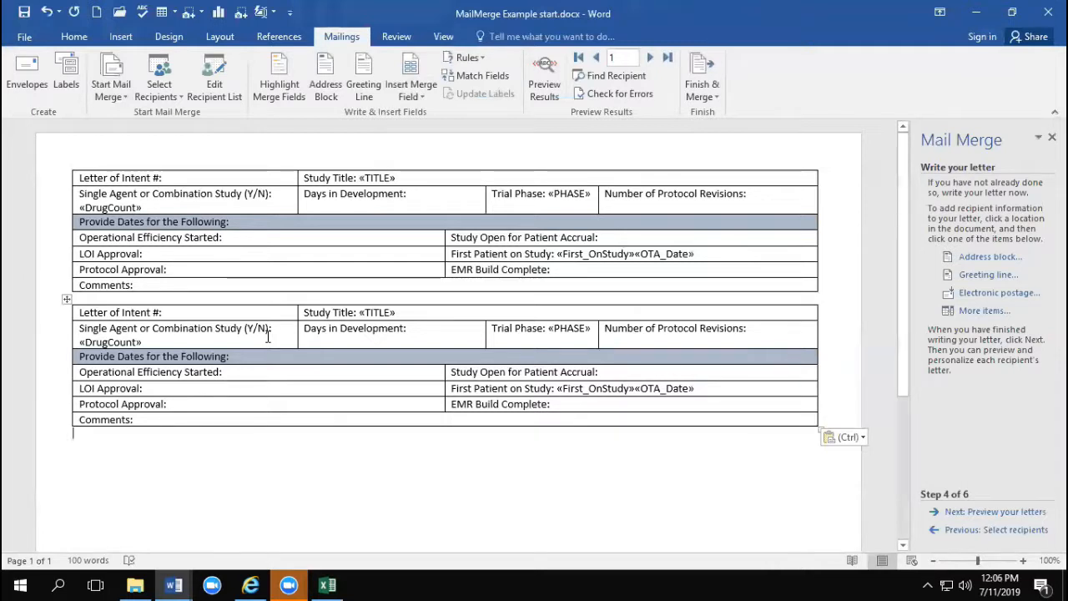
# Step: Insert a Next Record rule before the TITLE merge field in the second form table
pyautogui.click(358, 313)
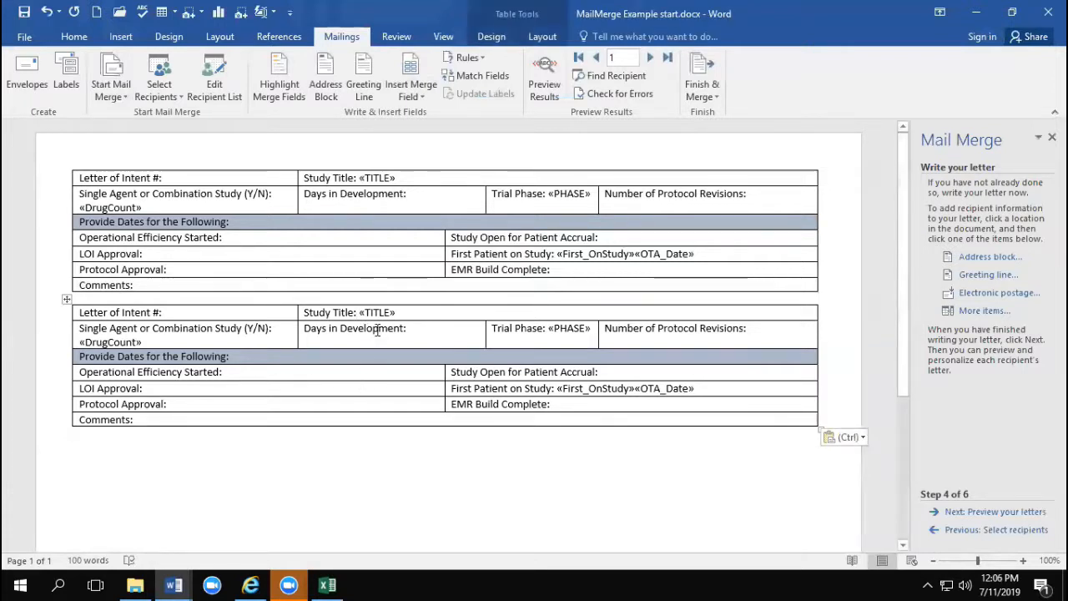
pyautogui.click(484, 58)
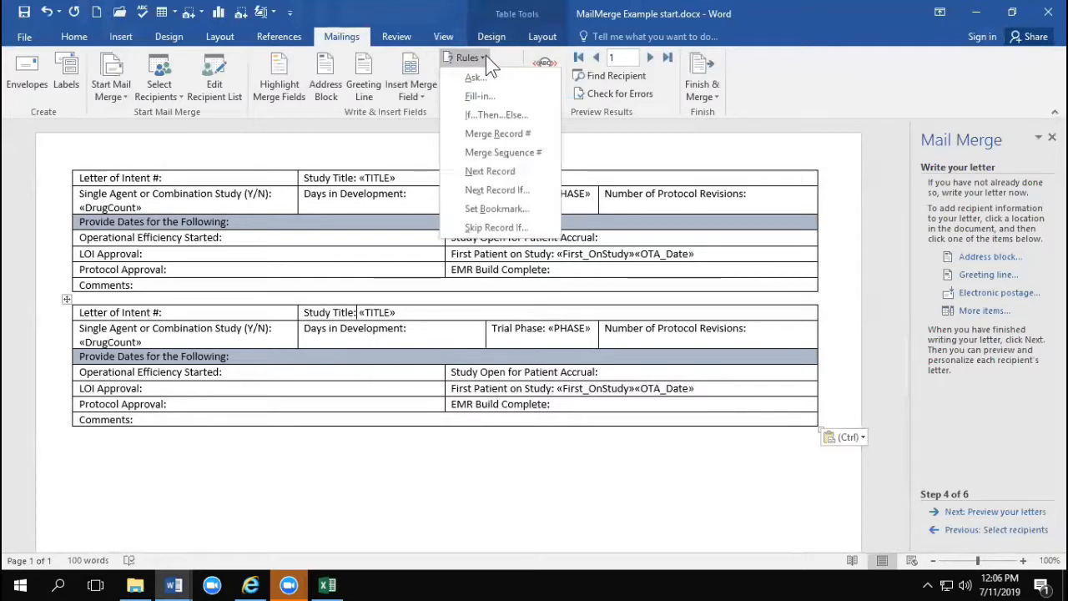
pyautogui.click(489, 172)
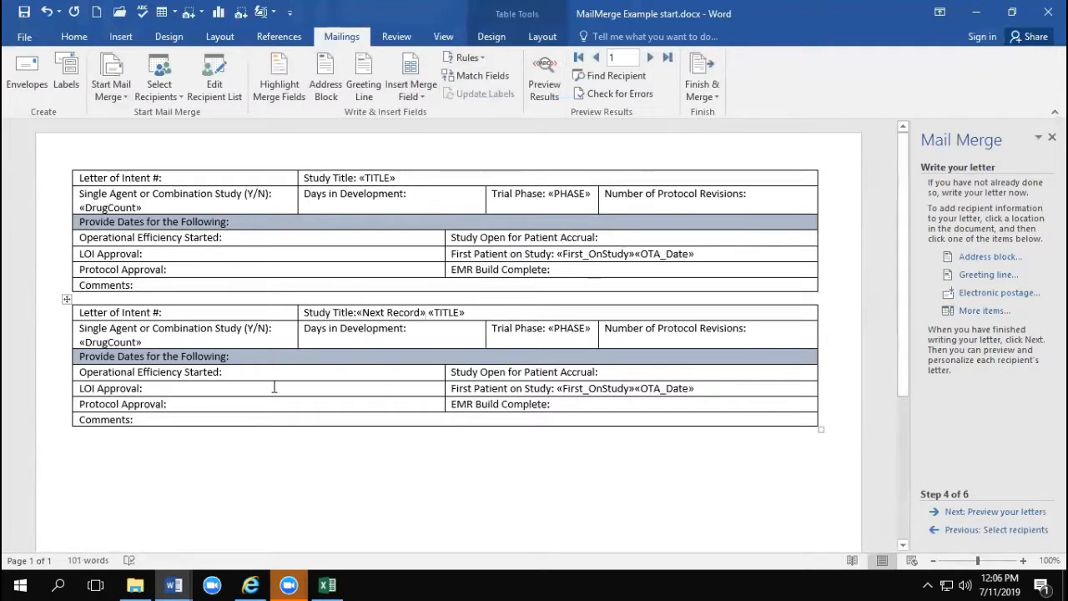
# Step: Copy the second form table with its Next Record rule and paste it twice below, making four forms on the page
pyautogui.click(67, 299)
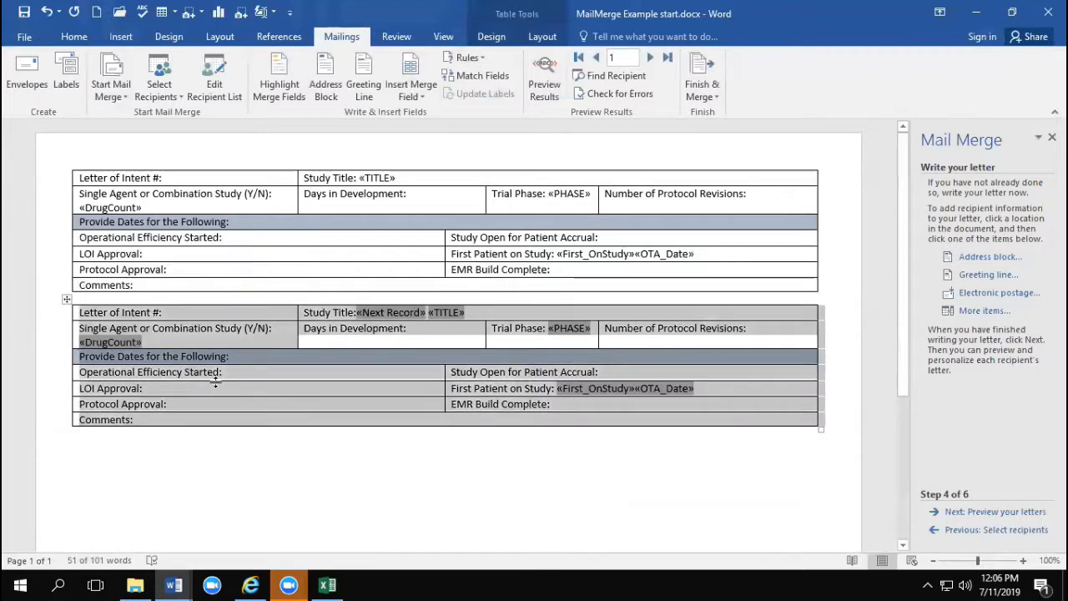
pyautogui.click(124, 439)
pyautogui.hotkey('ctrl', 'v')
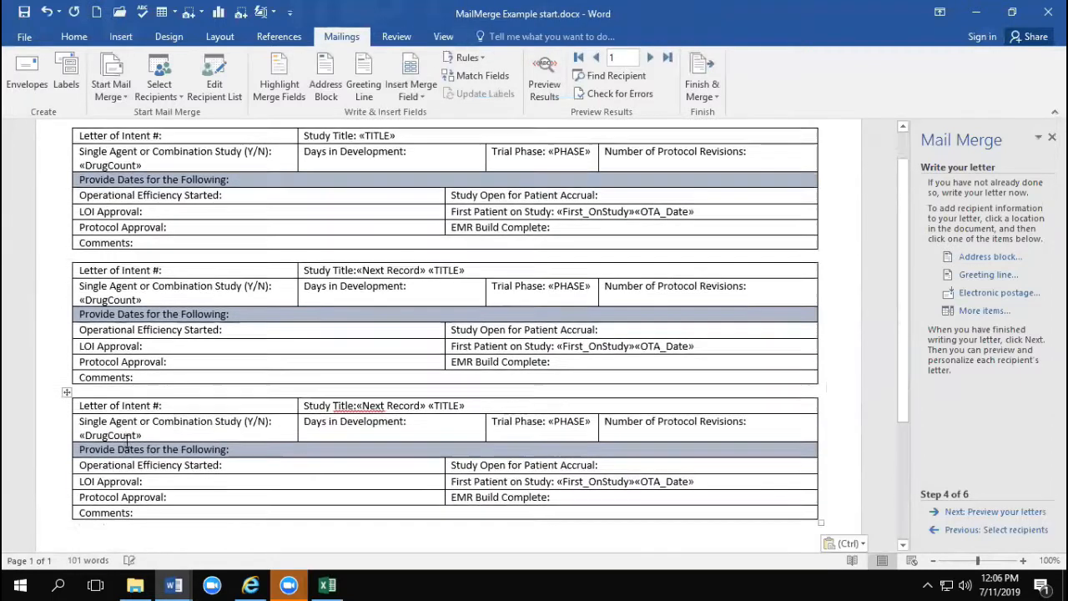
pyautogui.scroll(-3, 124, 445)
pyautogui.scroll(-2, 127, 445)
pyautogui.scroll(-3, 281, 431)
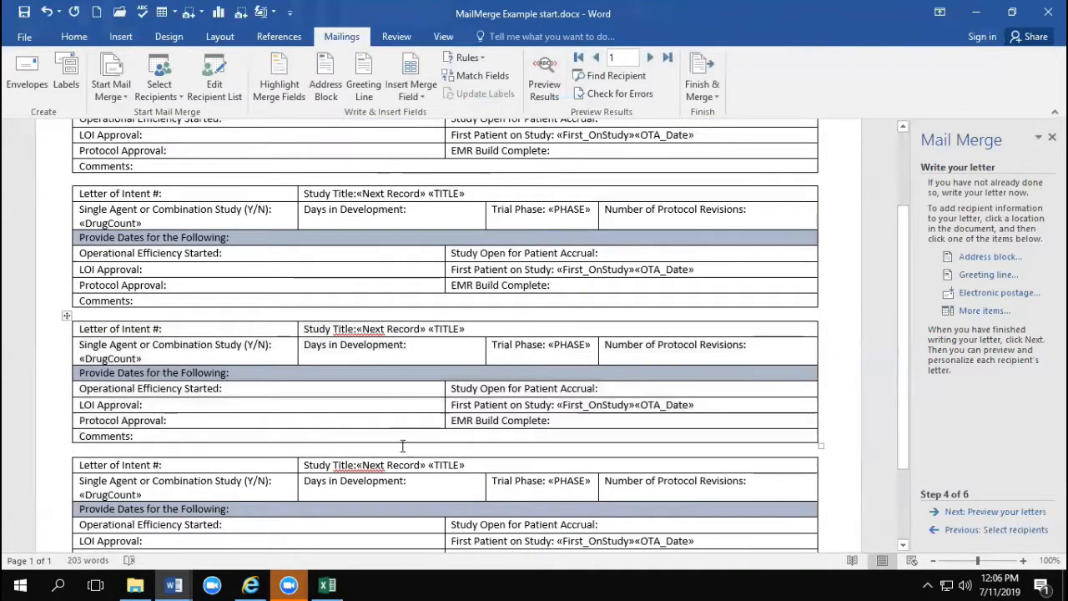
pyautogui.scroll(-2, 406, 418)
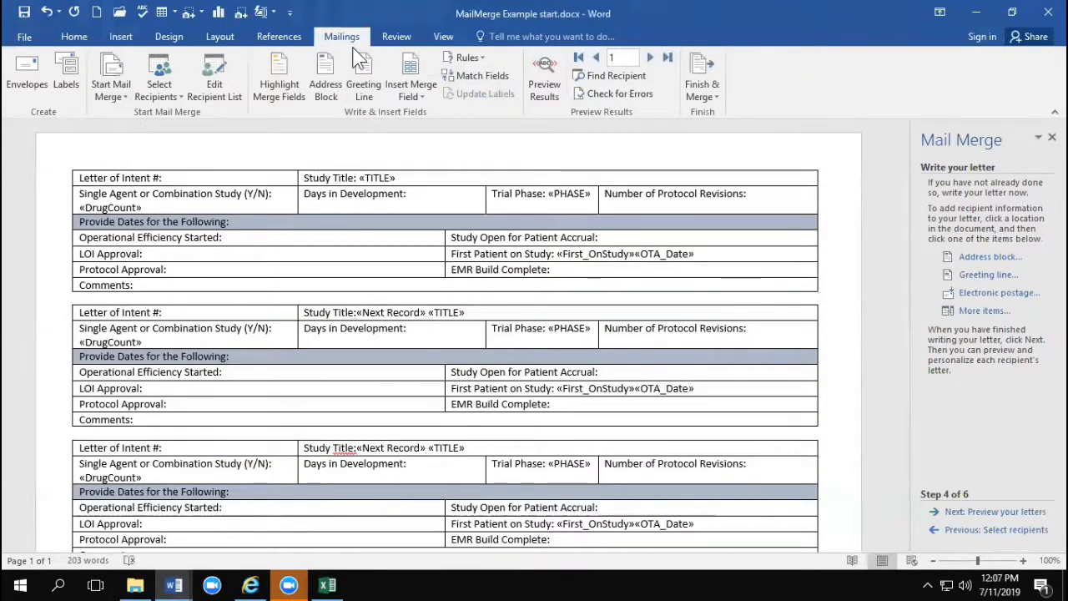
# Step: Preview the merge results and check the study title filled into each of the four forms
pyautogui.click(540, 62)
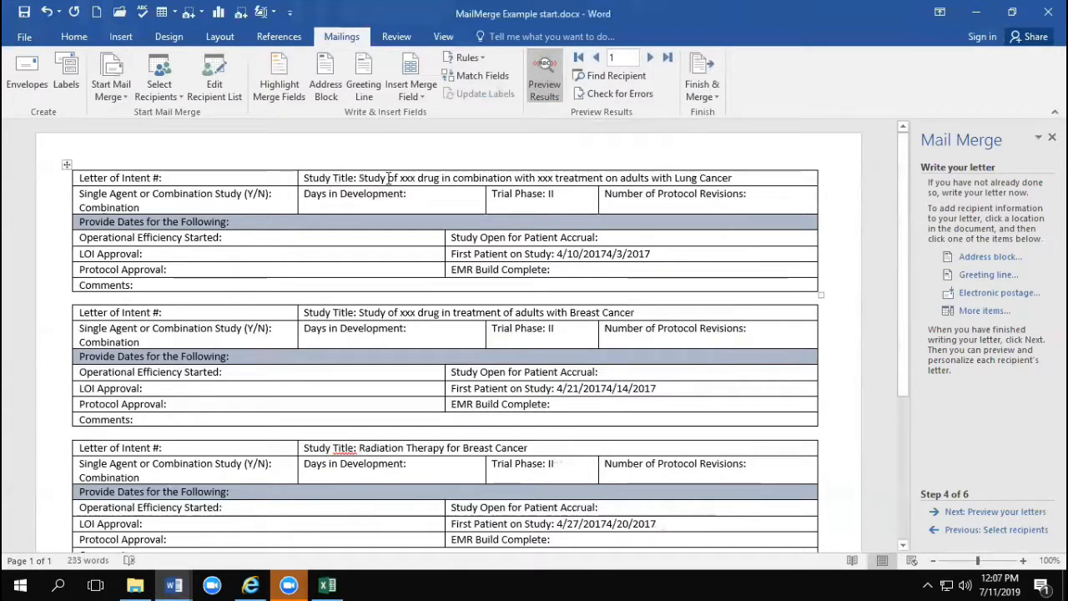
pyautogui.click(441, 178)
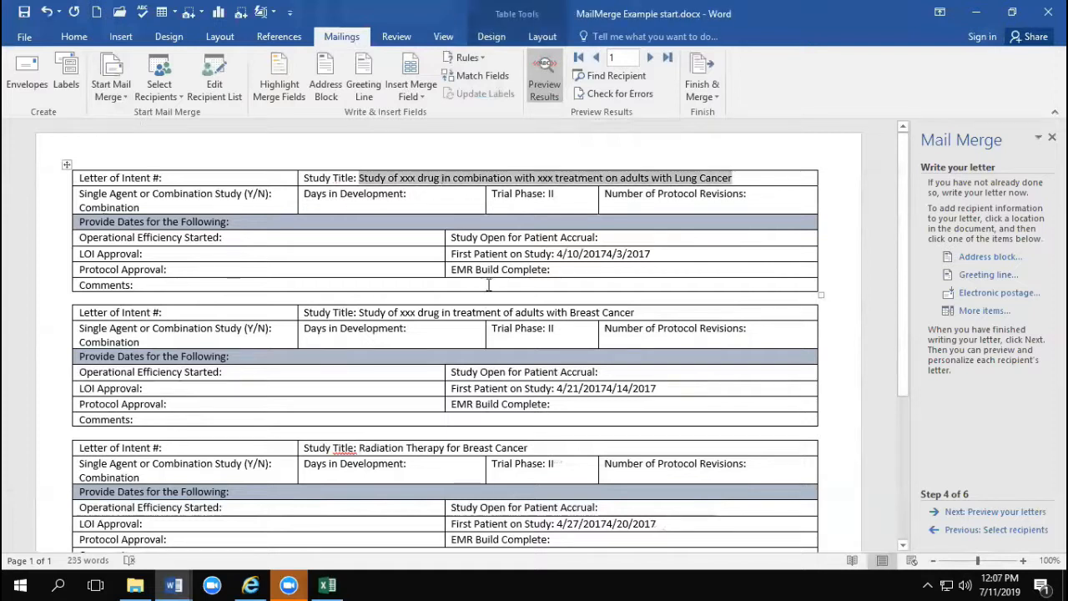
pyautogui.click(482, 312)
pyautogui.click(436, 451)
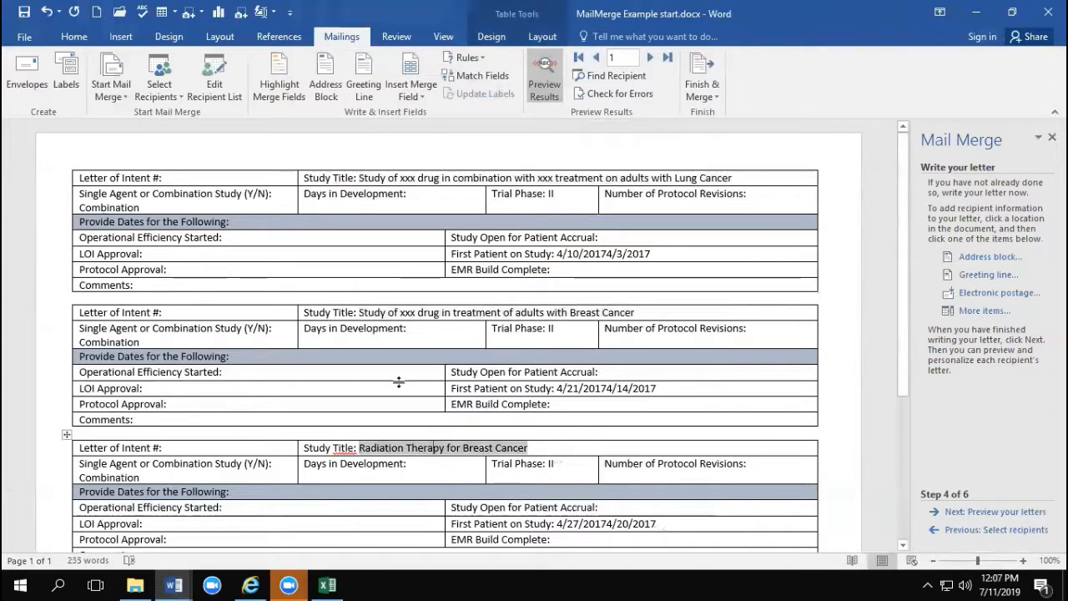
pyautogui.scroll(-3, 396, 449)
pyautogui.click(397, 445)
pyautogui.scroll(-2, 453, 361)
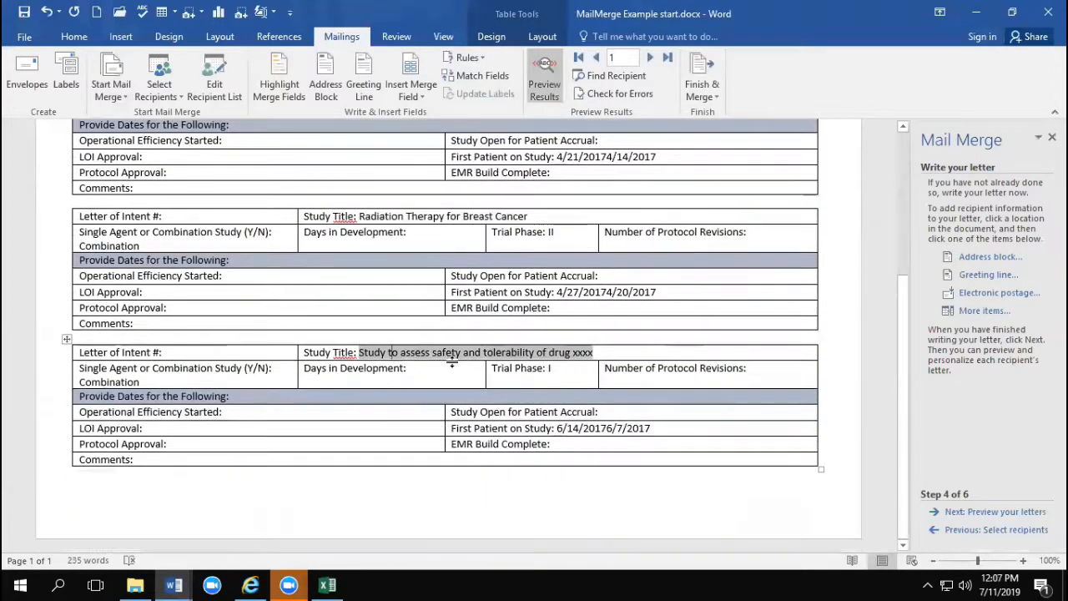
pyautogui.scroll(5, 453, 361)
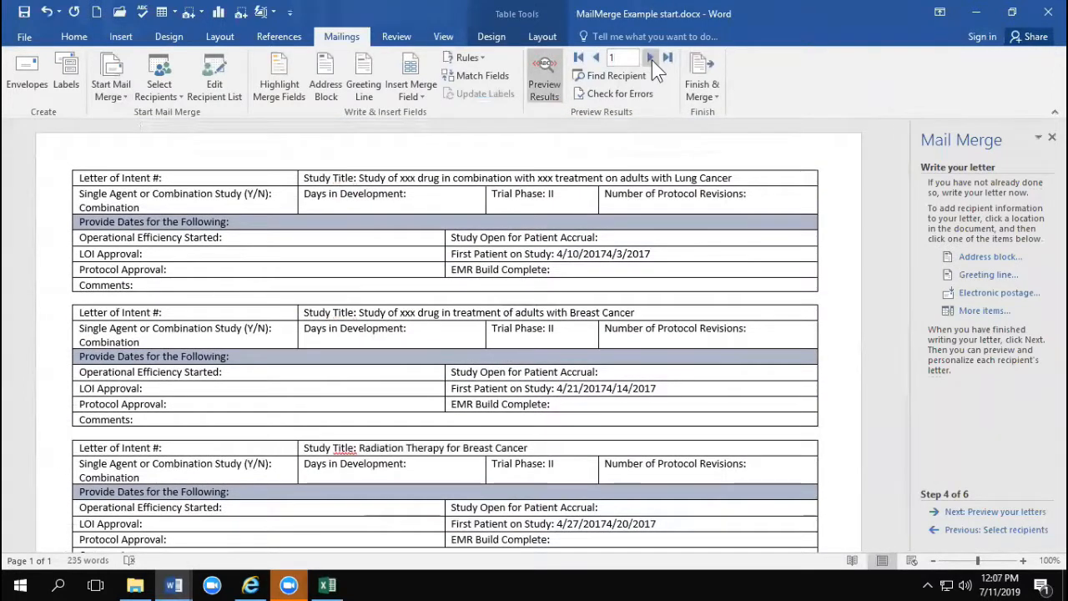
# Step: Step the merge preview forward through the records to record 6
pyautogui.click(651, 57)
pyautogui.click(652, 56)
pyautogui.click(652, 56)
pyautogui.click(651, 56)
pyautogui.click(652, 57)
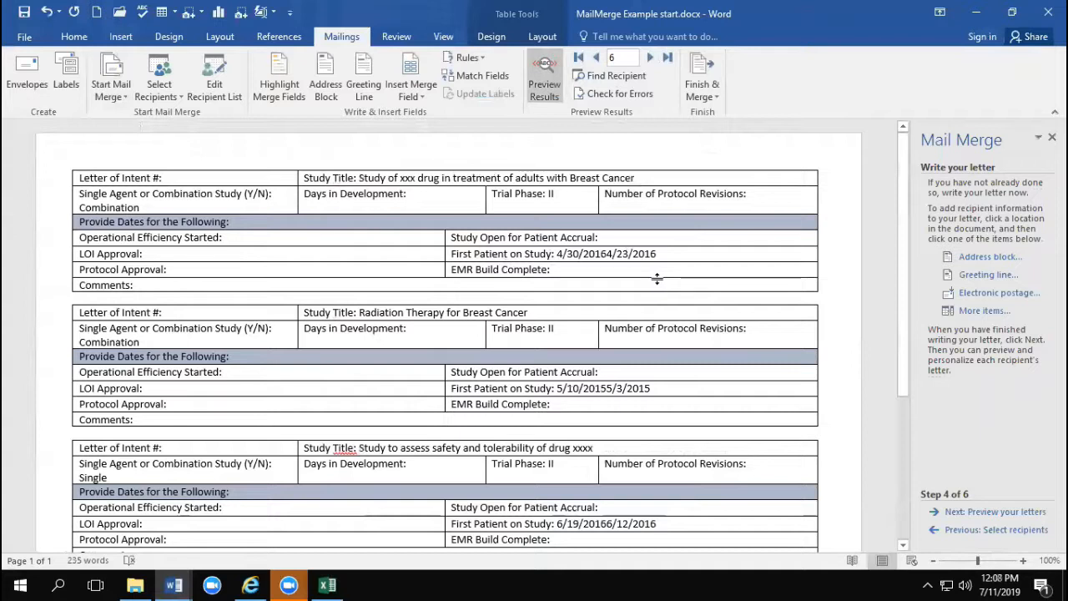
# Step: Finish the merge by sending all records to a new document of individual letters
pyautogui.click(697, 90)
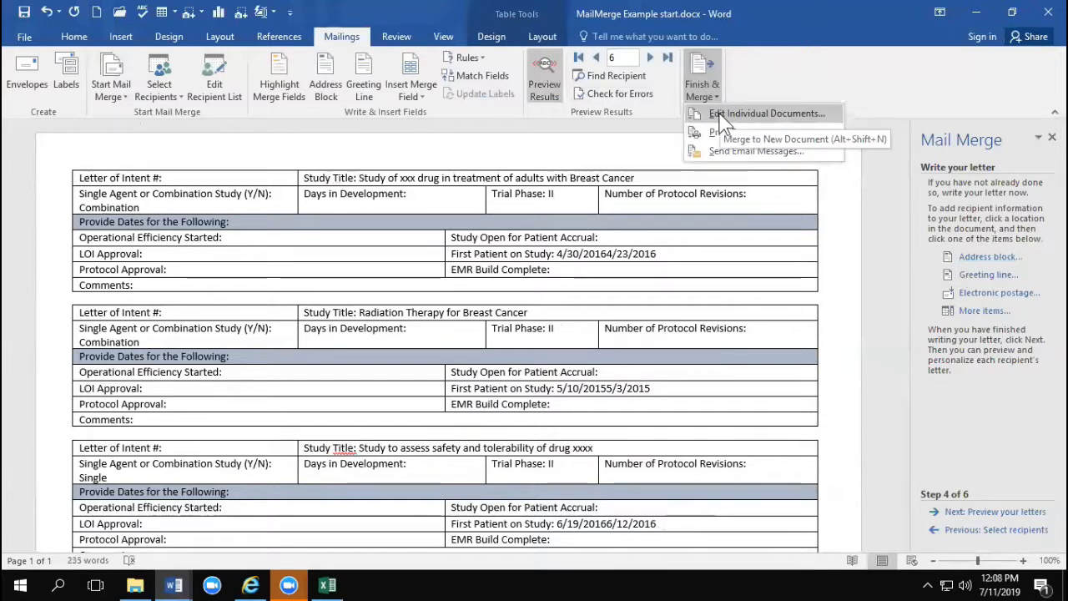
pyautogui.click(721, 115)
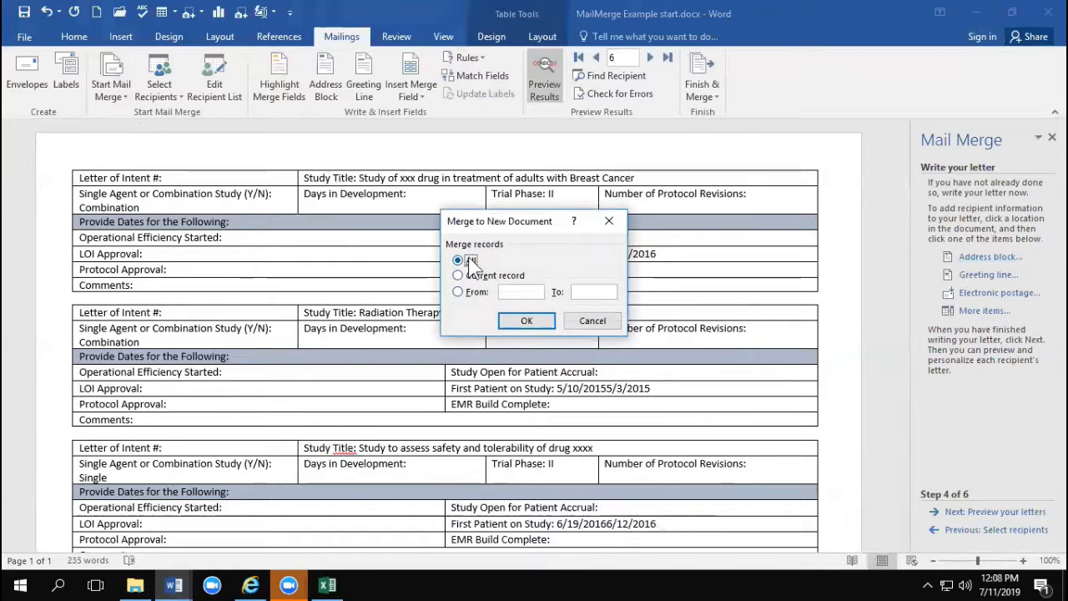
pyautogui.click(526, 321)
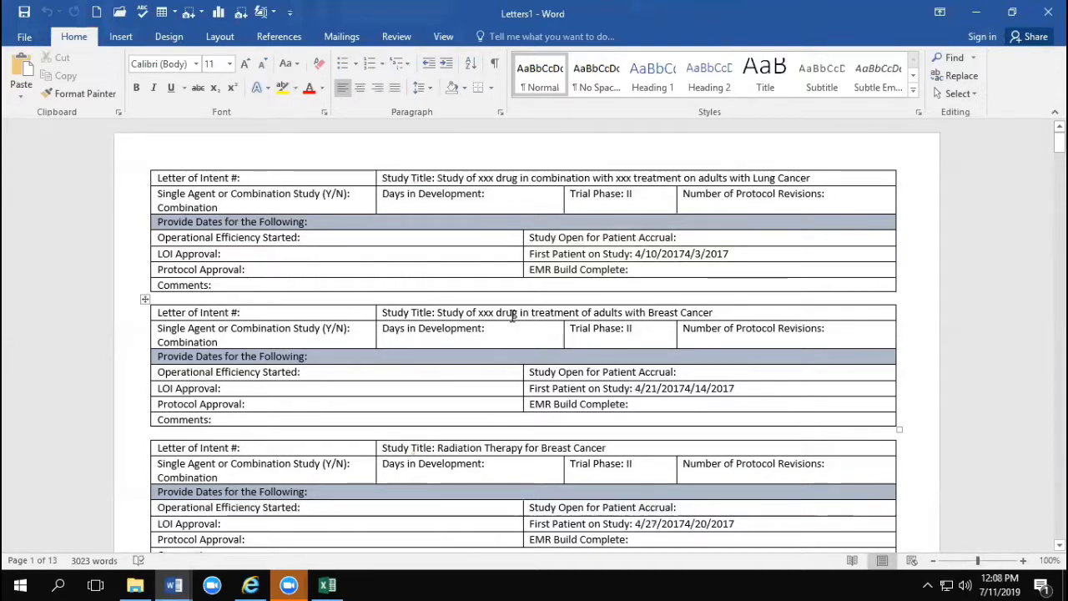
# Step: Look through the merged document down to its last page to check the filled-in forms
pyautogui.scroll(-15, 433, 337)
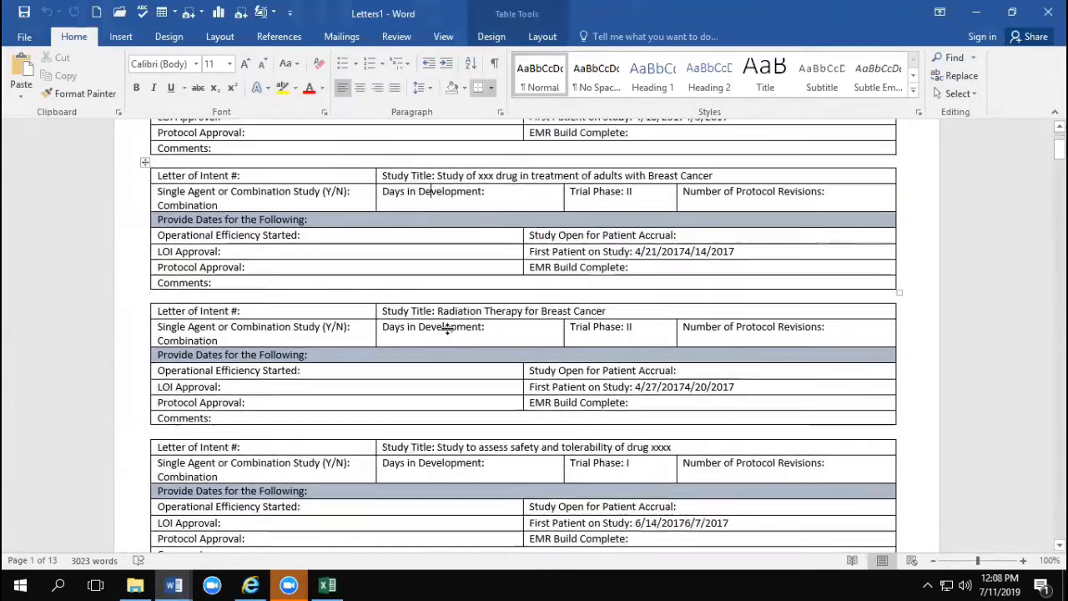
pyautogui.scroll(-20, 443, 331)
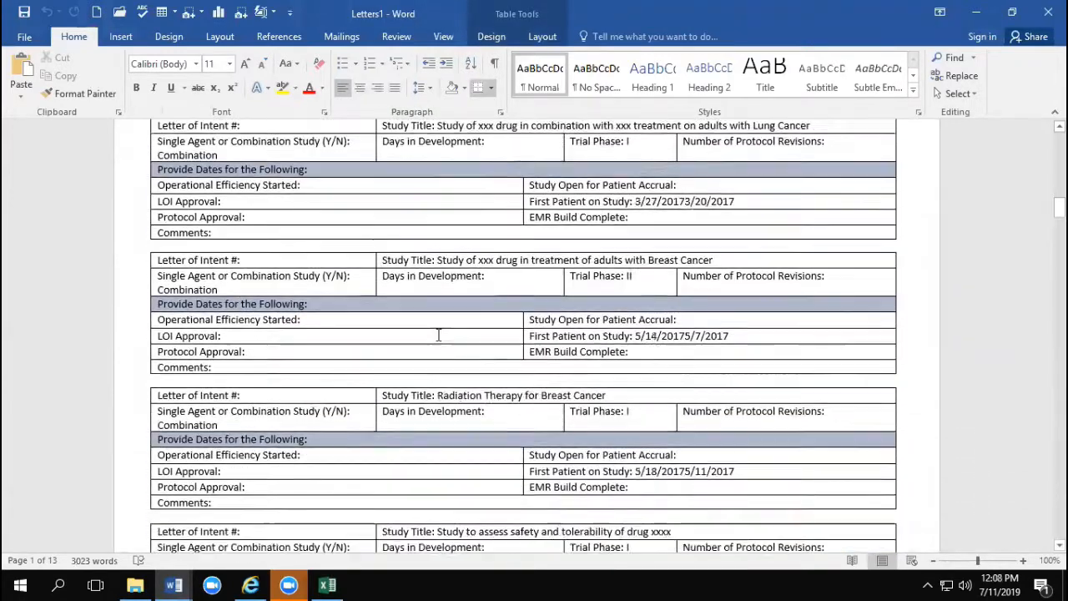
pyautogui.scroll(-20, 438, 334)
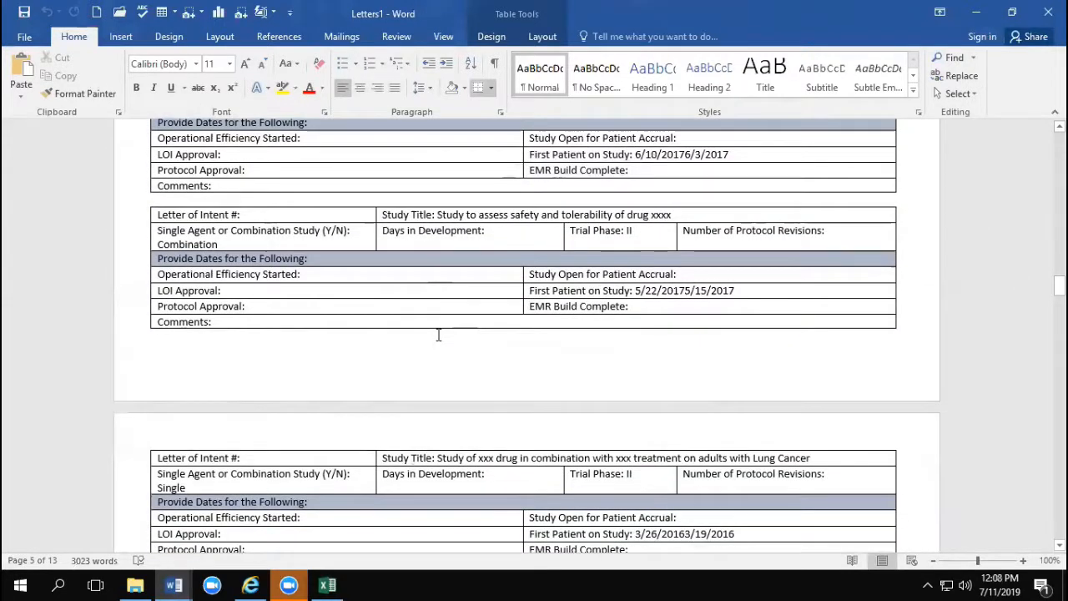
pyautogui.scroll(-10, 439, 337)
pyautogui.scroll(-6, 437, 340)
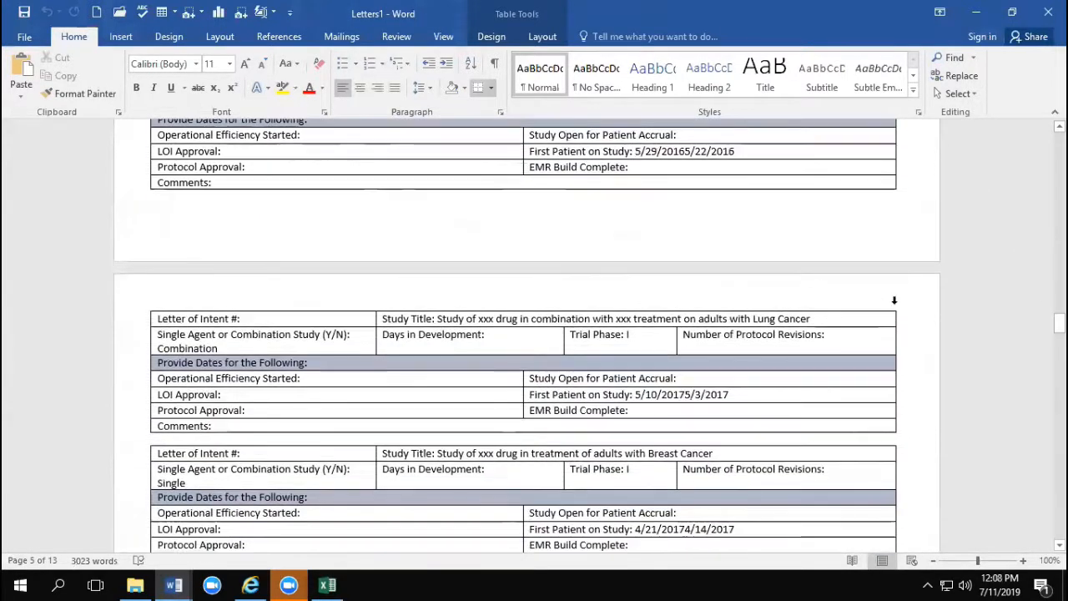
pyautogui.moveTo(1047, 322); pyautogui.dragTo(1048, 539)
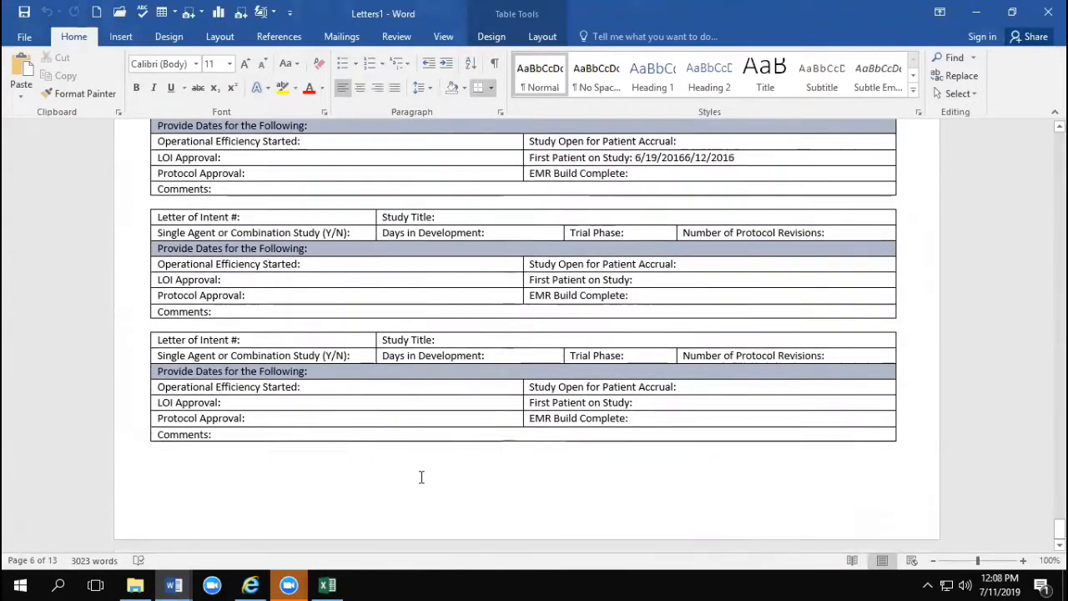
pyautogui.scroll(4, 389, 401)
pyautogui.scroll(3, 385, 383)
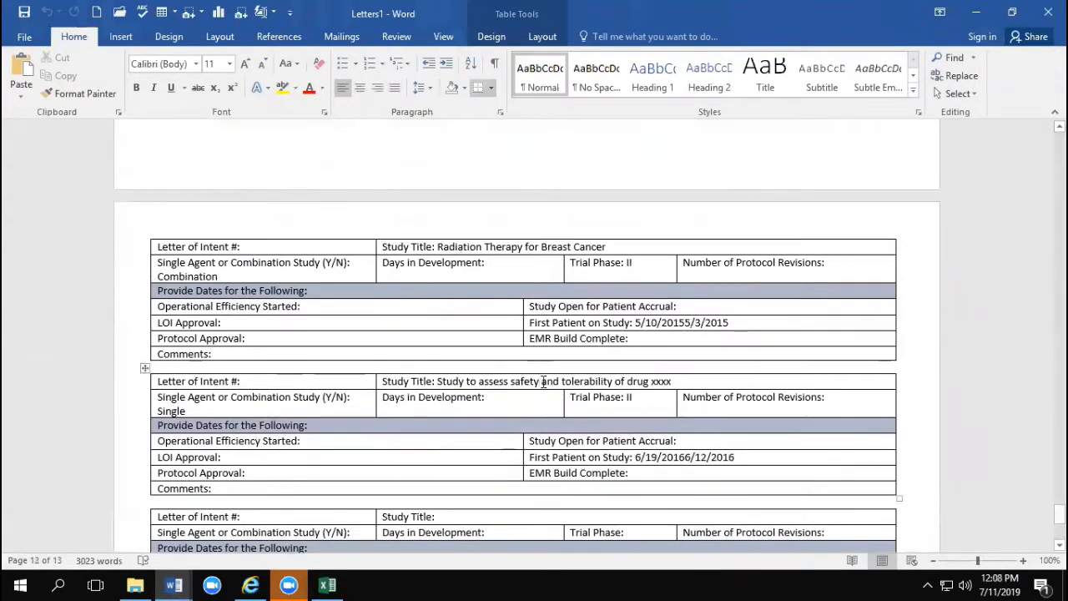
# Step: Delete the two empty forms at the end of the merged letters document
pyautogui.click(541, 381)
pyautogui.scroll(-5, 517, 300)
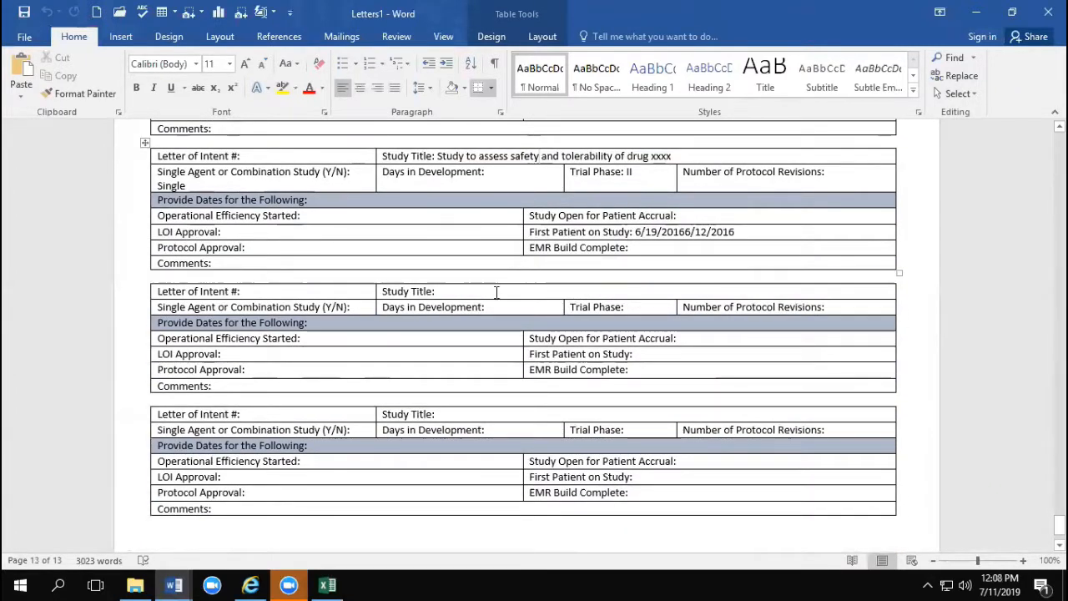
pyautogui.moveTo(167, 278); pyautogui.dragTo(210, 539)
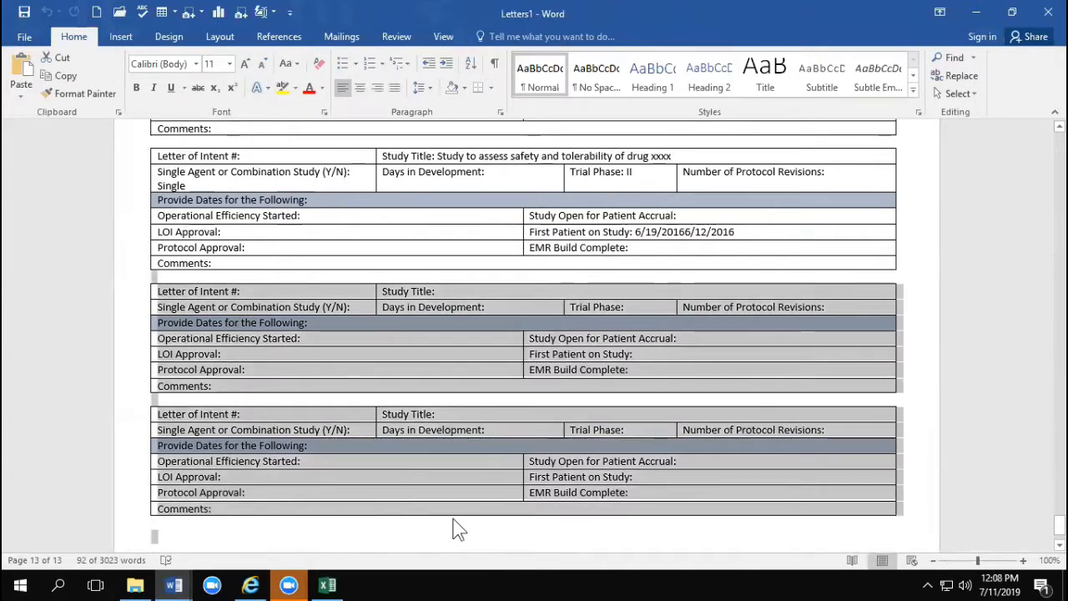
pyautogui.press('Delete')
# Step: Check the spacing between the forms on the preceding merged pages and close the merged document without saving it
pyautogui.scroll(5, 501, 446)
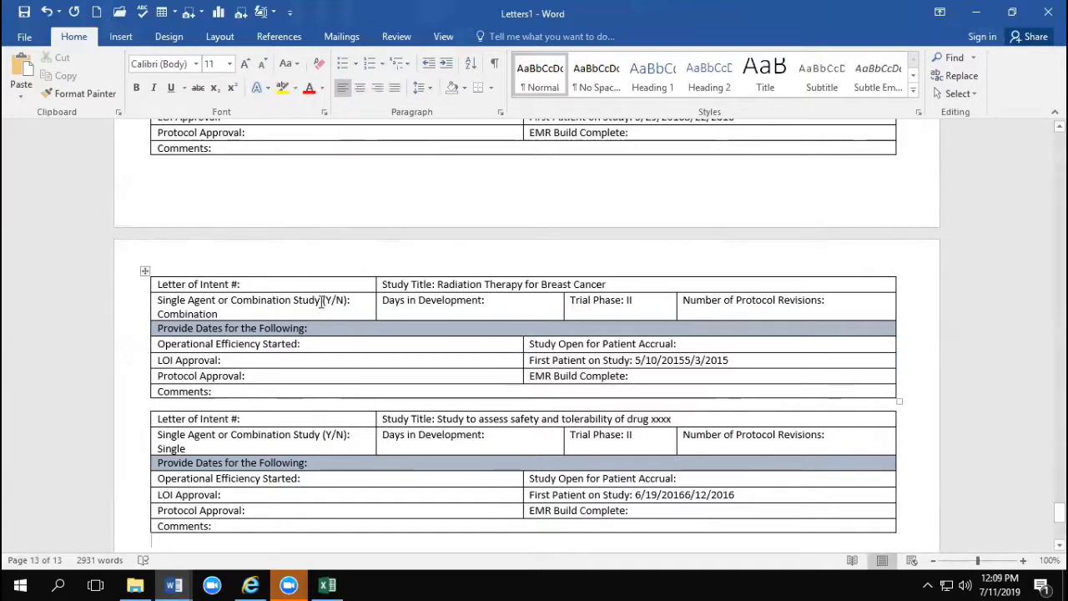
pyautogui.scroll(6, 322, 239)
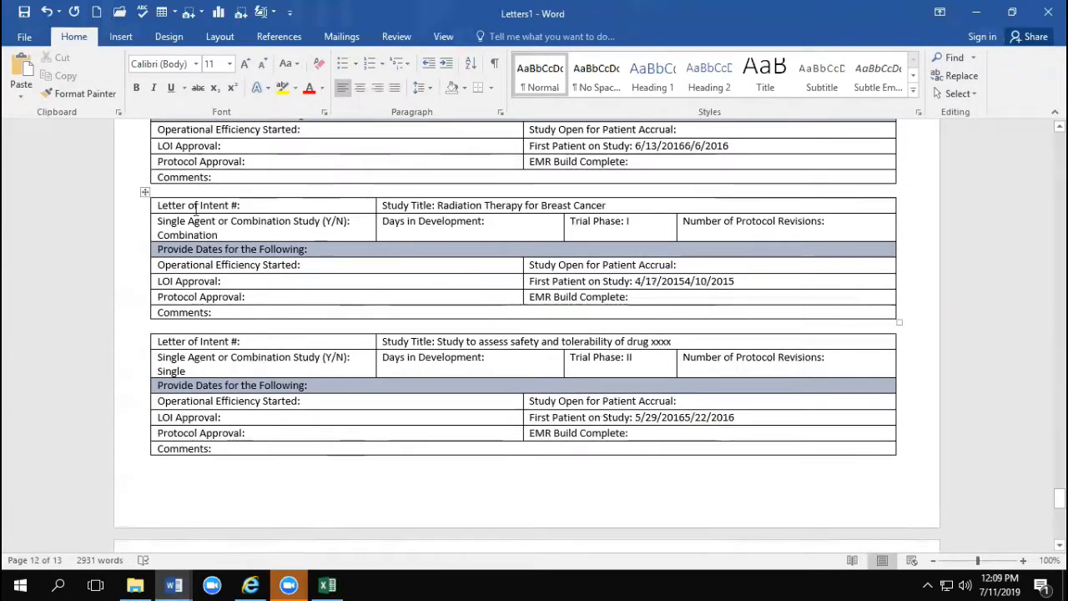
pyautogui.click(195, 192)
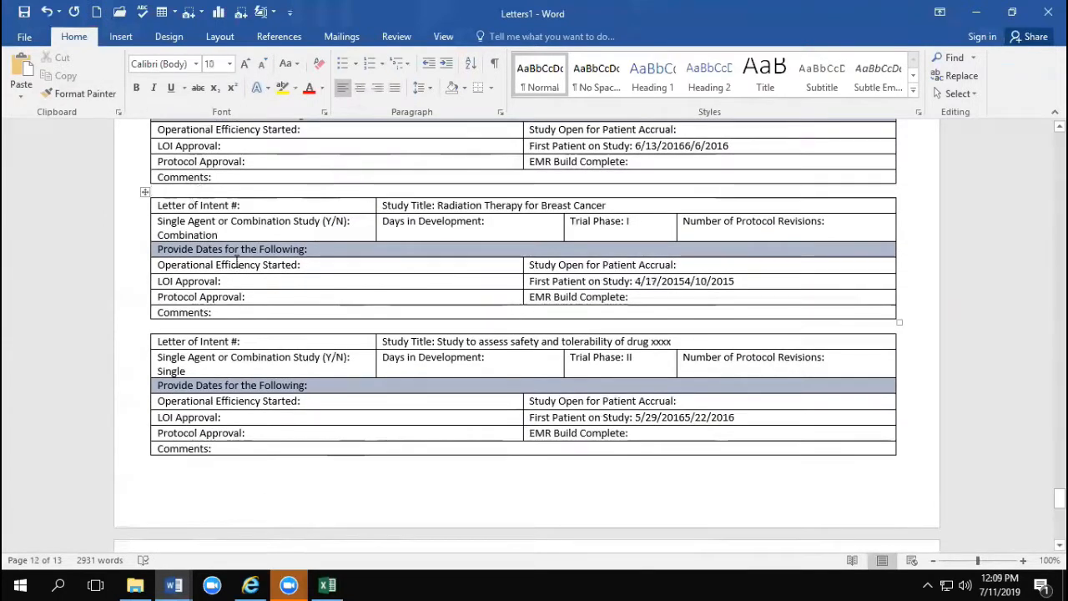
pyautogui.click(168, 328)
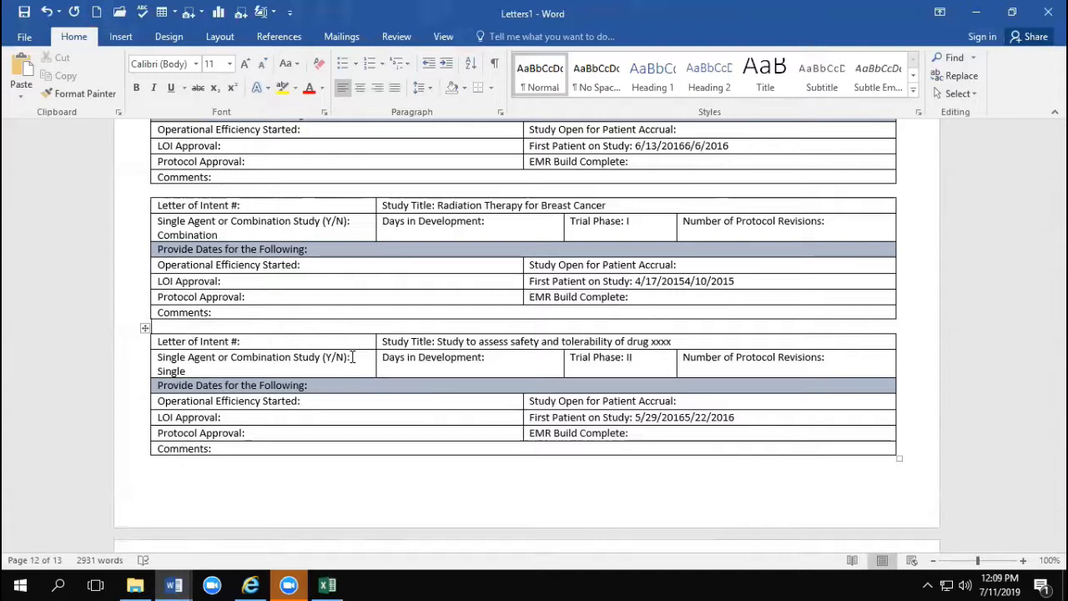
pyautogui.click(458, 357)
pyautogui.scroll(10, 468, 334)
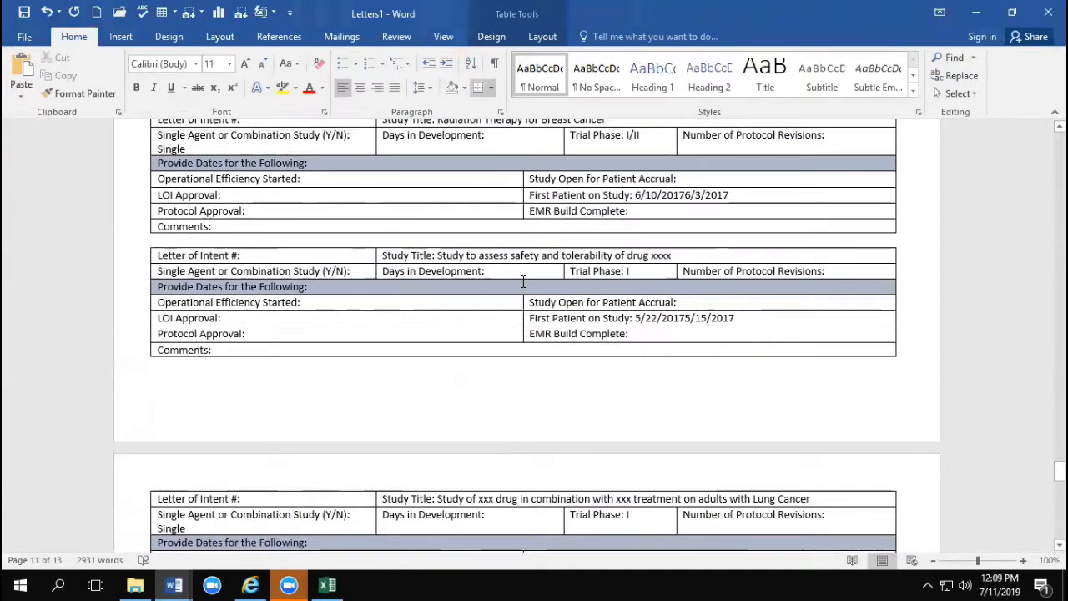
pyautogui.scroll(-6, 501, 282)
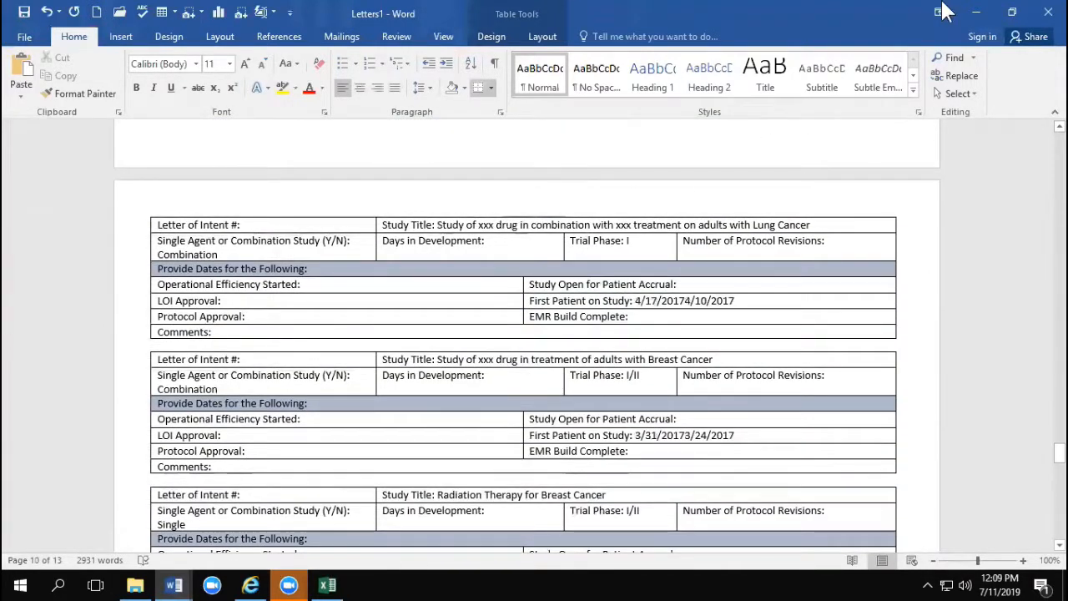
pyautogui.click(1048, 12)
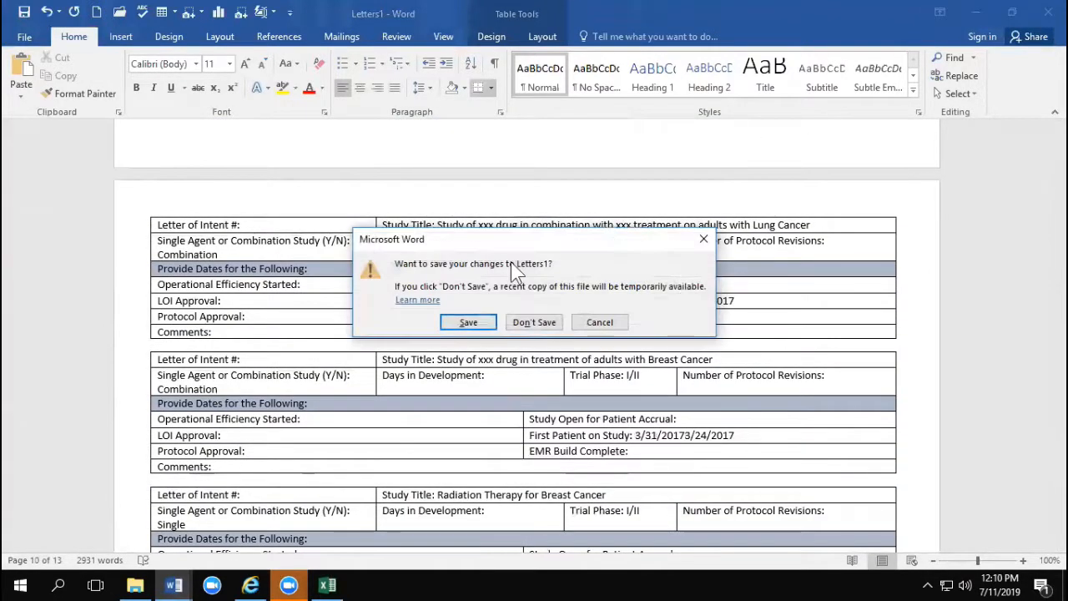
pyautogui.click(526, 322)
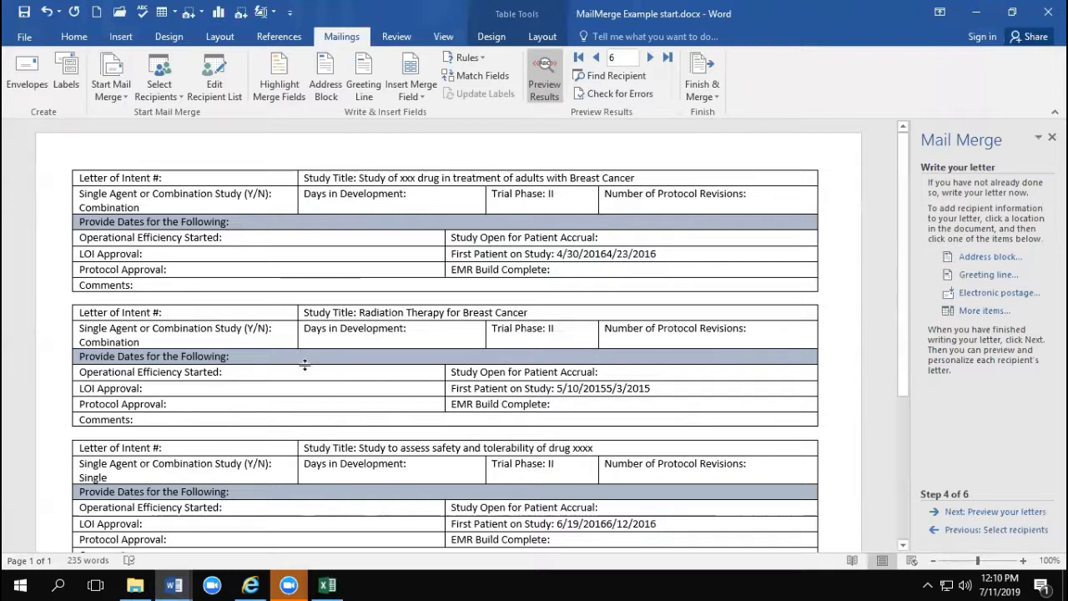
# Step: Open Email MailMerge example start.docx from Downloads for editing and place the cursor on the blank line above "If you still plan on attending"
pyautogui.click(135, 585)
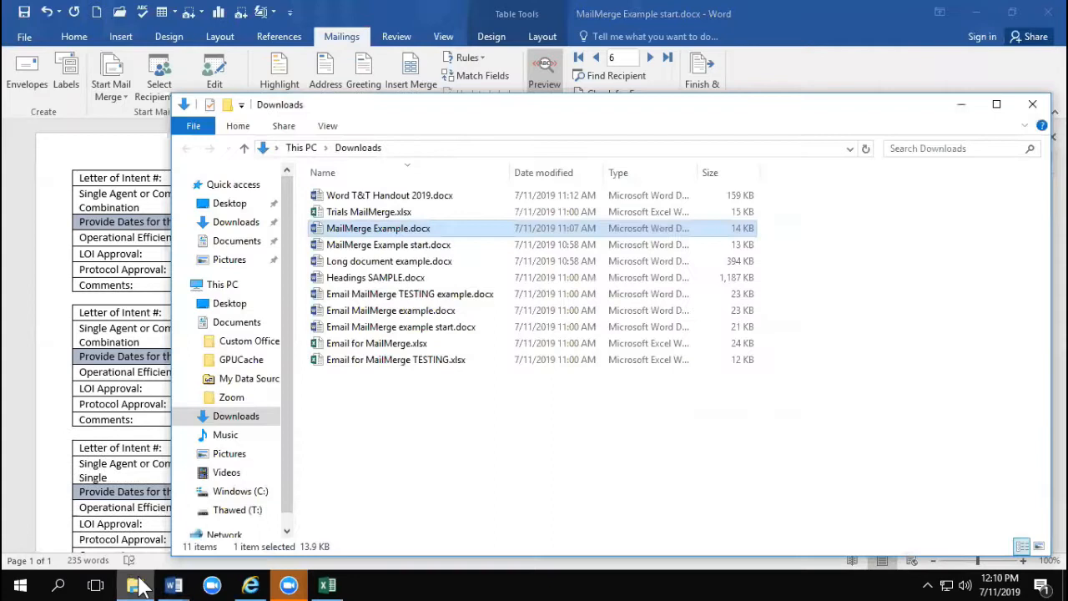
pyautogui.doubleClick(367, 327)
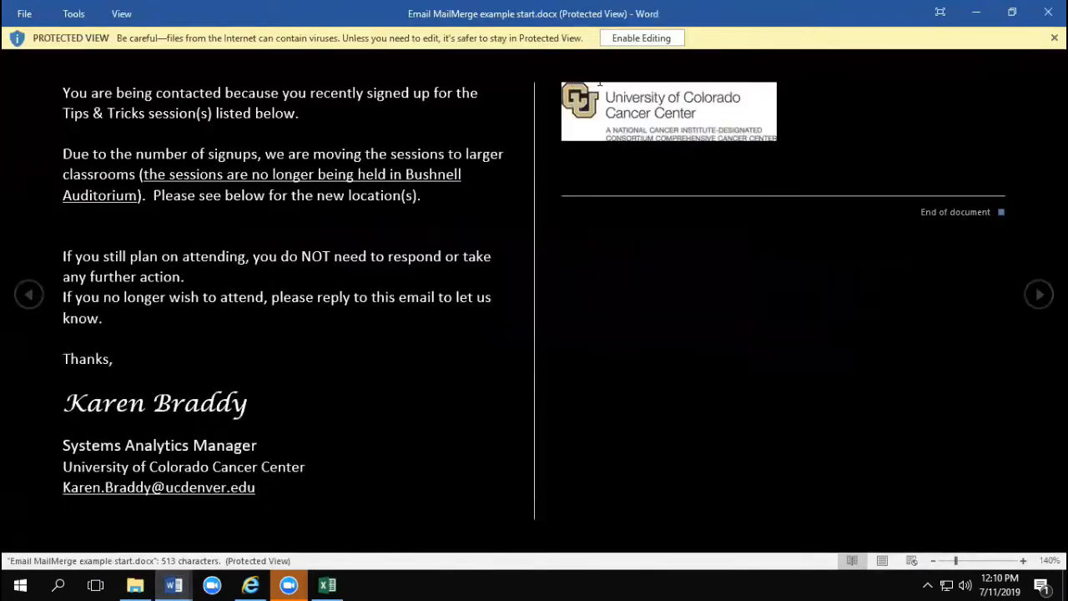
pyautogui.click(641, 38)
pyautogui.click(351, 280)
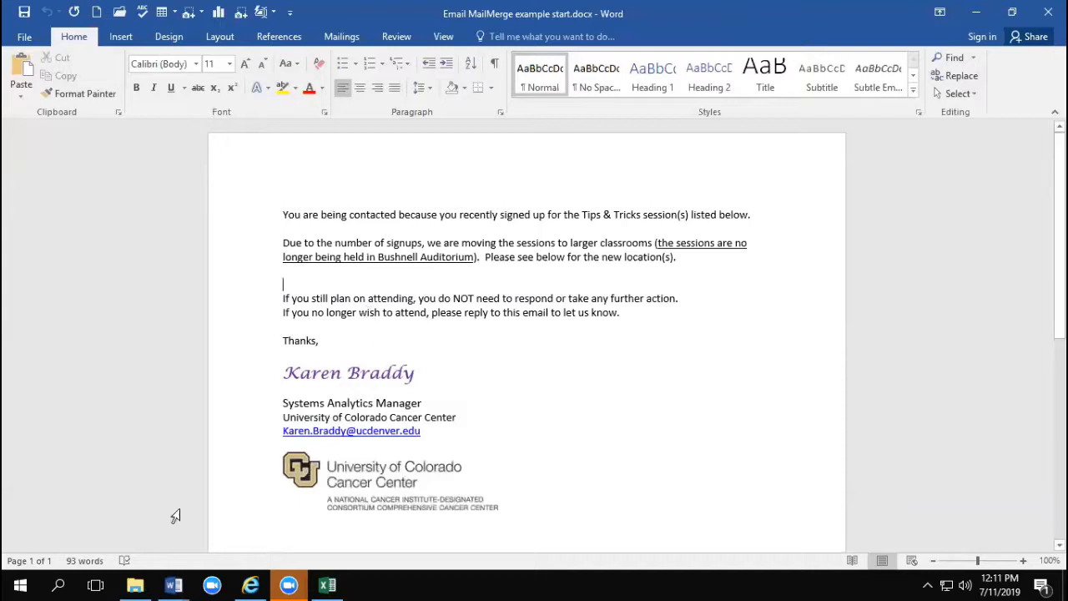
# Step: Open the Email for MailMerge.xlsx workbook from Downloads in Excel and enable editing
pyautogui.click(135, 584)
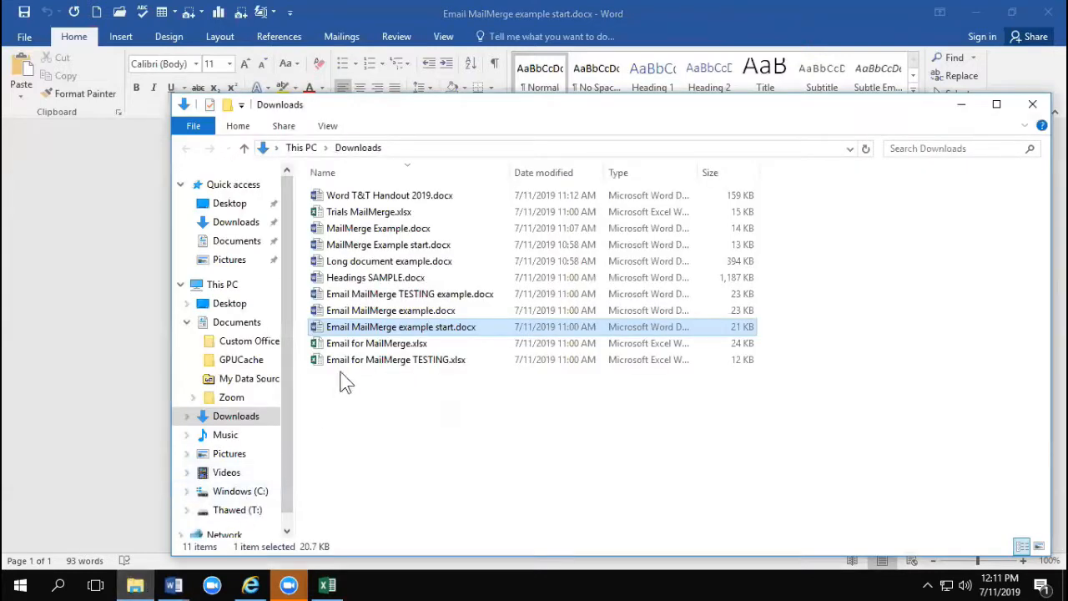
pyautogui.doubleClick(350, 343)
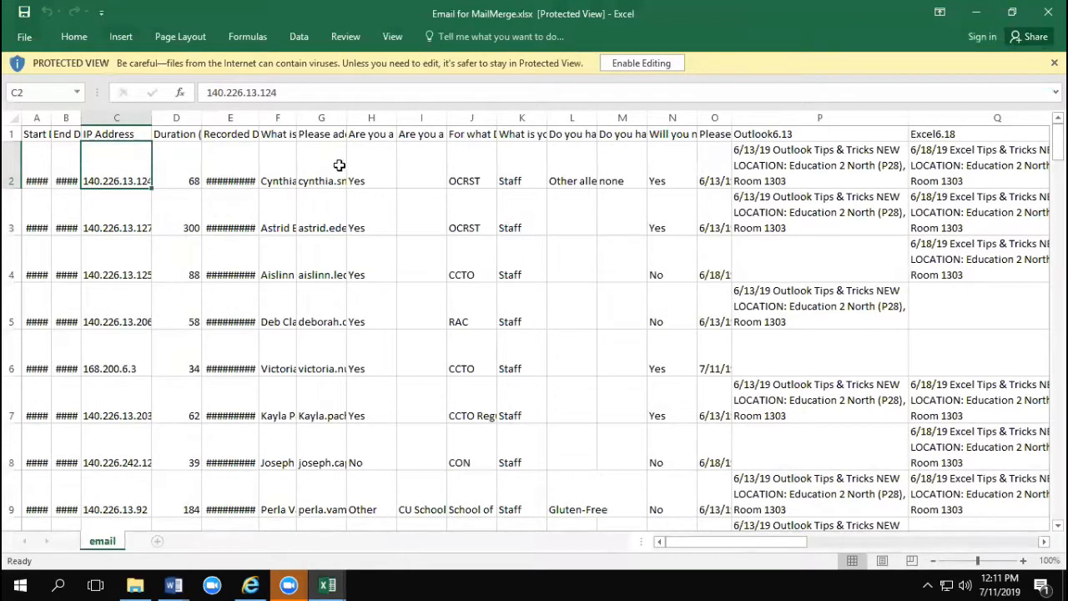
pyautogui.click(208, 166)
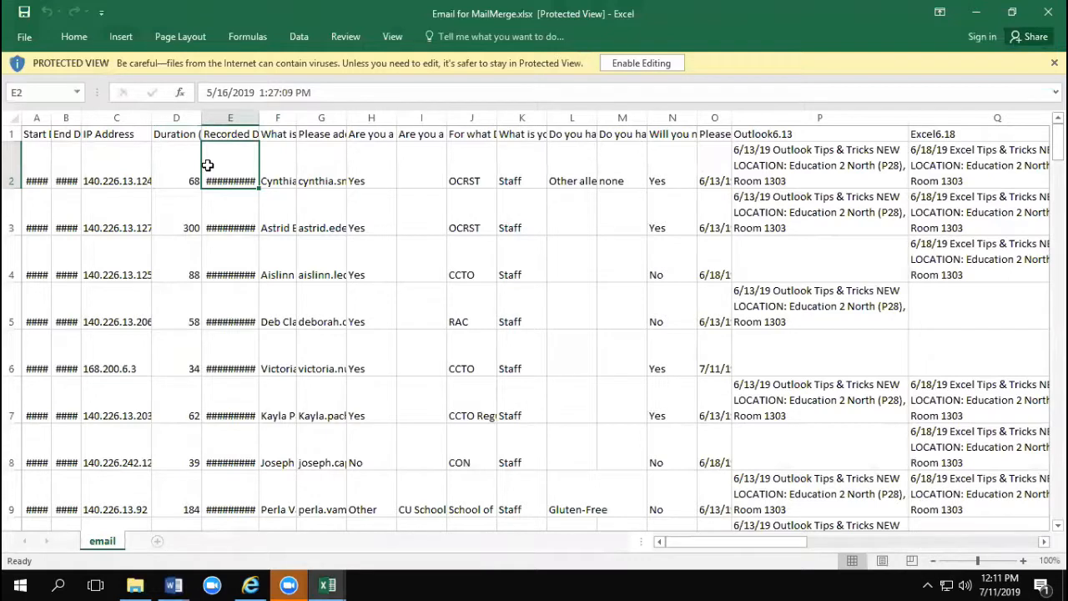
pyautogui.click(327, 173)
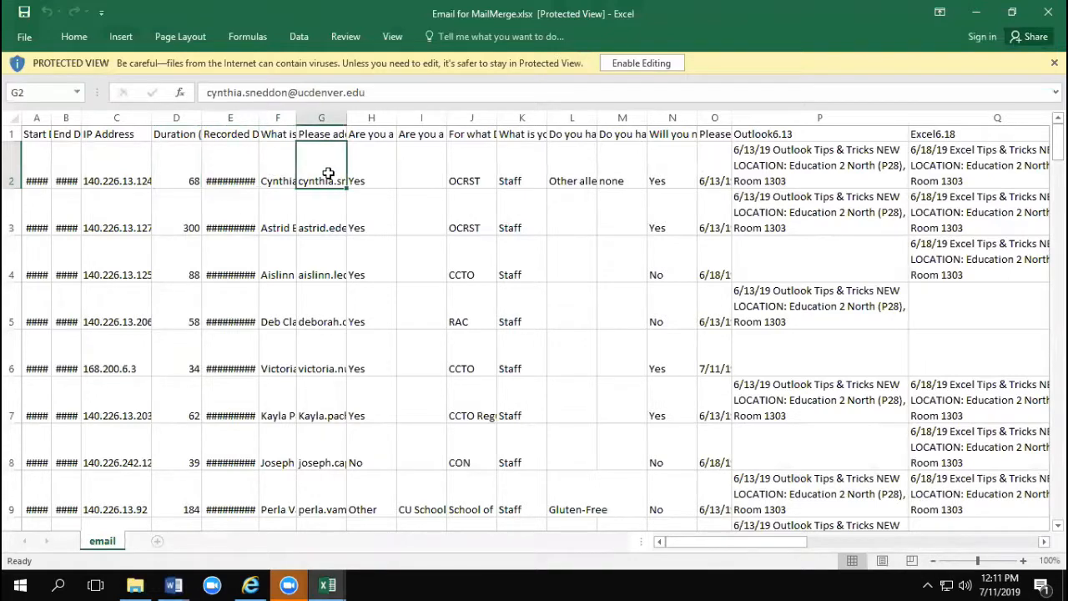
pyautogui.click(630, 62)
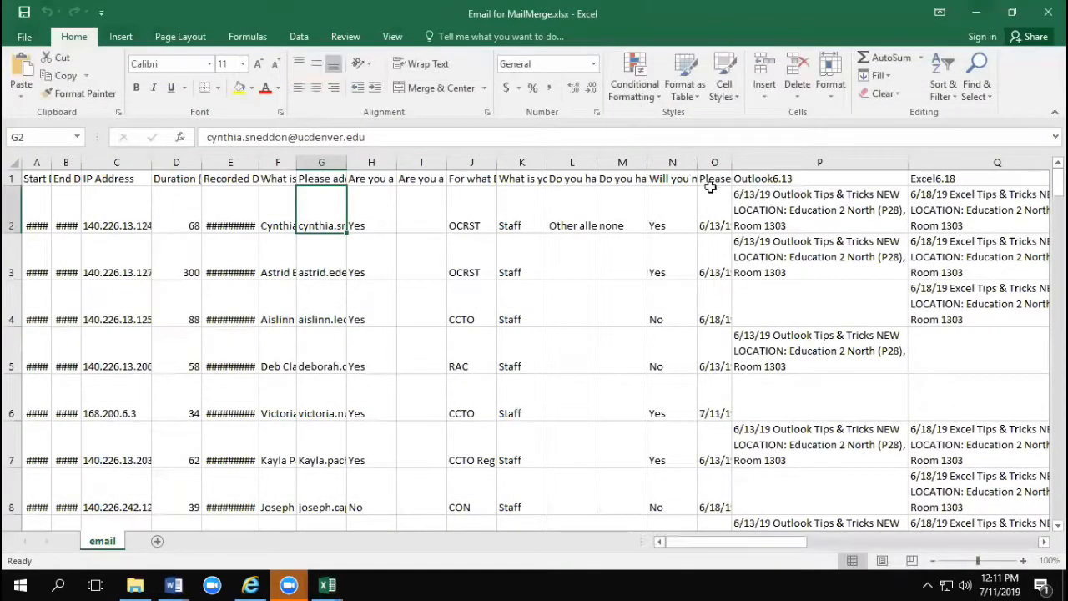
# Step: Examine the course selection in O2 and the formulas behind the Outlook6.13 and RoomNote columns in row 2
pyautogui.click(721, 212)
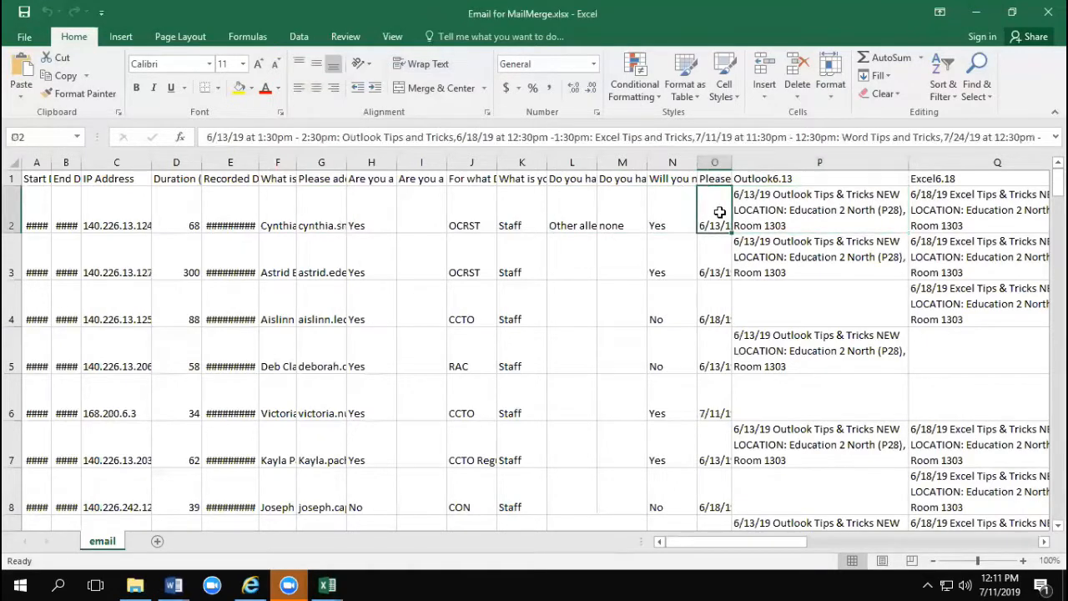
pyautogui.click(739, 209)
pyautogui.hscroll(8, 1042, 539)
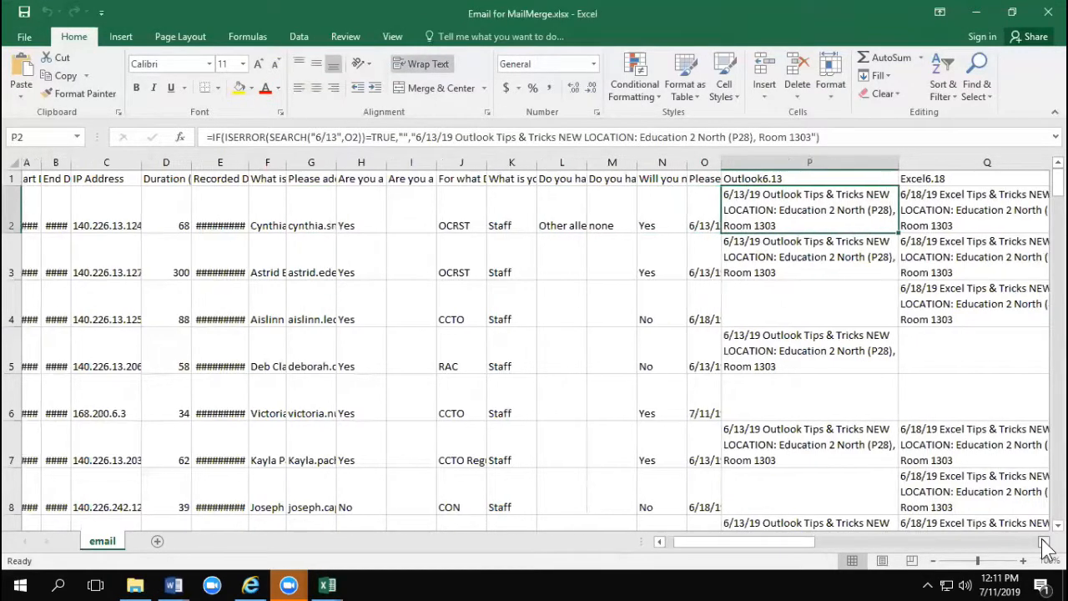
pyautogui.hscroll(5, 1046, 547)
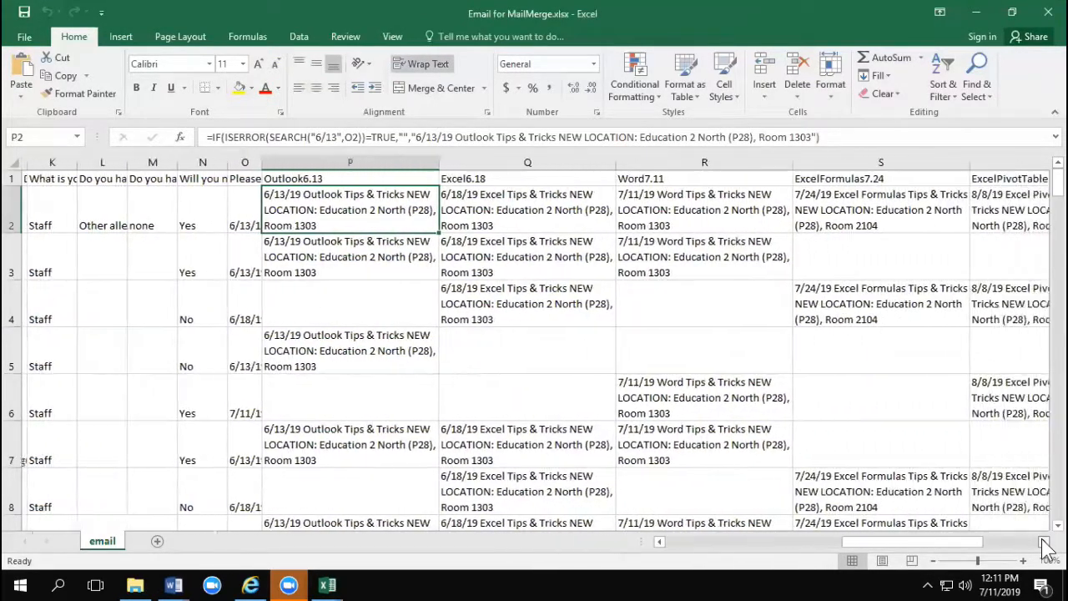
pyautogui.click(587, 203)
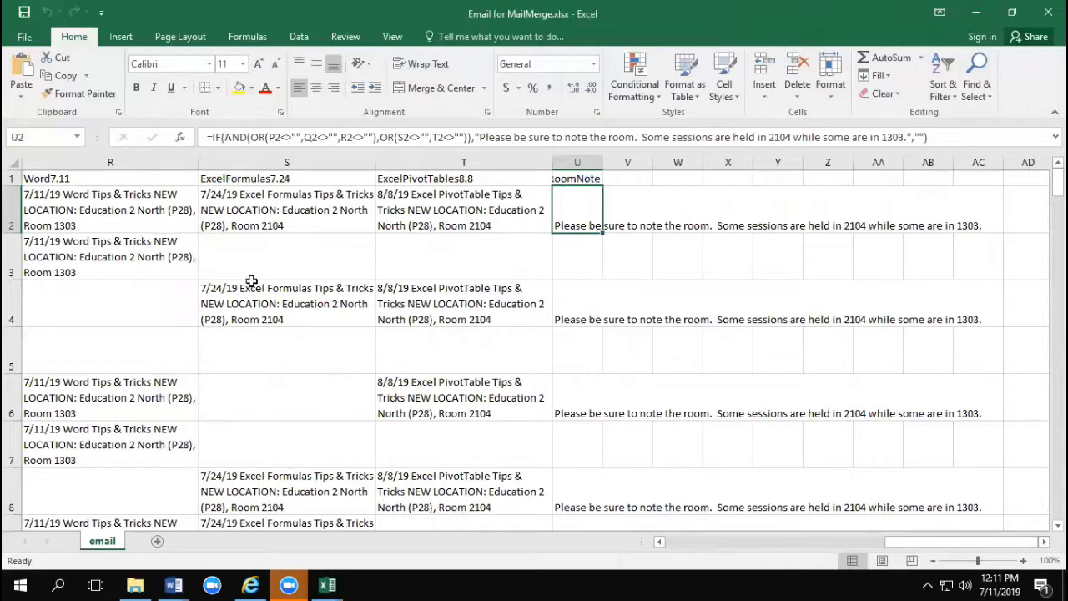
# Step: Switch to Email MailMerge example start.docx in Word and run the Step-by-Step Mail Merge Wizard up to recipient selection, using Letters and the current document
pyautogui.click(174, 585)
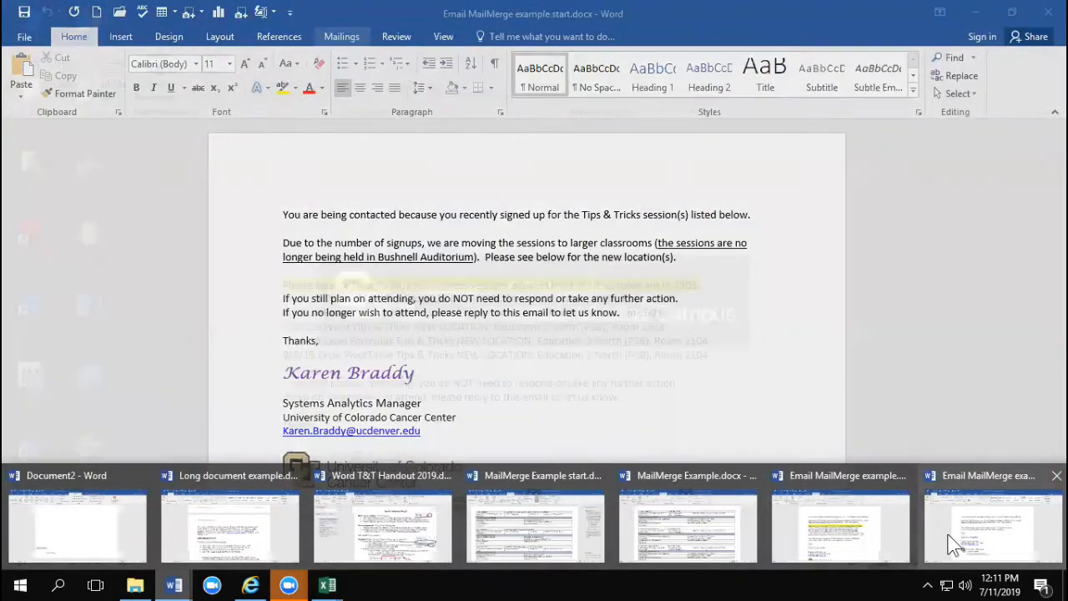
pyautogui.moveTo(895, 529)
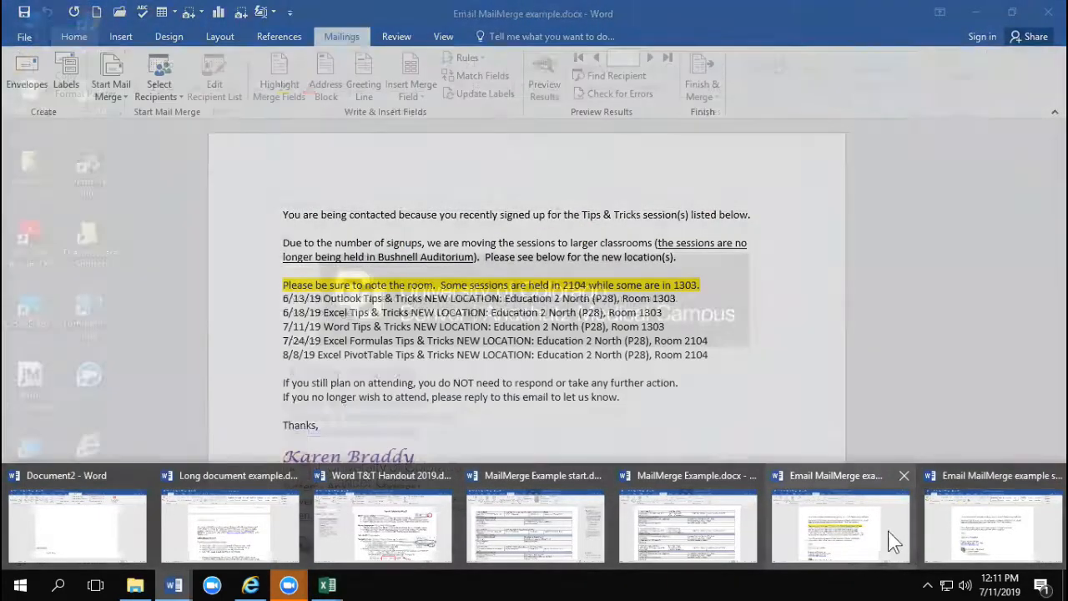
pyautogui.click(942, 548)
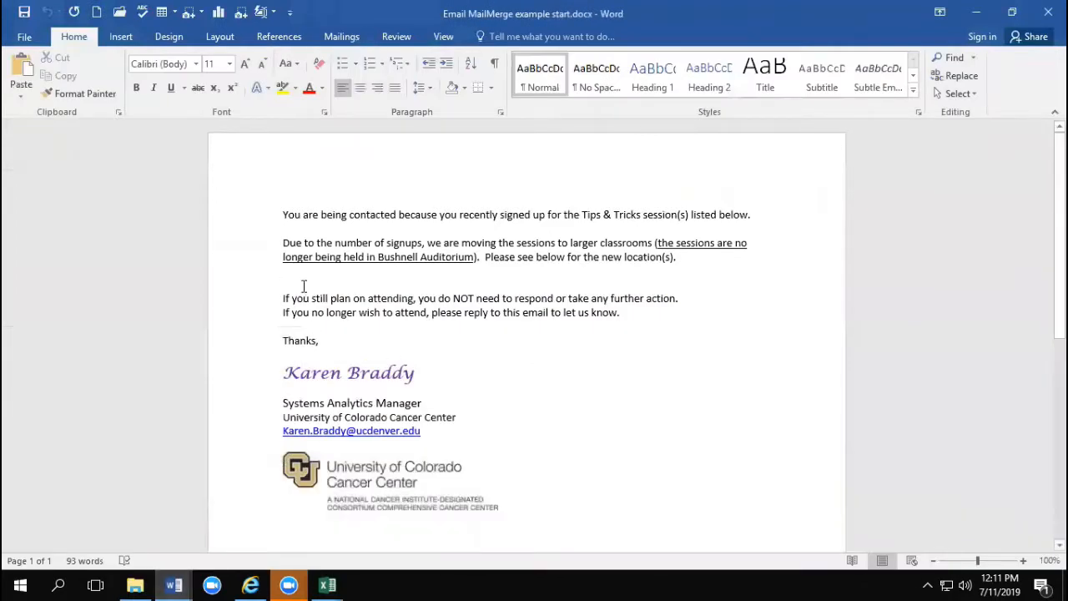
pyautogui.click(344, 37)
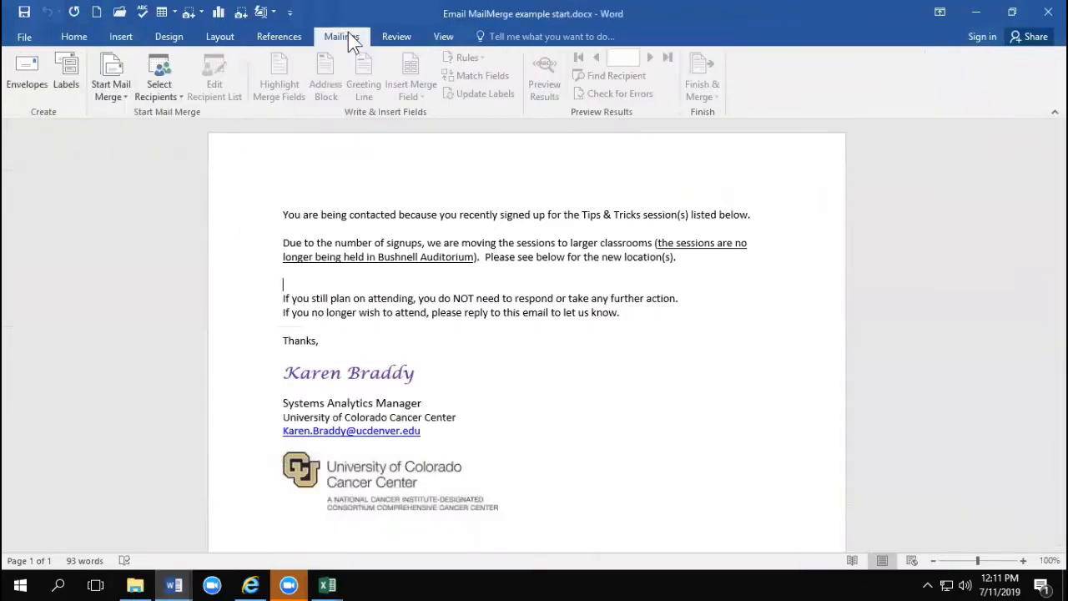
pyautogui.click(113, 94)
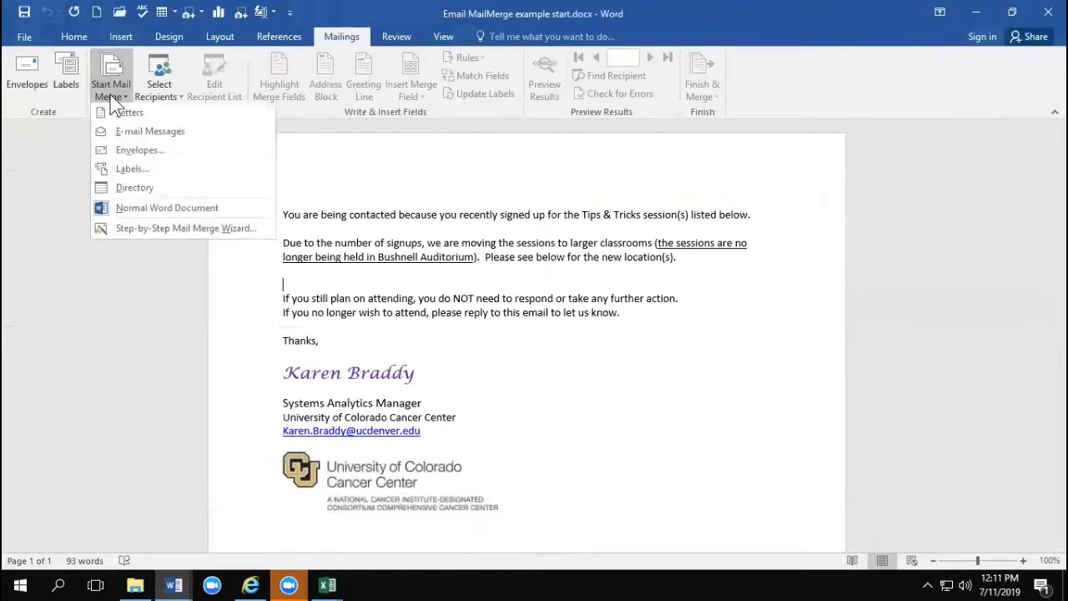
pyautogui.click(123, 227)
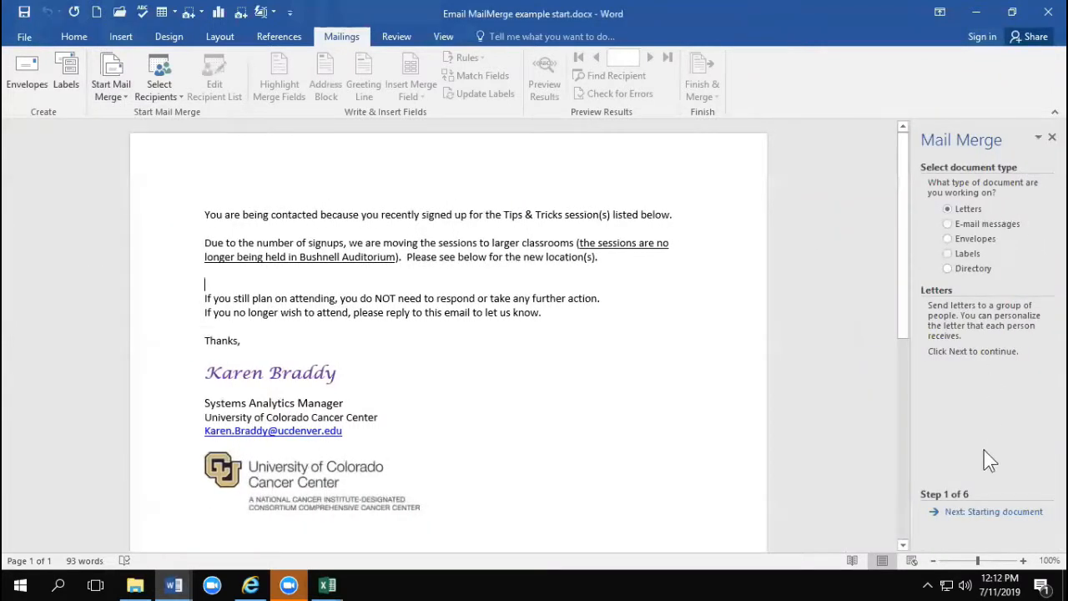
pyautogui.click(991, 511)
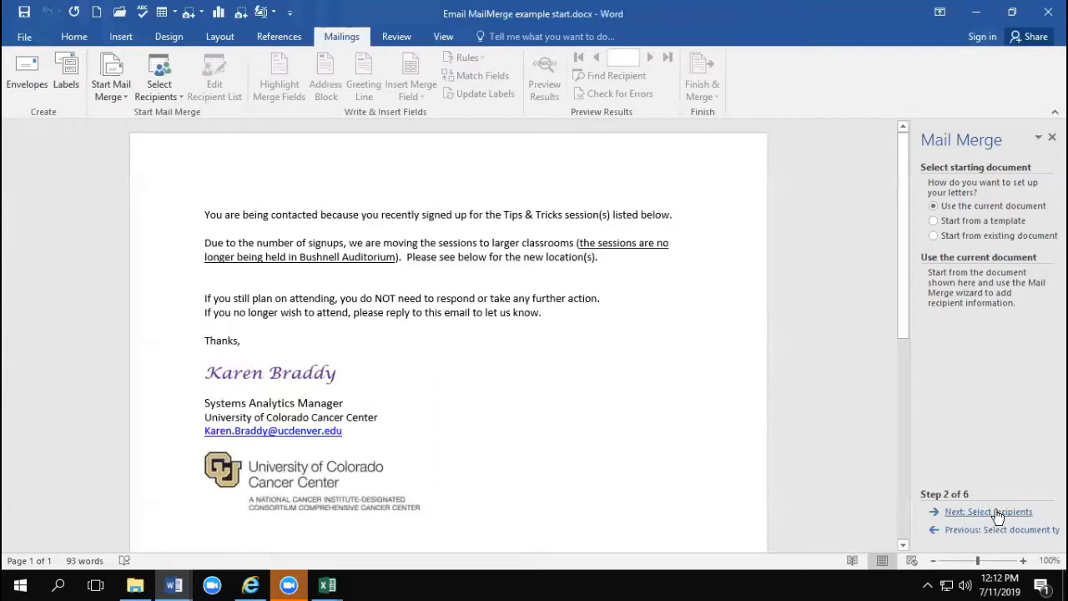
pyautogui.click(992, 512)
# Step: Use the email$ sheet of Email for MailMerge.xlsx in Downloads as the recipient list, with column headers and all recipients included
pyautogui.click(975, 284)
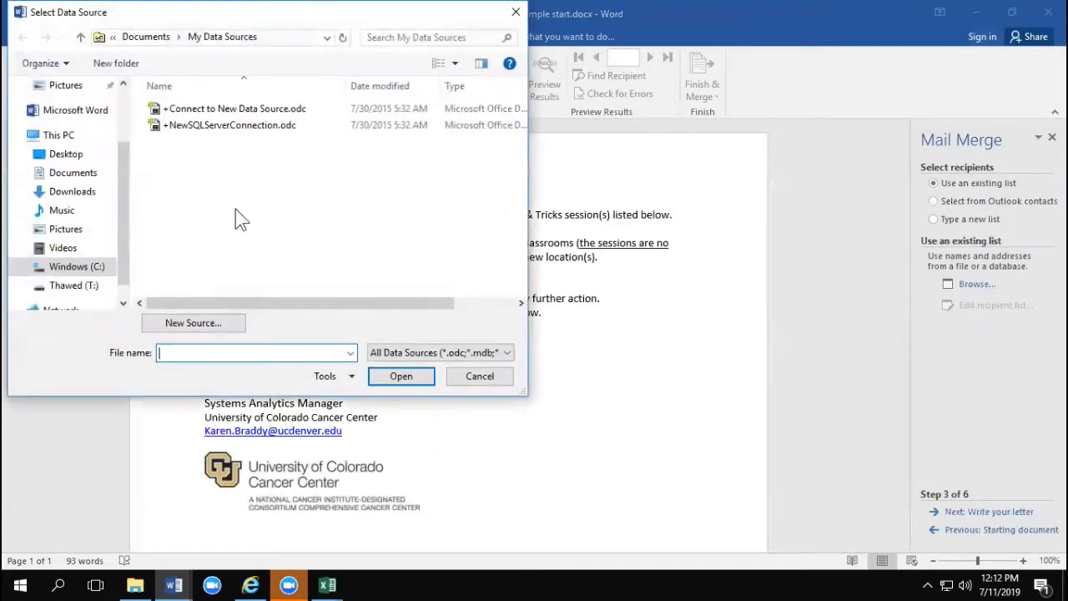
pyautogui.click(73, 192)
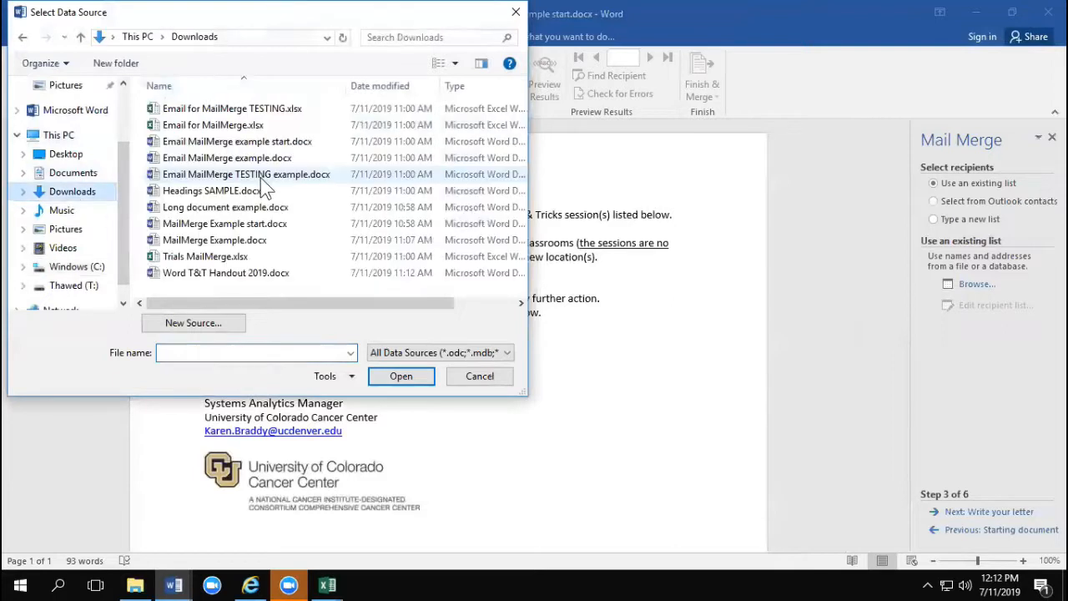
pyautogui.click(222, 126)
pyautogui.doubleClick(222, 127)
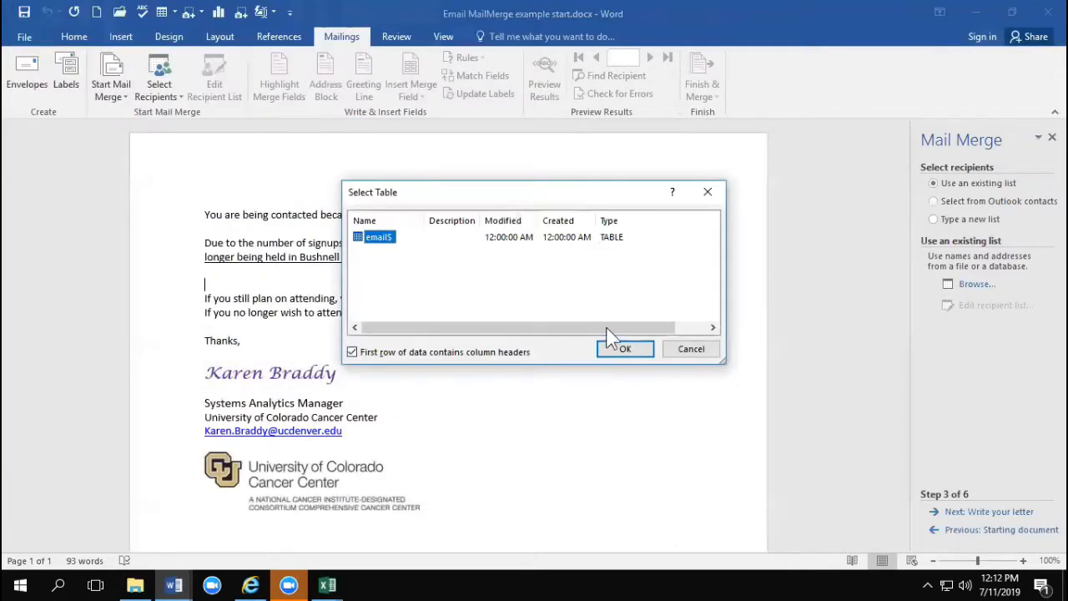
pyautogui.click(617, 349)
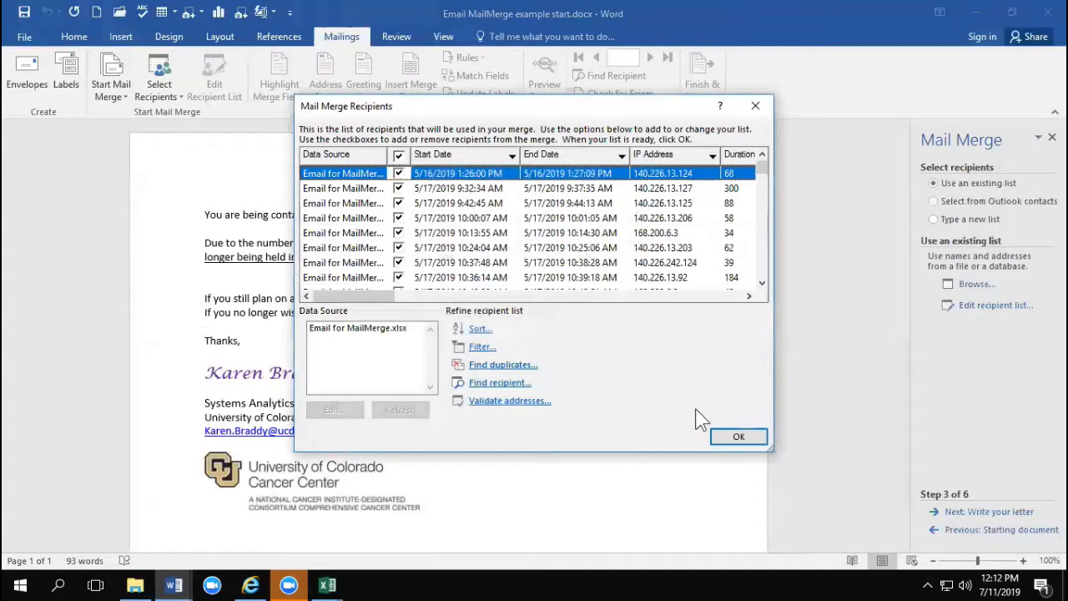
pyautogui.click(730, 435)
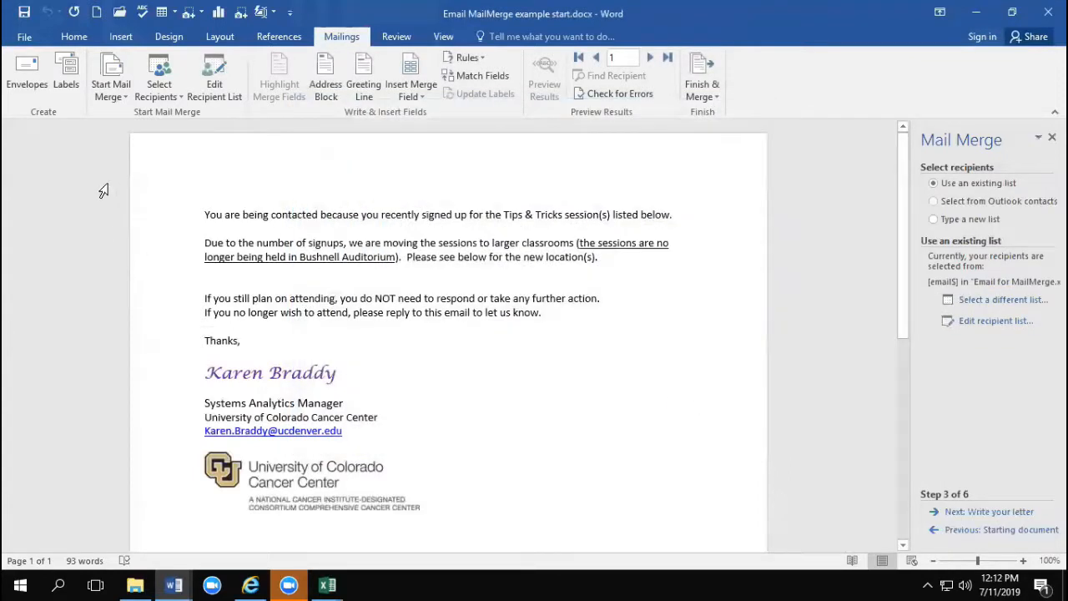
# Step: Insert the Outlook613 and Excel618 merge fields on separate lines below the new-location paragraph, leaving an empty line after them
pyautogui.click(288, 274)
pyautogui.click(423, 92)
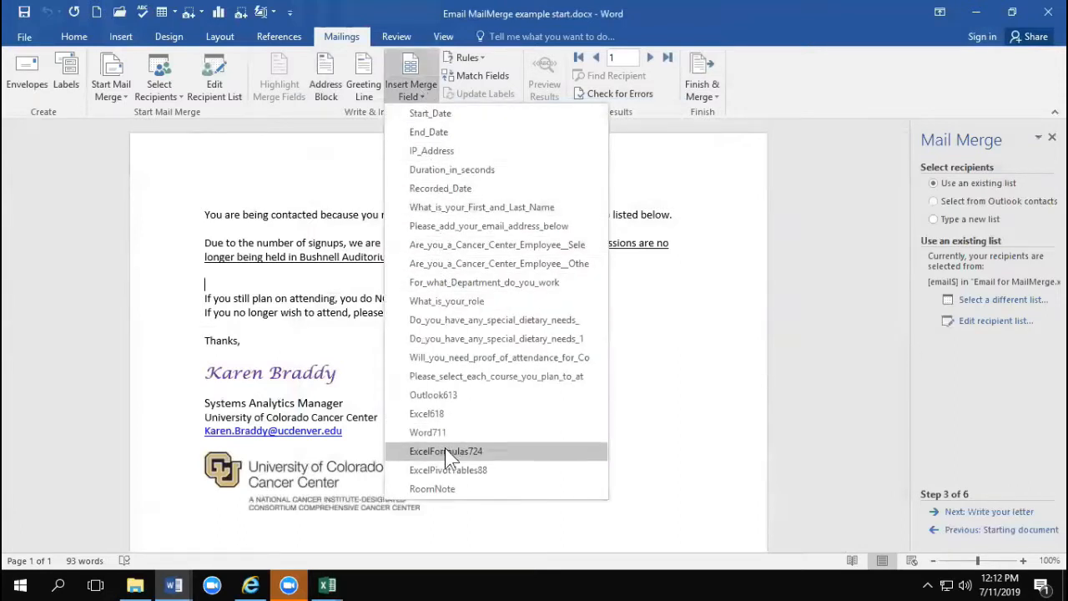
pyautogui.click(440, 397)
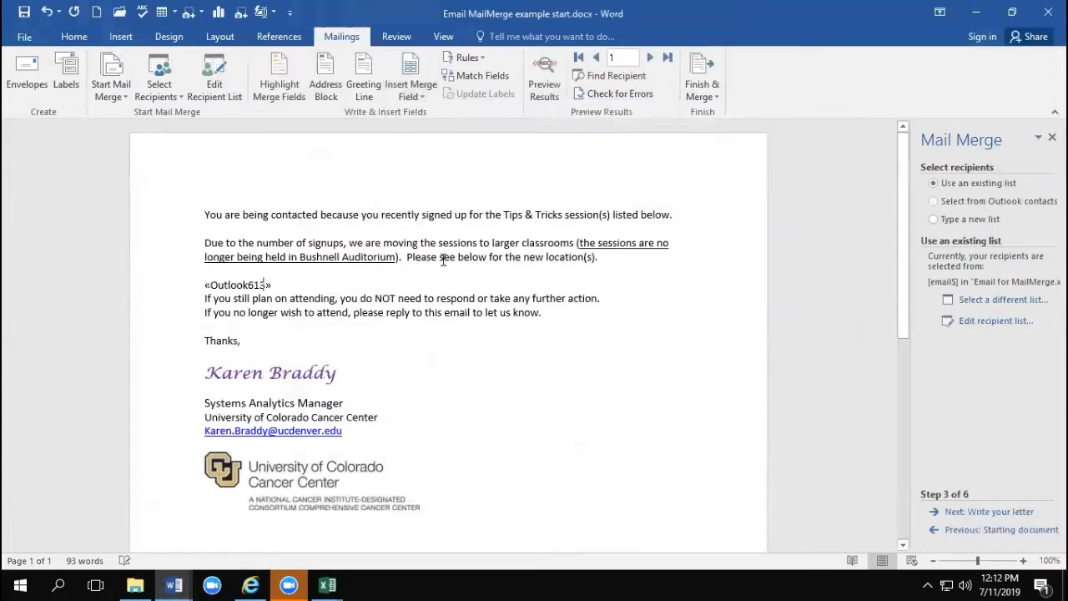
pyautogui.click(420, 91)
pyautogui.click(442, 413)
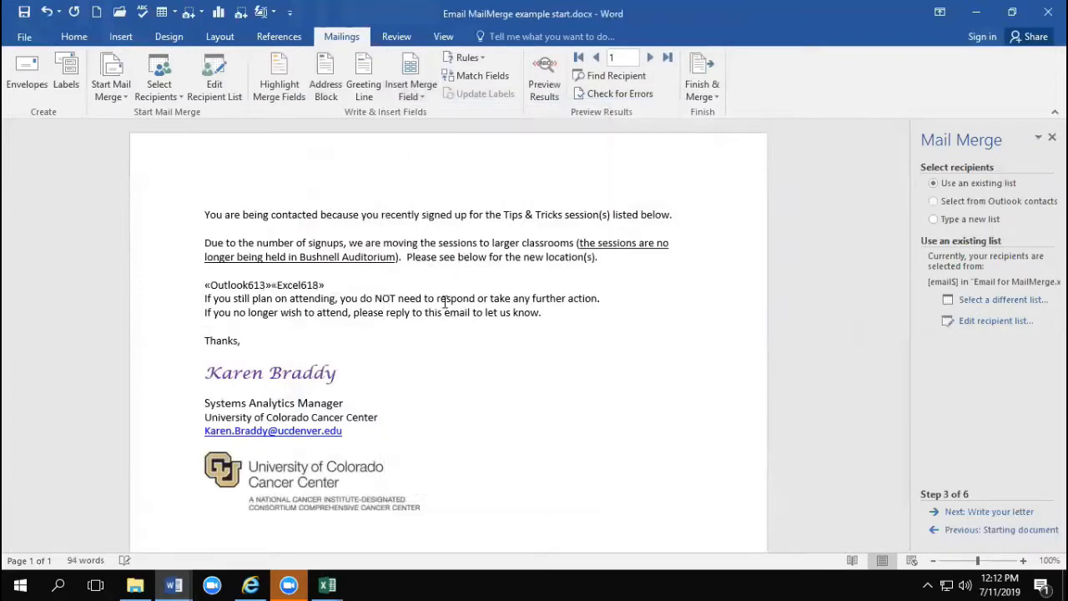
pyautogui.click(272, 283)
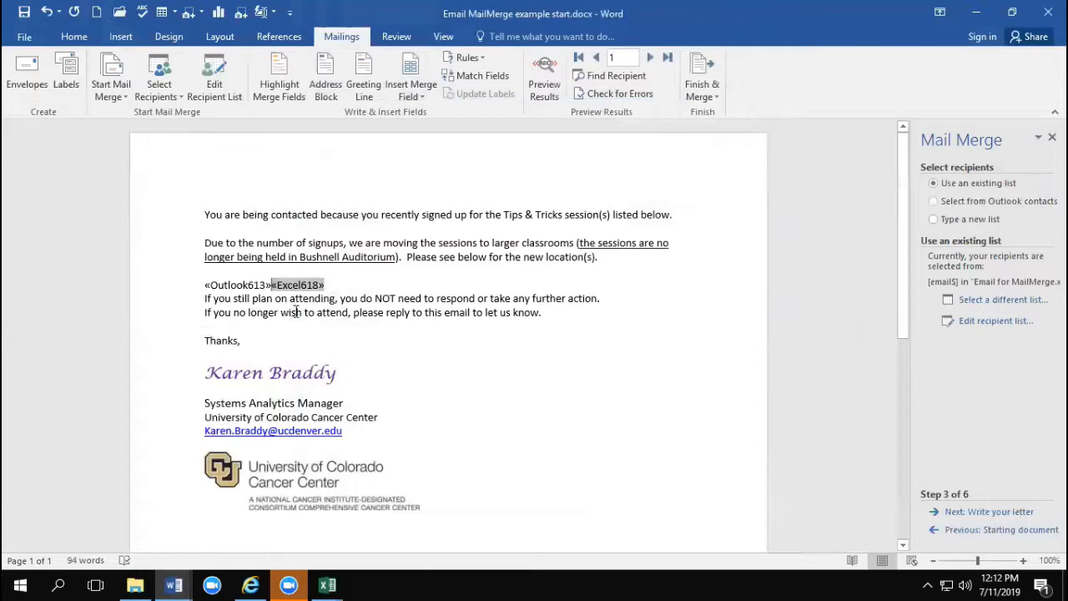
pyautogui.press('Return')
pyautogui.click(295, 299)
pyautogui.press('Return')
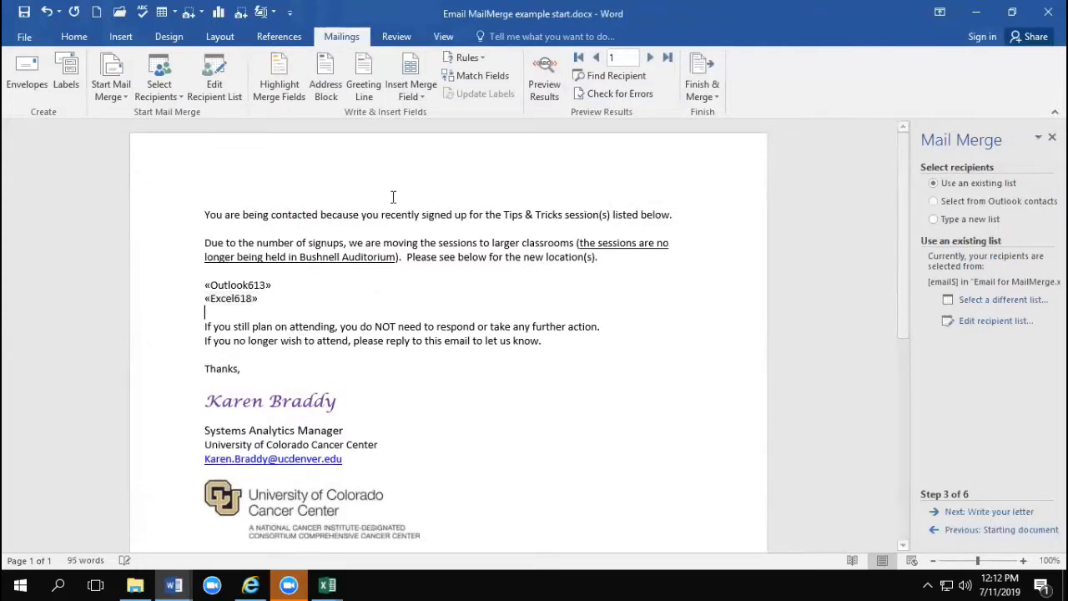
# Step: Add the Word711, ExcelFormulas724 and ExcelPivotTables88 merge fields on separate lines below Excel618, followed by a blank line
pyautogui.click(411, 93)
pyautogui.click(464, 435)
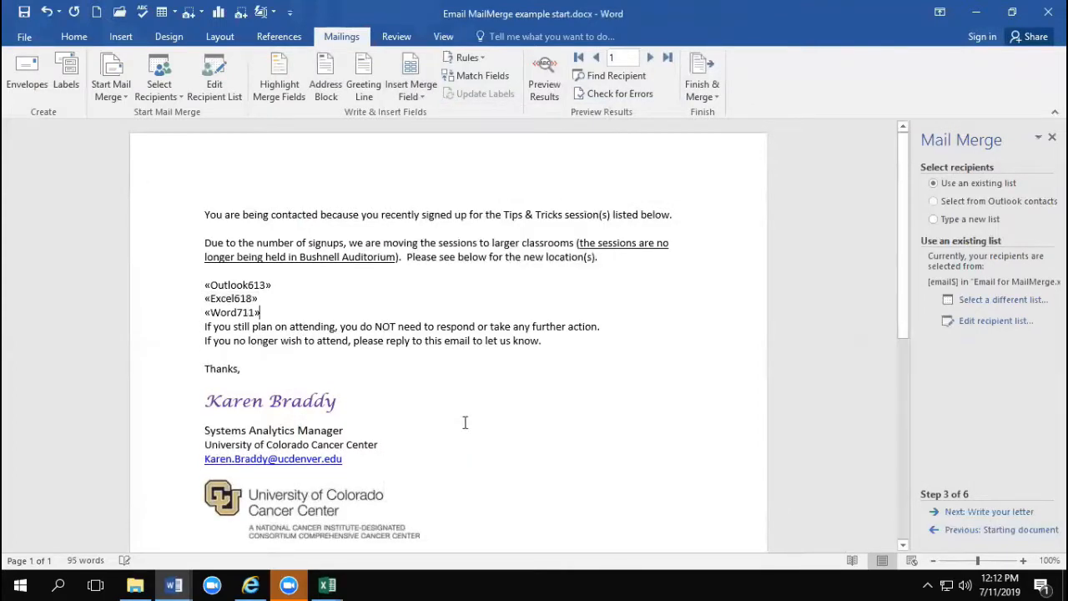
pyautogui.press('Return')
pyautogui.click(415, 93)
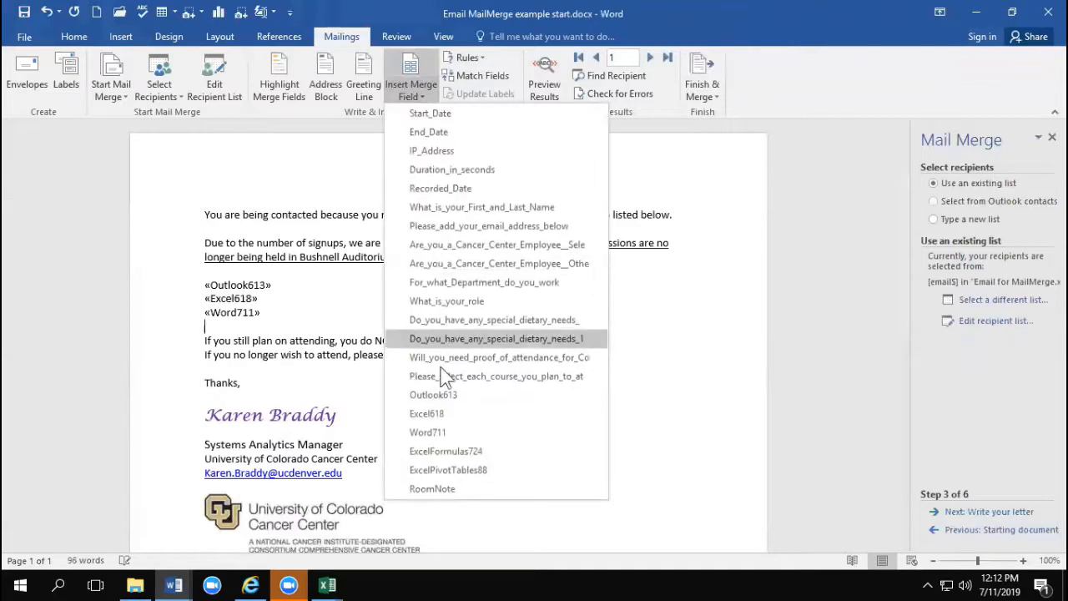
pyautogui.click(436, 453)
pyautogui.press('Return')
pyautogui.click(418, 91)
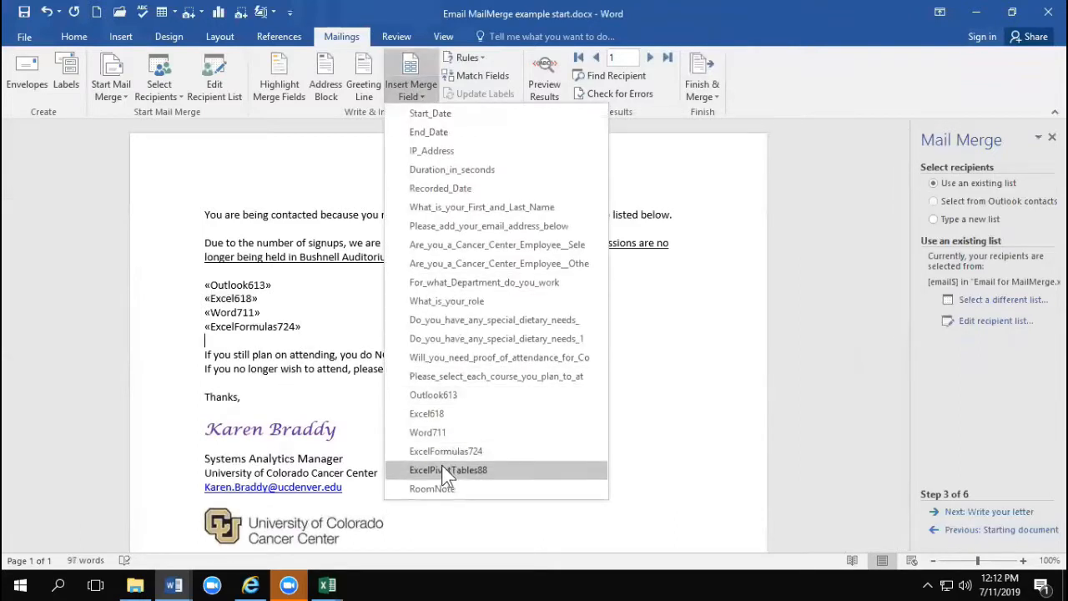
pyautogui.click(446, 471)
pyautogui.click(230, 271)
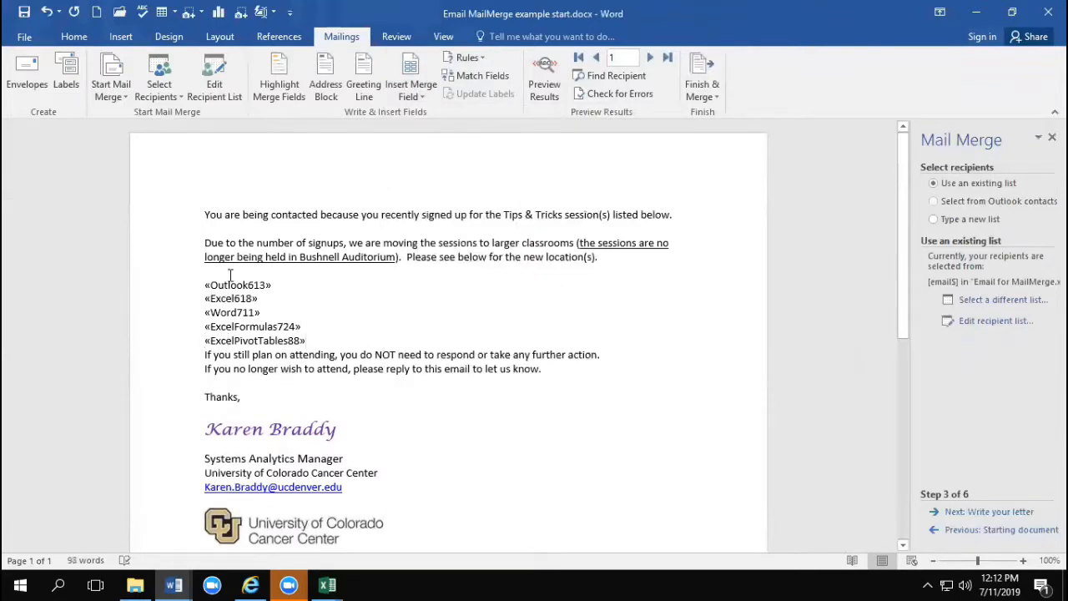
pyautogui.click(309, 340)
pyautogui.press('Return')
# Step: Insert the RoomNote merge field on its own line directly above the Outlook613 field
pyautogui.click(209, 271)
pyautogui.press('Return')
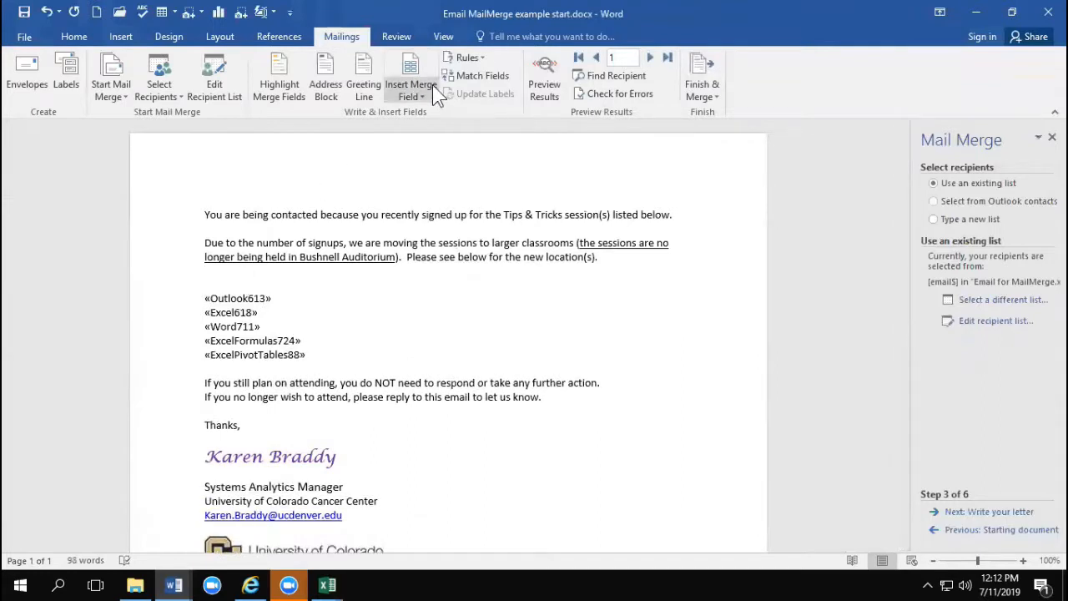
pyautogui.click(413, 92)
pyautogui.click(452, 491)
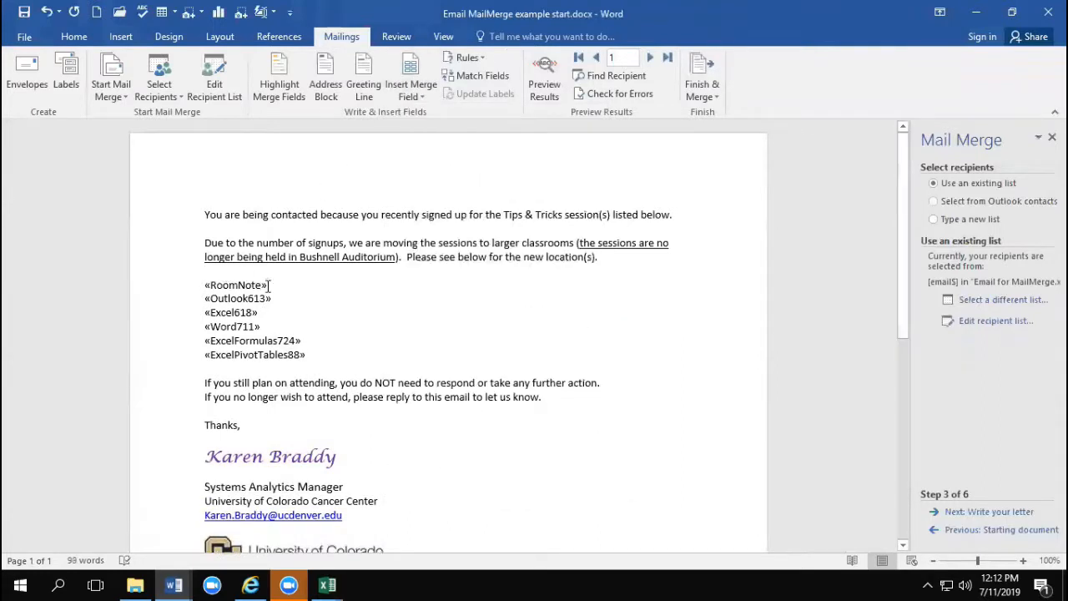
# Step: Highlight the RoomNote merge field in yellow
pyautogui.moveTo(268, 285); pyautogui.dragTo(209, 285)
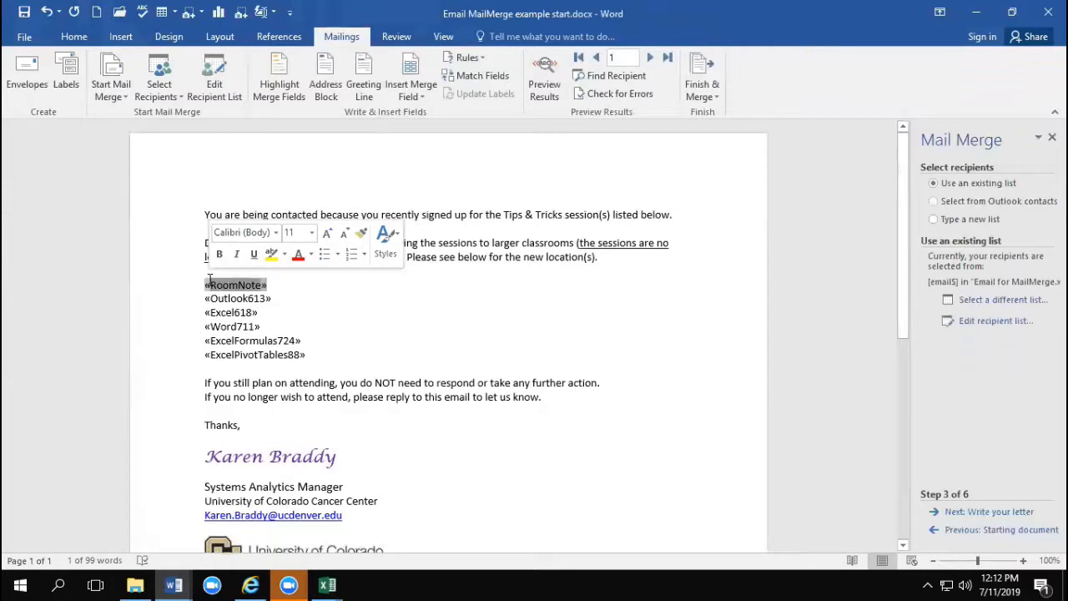
pyautogui.click(206, 284)
pyautogui.doubleClick(206, 285)
pyautogui.click(73, 37)
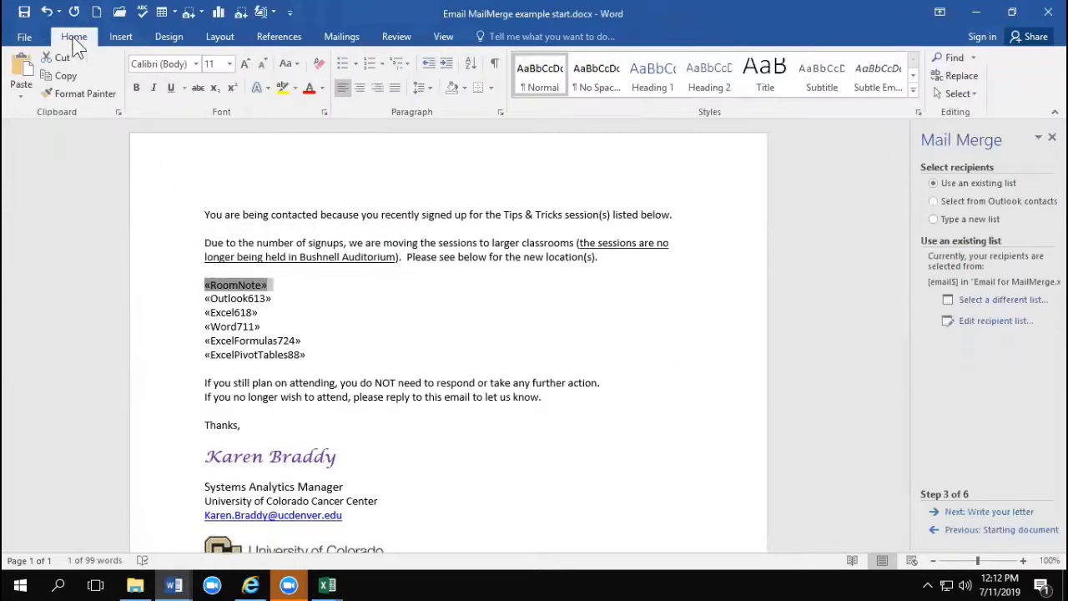
pyautogui.click(282, 88)
pyautogui.click(282, 302)
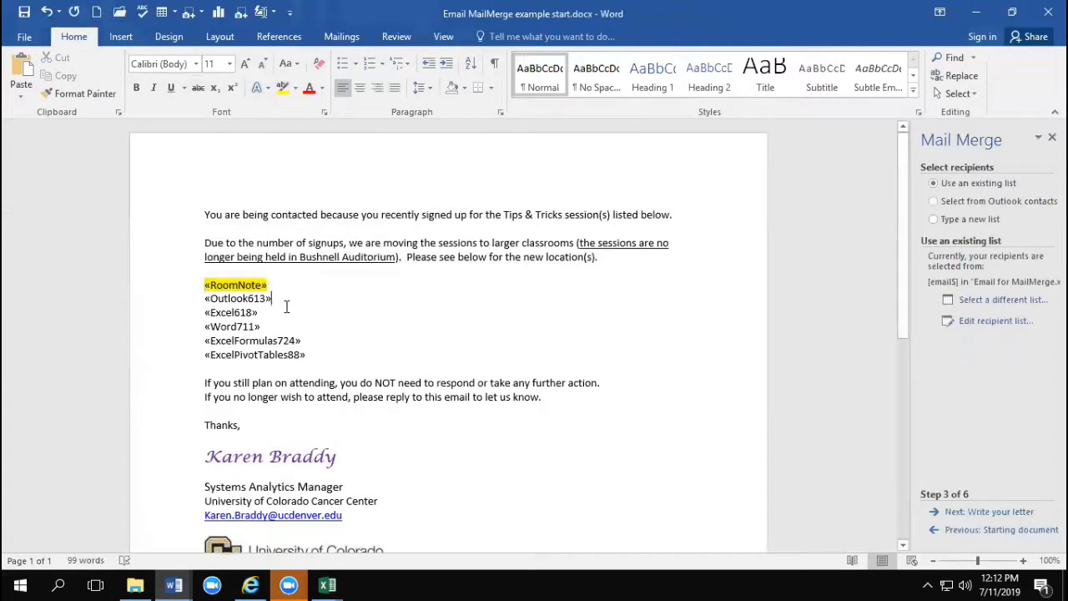
# Step: Preview the merge results and examine the session lines and room note for records 1 through 8
pyautogui.click(341, 37)
pyautogui.click(544, 84)
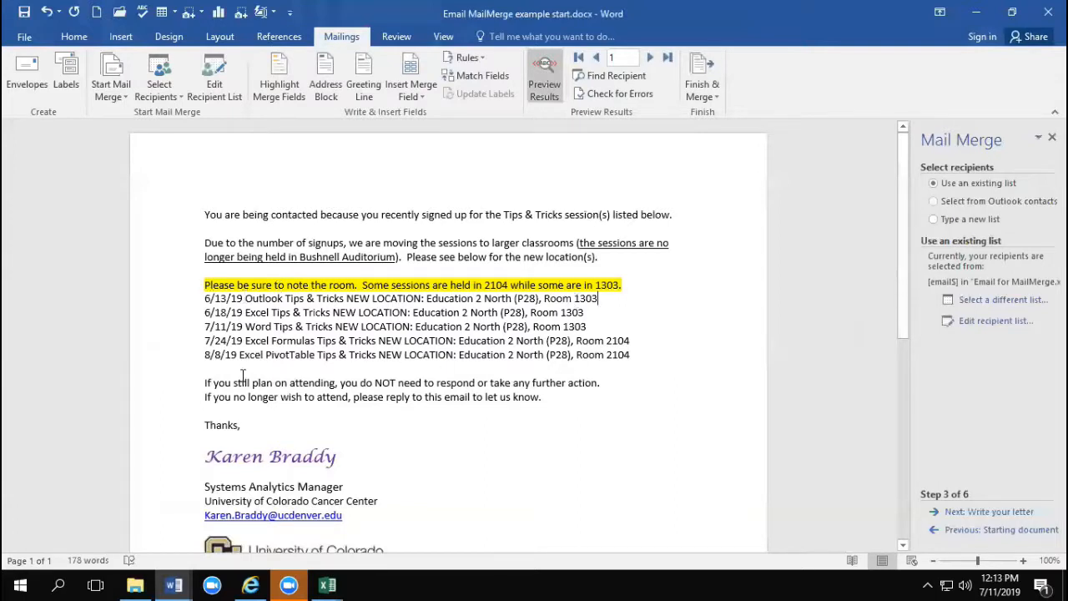
pyautogui.click(651, 57)
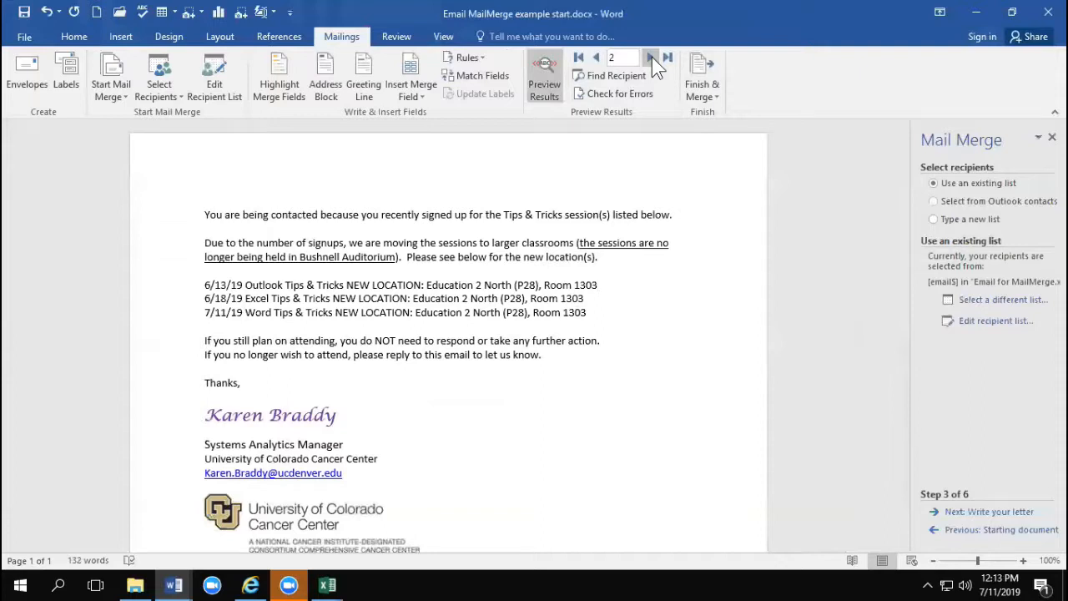
pyautogui.click(651, 57)
pyautogui.click(652, 57)
pyautogui.click(652, 57)
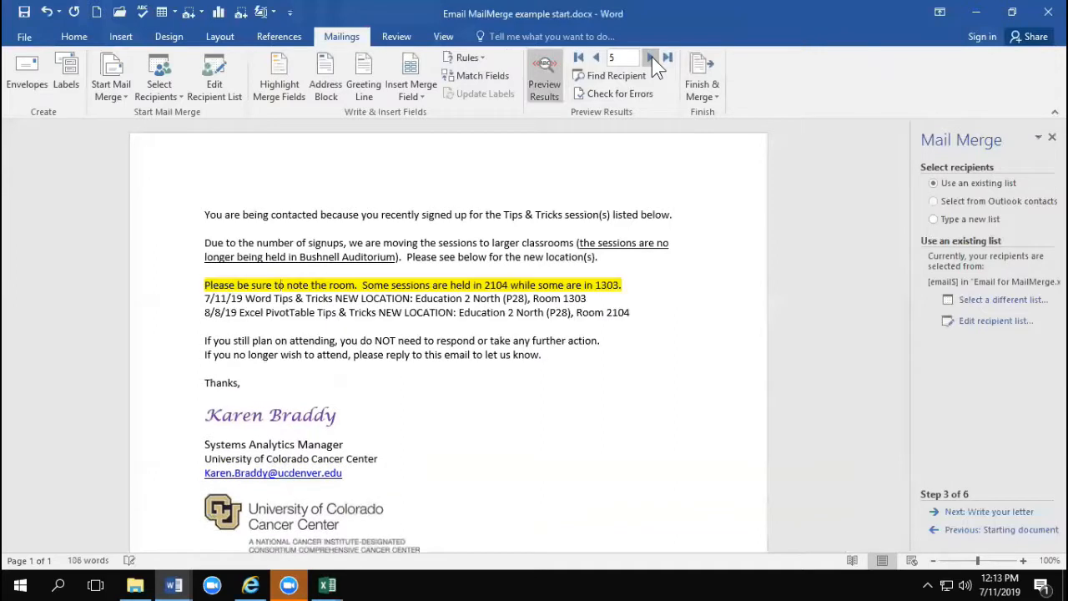
pyautogui.click(652, 57)
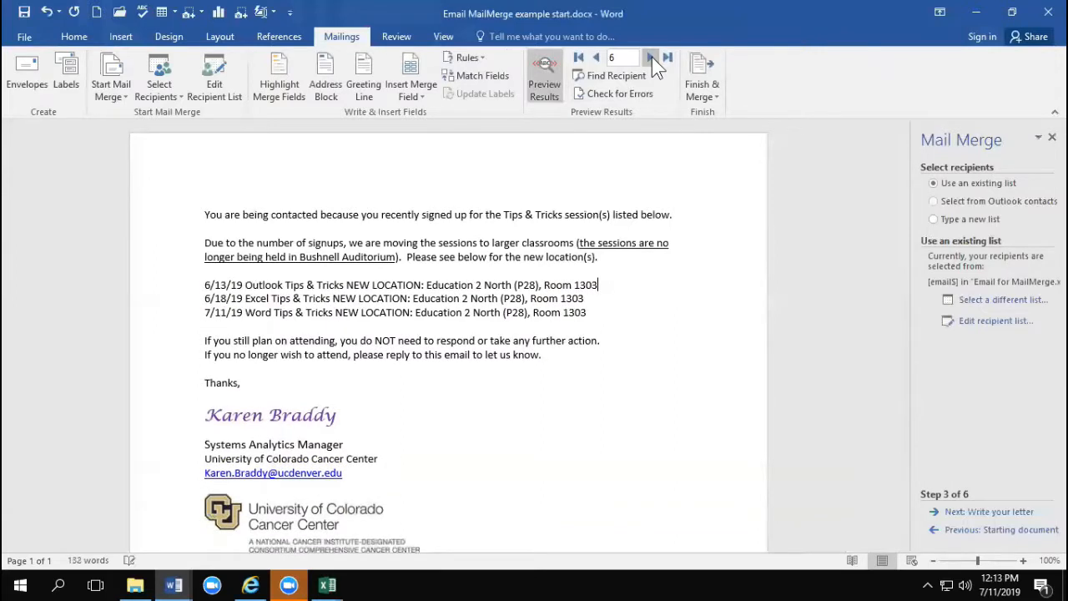
pyautogui.click(652, 57)
pyautogui.click(652, 56)
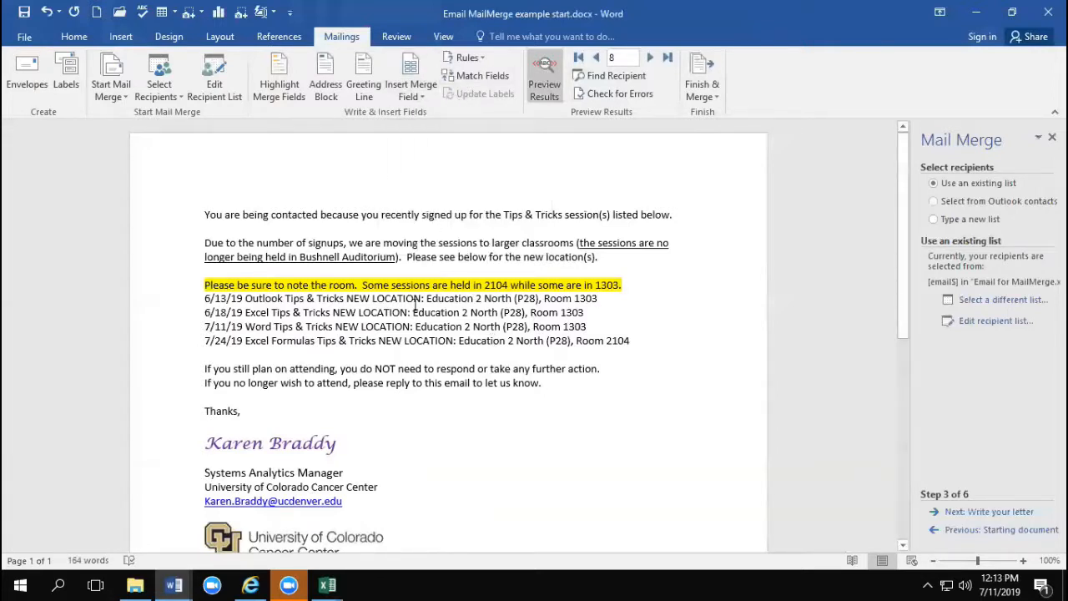
pyautogui.tripleClick(382, 314)
pyautogui.click(385, 286)
# Step: Replace the recipient list with the test$ sheet of Email for MailMerge TESTING.xlsx from Downloads
pyautogui.click(218, 88)
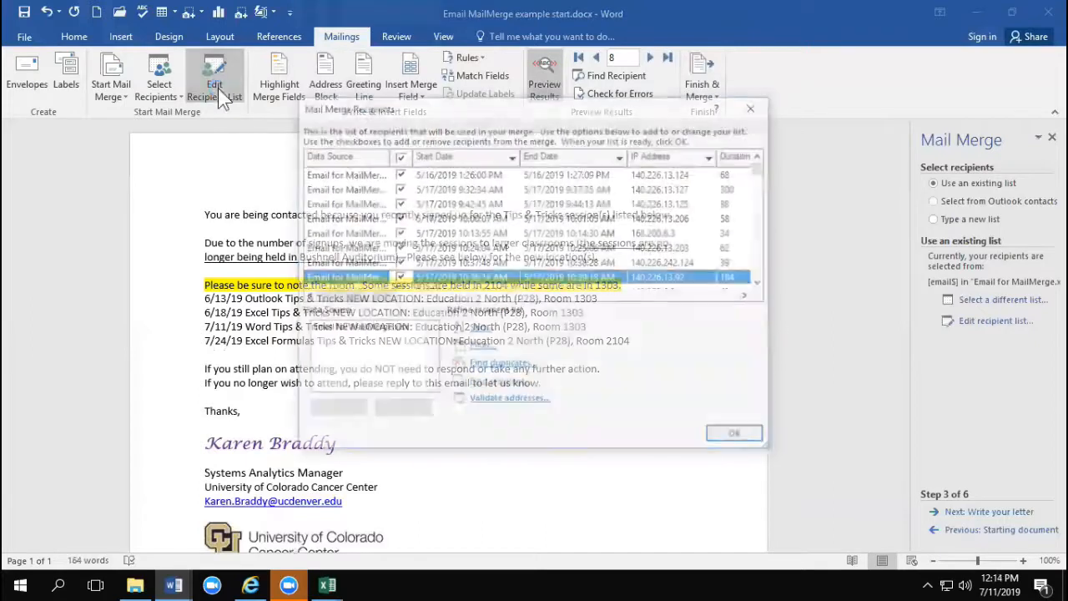
pyautogui.click(732, 431)
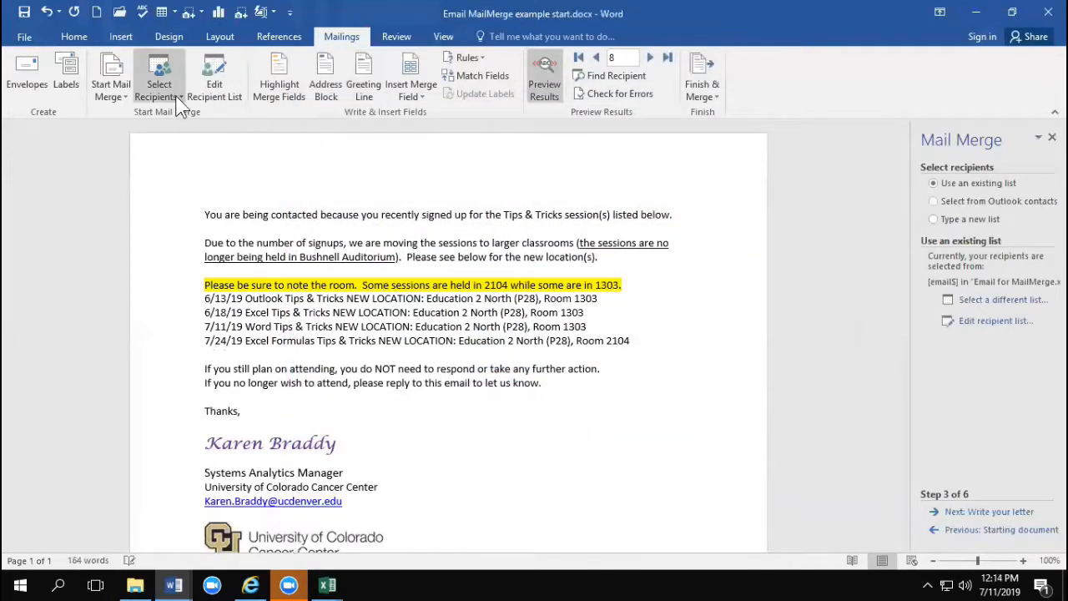
pyautogui.click(178, 98)
pyautogui.click(335, 159)
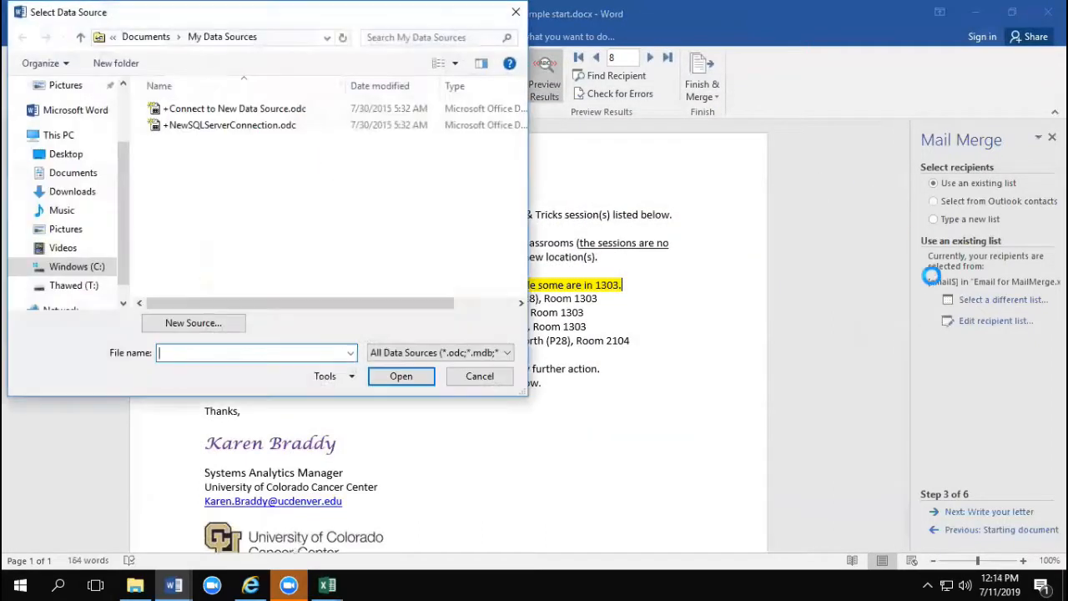
pyautogui.click(74, 197)
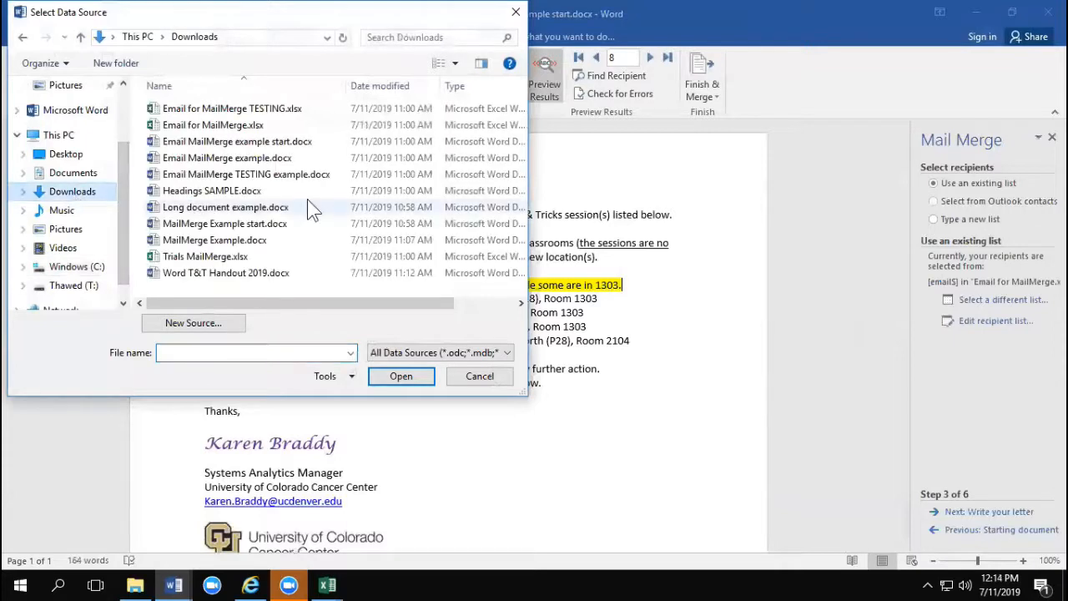
pyautogui.doubleClick(249, 108)
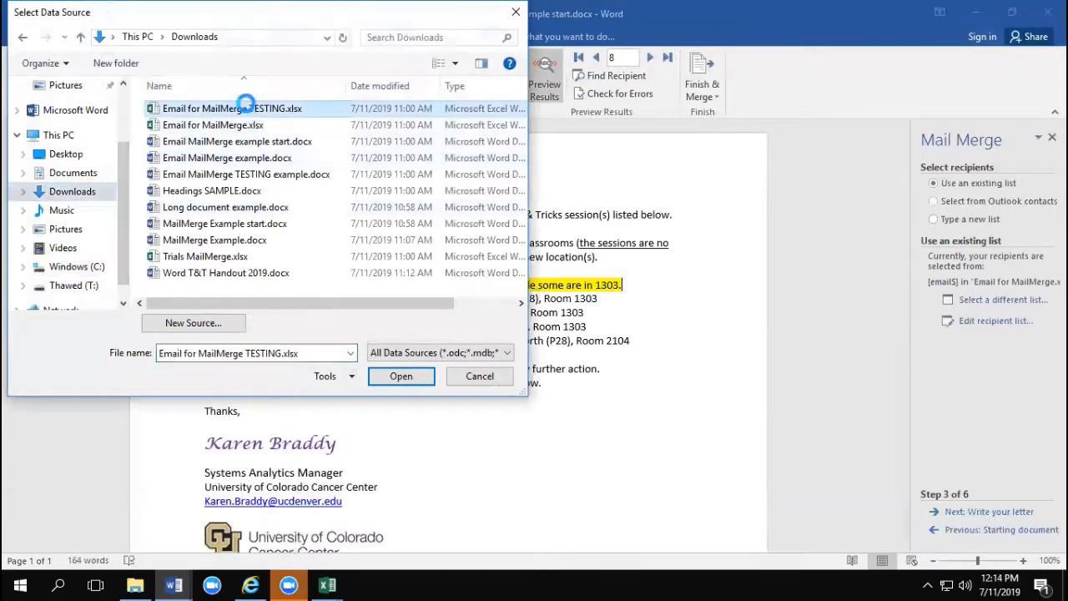
pyautogui.click(618, 350)
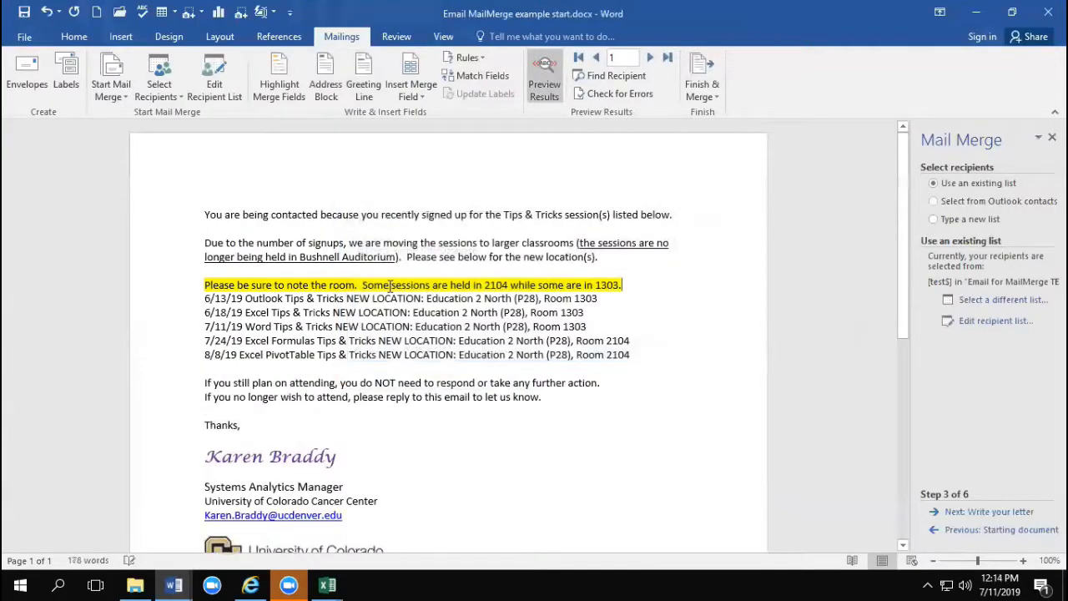
# Step: Open Email for MailMerge TESTING.xlsx from Downloads in Excel and examine its Outlook6.13 and e-mail address columns, rows 2 to 8
pyautogui.click(134, 585)
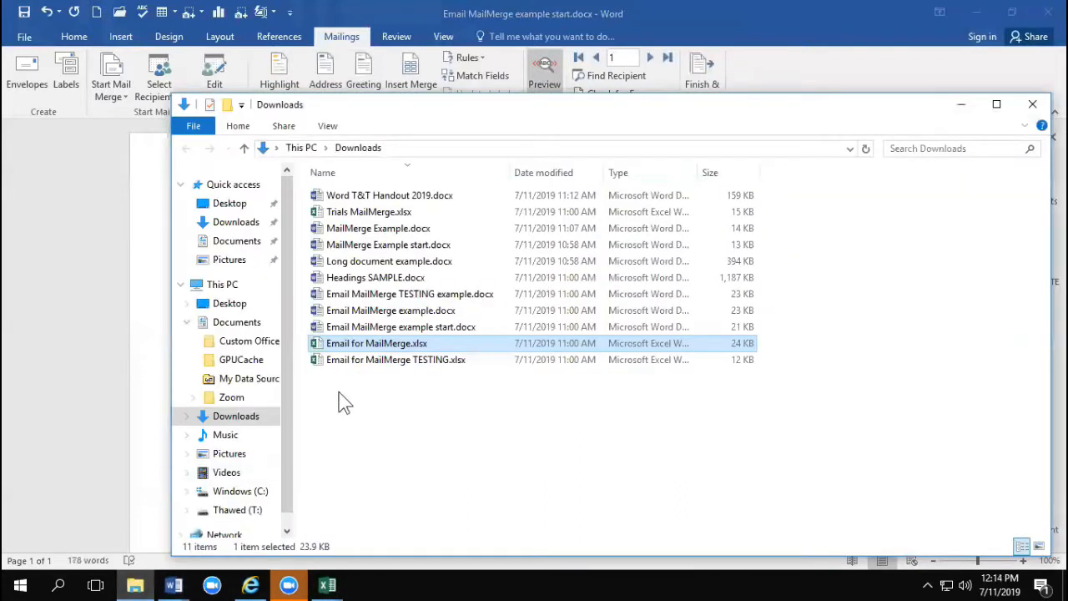
pyautogui.doubleClick(370, 371)
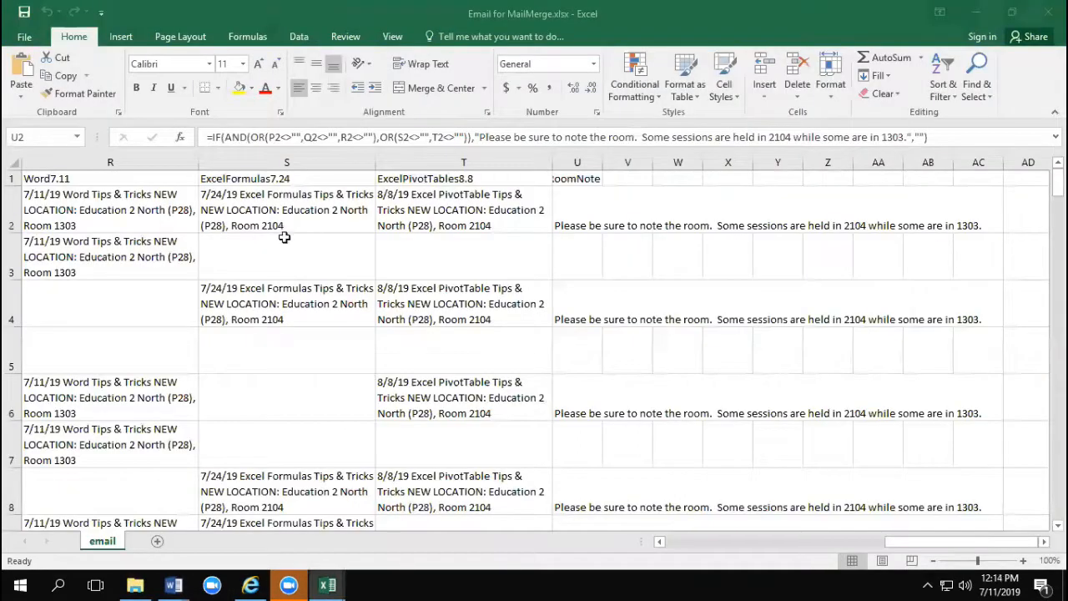
pyautogui.click(771, 261)
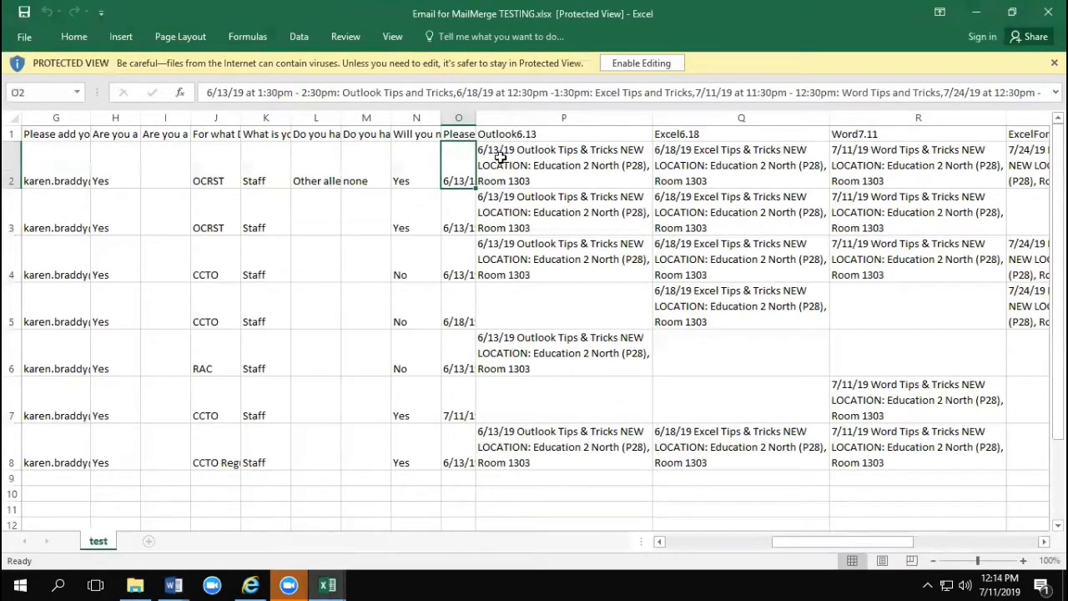
pyautogui.moveTo(500, 156); pyautogui.dragTo(489, 448)
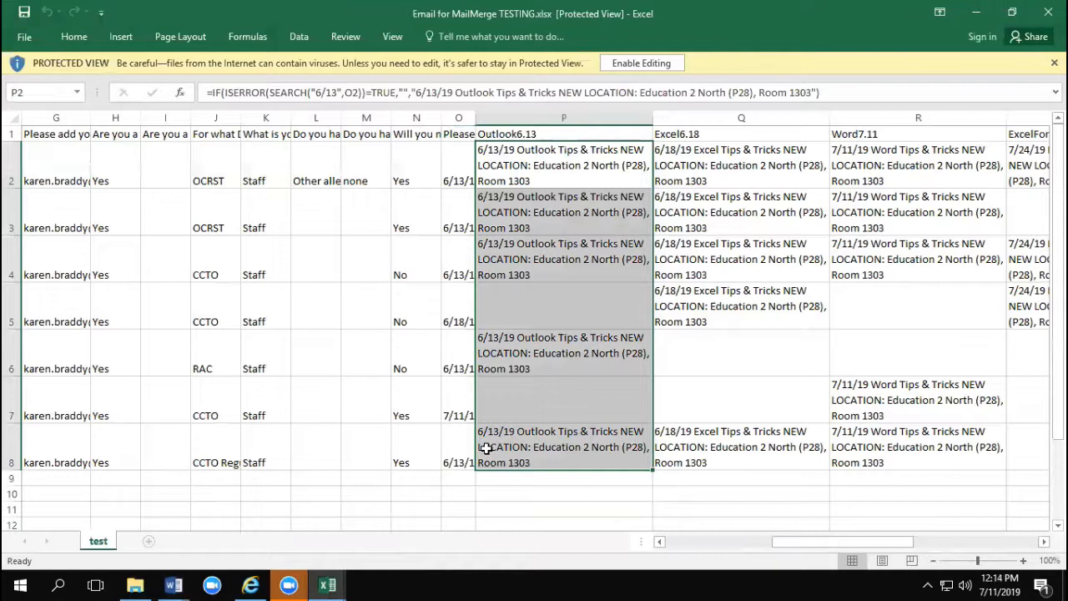
pyautogui.moveTo(56, 164); pyautogui.dragTo(63, 462)
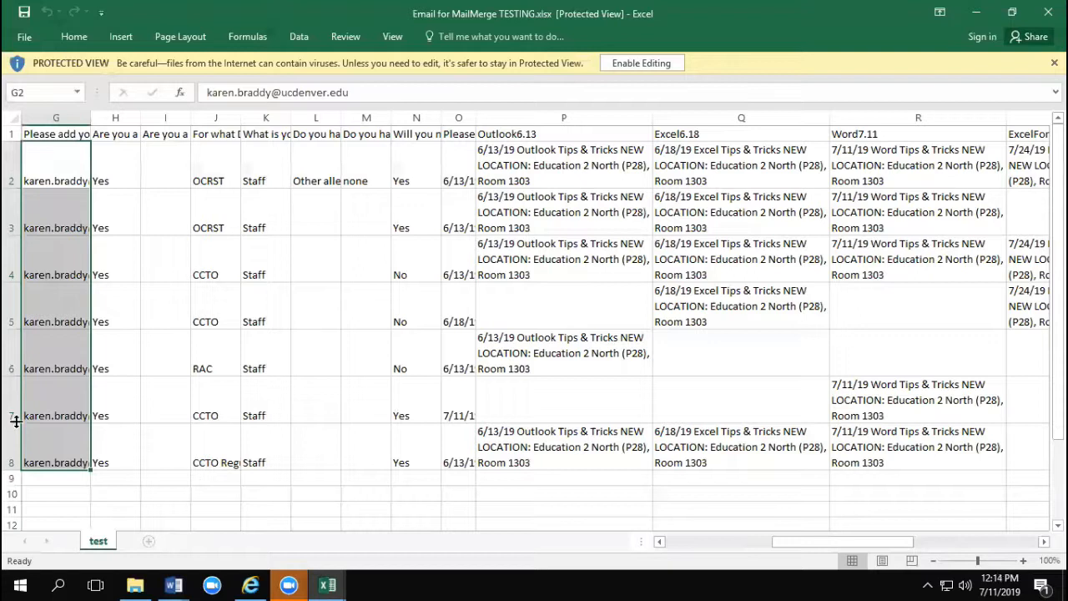
# Step: Switch back to the Word merge document and open the Merge to E-mail options for finishing the merge
pyautogui.click(173, 585)
pyautogui.click(995, 530)
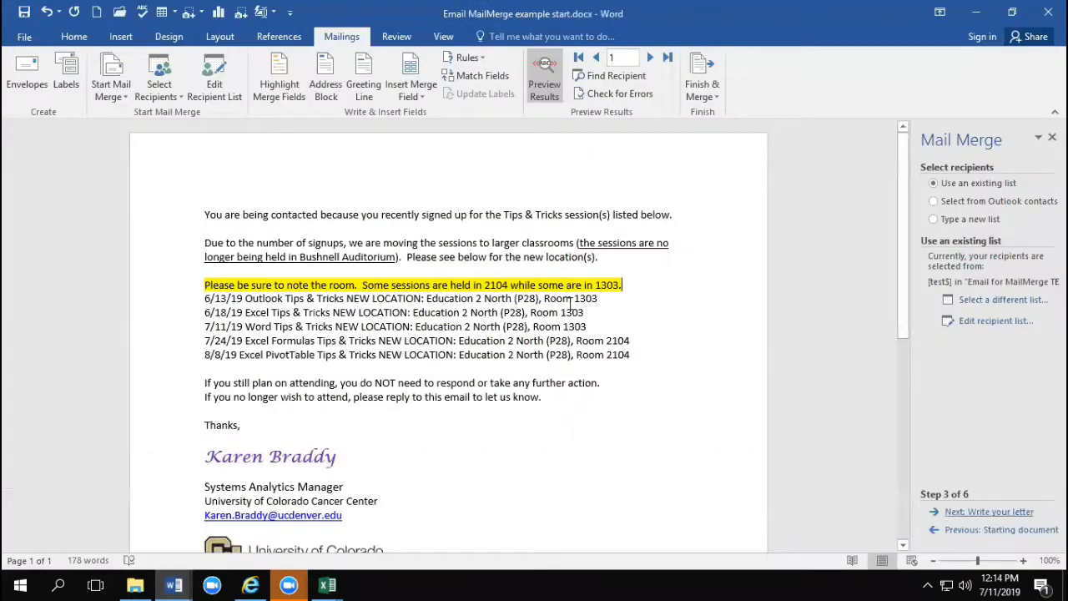
pyautogui.click(700, 94)
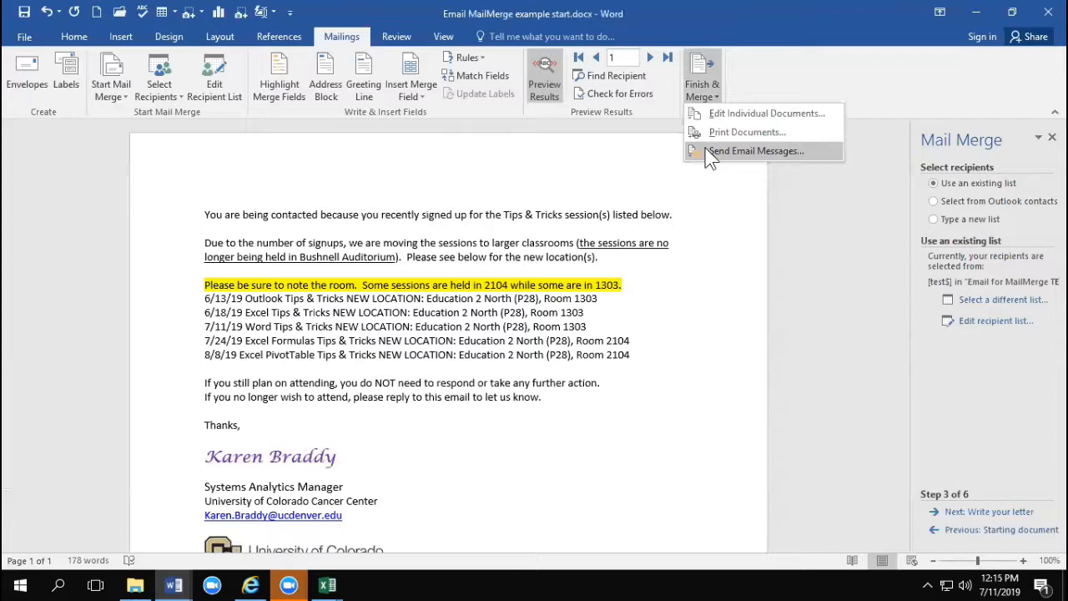
pyautogui.click(707, 152)
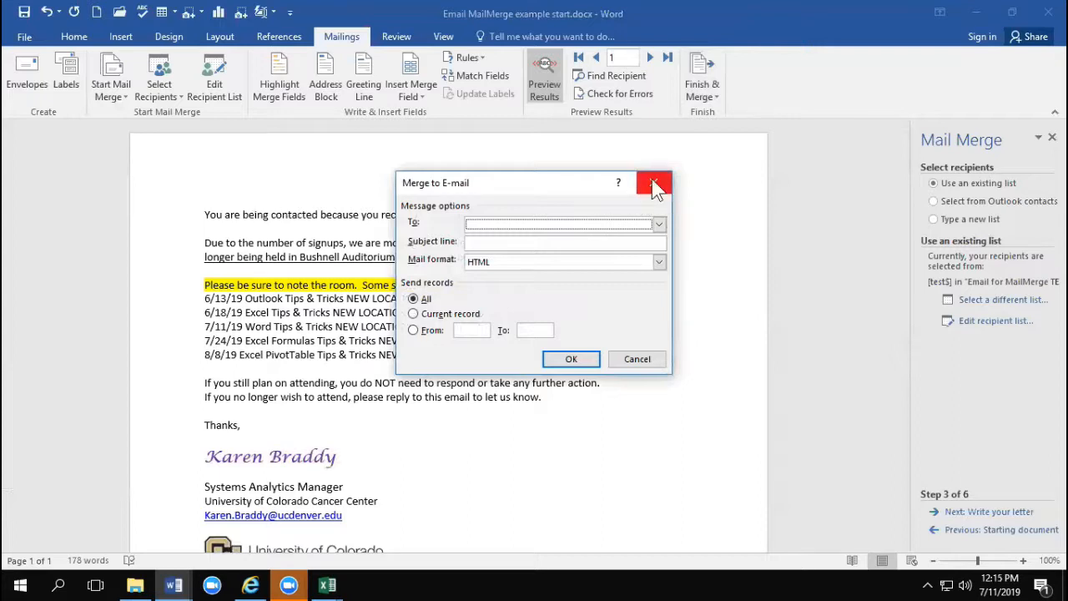
# Step: Switch to Email for MailMerge.xlsx in Excel and examine the heading of its e-mail address column in G1
pyautogui.click(334, 587)
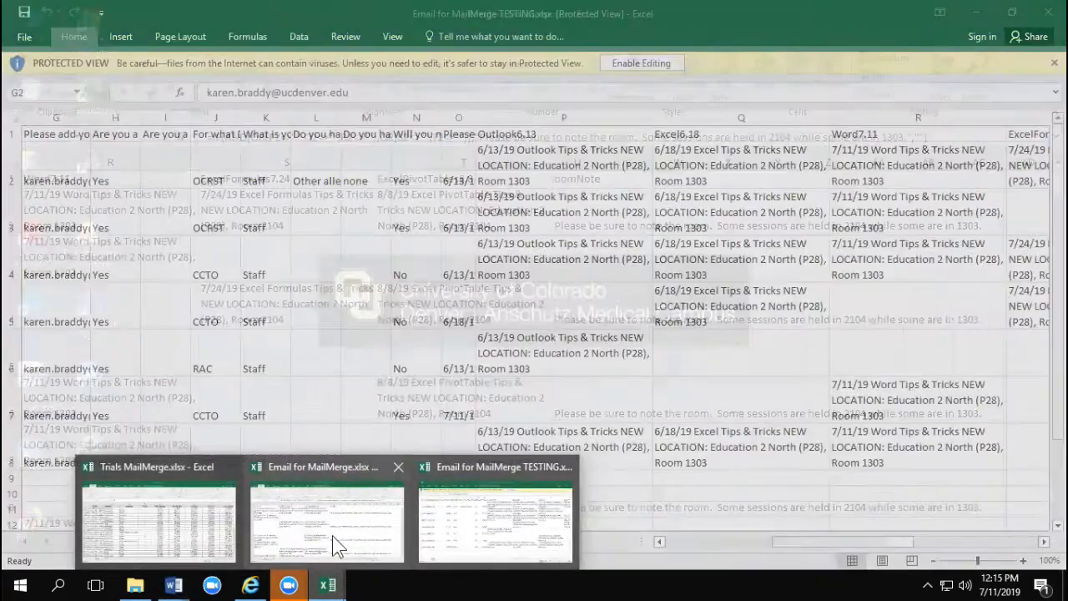
pyautogui.click(334, 541)
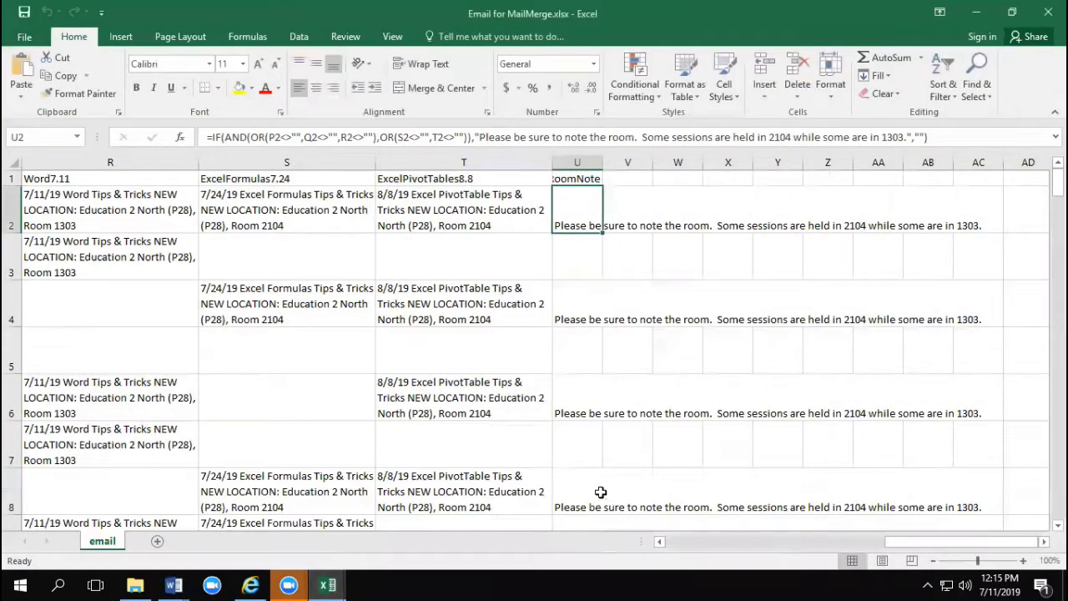
pyautogui.moveTo(980, 544); pyautogui.dragTo(729, 549)
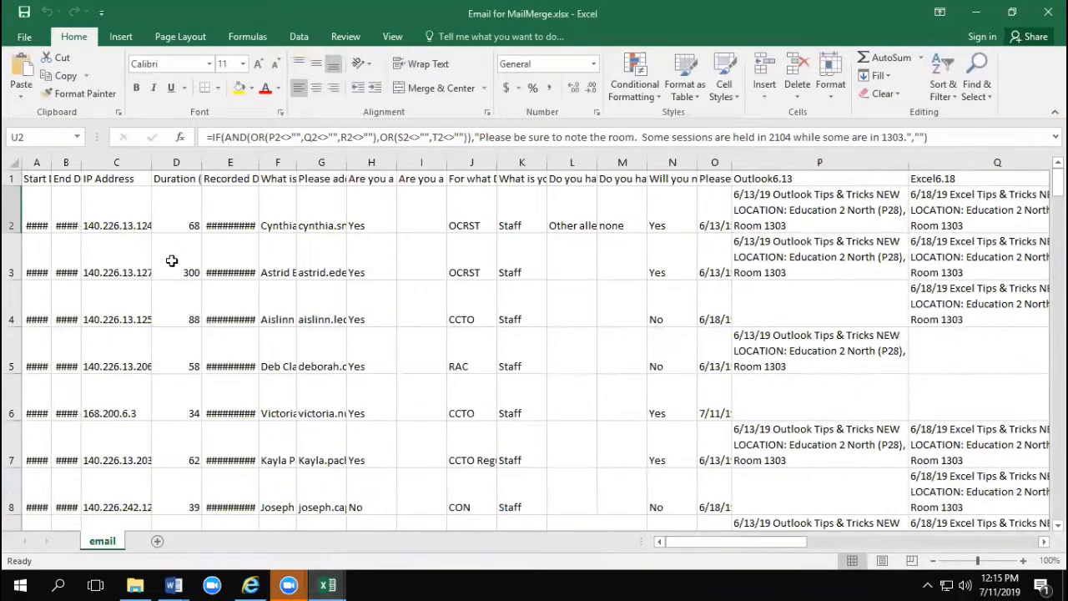
pyautogui.click(321, 179)
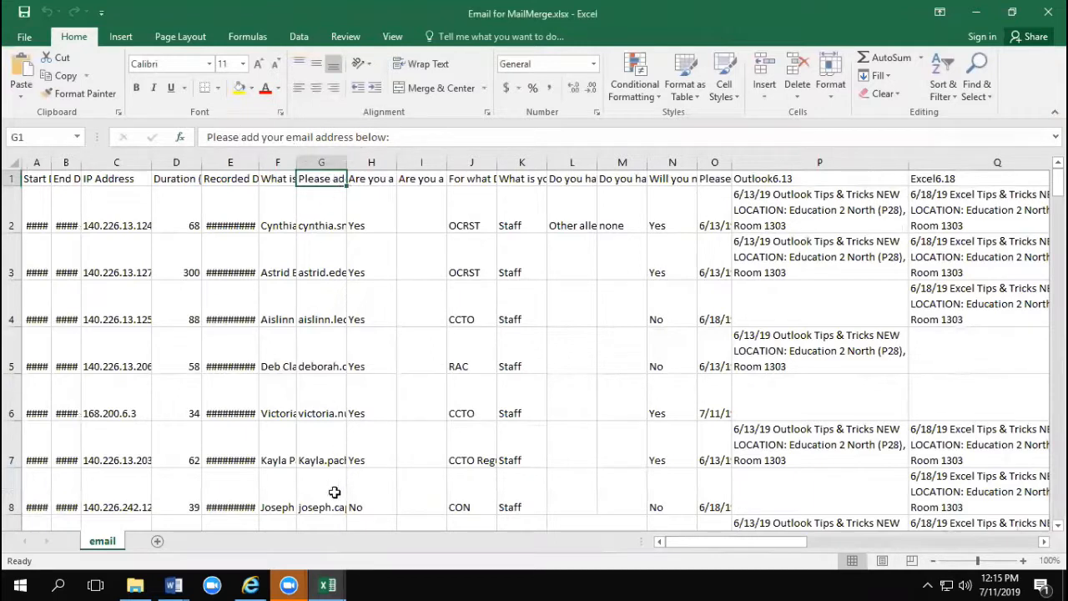
# Step: Back in the Word merge document, set the e-mail recipient field to Please_add_your_email_address_below and the subject line to "Updated room location"
pyautogui.click(332, 586)
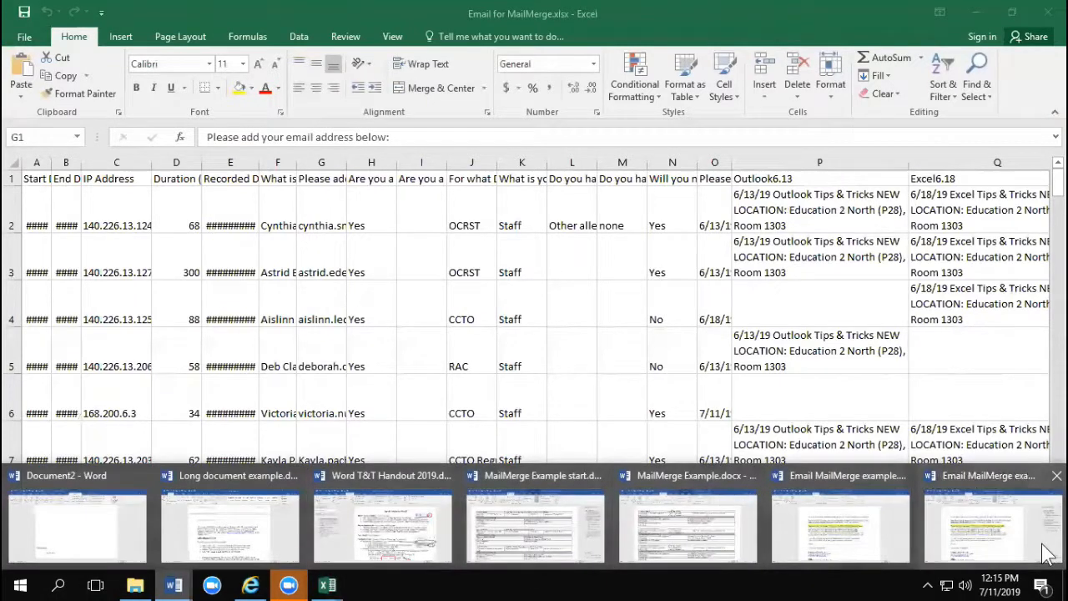
pyautogui.click(989, 534)
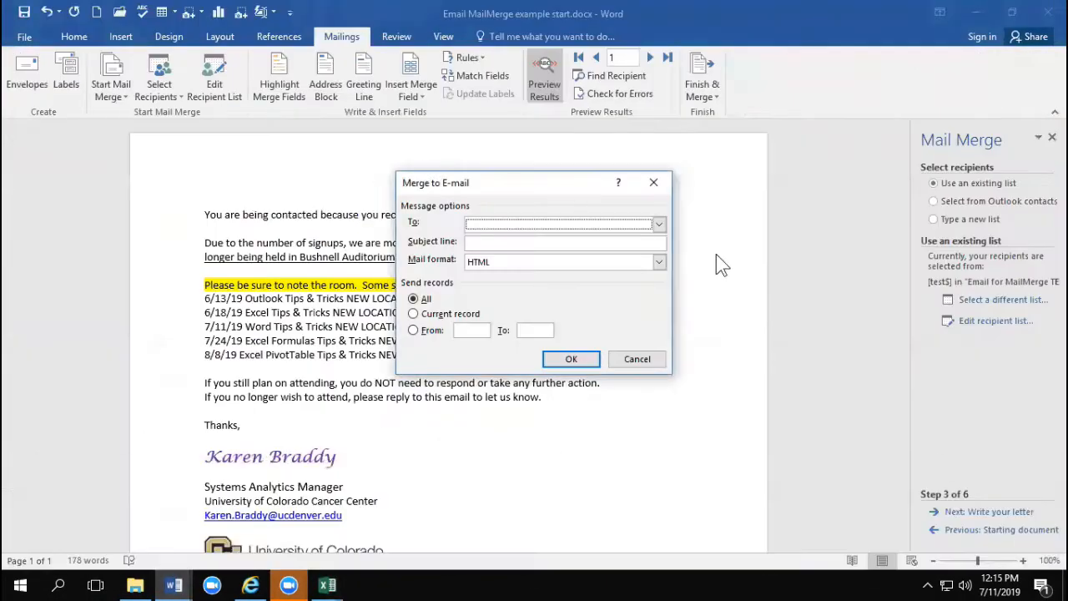
pyautogui.click(659, 223)
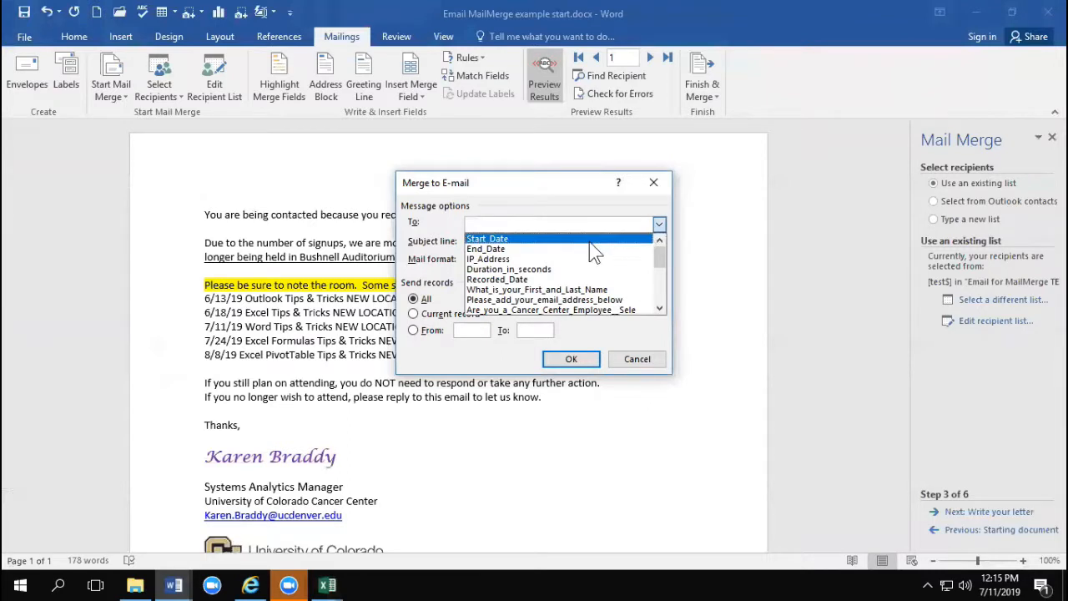
pyautogui.click(534, 300)
pyautogui.click(494, 243)
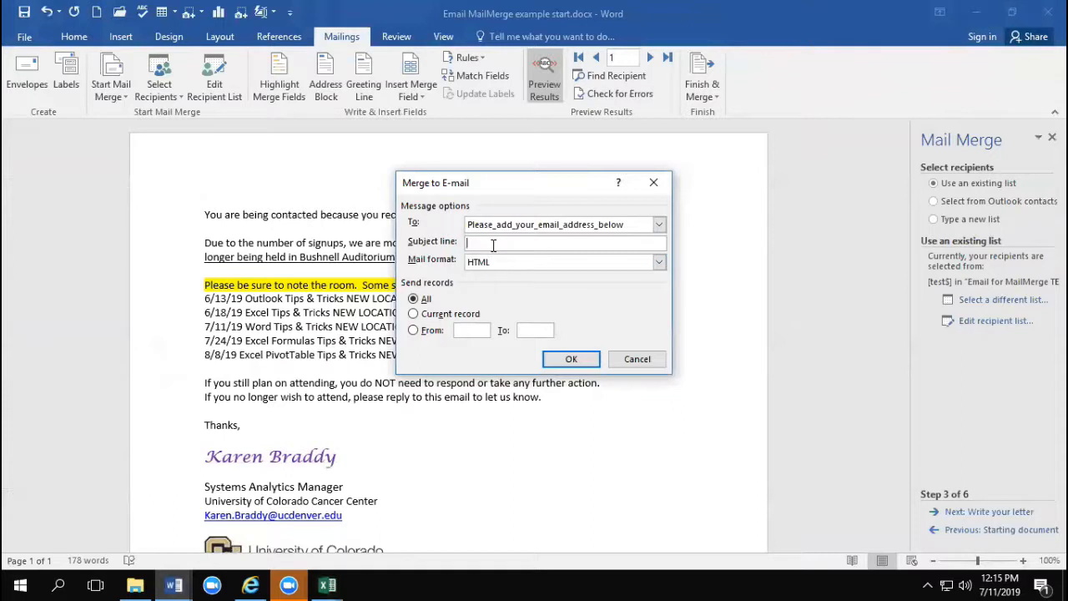
pyautogui.write('Updated room location')
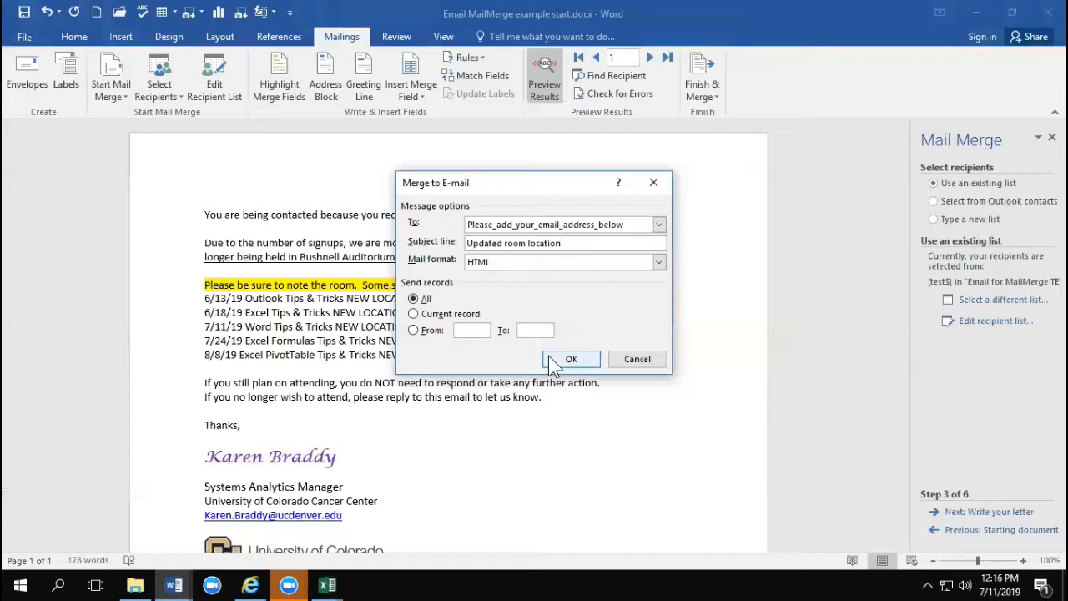
# Step: Switch to Email for MailMerge TESTING.xlsx in Excel, select the e-mail address in G2 and enable editing of the workbook
pyautogui.moveTo(327, 584)
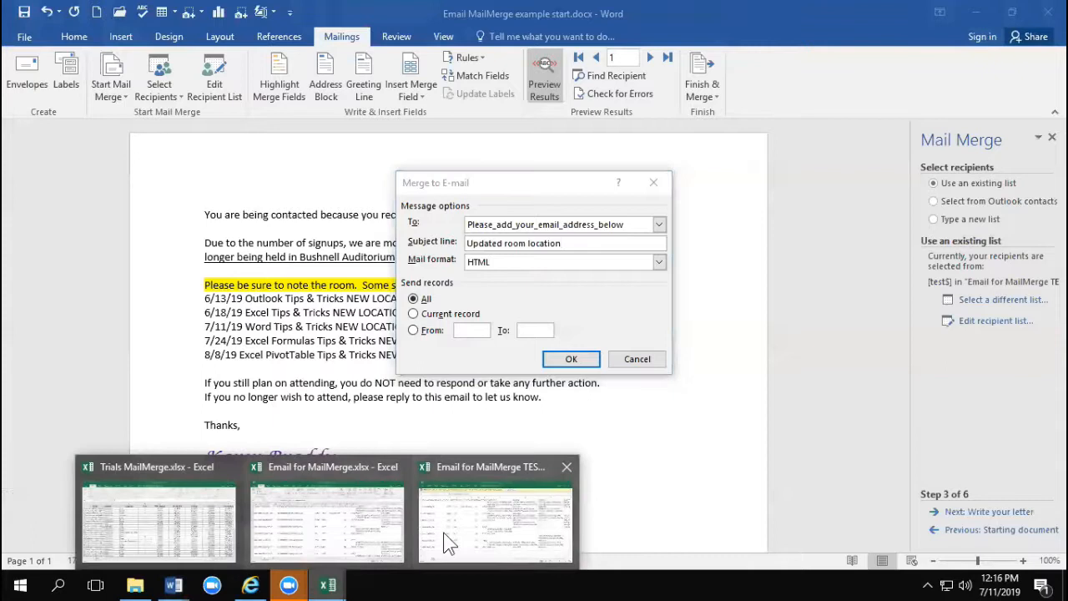
pyautogui.click(458, 534)
pyautogui.click(46, 166)
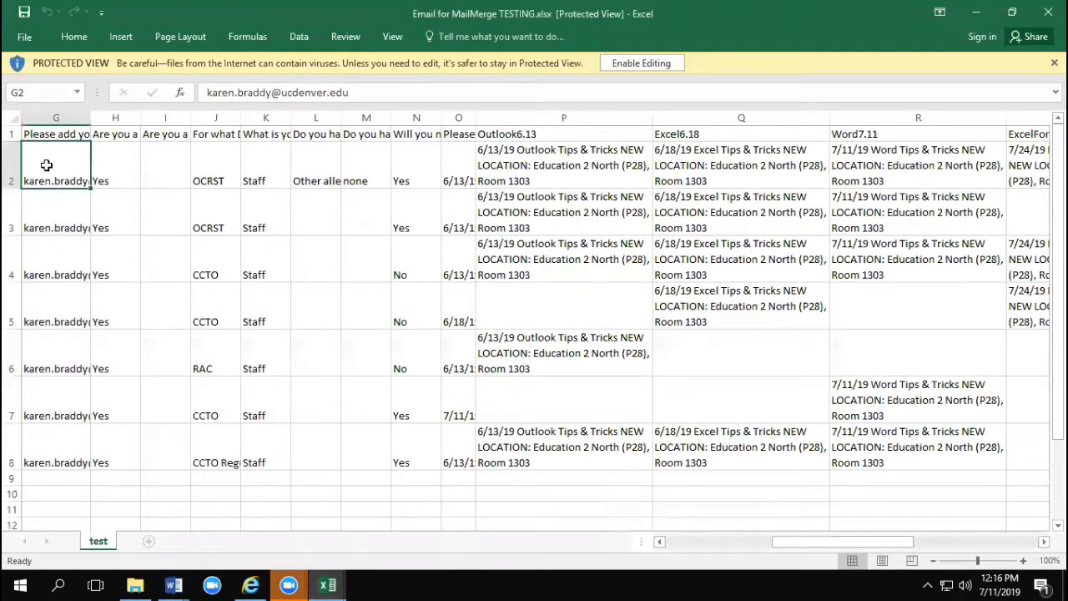
pyautogui.click(385, 92)
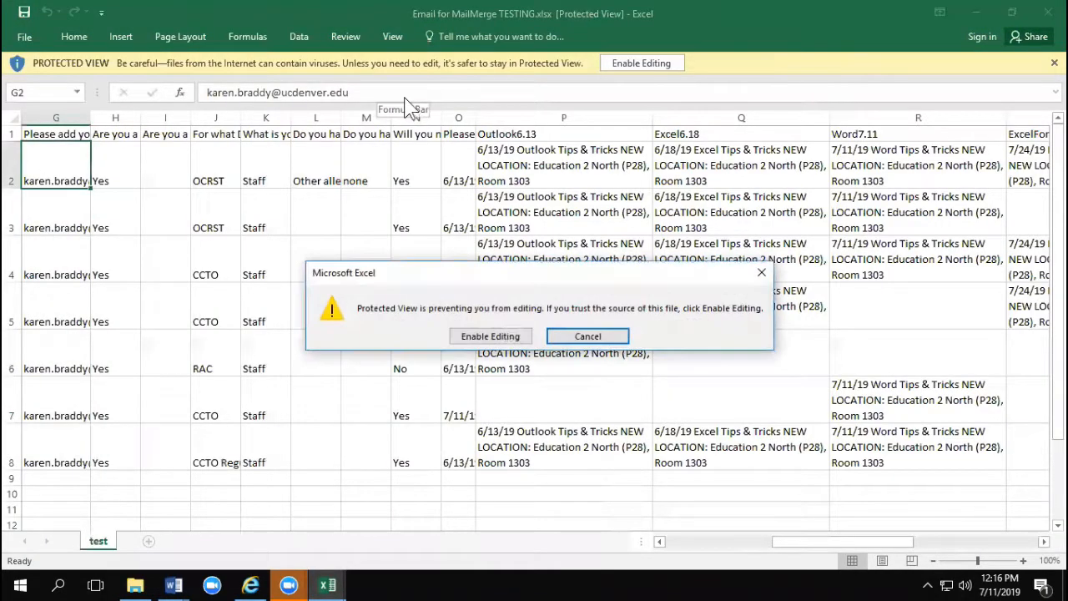
pyautogui.click(490, 336)
# Step: Re-enter the test e-mail address in G2 and check the addresses in G3 and G4
pyautogui.click(363, 140)
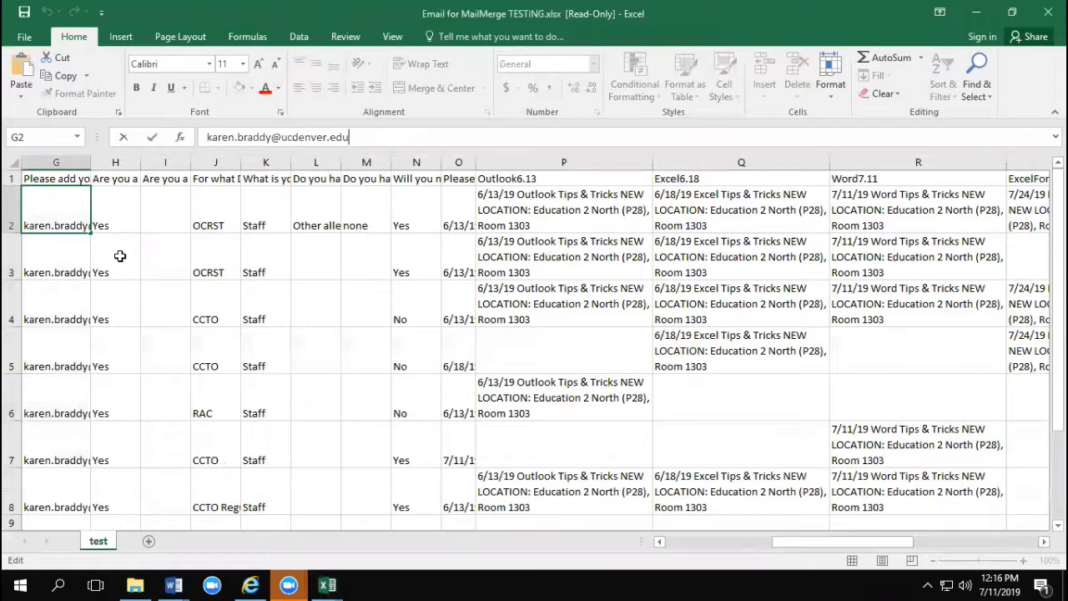
pyautogui.click(60, 209)
pyautogui.press('Return')
pyautogui.press('Return')
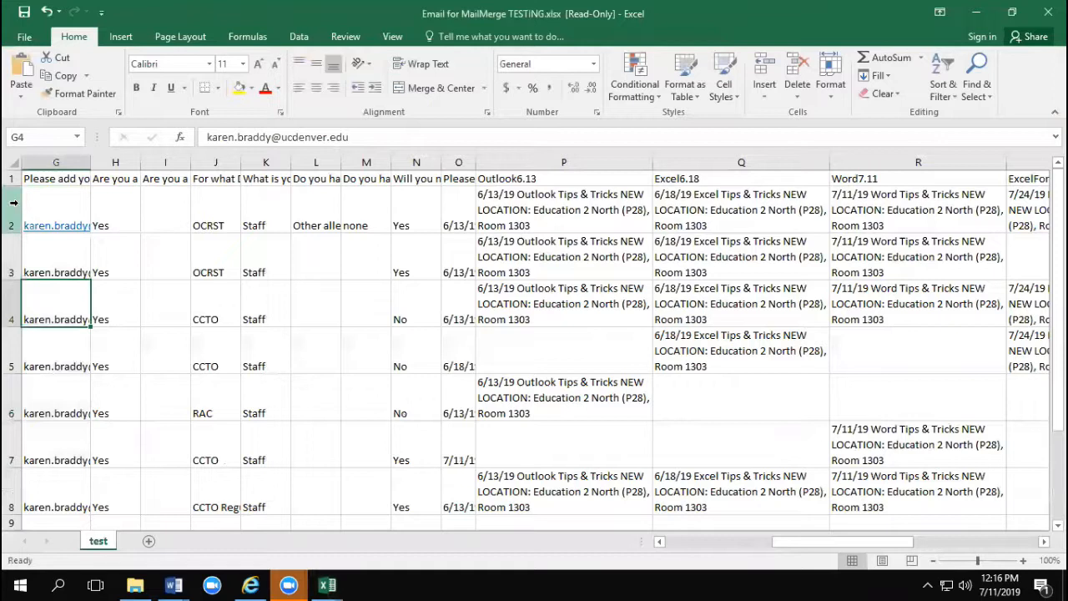
pyautogui.click(45, 264)
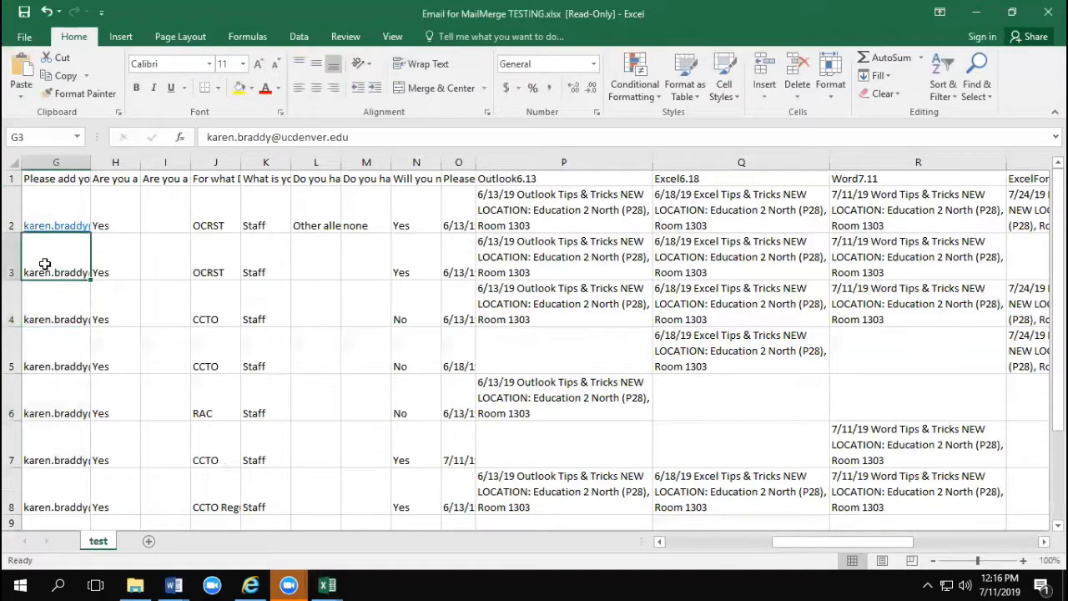
# Step: Switch back to the Word merge document and reopen the Merge to E-mail options to examine sending a From/To range of records
pyautogui.click(173, 585)
pyautogui.click(956, 543)
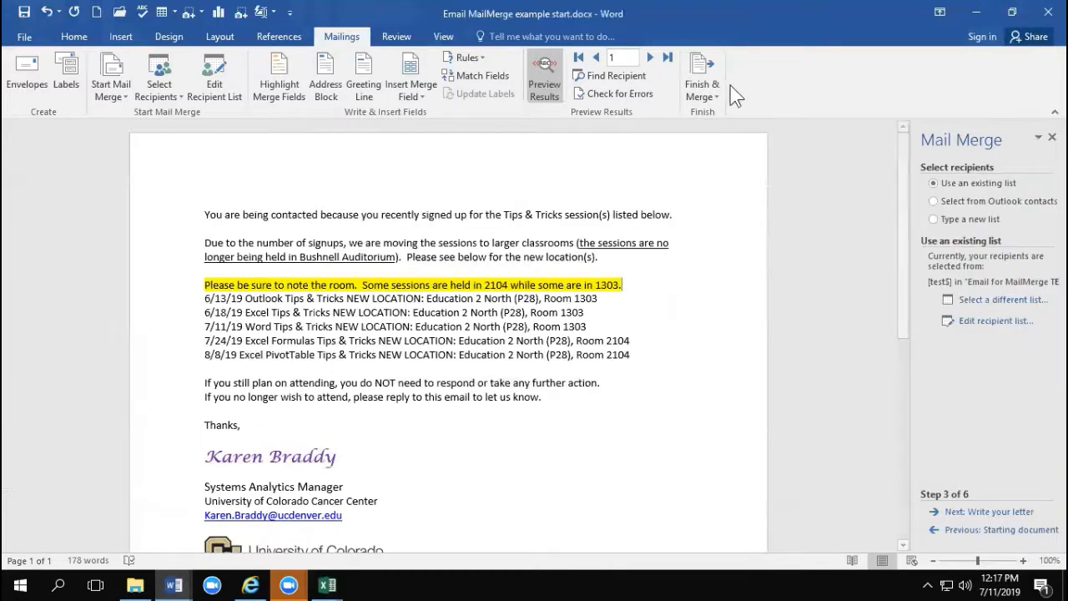
pyautogui.click(700, 87)
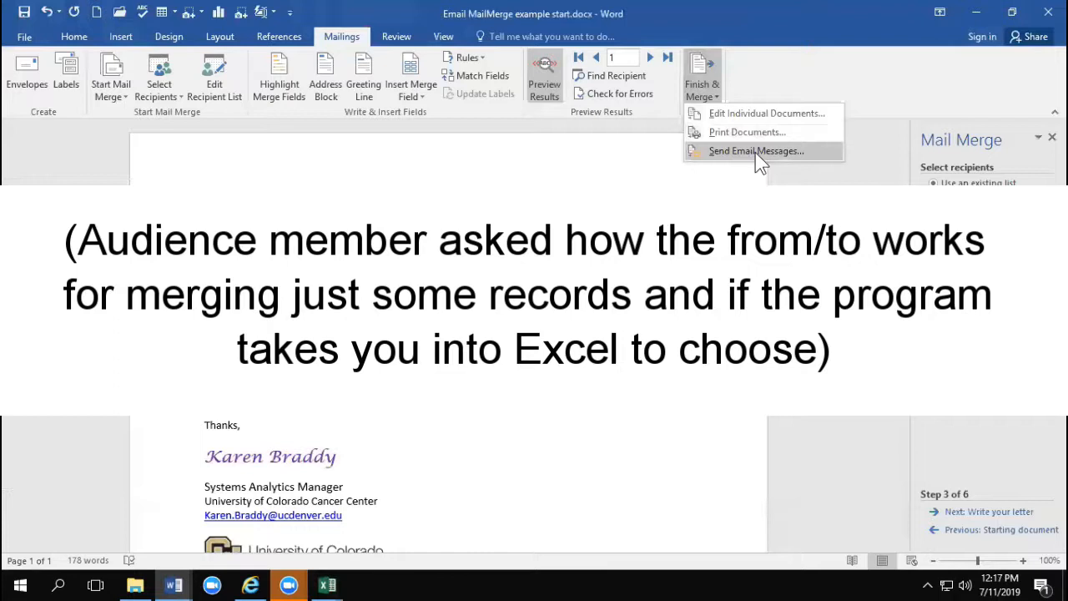
pyautogui.click(756, 151)
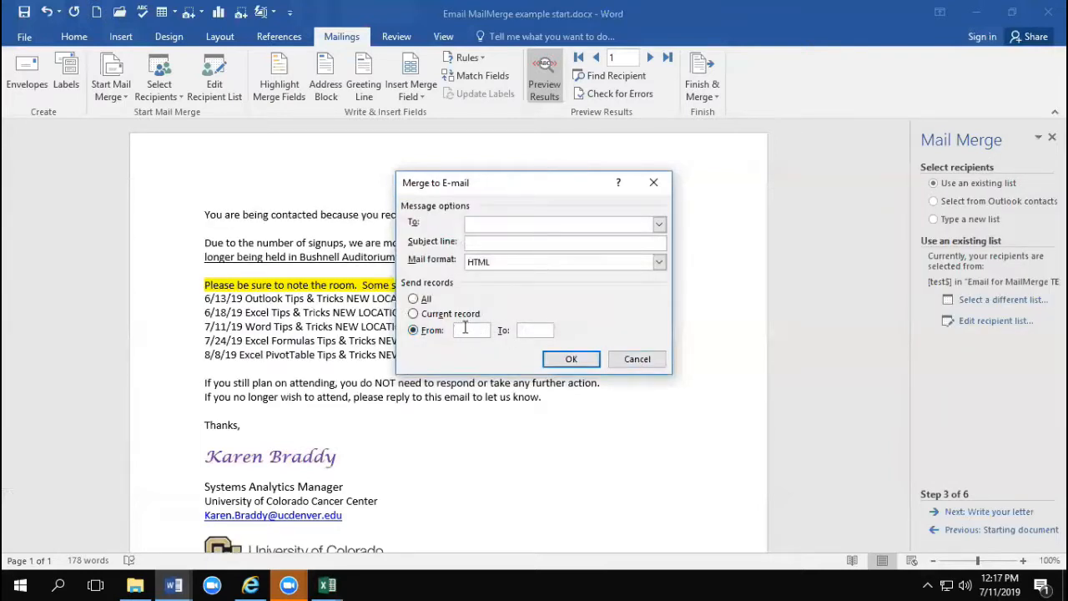
# Step: Examine the record rows of Email for MailMerge TESTING.xlsx in Excel, then return to Word and cancel the e-mail merge
pyautogui.moveTo(352, 587)
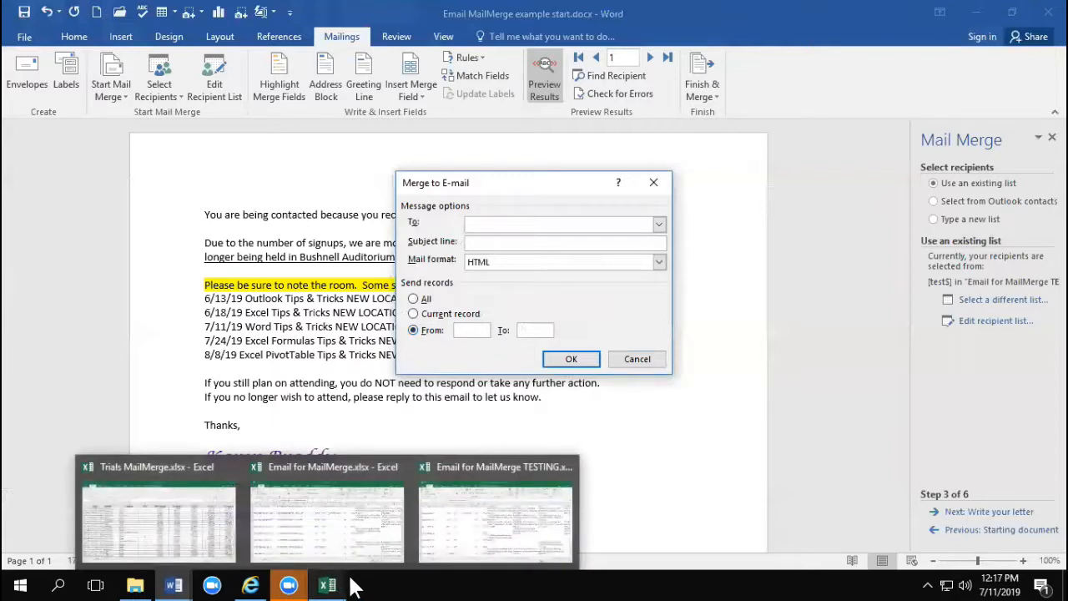
pyautogui.click(333, 587)
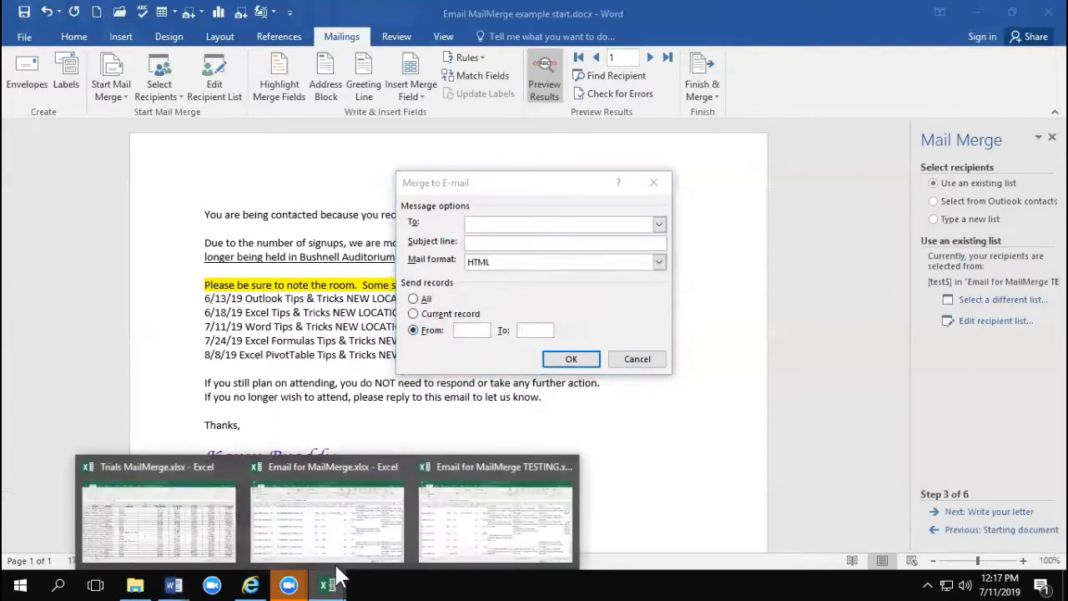
pyautogui.click(453, 537)
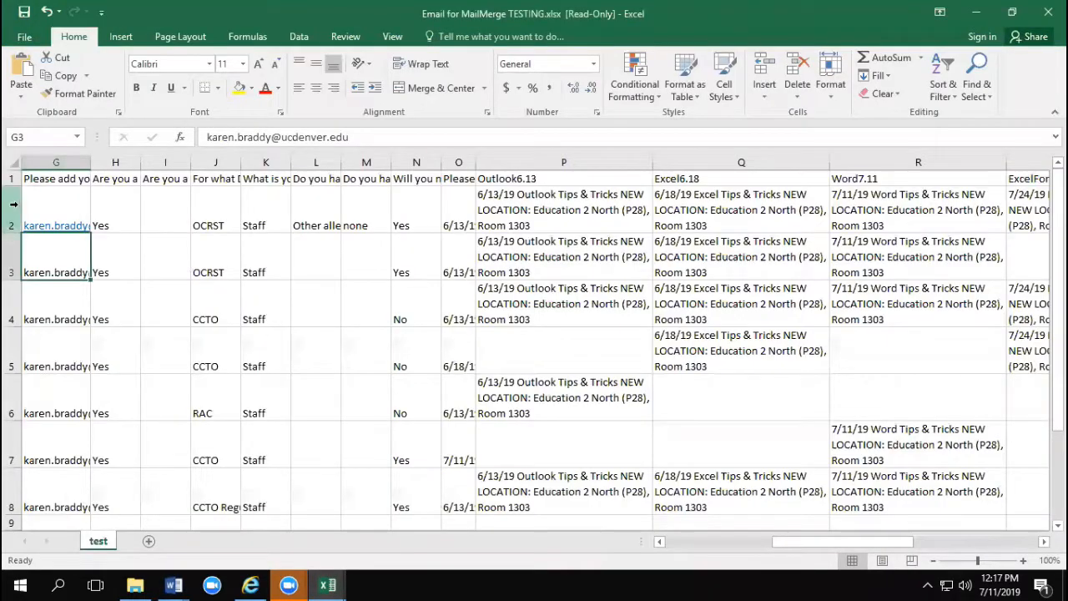
pyautogui.click(14, 204)
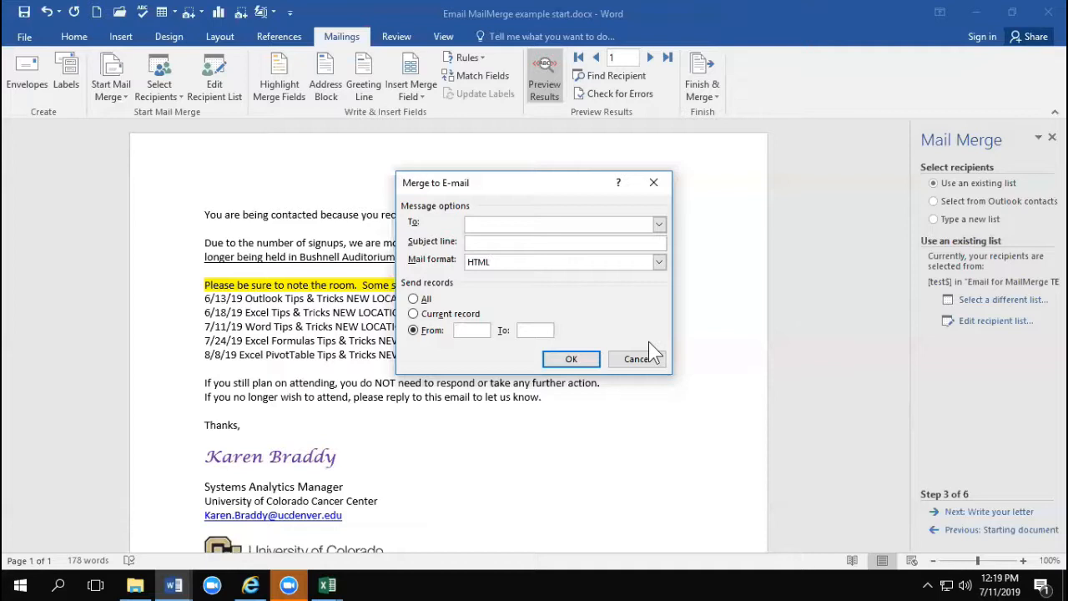
pyautogui.click(632, 359)
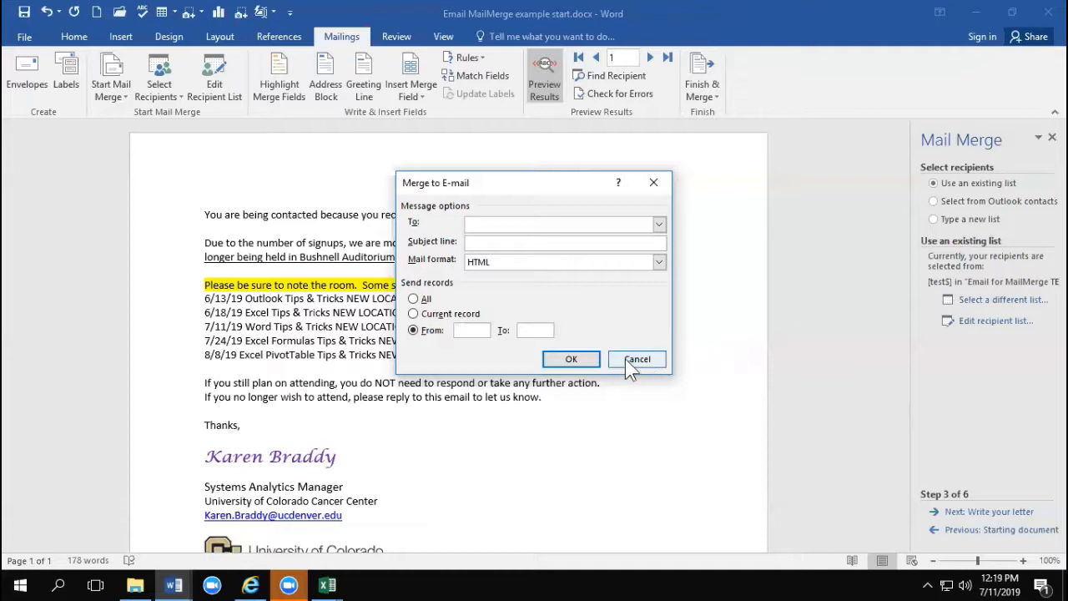